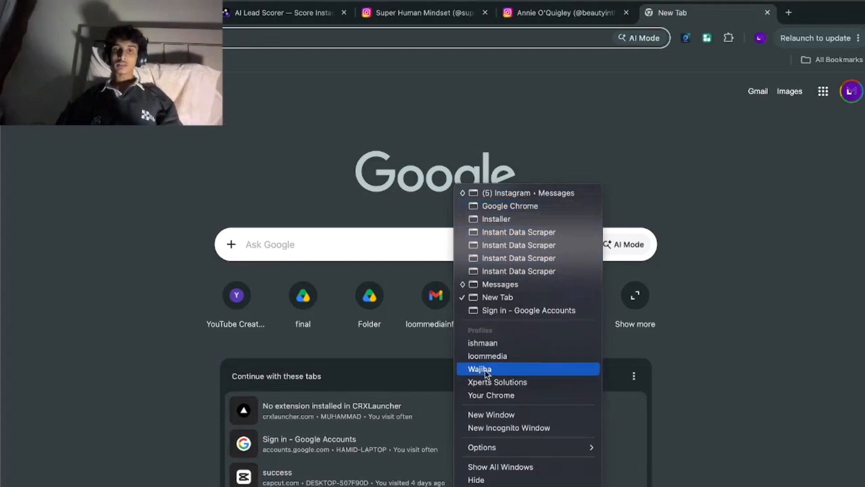
Switch to the Chrome profile with the Upwork messages and read the conversation with the personal finance video client.
click(479, 368)
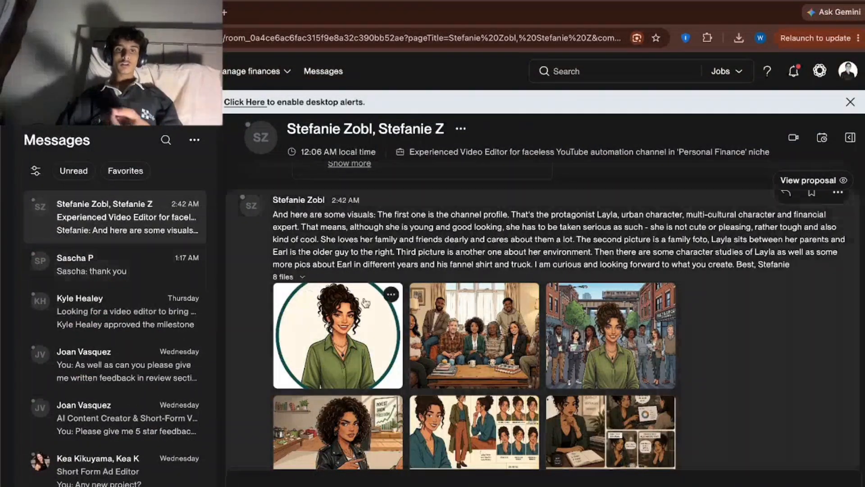
scroll(392, 309, up, 20)
scroll(391, 309, down, 1)
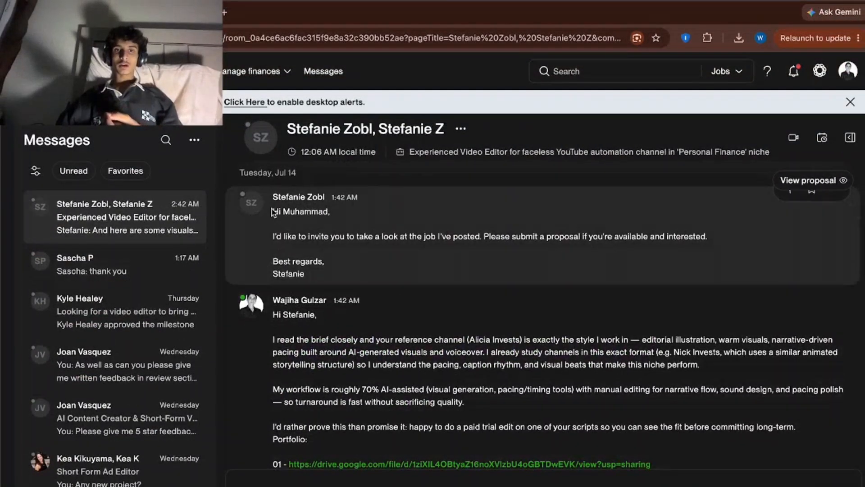
drag(273, 212, 315, 275)
scroll(372, 271, down, 15)
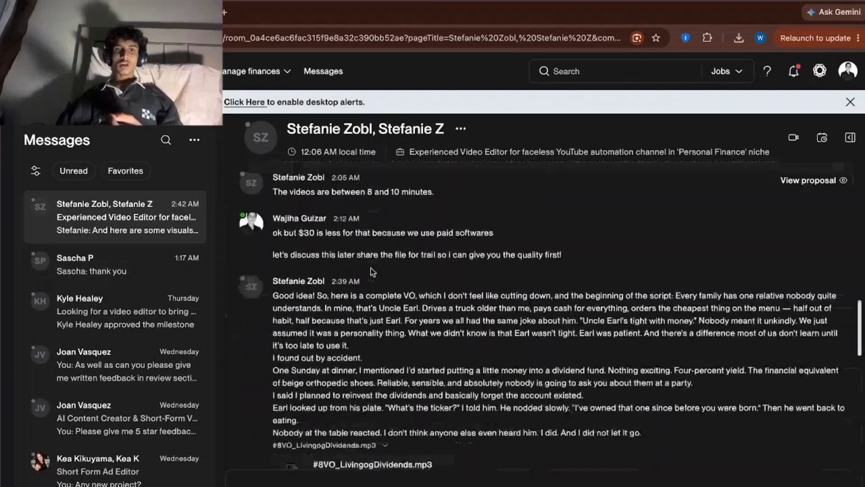
scroll(372, 271, down, 5)
scroll(406, 264, up, 15)
Open the two portfolio video links from the conversation and preview the opening seconds of Finance faceless 1.mp4.
click(421, 243)
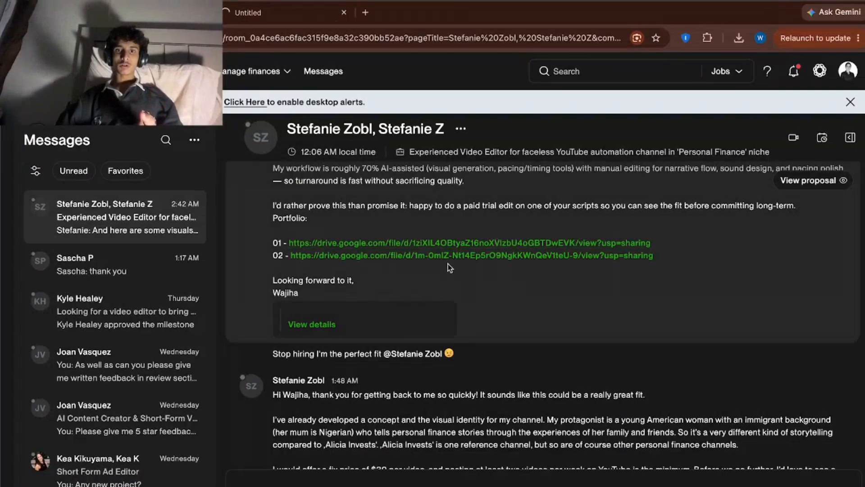
click(448, 256)
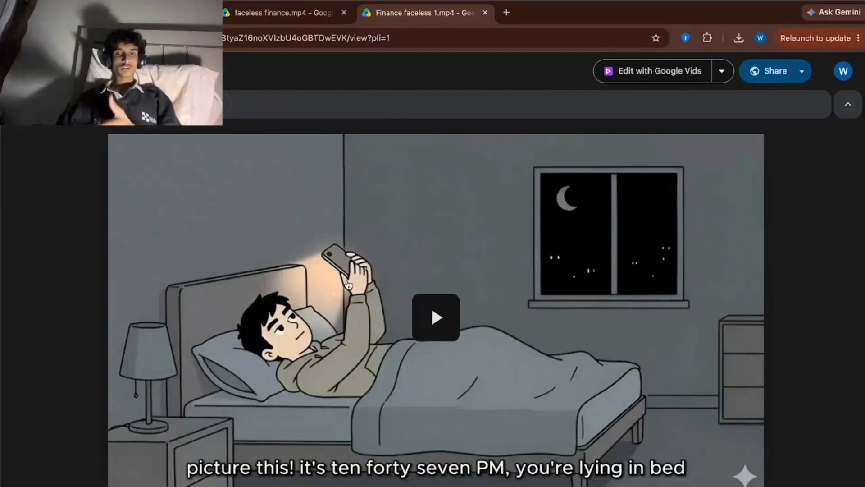
click(348, 284)
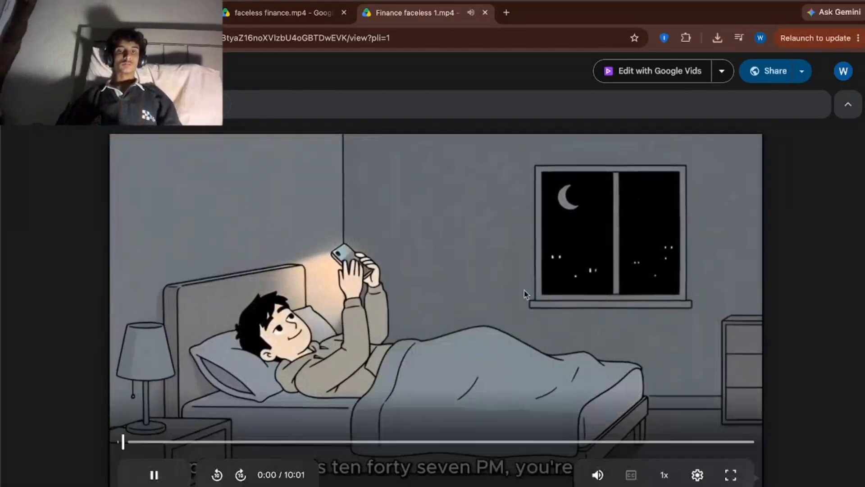
click(597, 474)
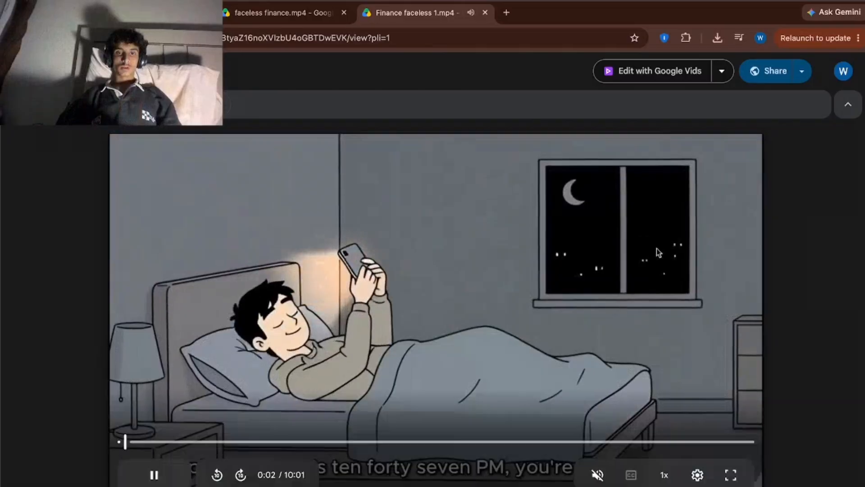
click(598, 475)
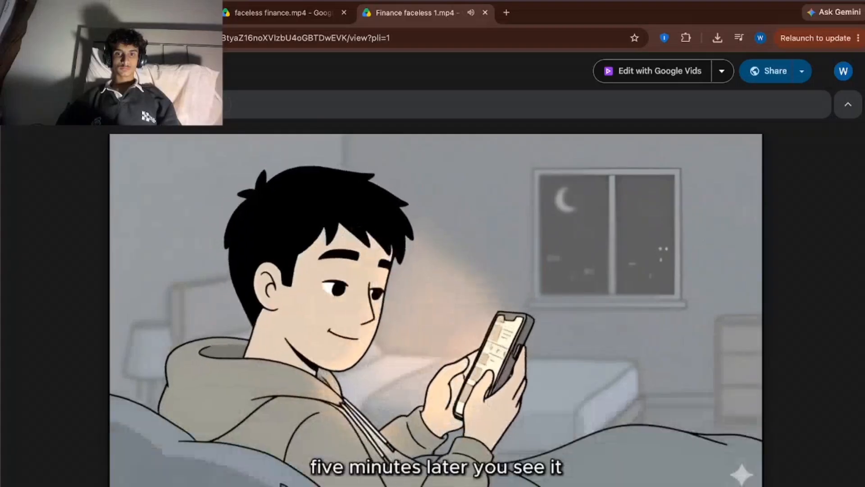
click(602, 210)
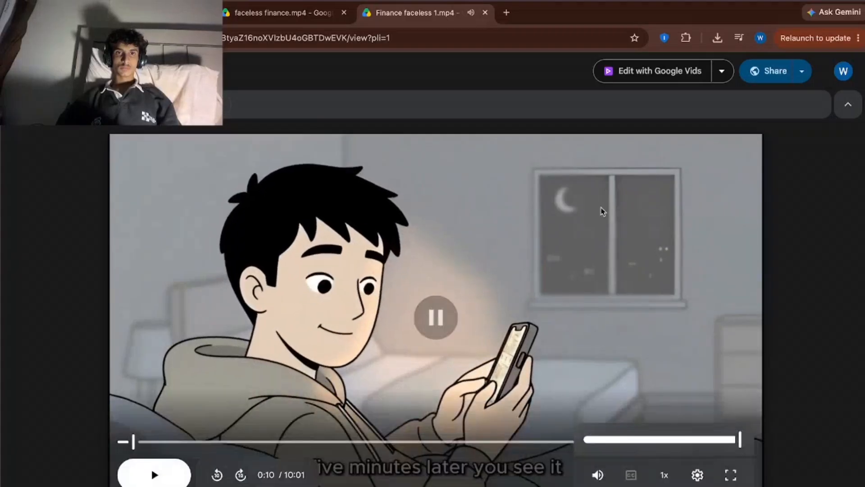
Preview the opening seconds of faceless finance.mp4 with the sound muted and pause it.
key(ctrl+shift+Tab)
click(266, 298)
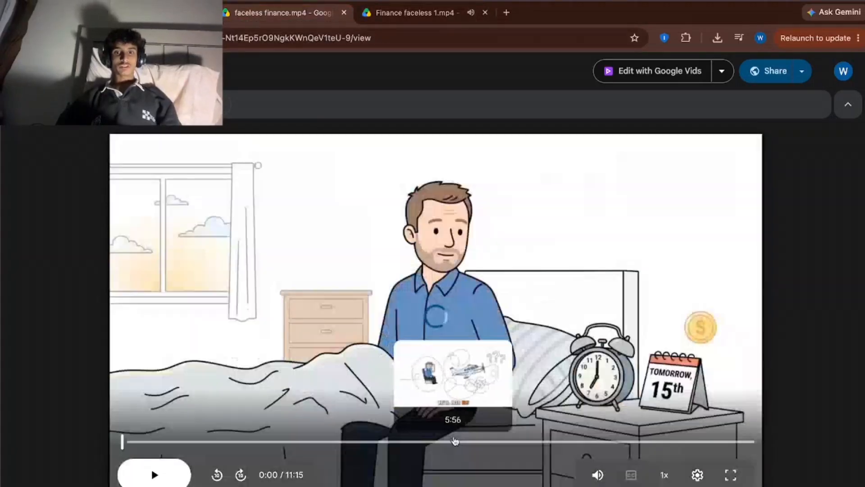
click(602, 477)
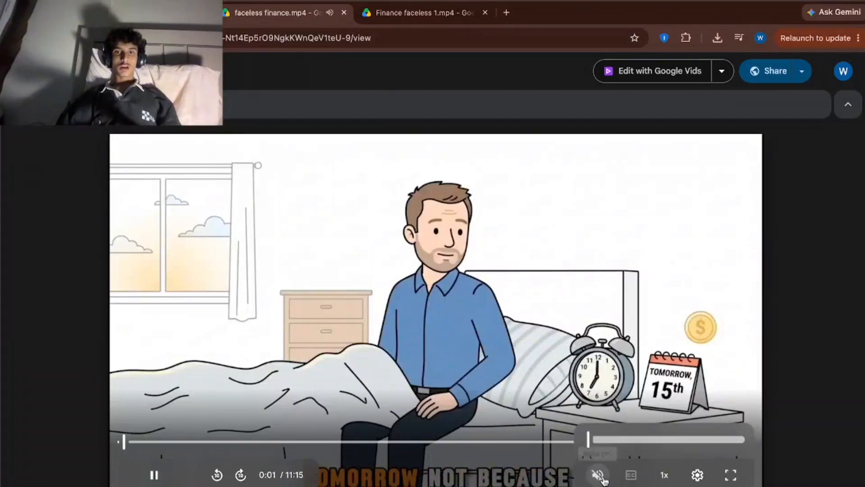
click(418, 321)
click(418, 321)
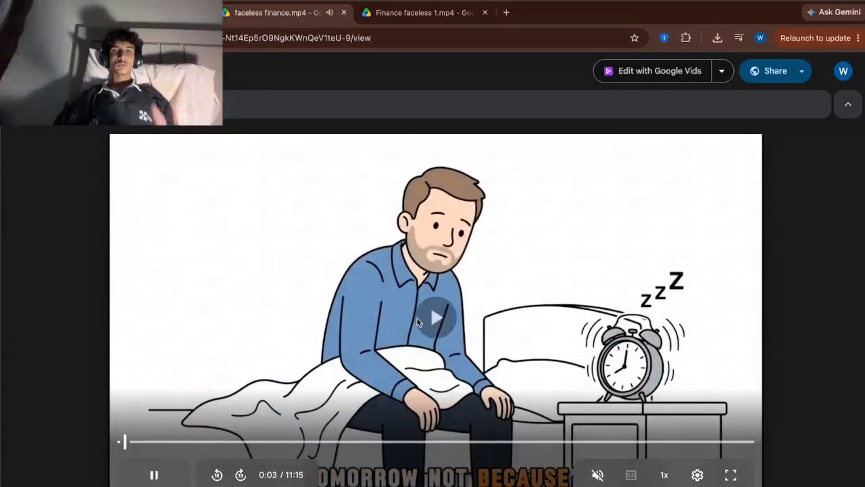
click(418, 322)
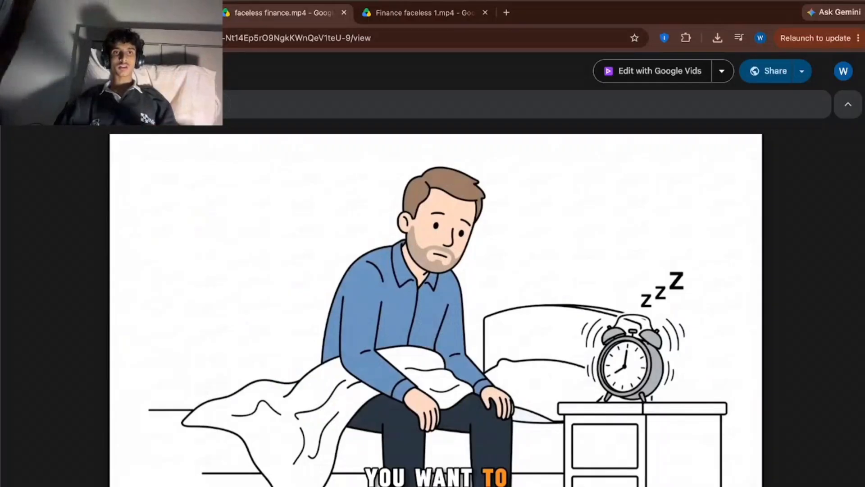
Return to the Upwork conversation and select the client's script text from "Every family has one relative" to "I did not let it go.".
click(158, 13)
scroll(464, 374, down, 10)
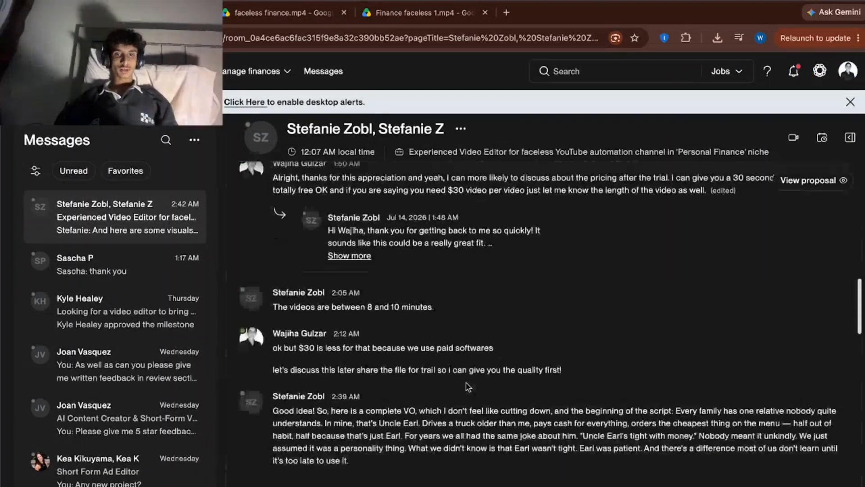
scroll(467, 387, up, 10)
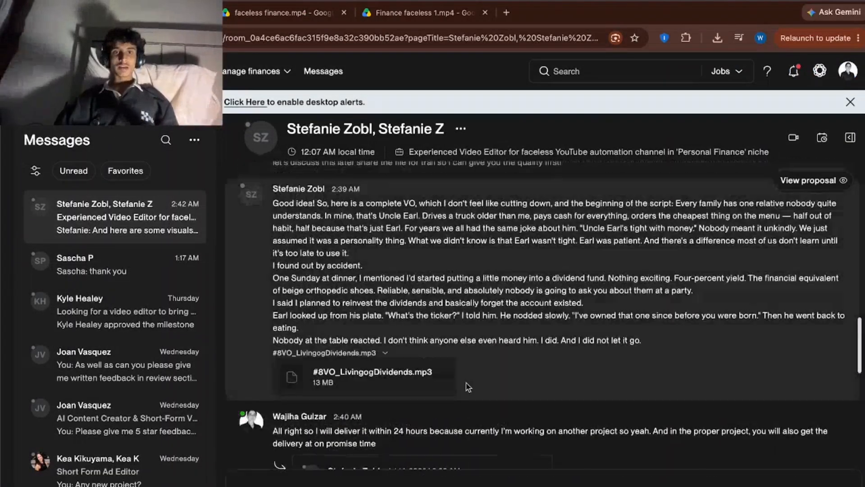
drag(280, 296, 449, 403)
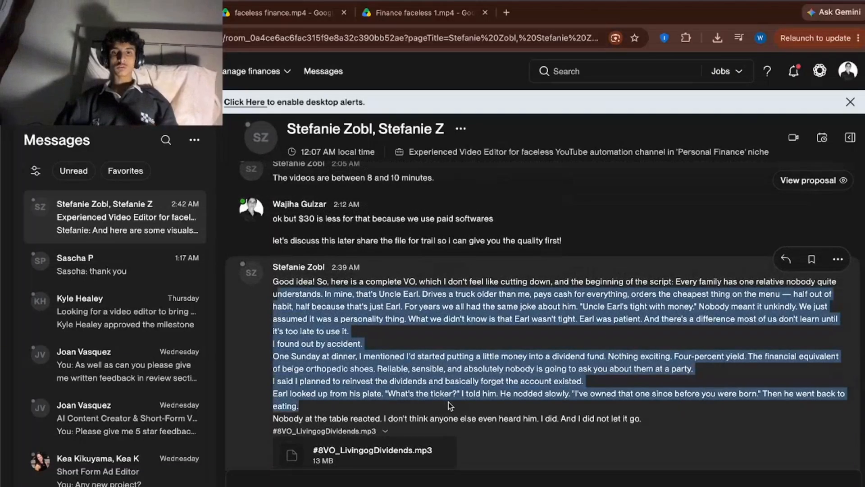
click(450, 404)
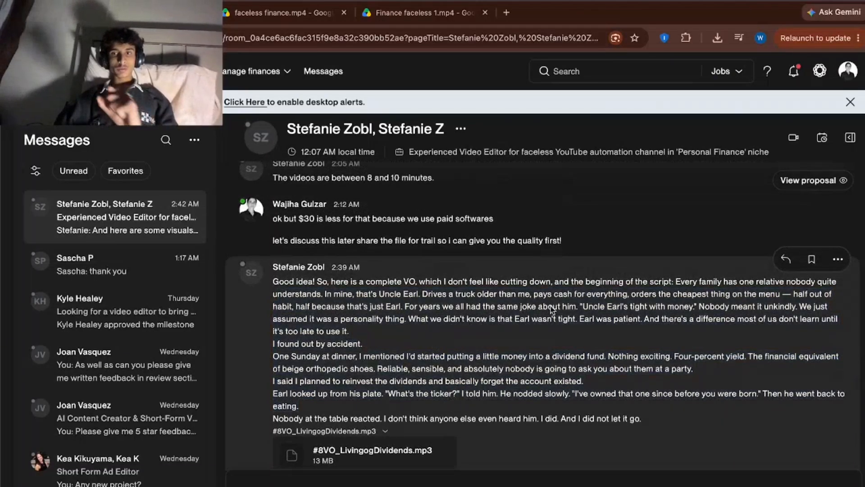
drag(650, 283, 642, 417)
Check the recent downloads for #8VO_LivingogDividends.mp3 and start a new project in CapCut.
click(717, 38)
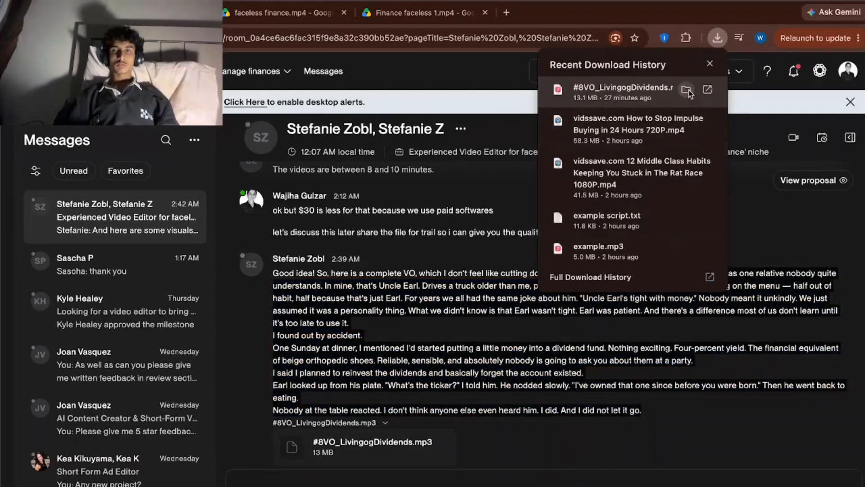
click(324, 485)
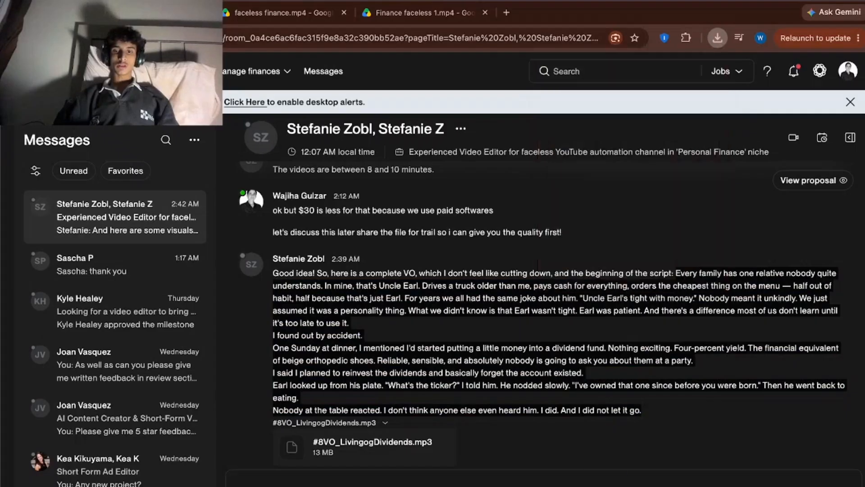
click(433, 121)
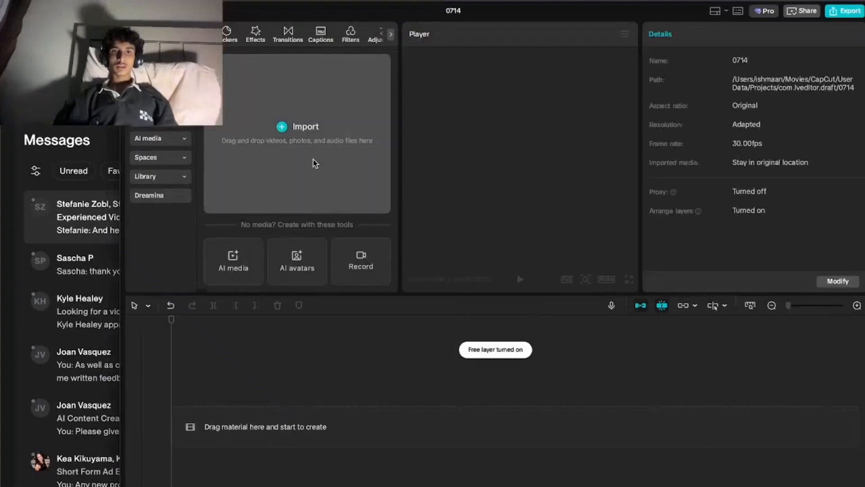
Import the voiceover file #8VO_LivingogDividends.mp3 from the Applications folder into the CapCut project.
click(313, 160)
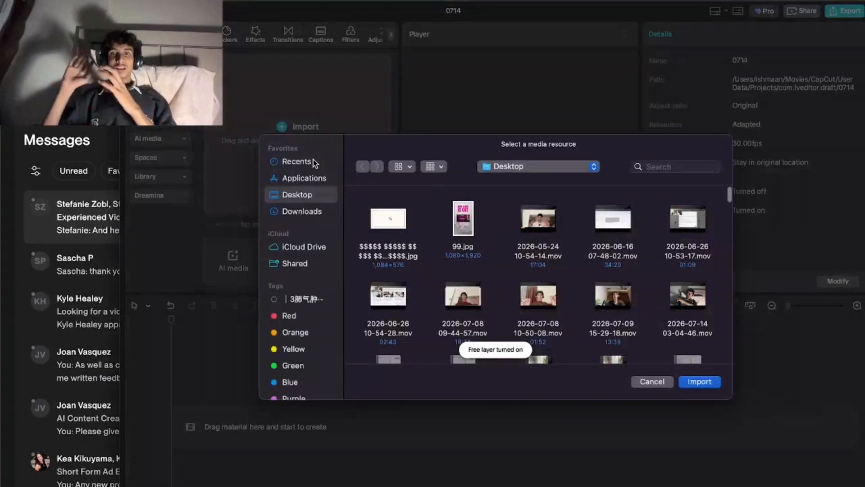
click(309, 164)
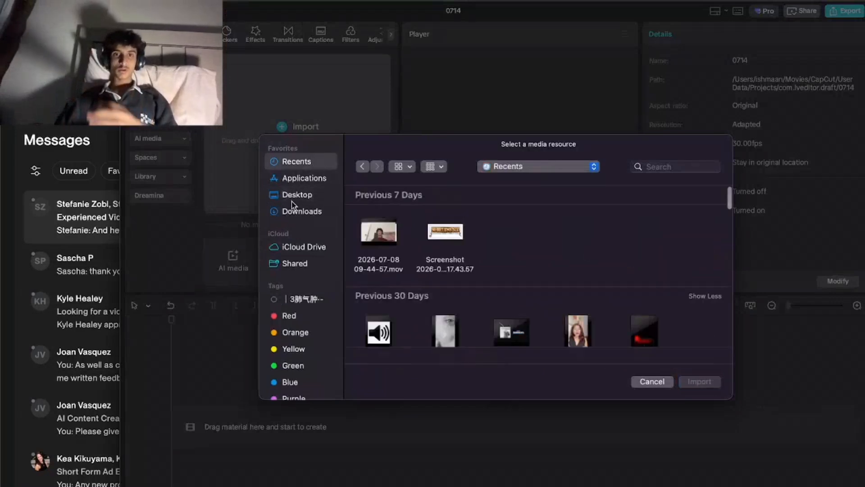
click(295, 210)
click(315, 178)
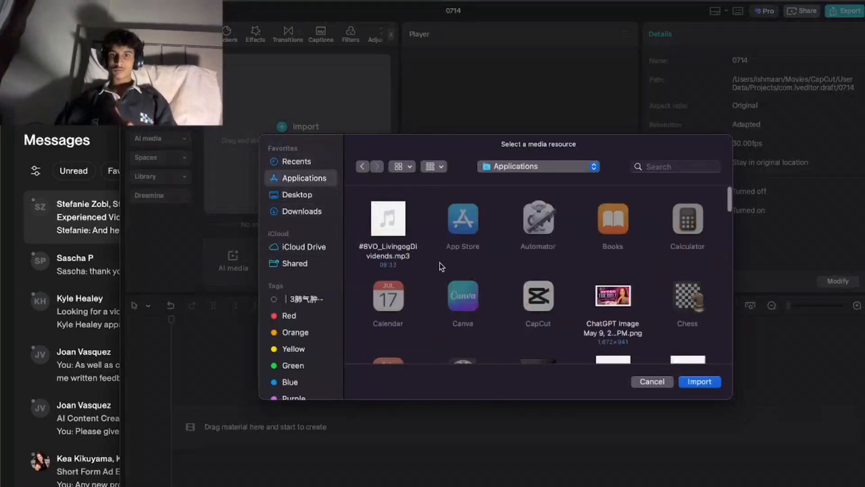
scroll(441, 267, down, 2)
click(410, 228)
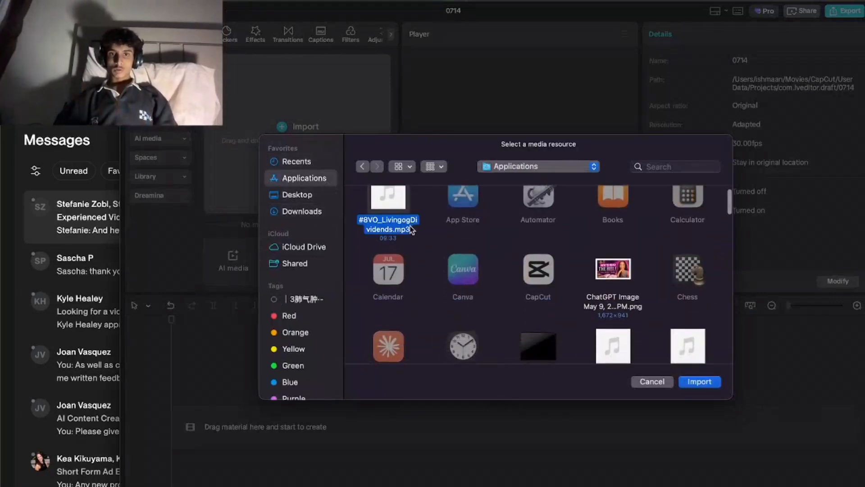
click(703, 382)
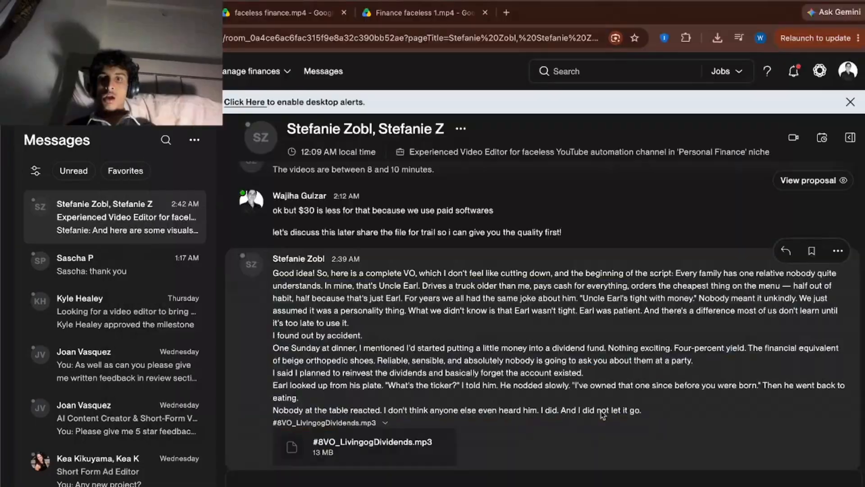
drag(645, 408, 253, 299)
click(252, 299)
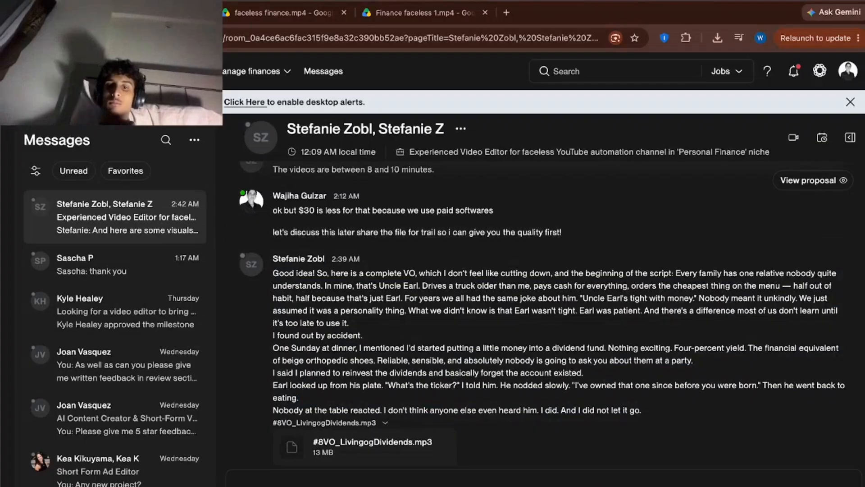
Close the Google sign-in windows covering the Upwork conversation.
key(ctrl+Right)
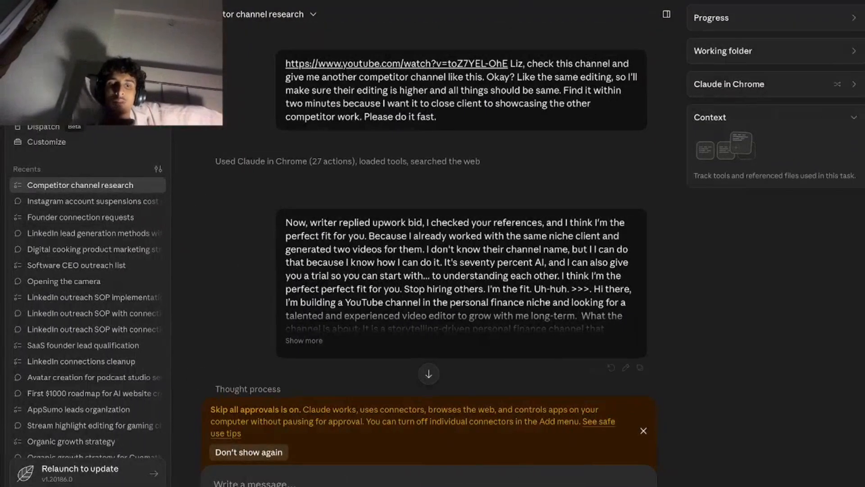
key(ctrl+Left)
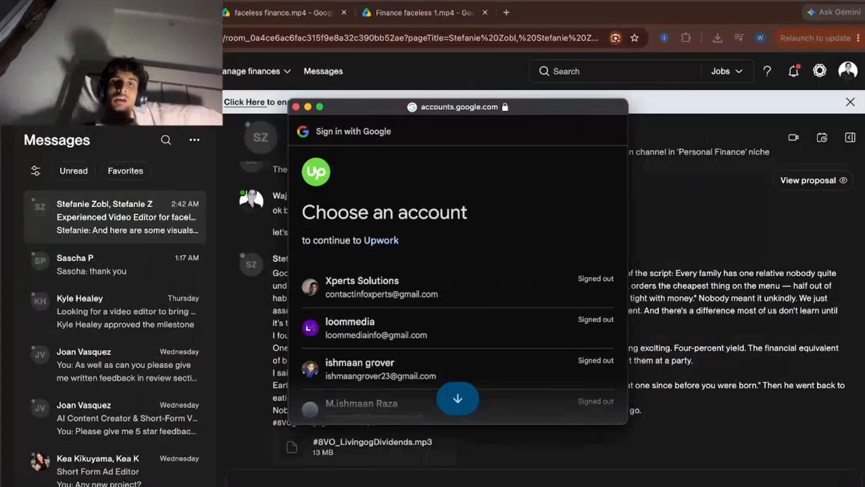
click(295, 107)
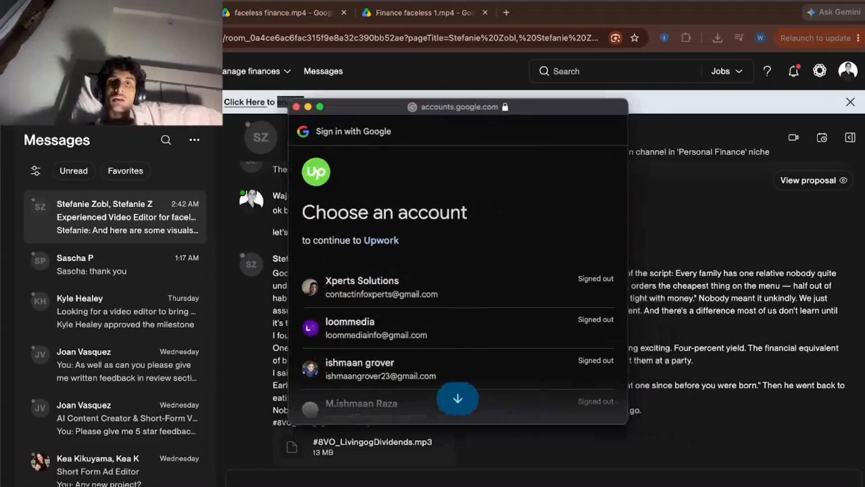
right_click(182, 486)
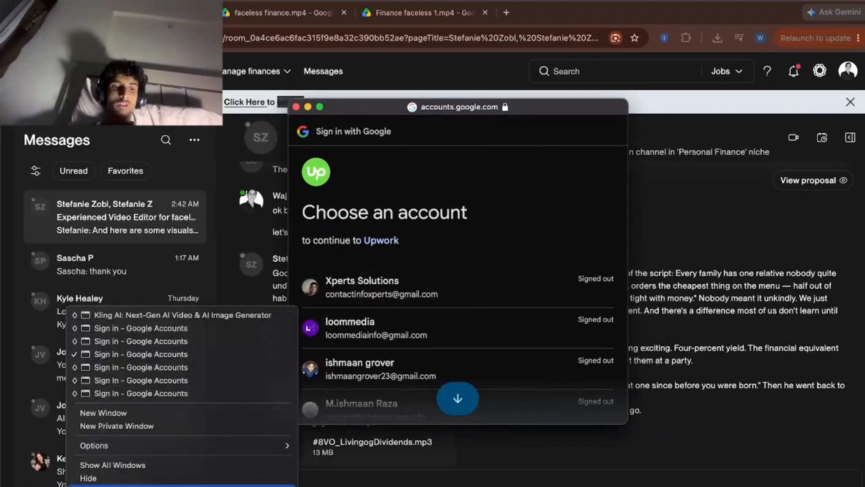
click(182, 486)
Switch to the Xperts Solutions Chrome profile and start a new ChatGPT chat.
click(806, 38)
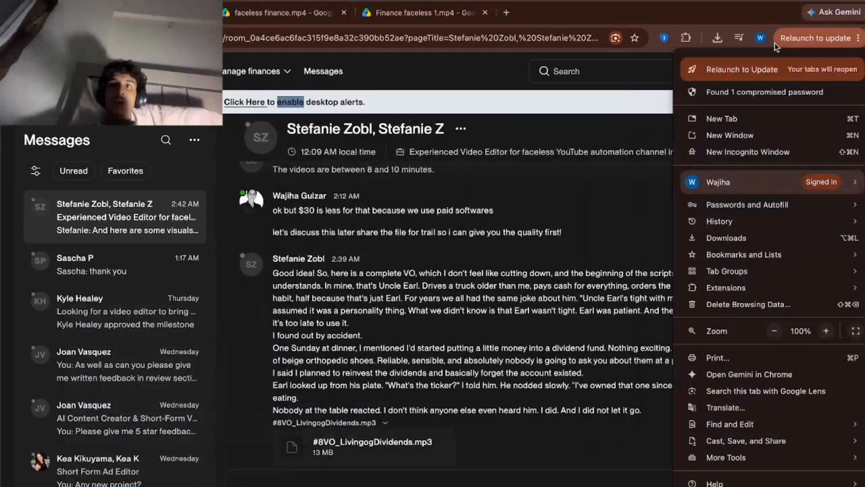
click(760, 38)
click(760, 37)
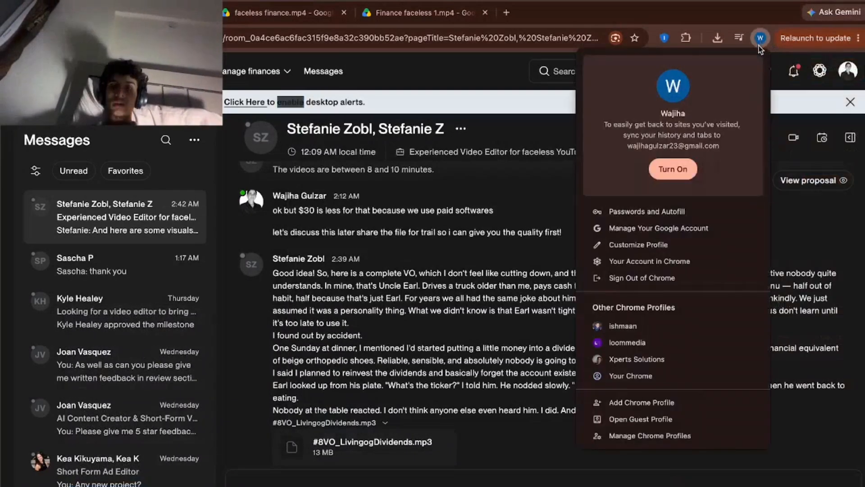
click(649, 359)
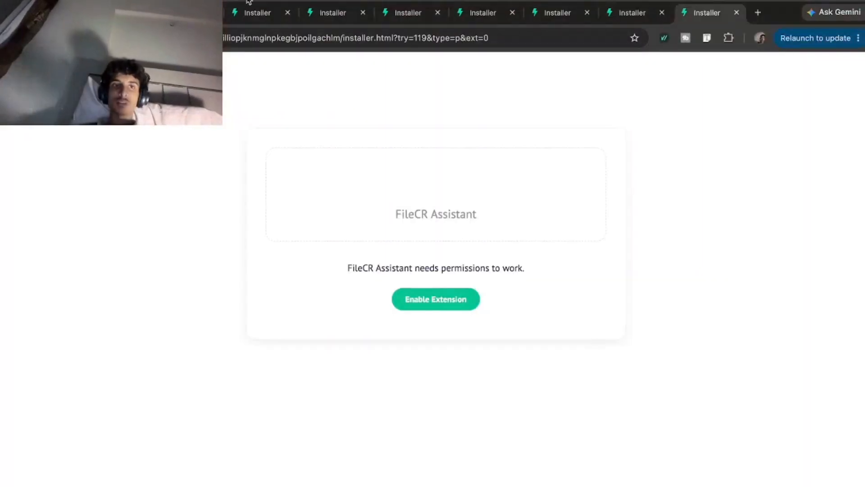
click(113, 13)
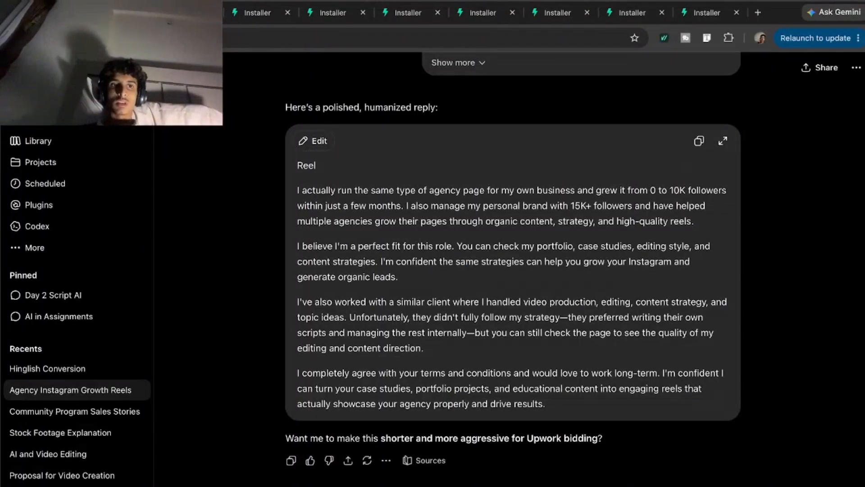
click(37, 98)
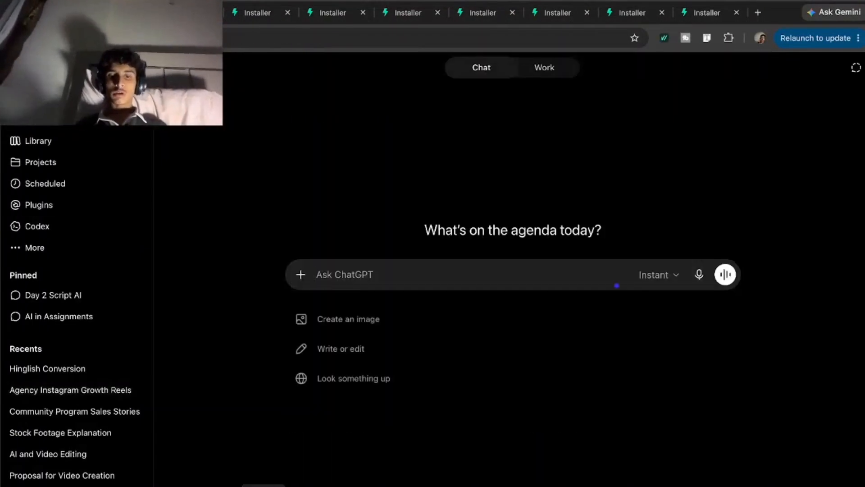
Switch to Claude, start a new Cowork task and dictate a request for scene-by-scene illustration prompts with a consistent character.
click(649, 485)
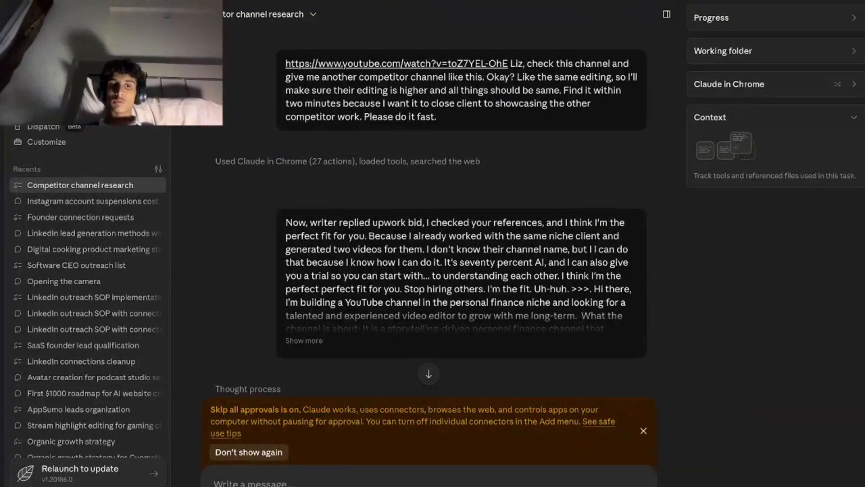
scroll(444, 328, down, 15)
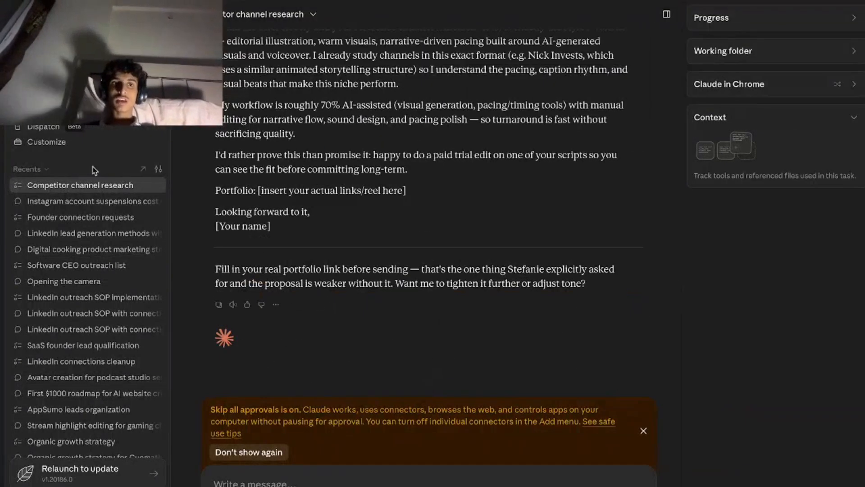
click(45, 66)
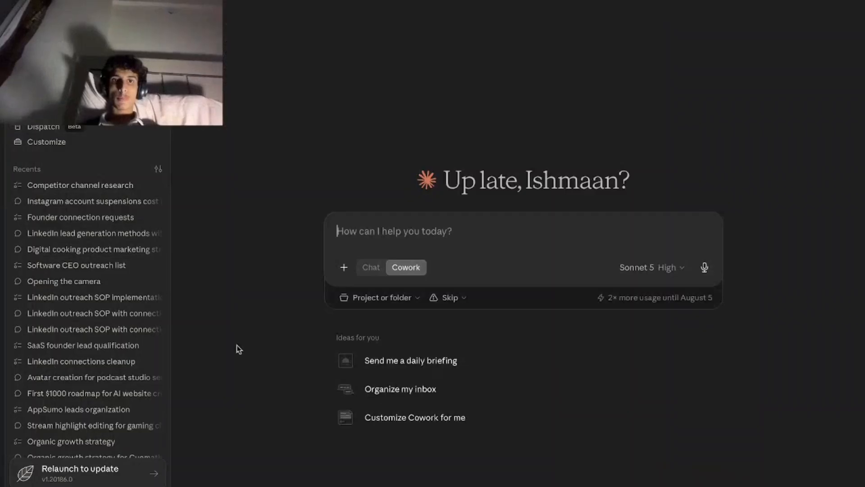
click(704, 269)
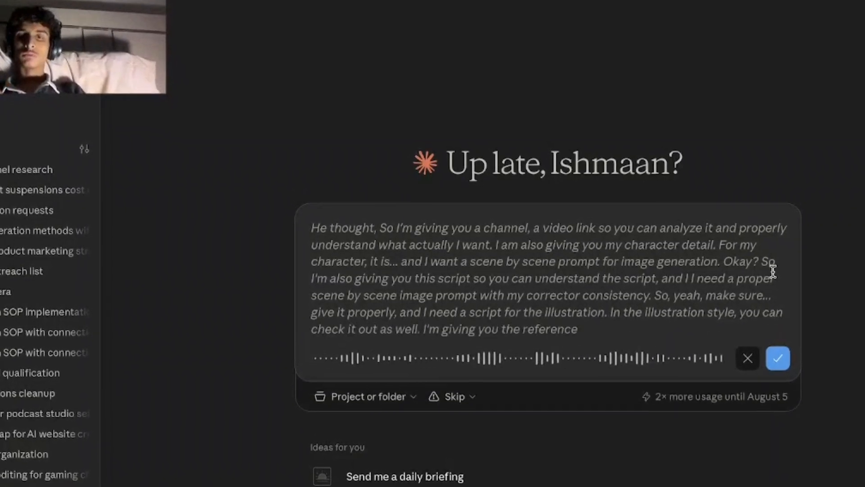
click(780, 358)
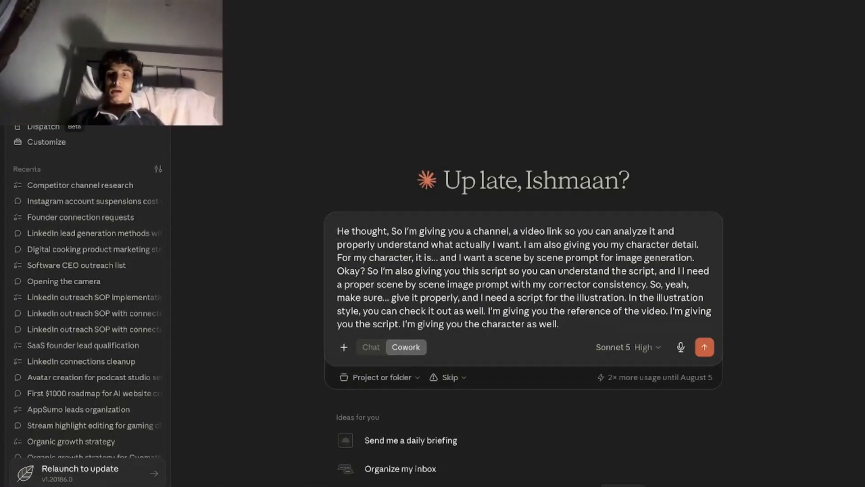
Copy the client's script, from "script: Every family has one relative" to "I did not let it go", from the Upwork conversation into the Claude request.
key(ctrl+Left)
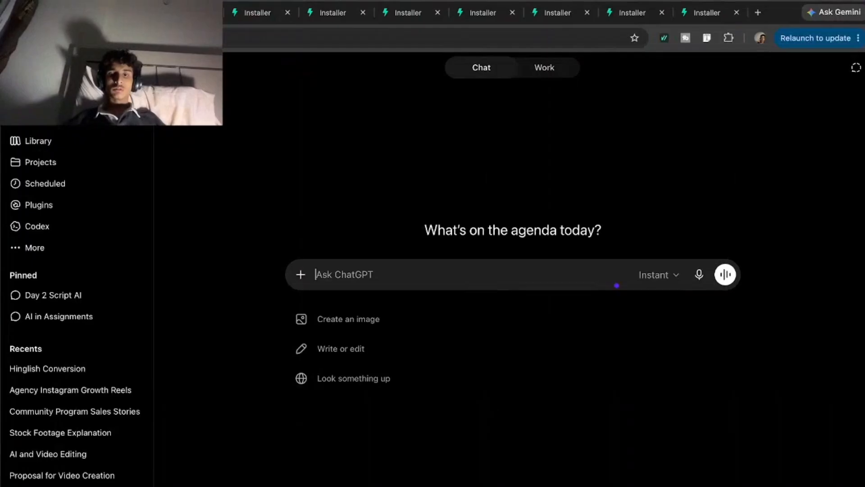
right_click(596, 486)
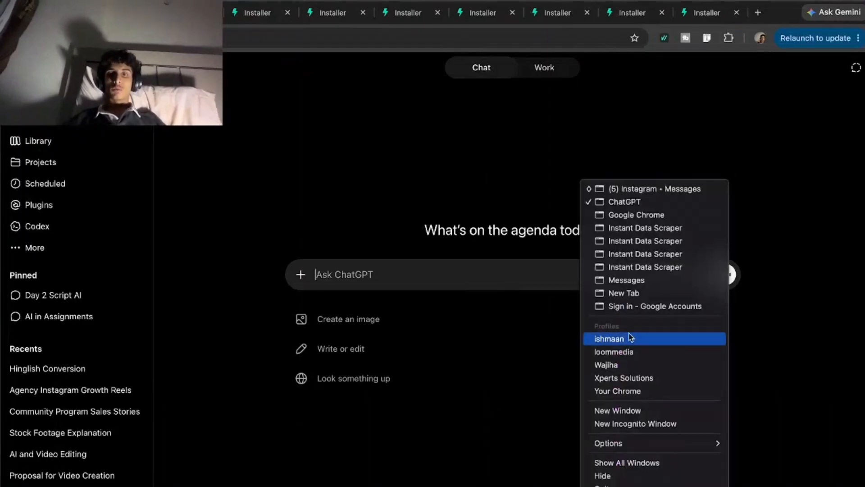
click(609, 366)
scroll(626, 336, up, 1)
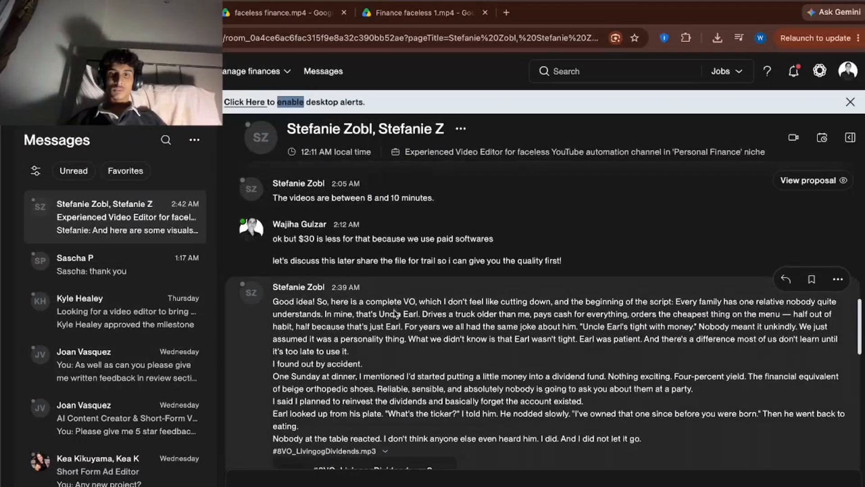
drag(650, 300, 642, 438)
key(ctrl+c)
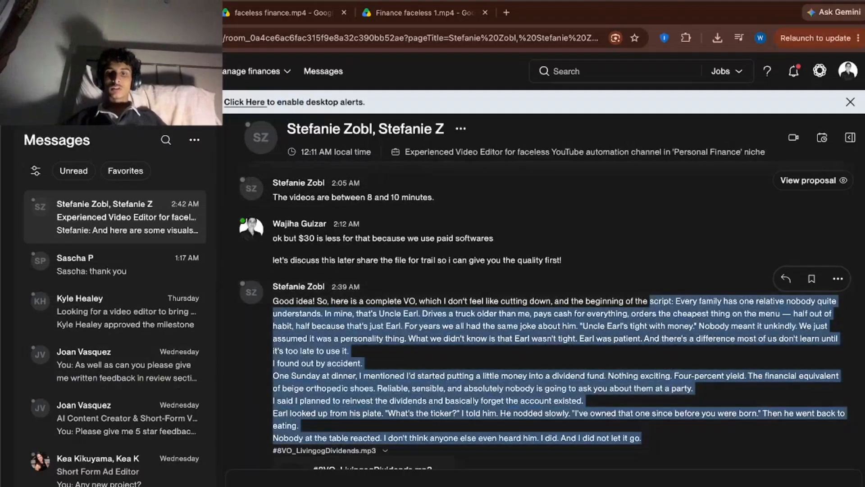
key(ctrl+Right)
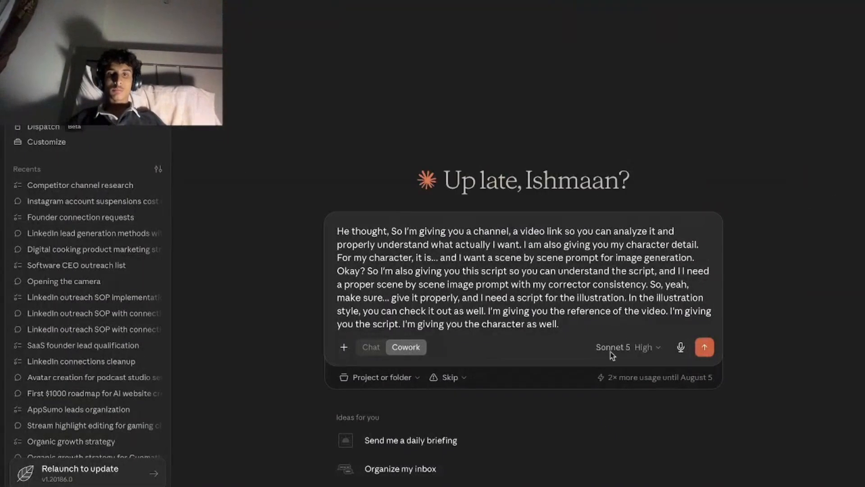
key(ctrl+v)
Add ">> refrence :" to the request, followed by the first portfolio Google Drive link from the Upwork proposal.
text(>> reggr)
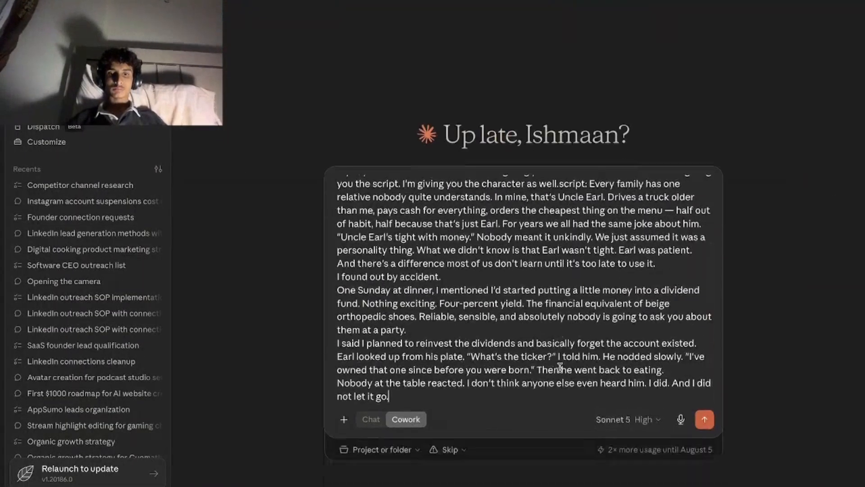
key(ctrl+Left)
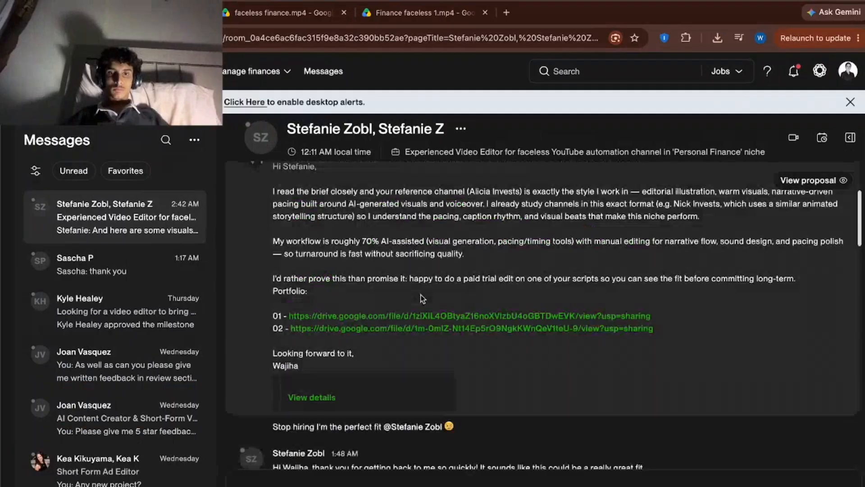
drag(706, 317, 290, 315)
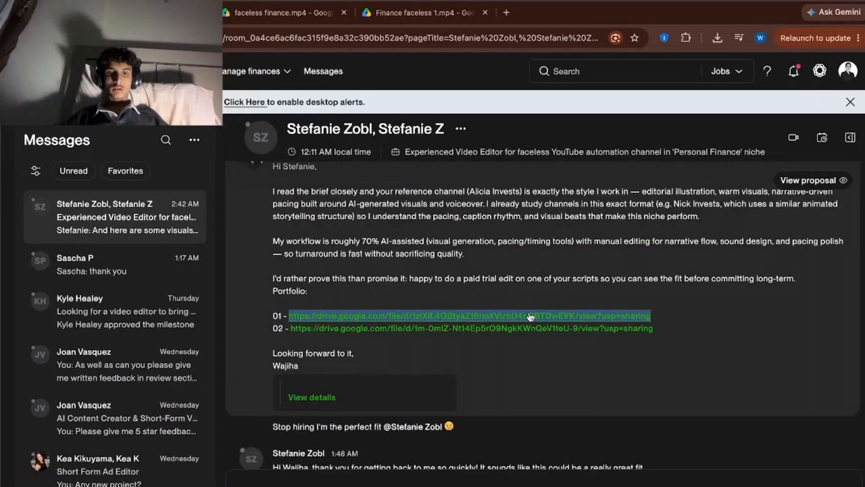
key(super+c)
key(ctrl+Right)
key(super+v)
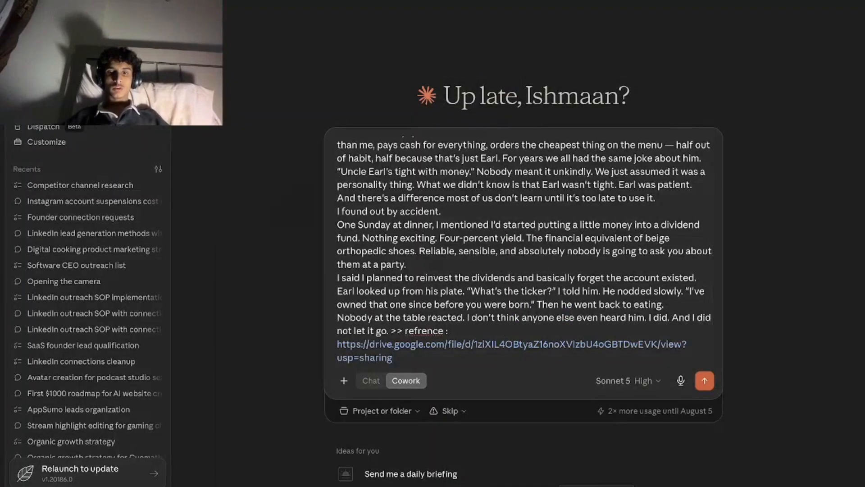
Download the street-scene character image IMG_2444.png from the Upwork conversation and close the image viewer.
key(ctrl+Left)
scroll(398, 422, down, 15)
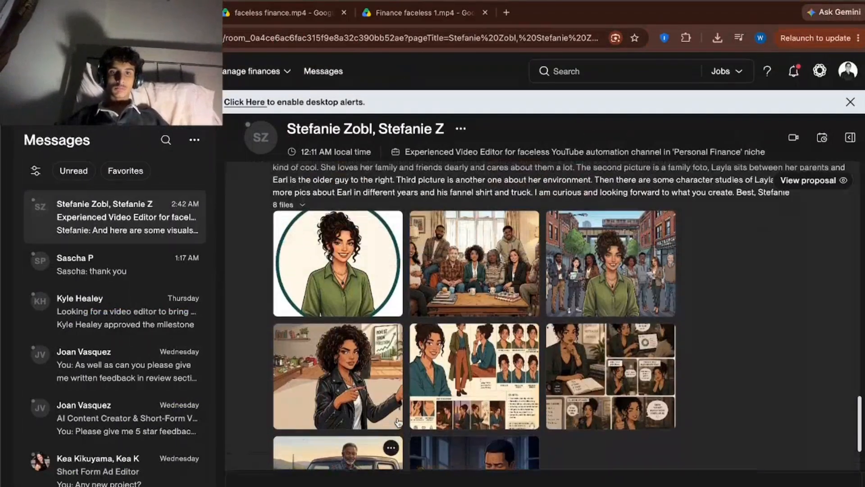
click(364, 285)
click(789, 481)
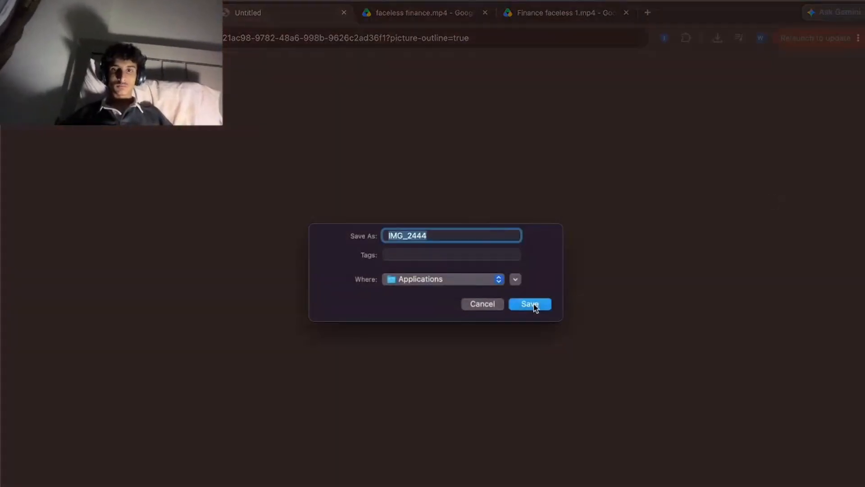
click(534, 305)
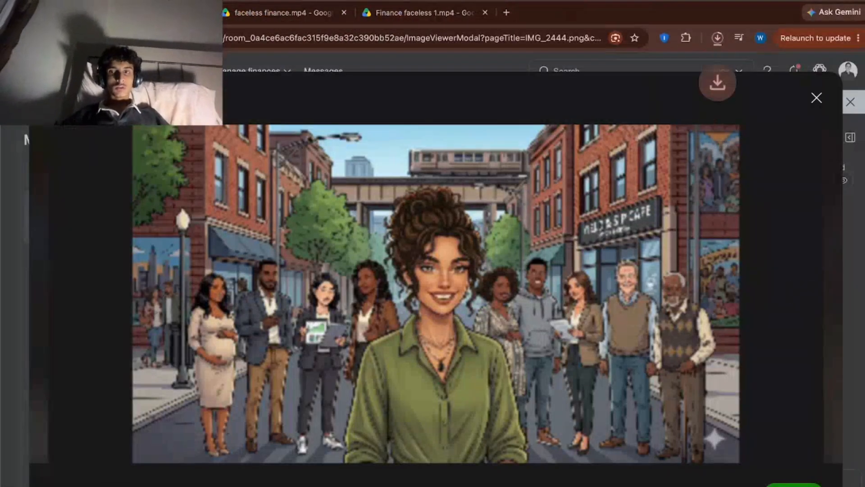
key(Escape)
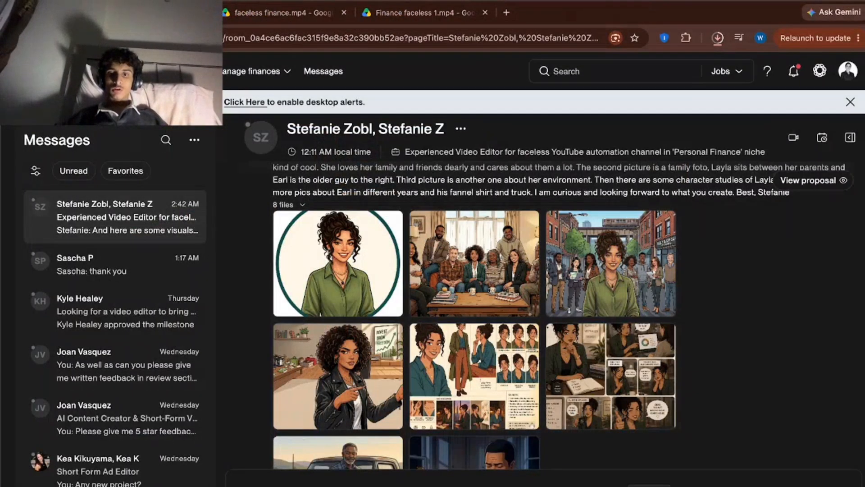
Attach IMG_2444.png from the Applications folder to the Claude request, add "character image attached" and send it.
key(ctrl+Right)
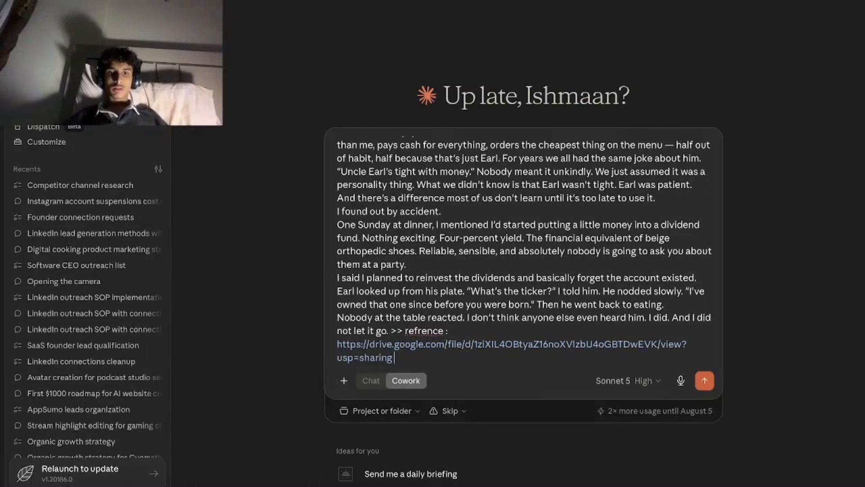
click(343, 380)
click(349, 399)
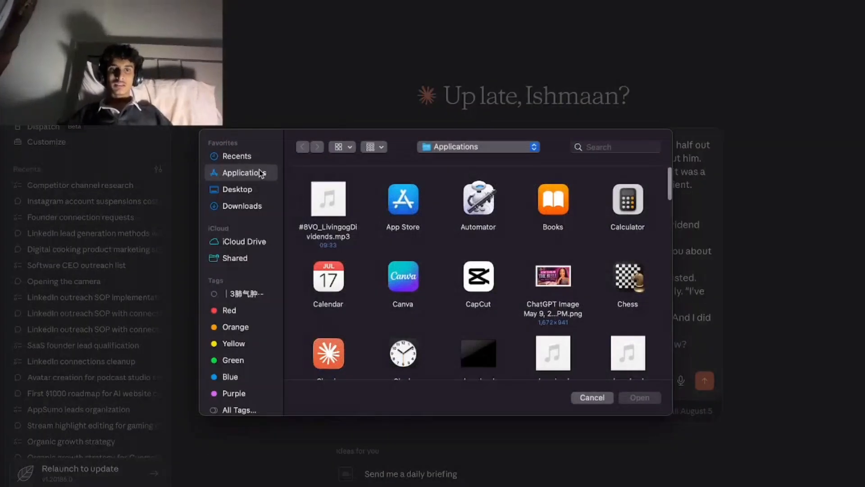
scroll(450, 320, down, 15)
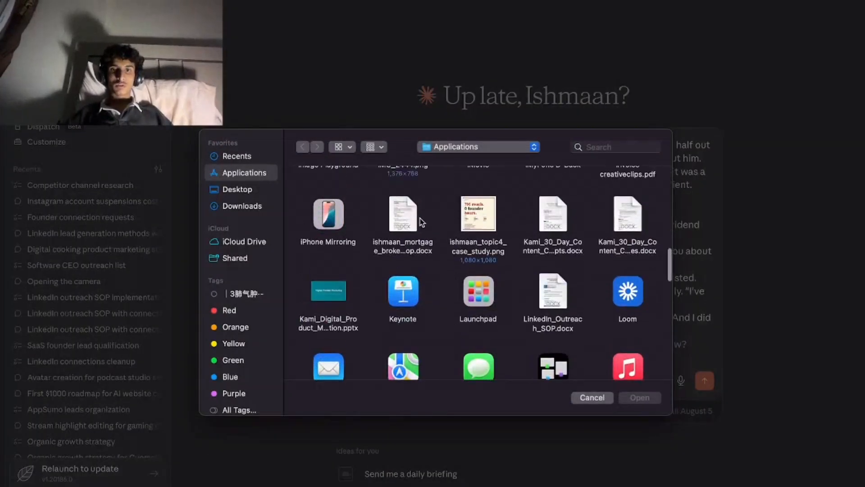
scroll(420, 219, up, 3)
click(416, 213)
click(640, 397)
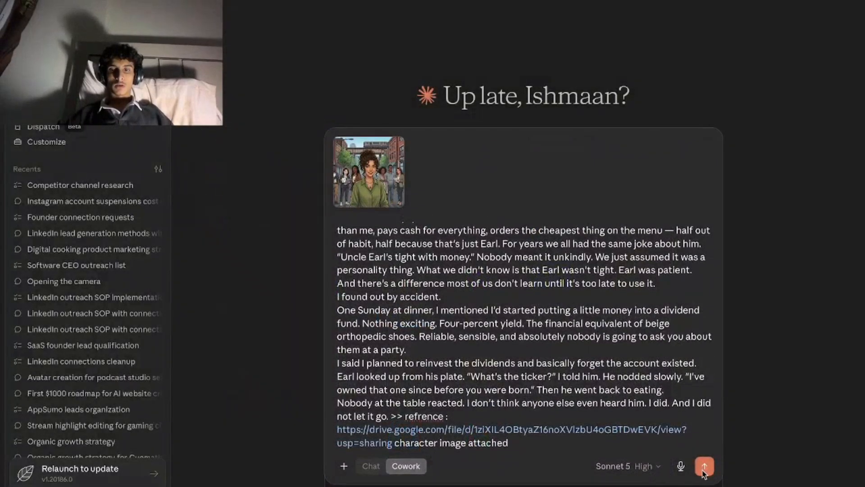
click(704, 466)
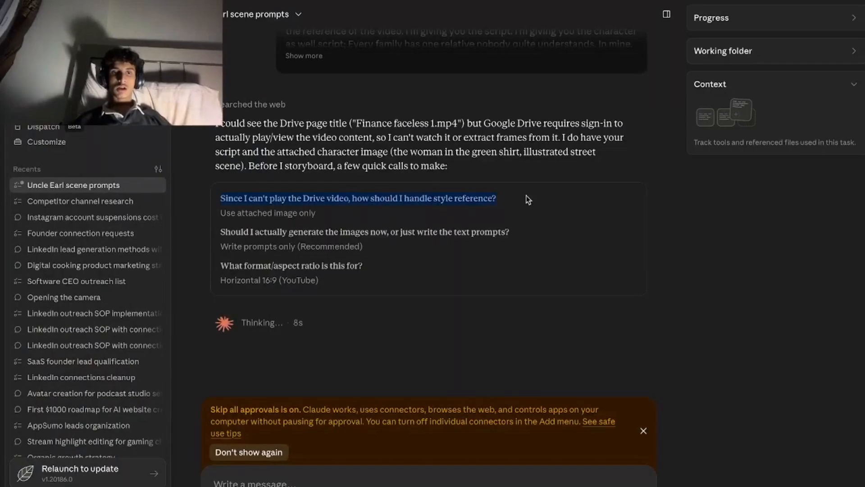
Review the sent request and Claude's questions on style reference, image generation and aspect ratio with their chosen answers.
click(478, 168)
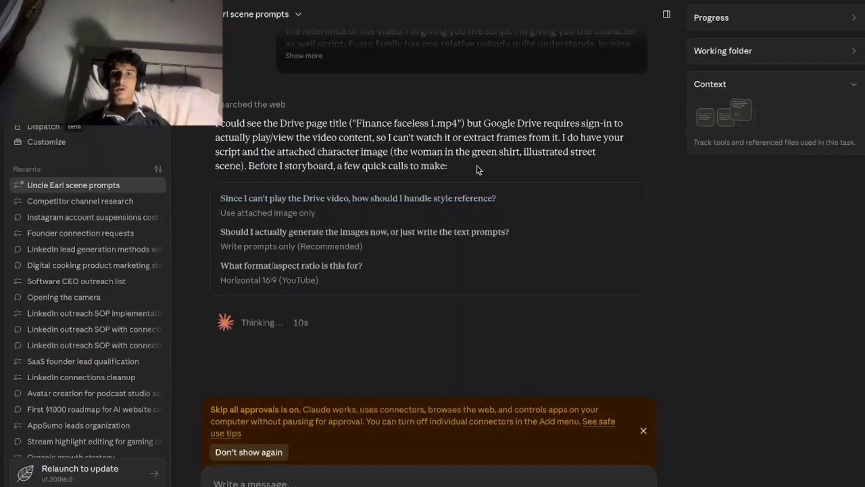
scroll(478, 170, up, 3)
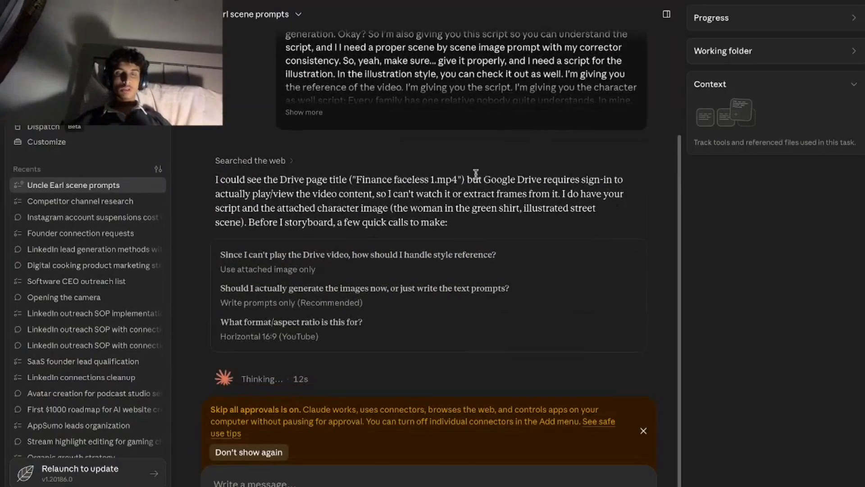
scroll(475, 174, up, 3)
scroll(471, 174, down, 2)
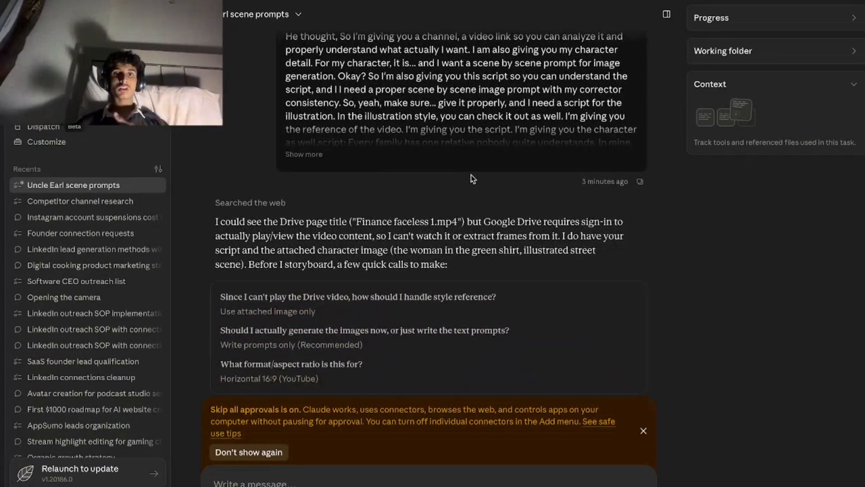
scroll(473, 179, down, 2)
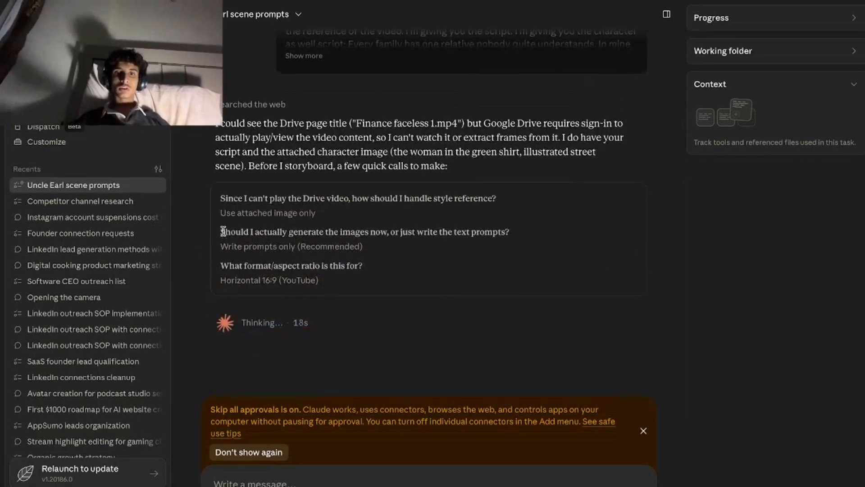
drag(225, 231, 554, 240)
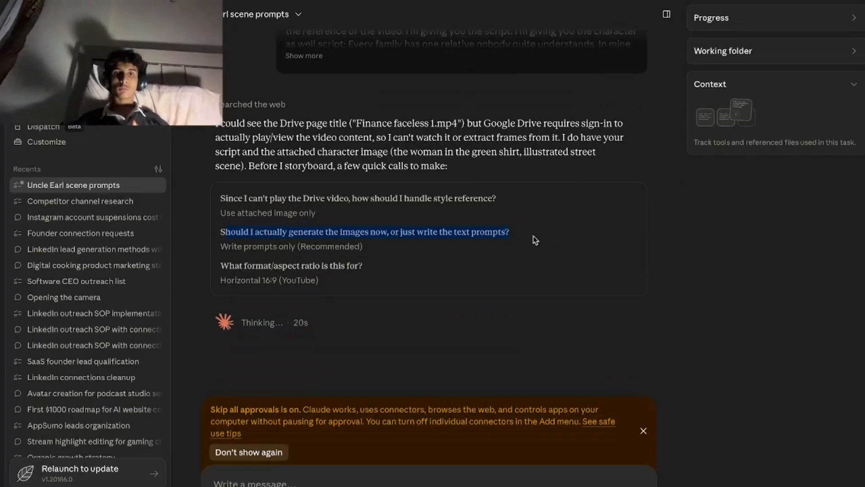
click(511, 246)
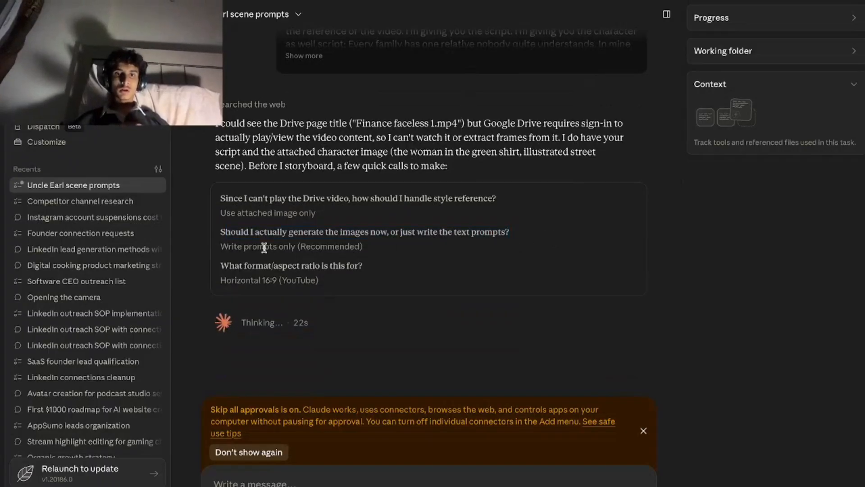
drag(218, 246, 383, 250)
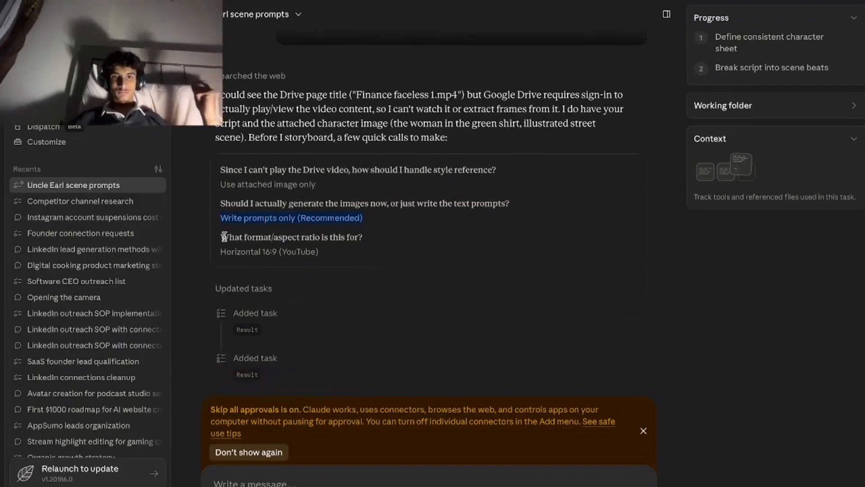
drag(224, 237, 430, 241)
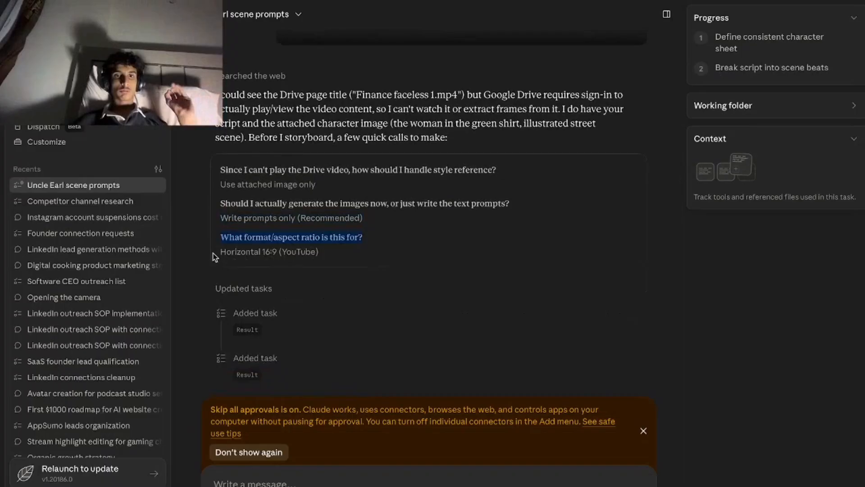
drag(215, 257, 384, 259)
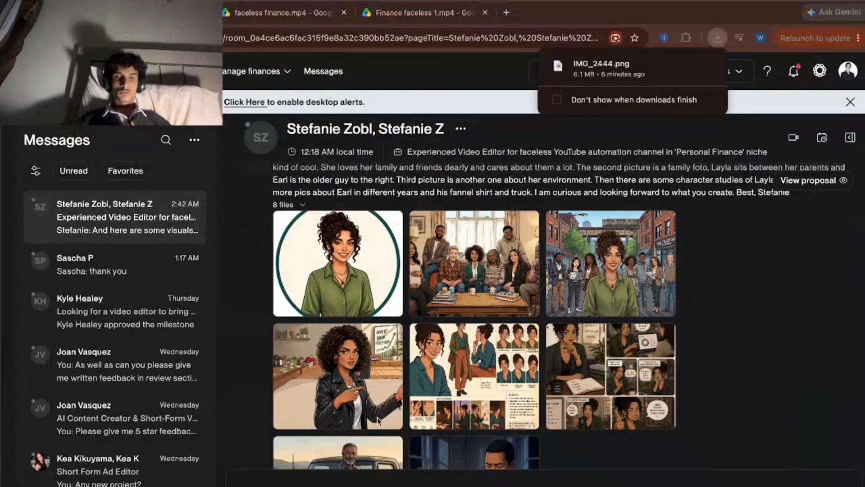
Look over the character images in the Upwork conversation and return to Claude to check the scene prompt task's progress.
scroll(473, 315, down, 3)
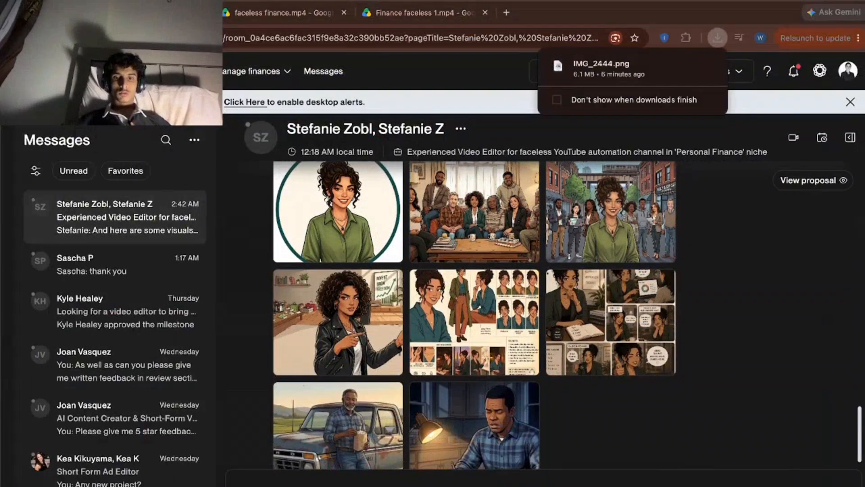
key(ctrl+Right)
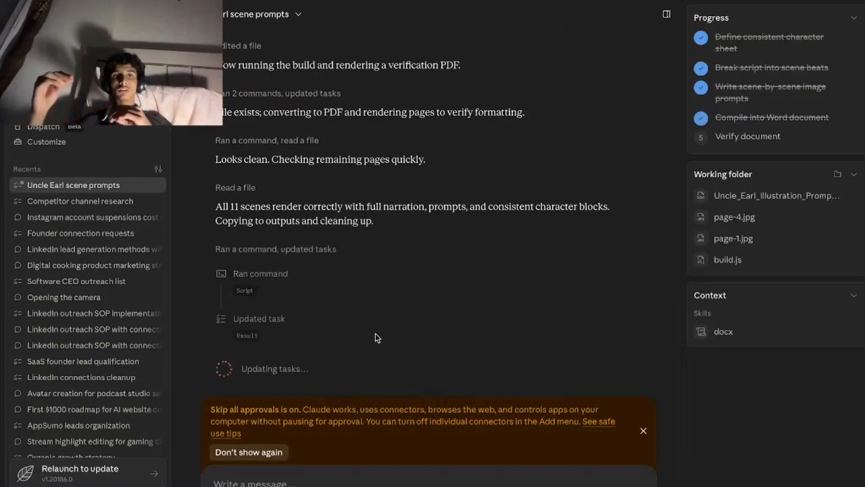
scroll(375, 334, up, 1)
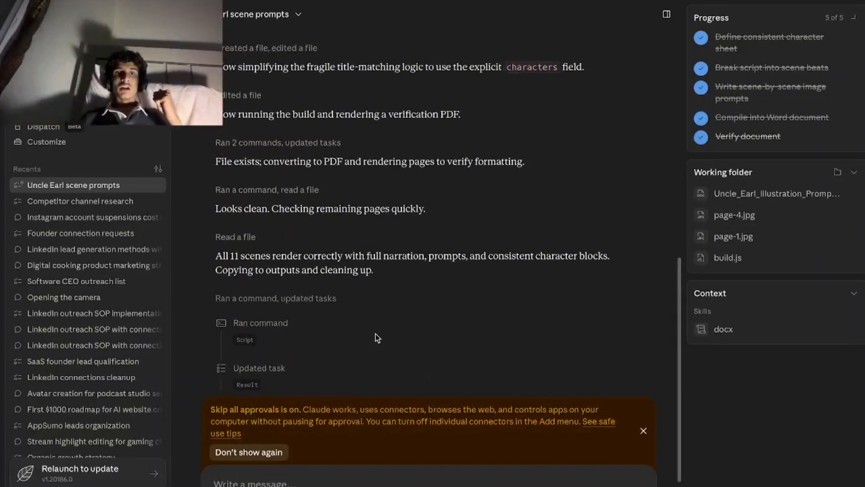
Review Claude's work log for the scene prompt task, from the answered questions to the finished Word document.
drag(204, 255, 386, 285)
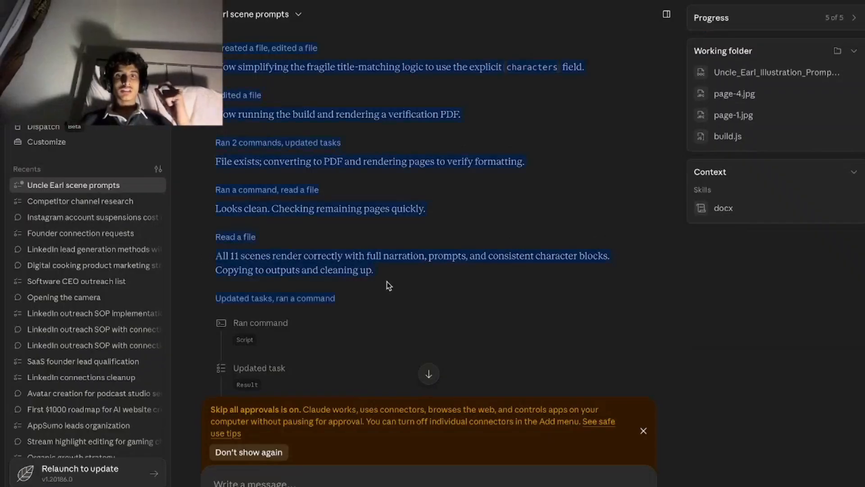
click(388, 285)
scroll(376, 266, down, 4)
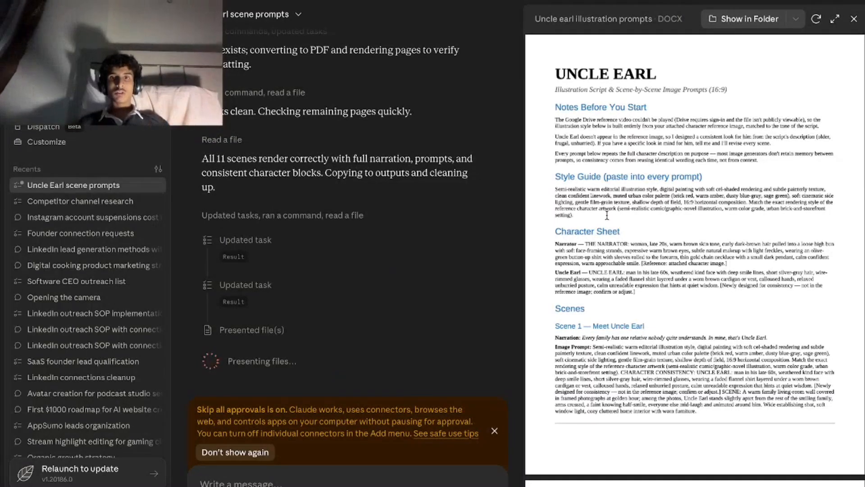
scroll(389, 186, up, 5)
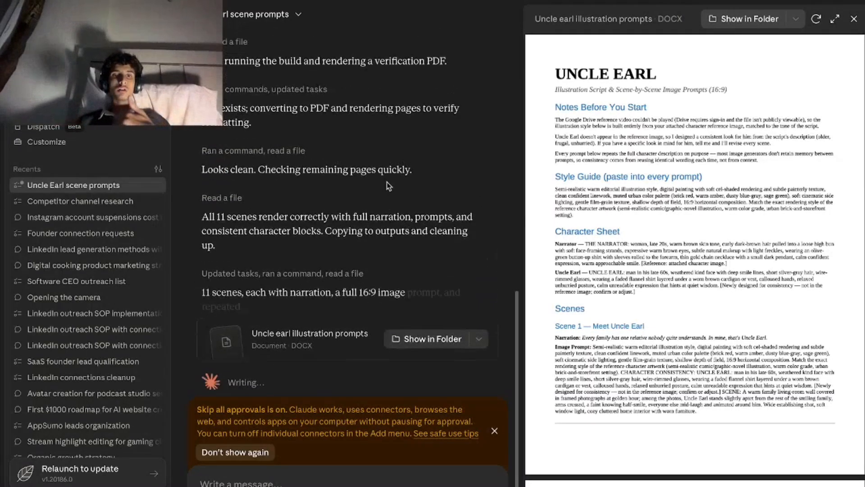
scroll(388, 186, up, 1)
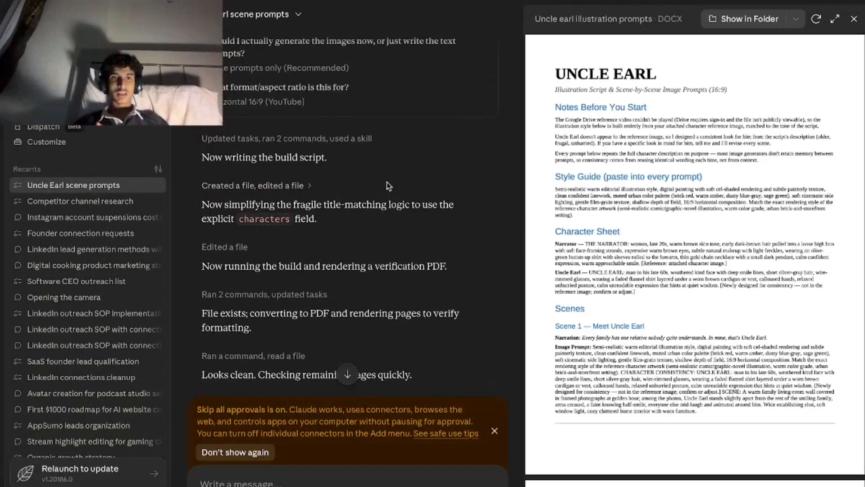
Examine the Scene 1 narration and image prompt in the Uncle Earl illustration prompts document.
scroll(730, 238, down, 1)
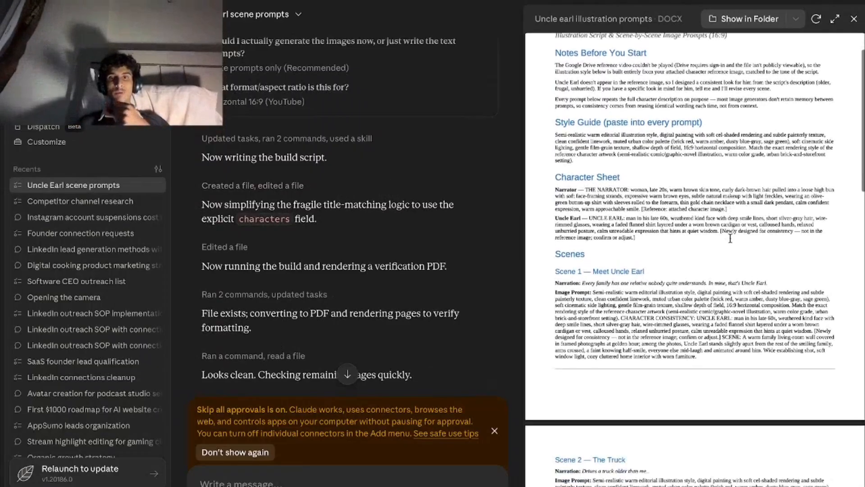
scroll(730, 238, up, 5)
scroll(729, 238, down, 5)
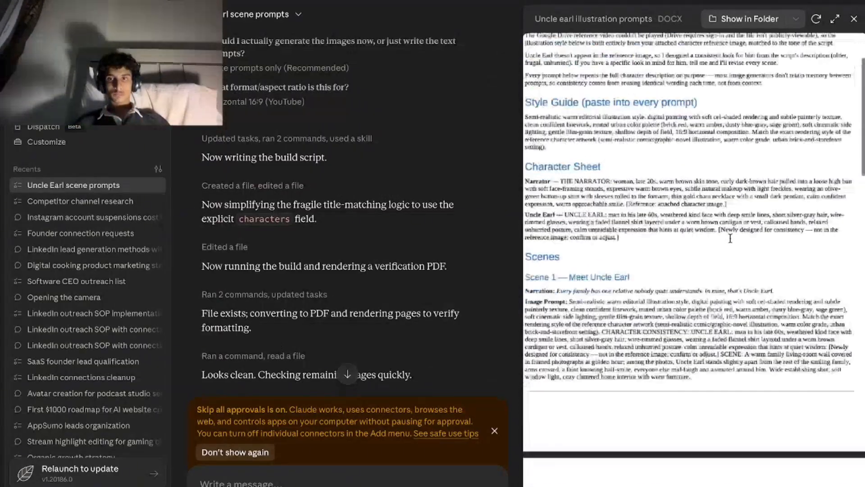
scroll(730, 238, up, 3)
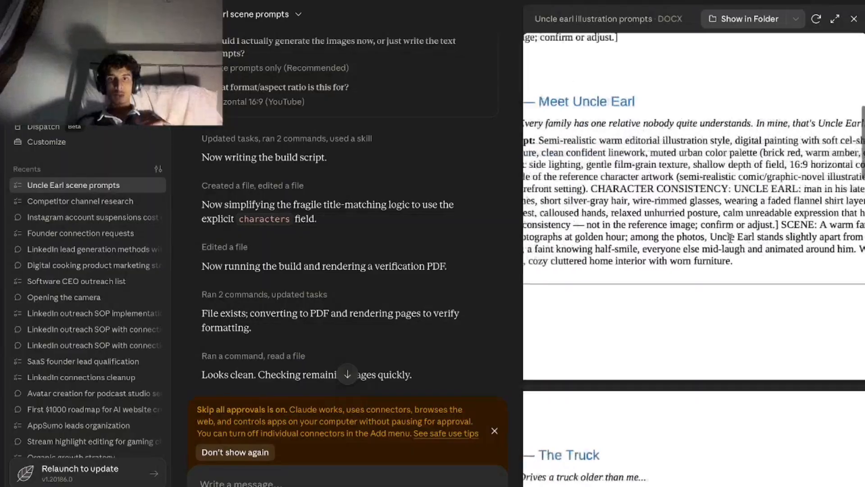
scroll(731, 238, right, 3)
scroll(730, 238, up, 1)
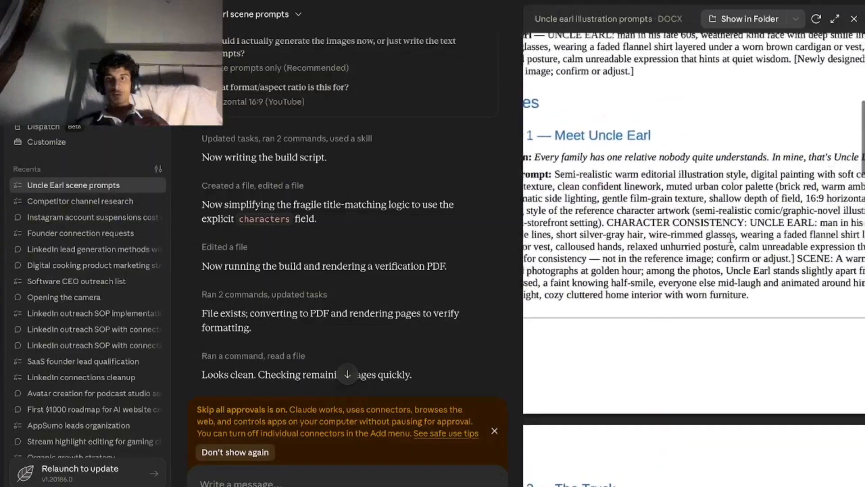
scroll(730, 238, left, 3)
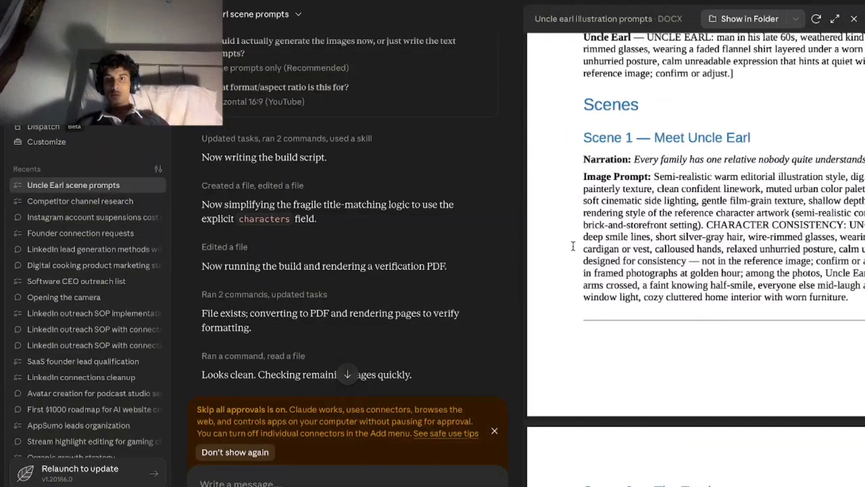
scroll(569, 212, right, 1)
drag(587, 184, 803, 300)
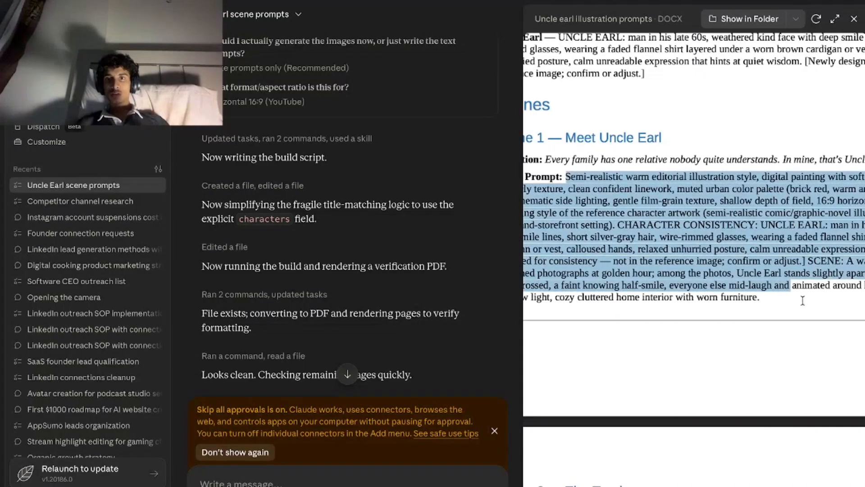
scroll(810, 317, right, 2)
scroll(810, 317, left, 3)
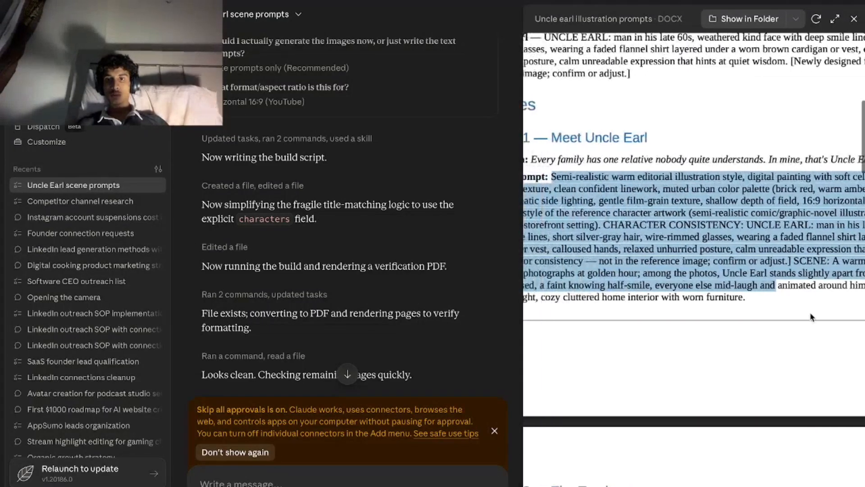
scroll(810, 316, left, 1)
Read the document's notes, style guide and character sheet, and check how the scenes are laid out.
scroll(811, 316, up, 10)
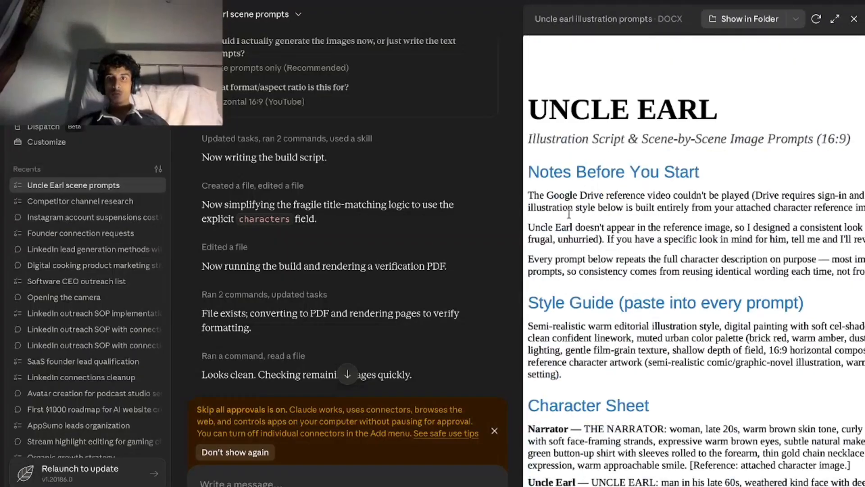
scroll(569, 214, down, 2)
scroll(569, 214, up, 2)
scroll(569, 214, right, 1)
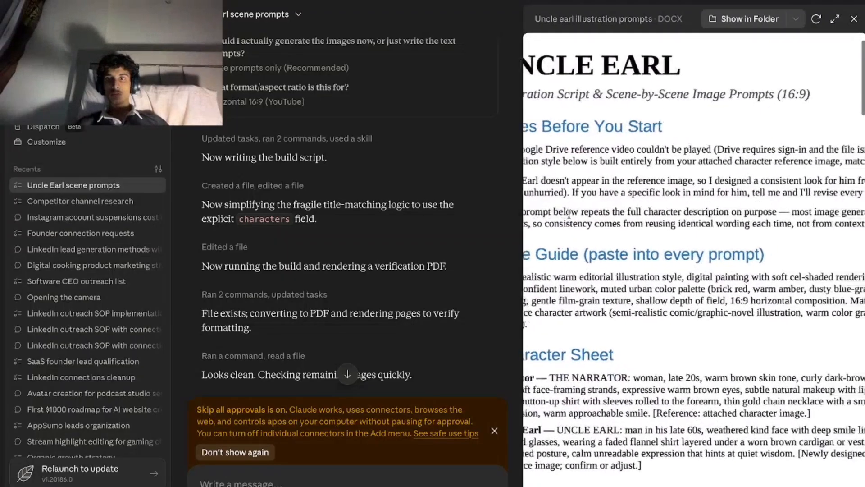
scroll(569, 214, left, 1)
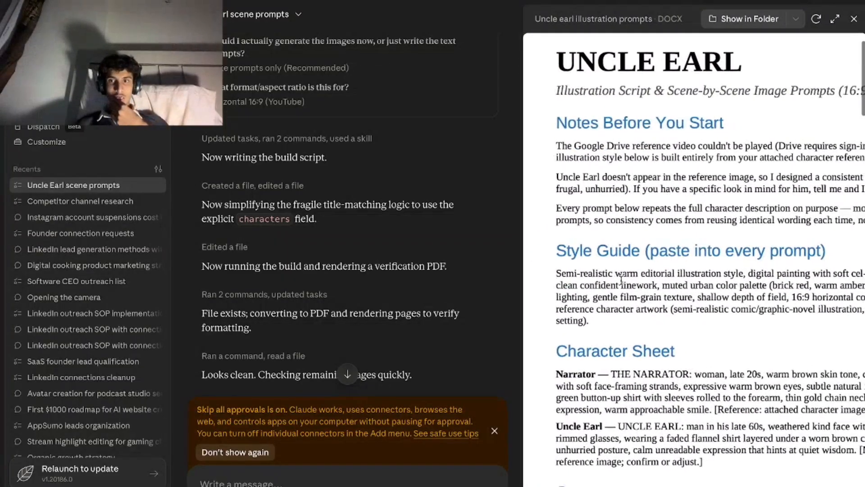
scroll(621, 280, down, 2)
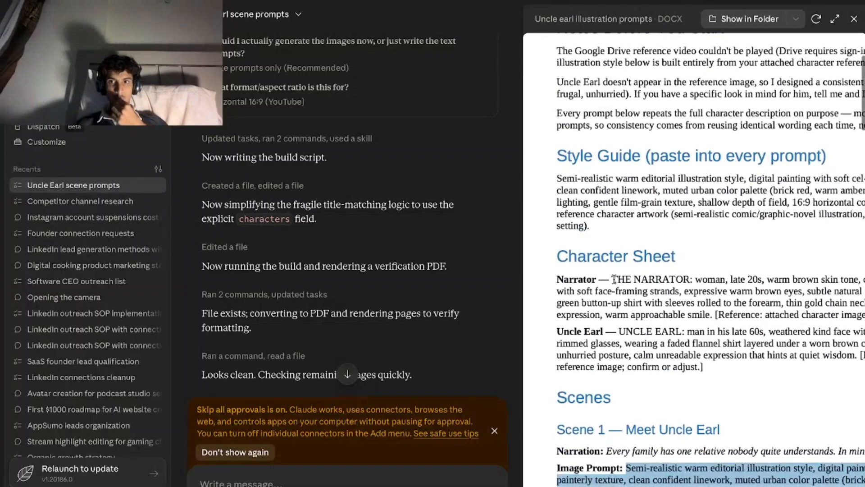
scroll(614, 279, right, 2)
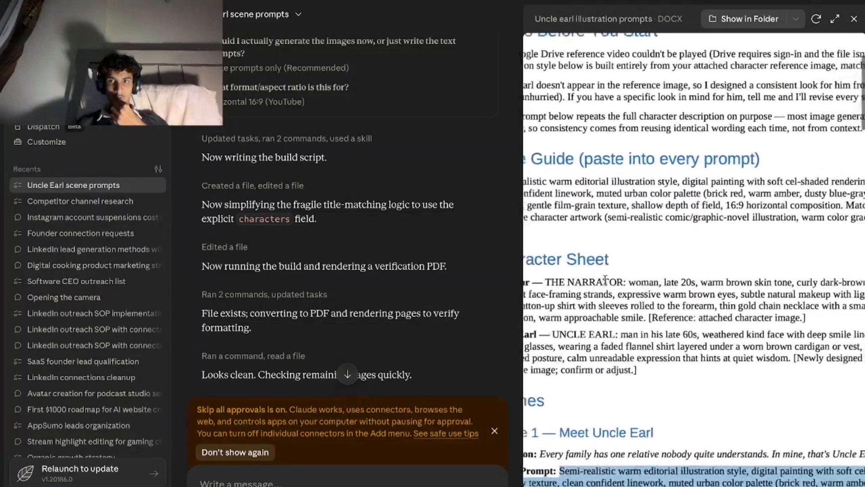
scroll(605, 279, down, 3)
scroll(605, 279, left, 2)
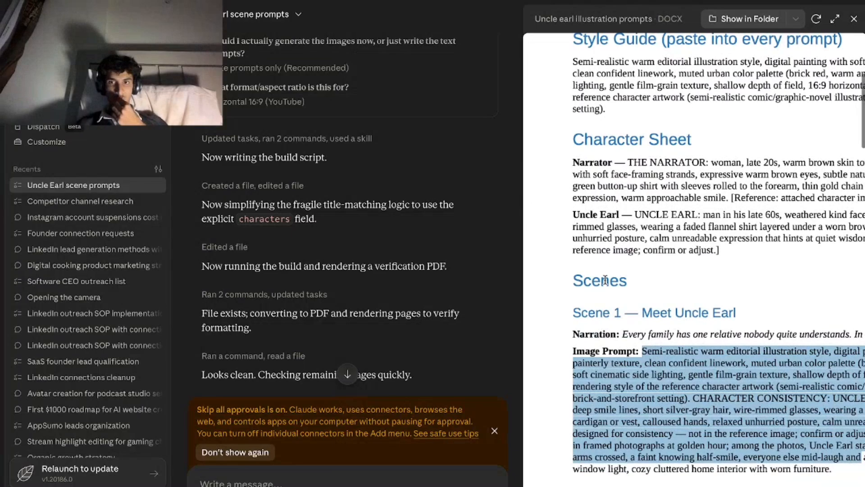
scroll(605, 280, down, 5)
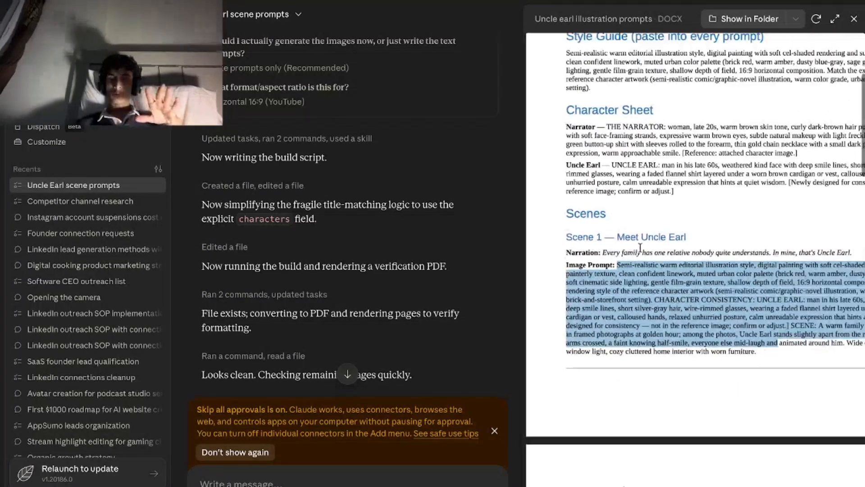
scroll(640, 248, down, 3)
scroll(640, 247, down, 10)
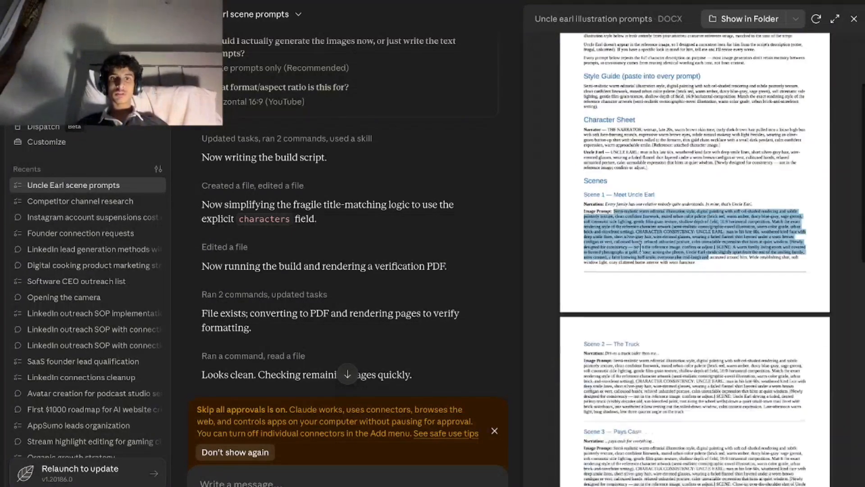
scroll(640, 247, up, 15)
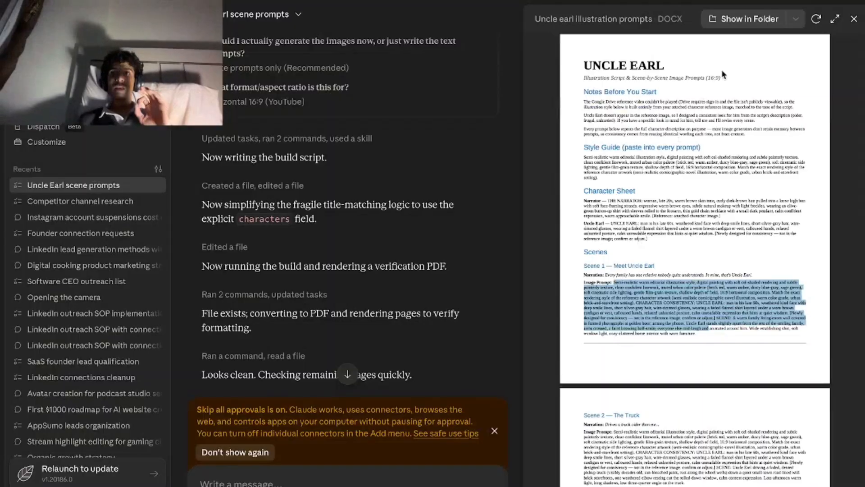
scroll(632, 247, up, 4)
scroll(633, 247, down, 2)
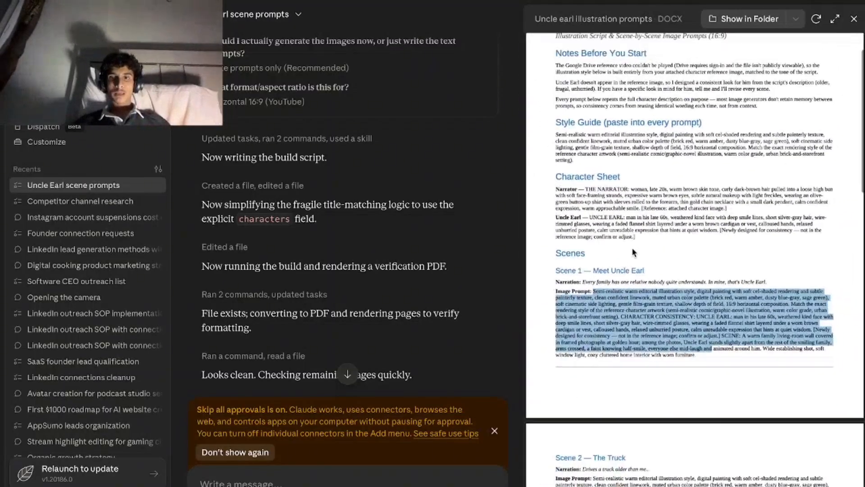
Copy the complete Scene 1 image prompt and paste it into a new ChatGPT message in the Xperts Solutions Chrome profile.
click(586, 305)
drag(594, 292, 699, 360)
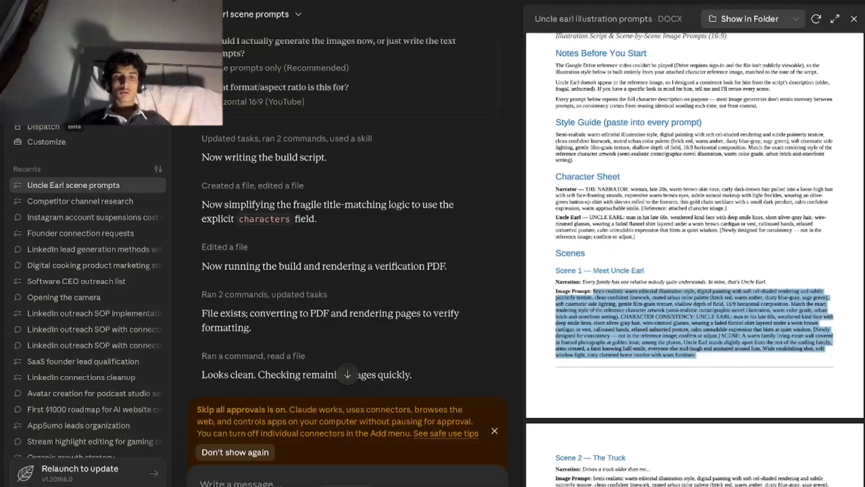
right_click(130, 486)
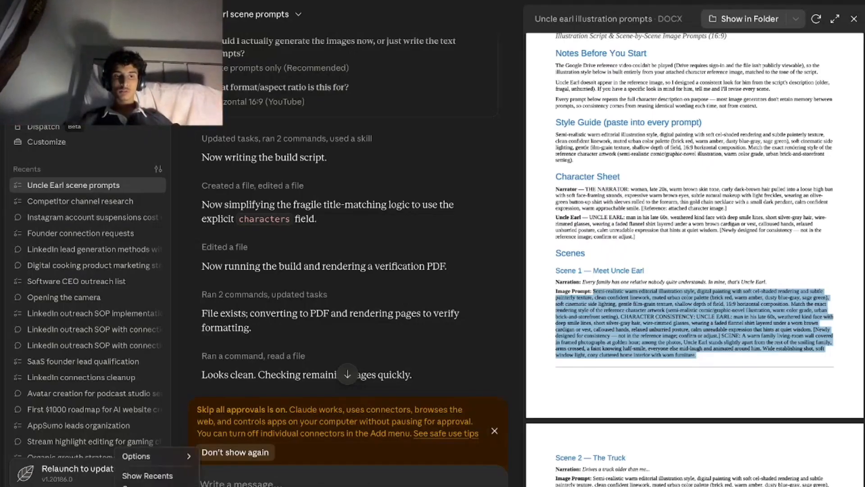
click(130, 485)
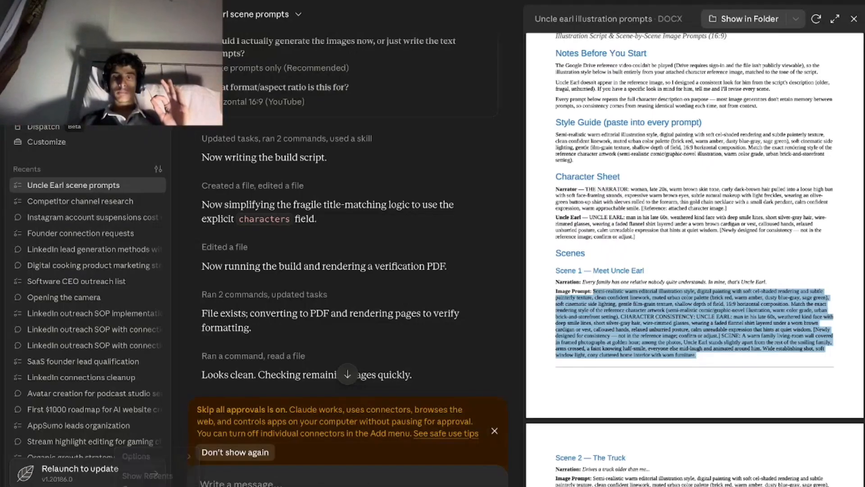
key(ctrl+Left)
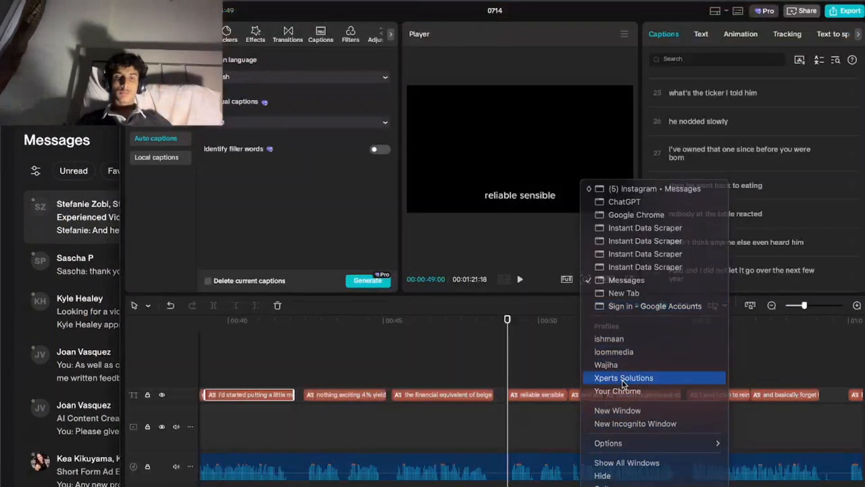
click(626, 378)
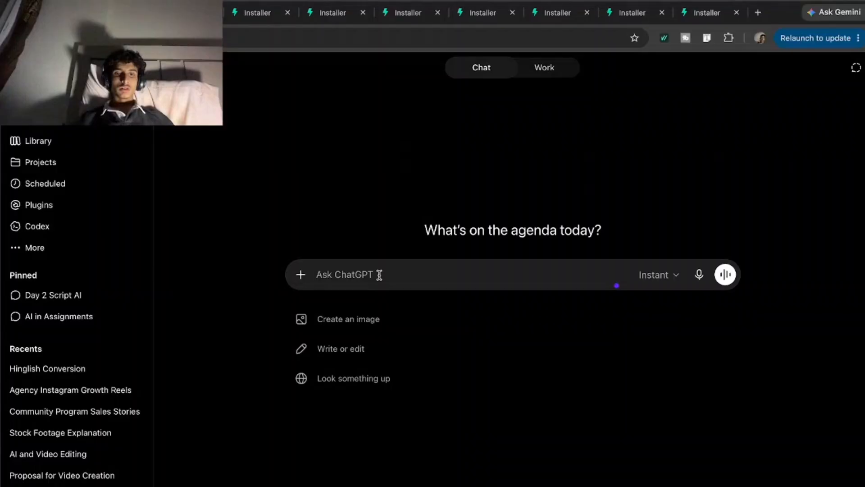
key(super+v)
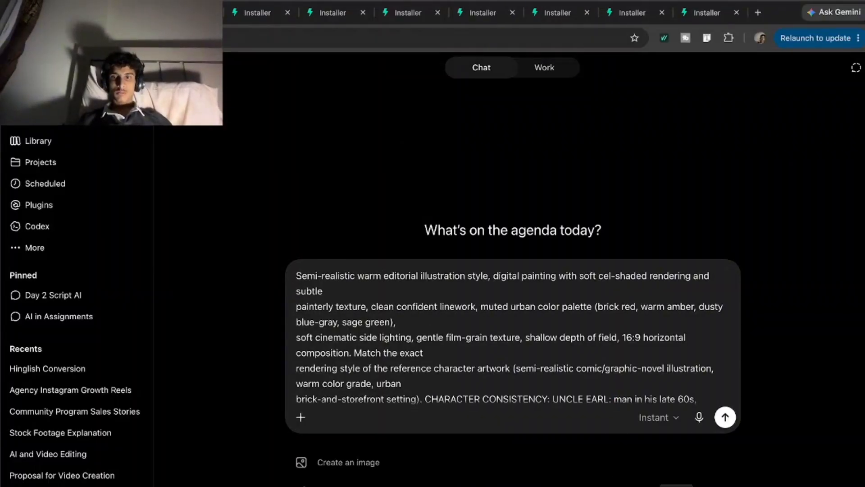
Copy the Style Guide paragraph from Claude's document and append it to the ChatGPT message, followed by ">>".
right_click(596, 485)
click(676, 486)
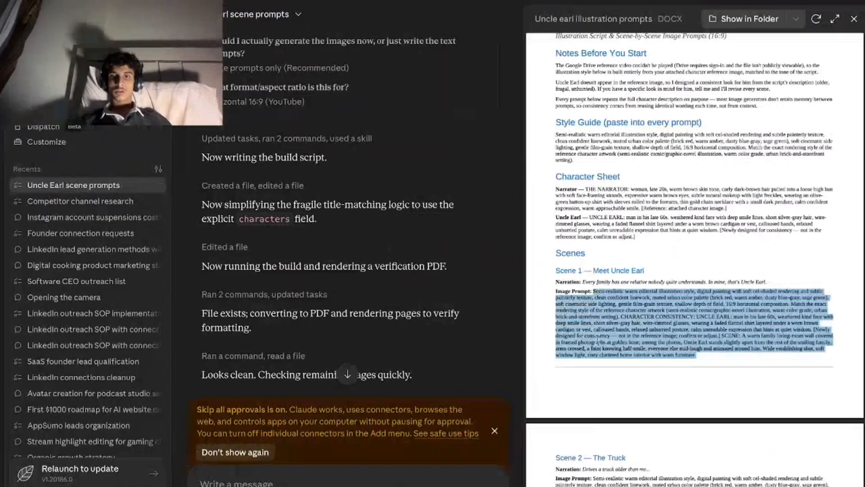
scroll(597, 339, up, 2)
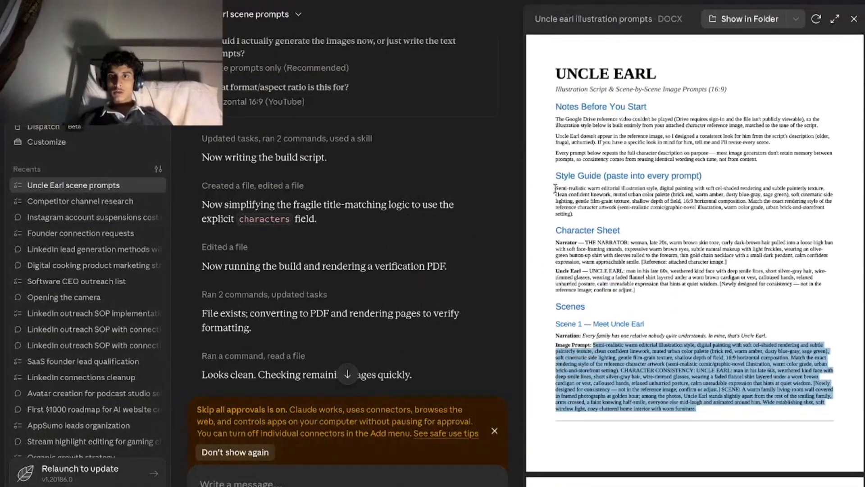
drag(555, 188, 574, 213)
key(ctrl+c)
key(alt+Tab)
key(ctrl+v)
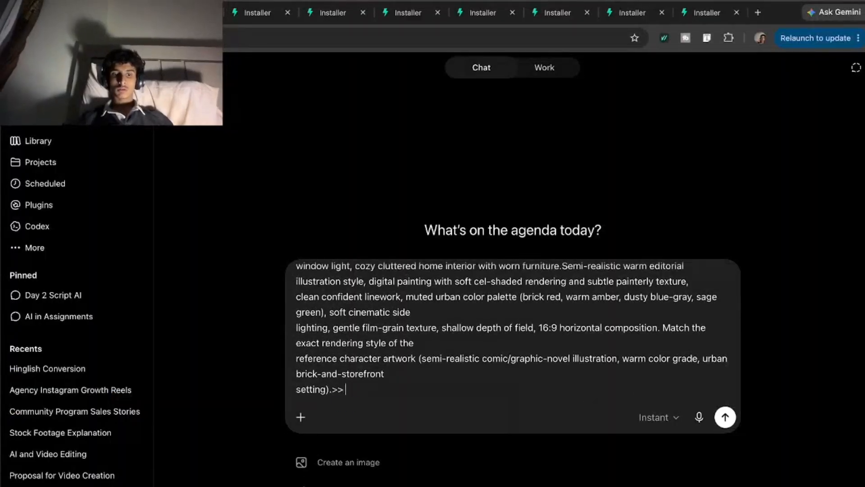
Add the note "Both characters images is attached" at the end of the ChatGPT prompt.
text(Both chara)
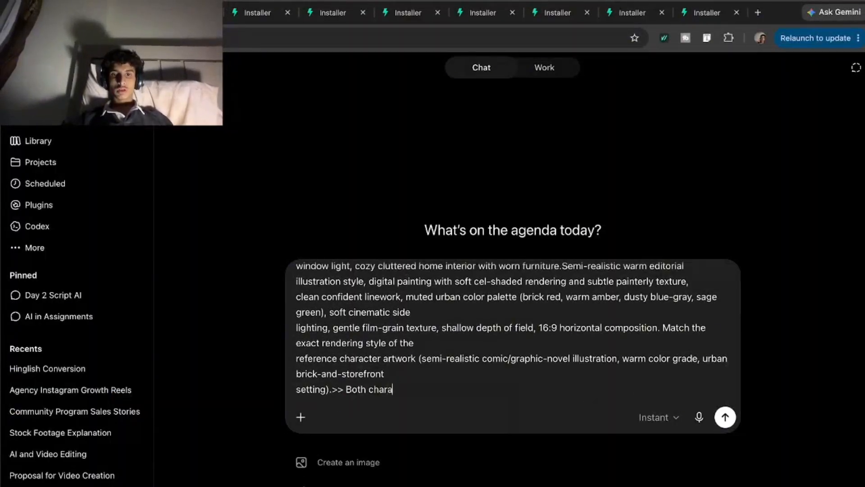
text(cters images is attache)
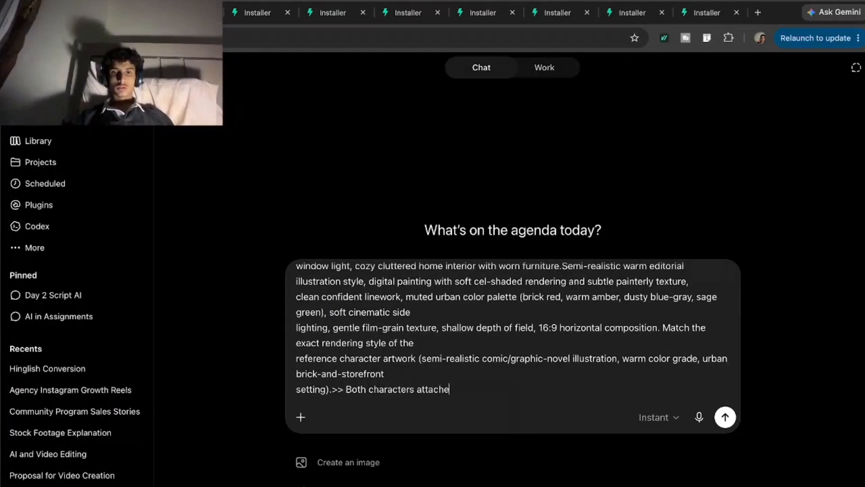
text(d)
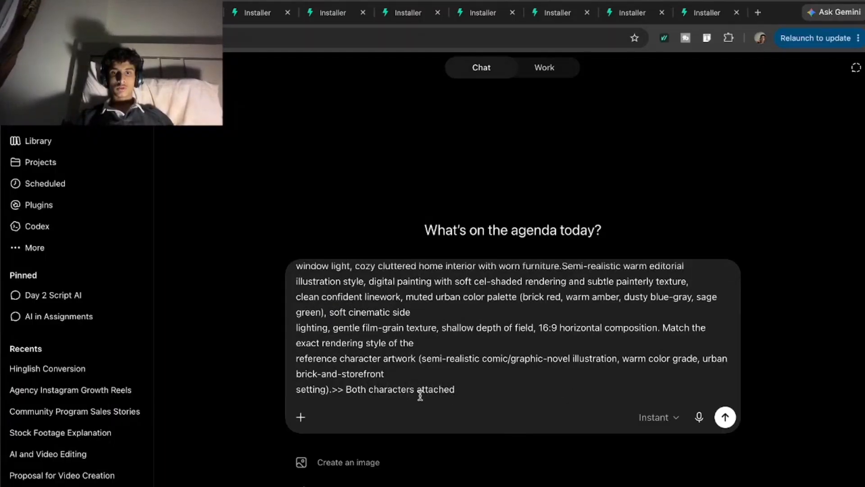
click(418, 389)
text(images is)
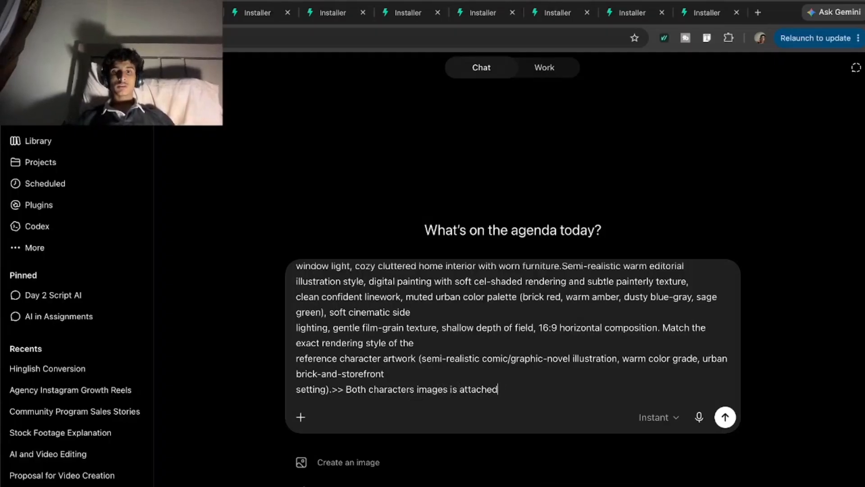
Switch to the Upwork client conversation and save the leather-jacket woman's image as IMG_2490 in the Applications folder.
right_click(656, 485)
click(633, 364)
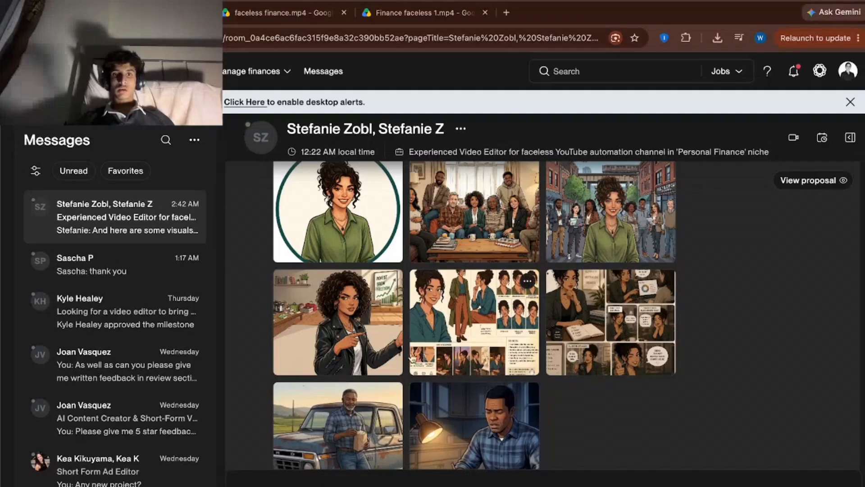
click(332, 323)
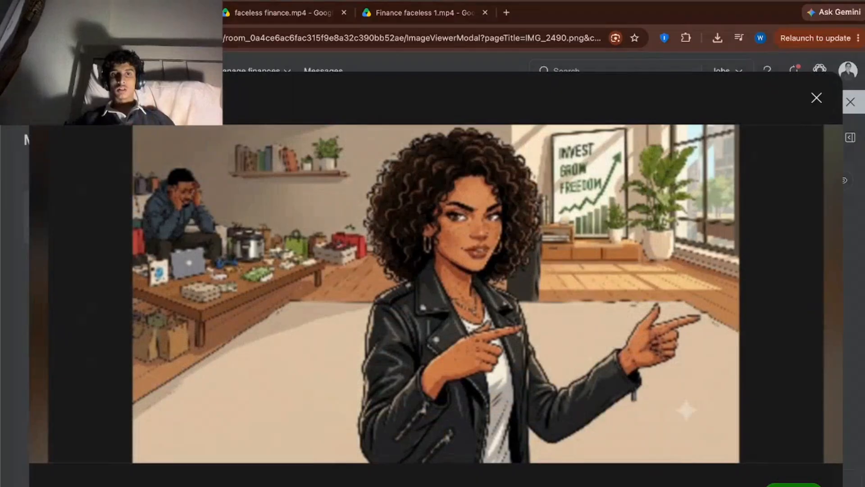
click(796, 485)
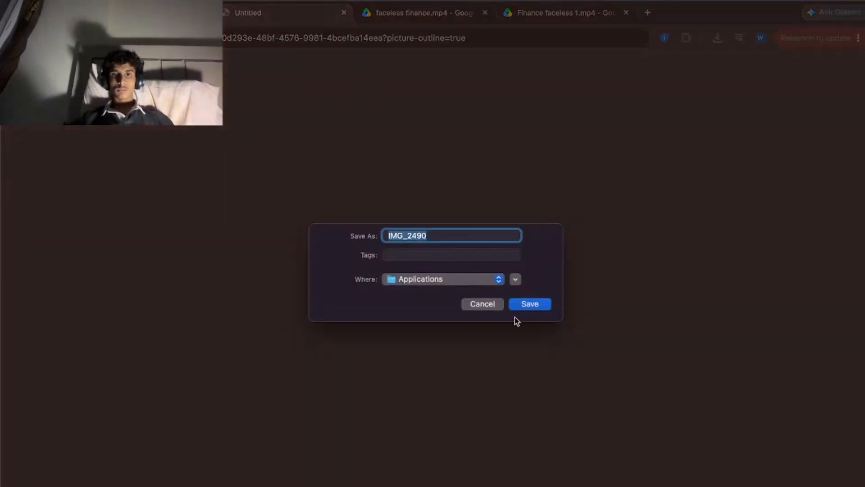
click(540, 304)
click(800, 309)
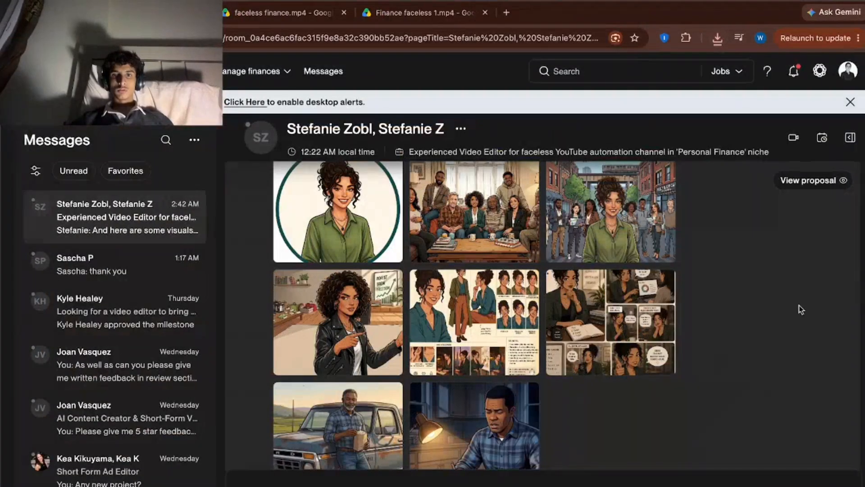
Download the client's image of the older man by the pickup truck, IMG_2638.jpeg, to the Applications folder.
click(368, 444)
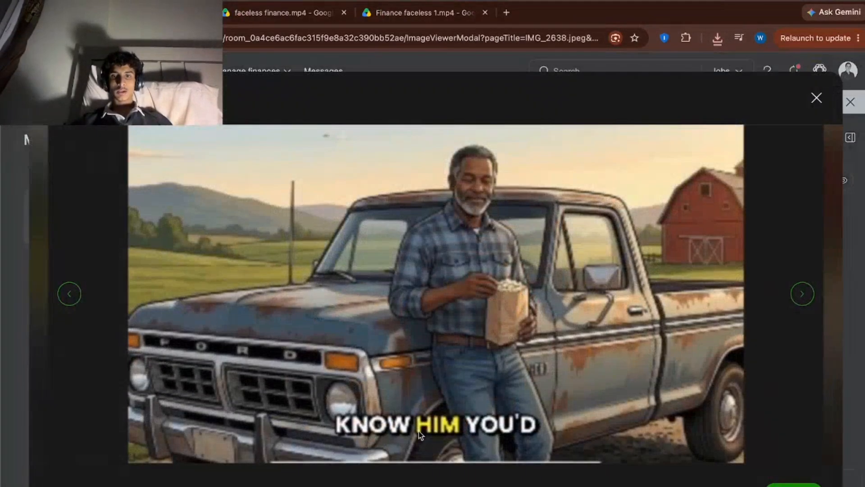
click(620, 340)
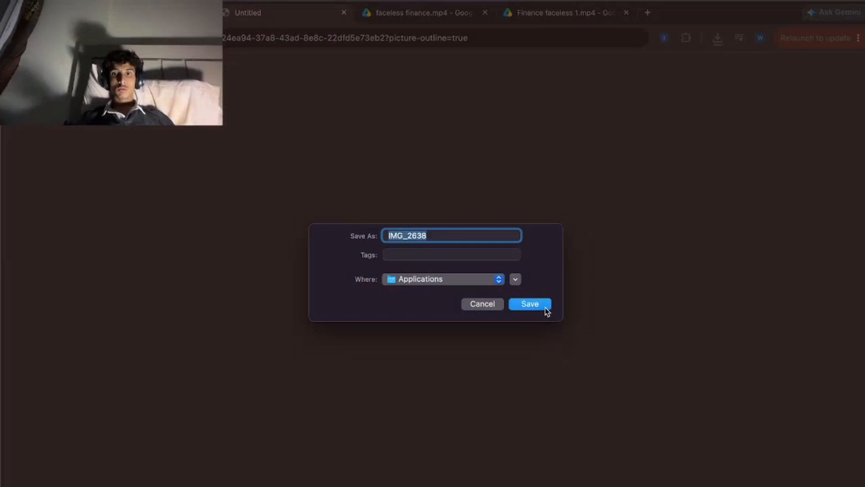
click(542, 308)
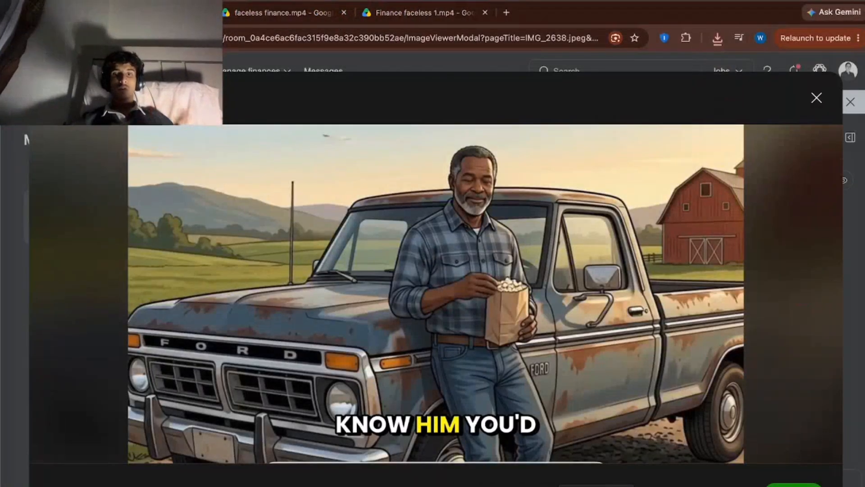
Return to the ChatGPT draft in the Xperts Solutions profile and attach IMG_2490.png and IMG_2638.jpeg from Applications.
right_click(610, 486)
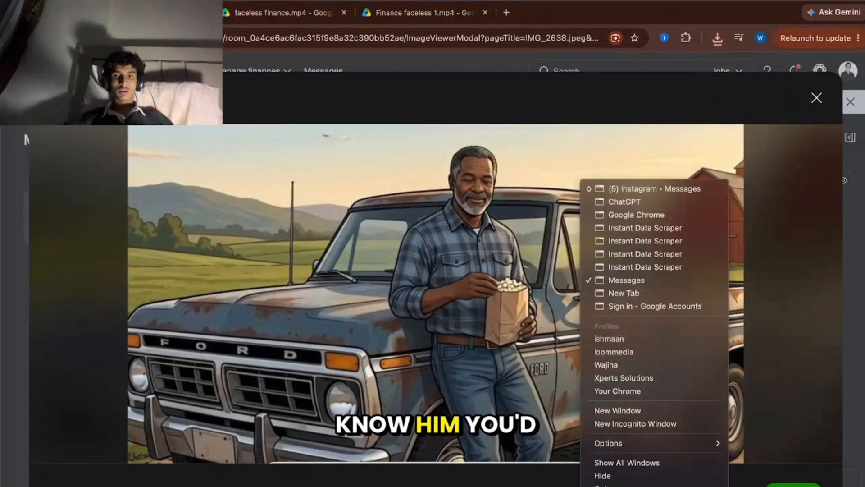
click(609, 378)
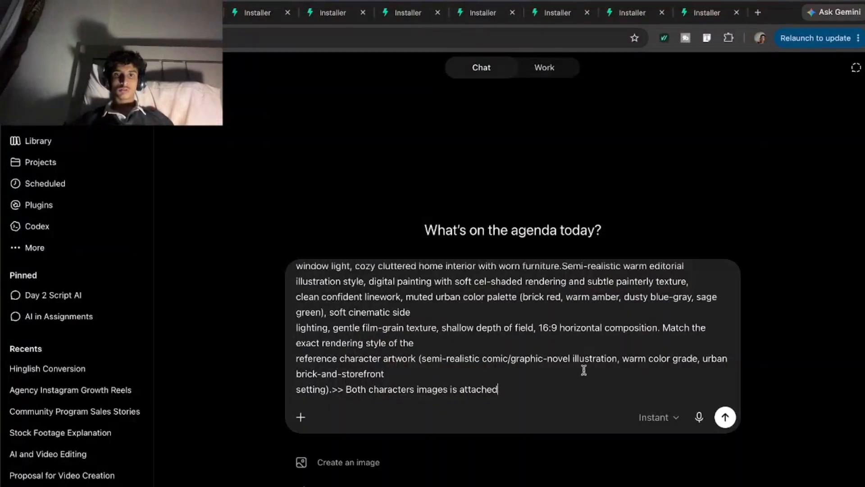
click(300, 417)
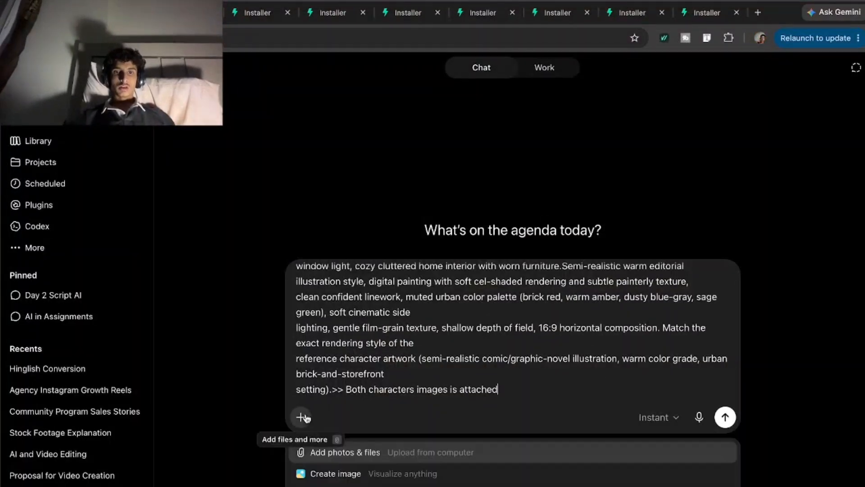
click(338, 450)
click(251, 189)
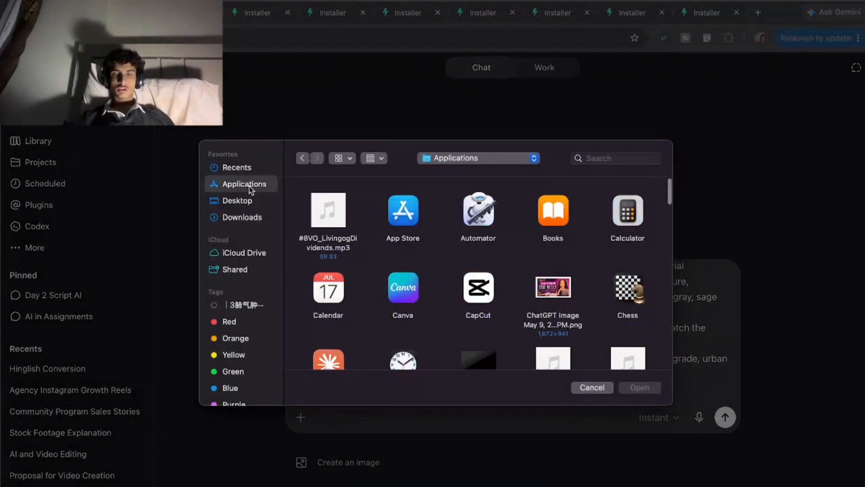
scroll(455, 293, down, 5)
click(478, 255)
super+click(569, 266)
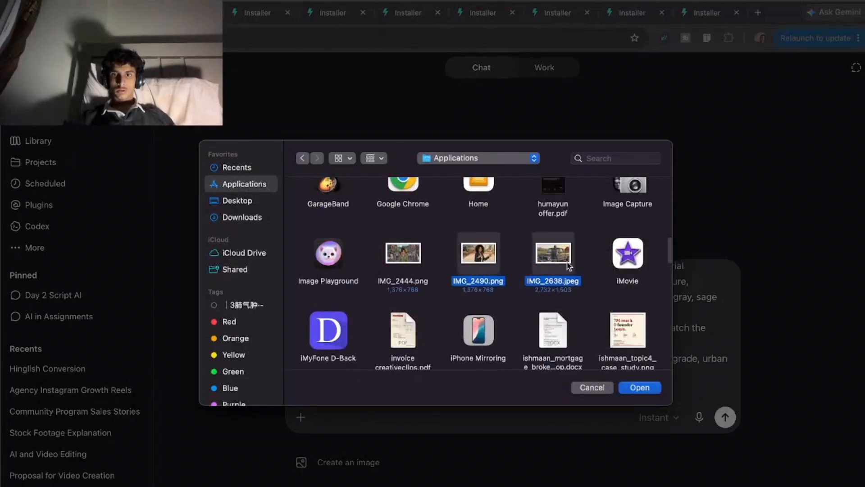
click(642, 390)
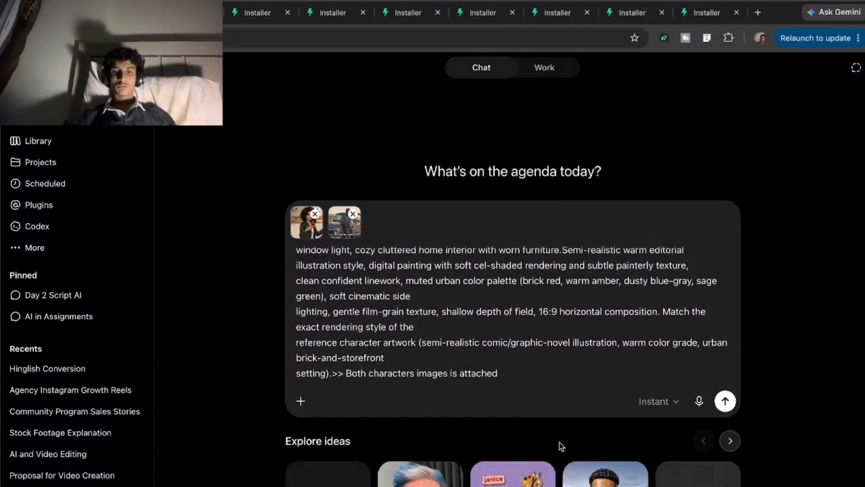
Add the Create image tool to the Scene 1 prompt, set the intelligence level to High and send it.
text(/)
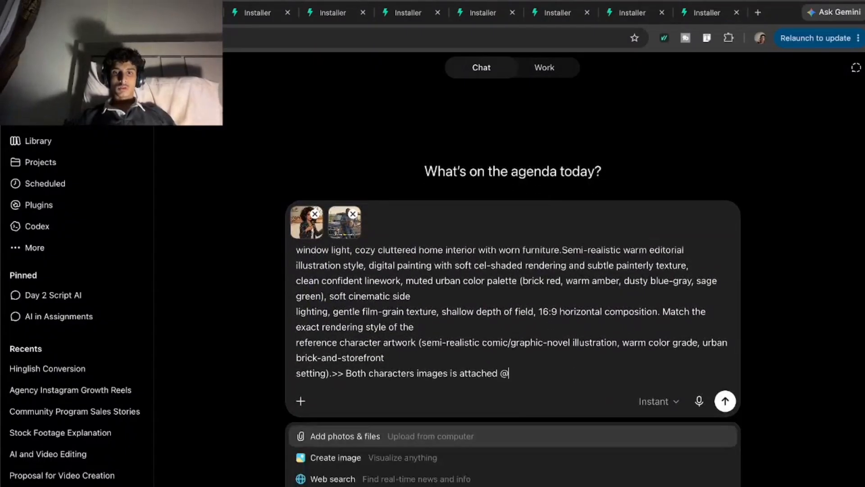
click(329, 457)
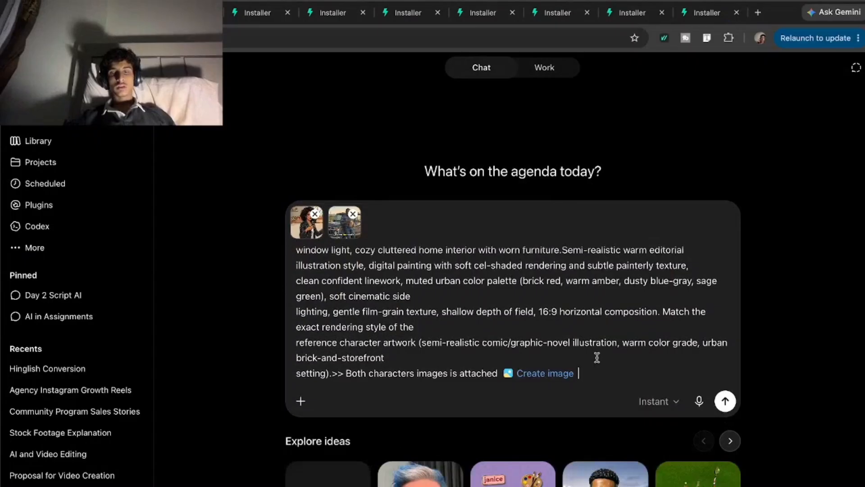
click(656, 401)
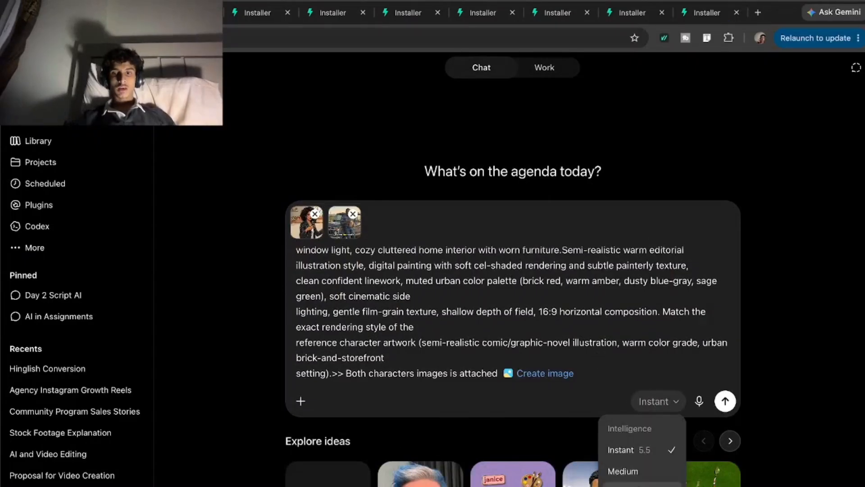
click(640, 485)
click(661, 401)
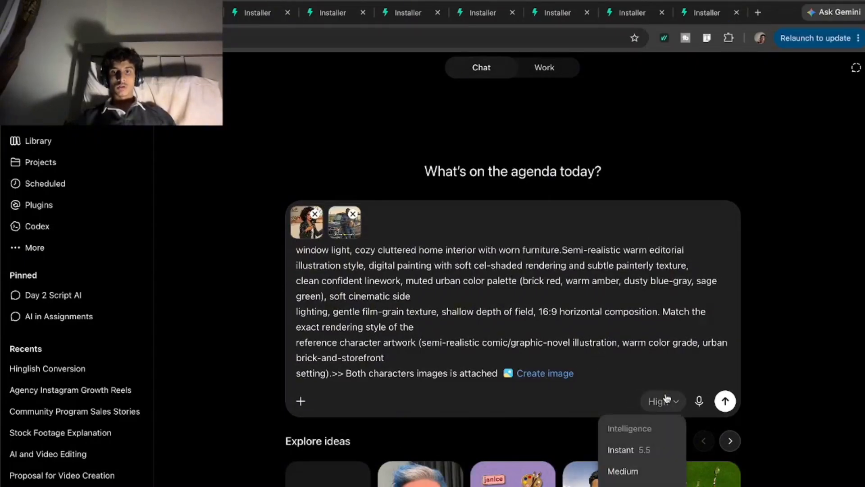
click(725, 401)
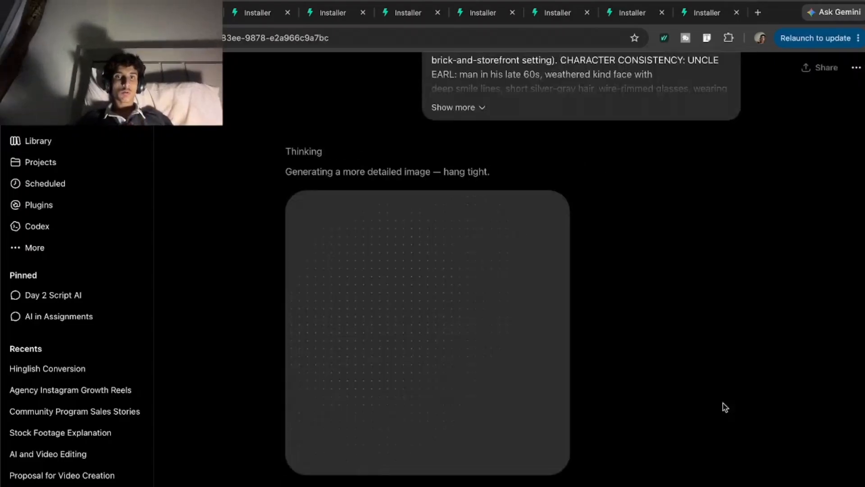
scroll(723, 403, up, 1)
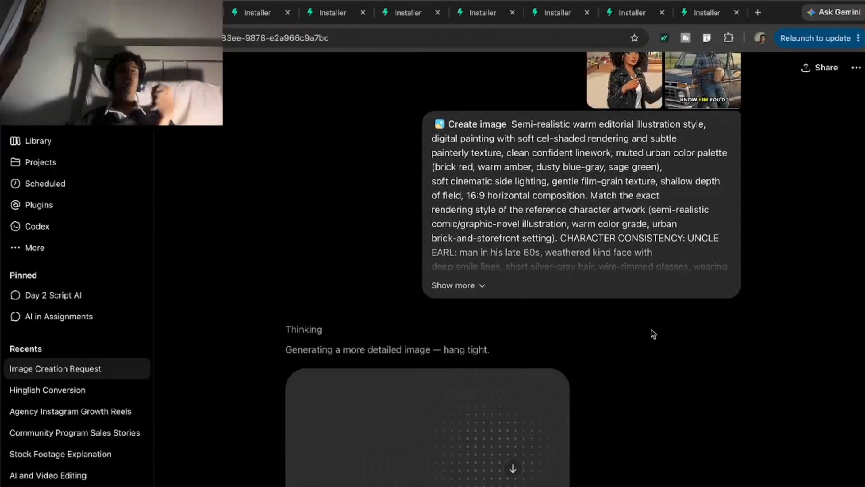
scroll(651, 330, up, 1)
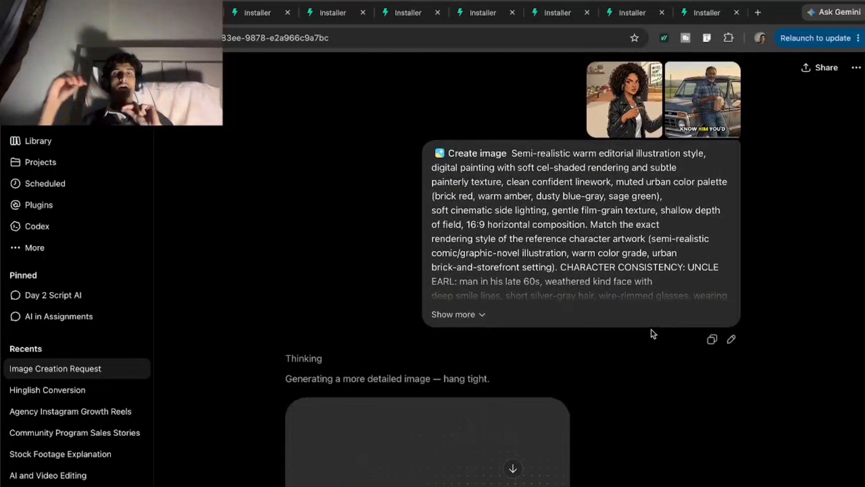
Close all the open Installer browser tabs.
click(288, 13)
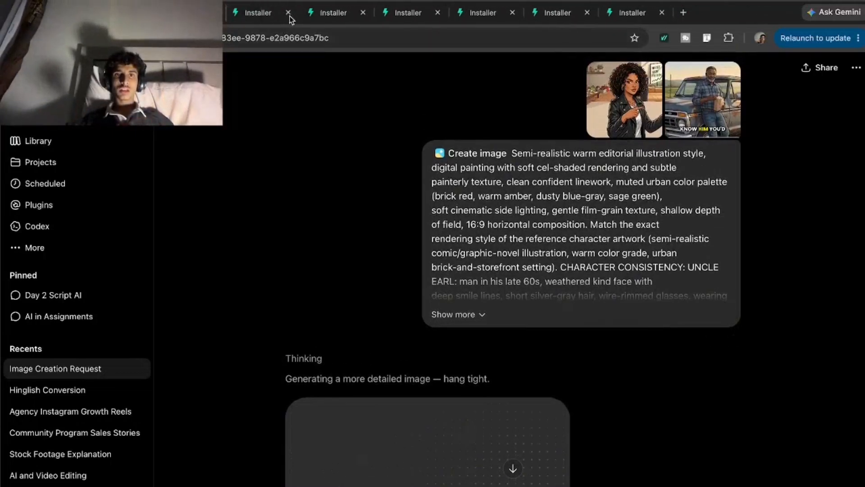
click(287, 13)
click(288, 13)
click(287, 12)
click(287, 13)
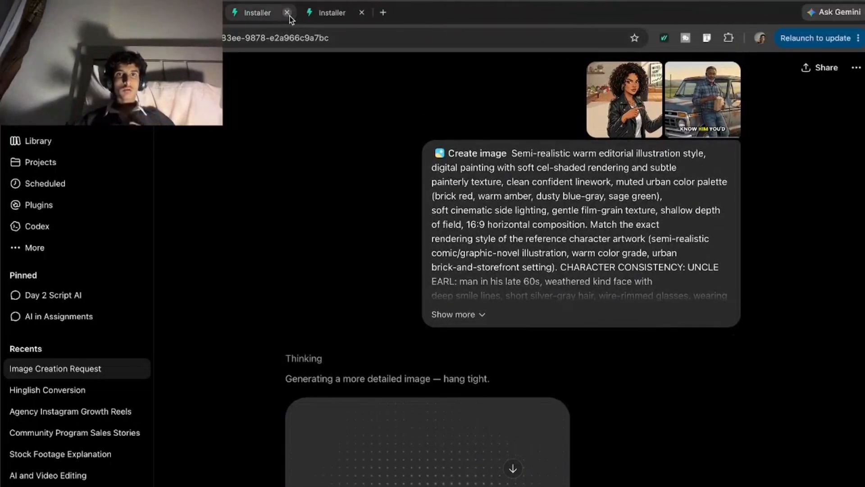
click(287, 13)
click(287, 13)
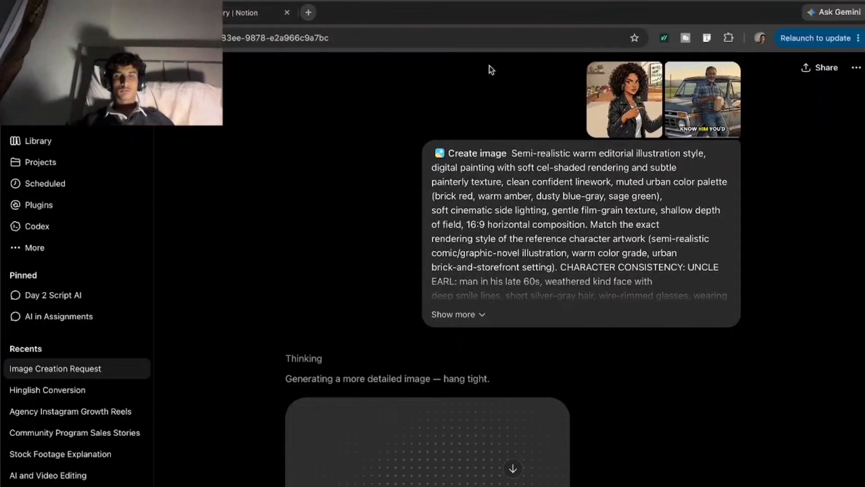
Expand the sent Scene 1 prompt and look over its full text.
scroll(408, 239, down, 5)
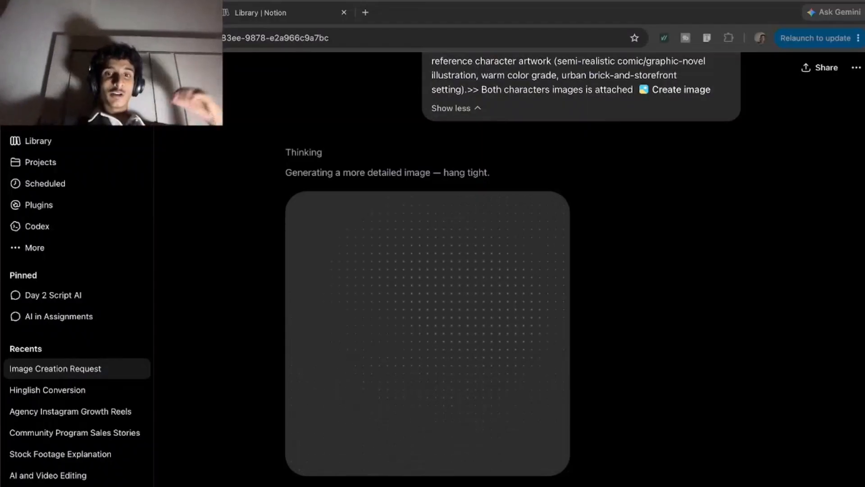
scroll(307, 117, up, 8)
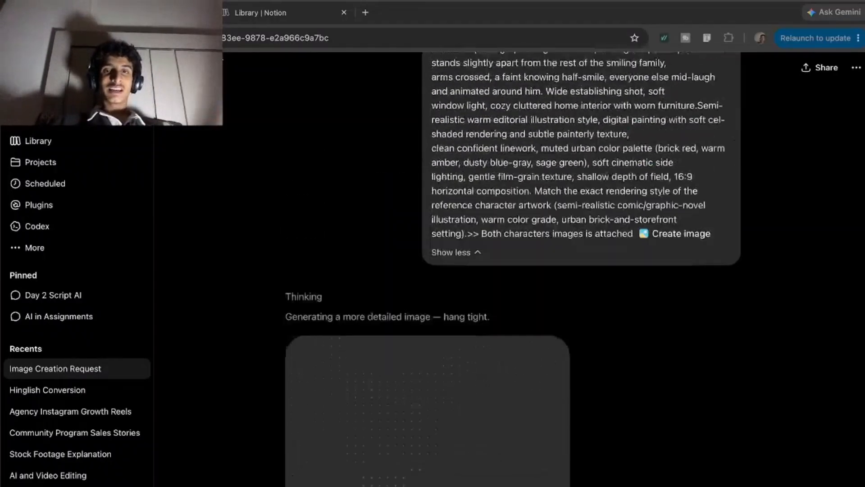
scroll(307, 118, down, 8)
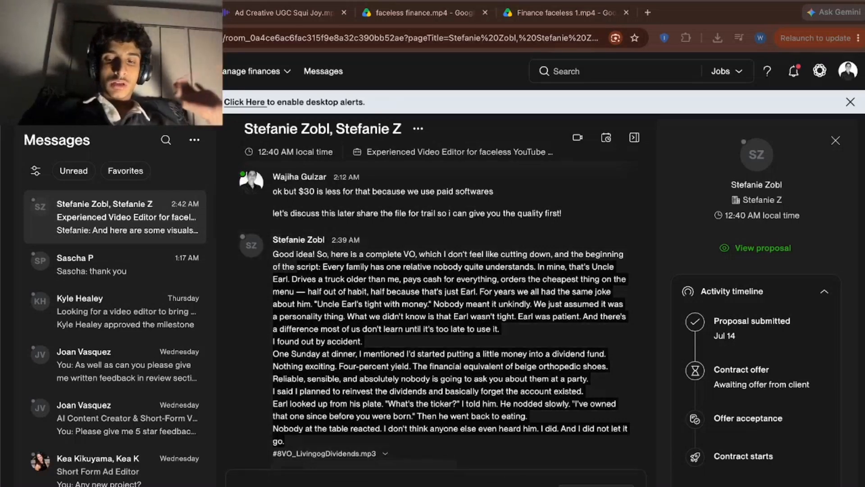
Bring the client's script from the Upwork message into the Xperts Solutions ChatGPT chat and send it with both character images attached.
right_click(656, 485)
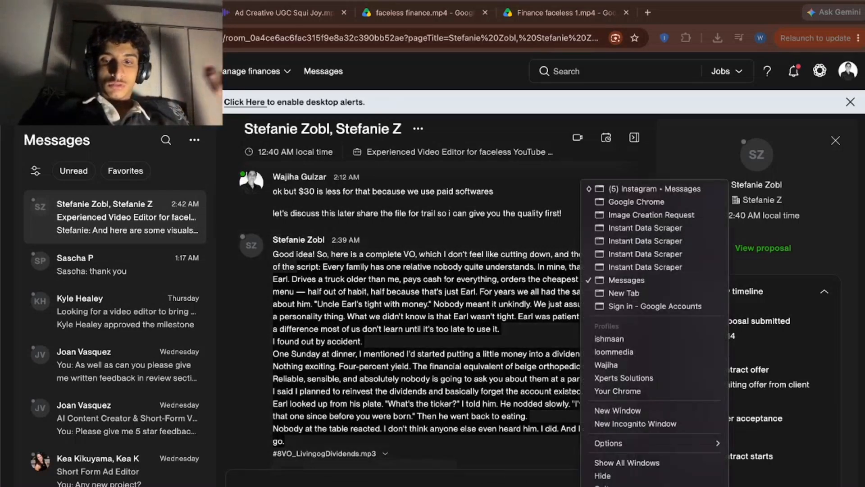
click(673, 377)
scroll(441, 376, down, 6)
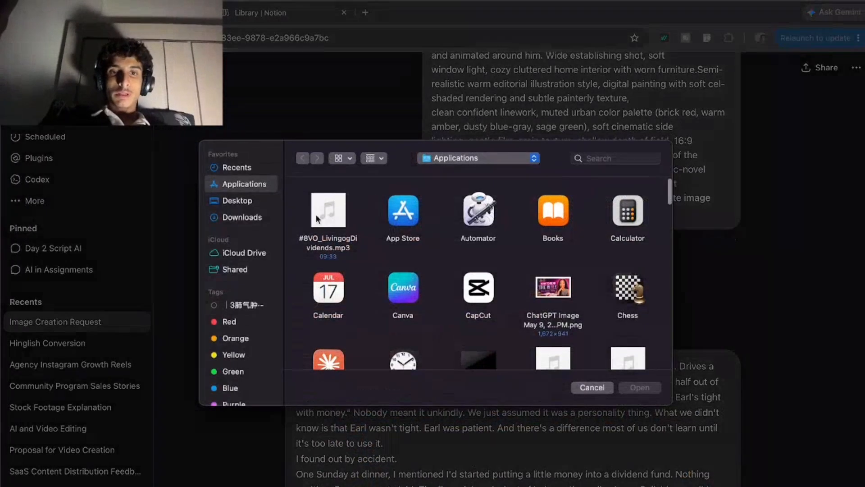
scroll(385, 302, down, 7)
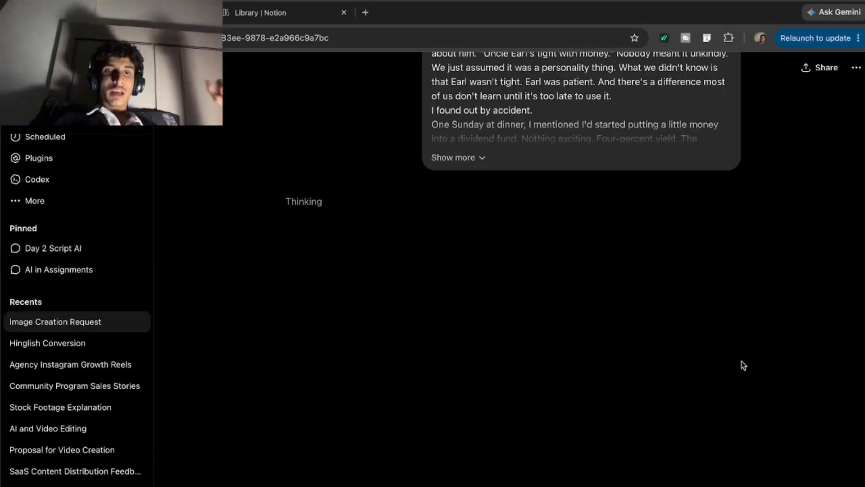
Read ChatGPT's Character and Style Consistency Guide, covering the Main Narrator, Uncle Earl and the Master Style Block.
scroll(743, 365, up, 3)
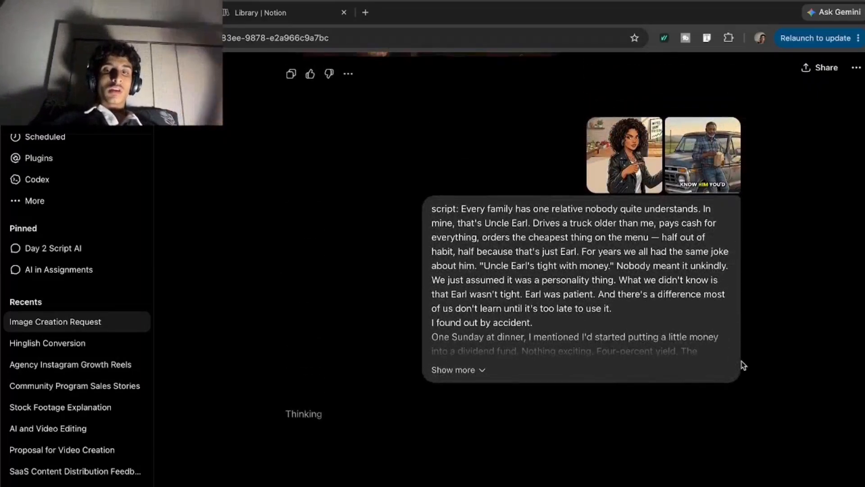
scroll(743, 365, down, 3)
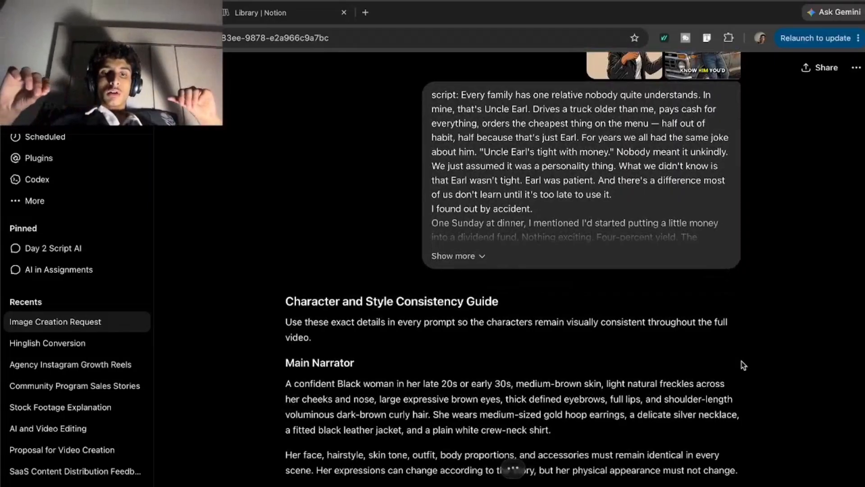
scroll(742, 365, up, 2)
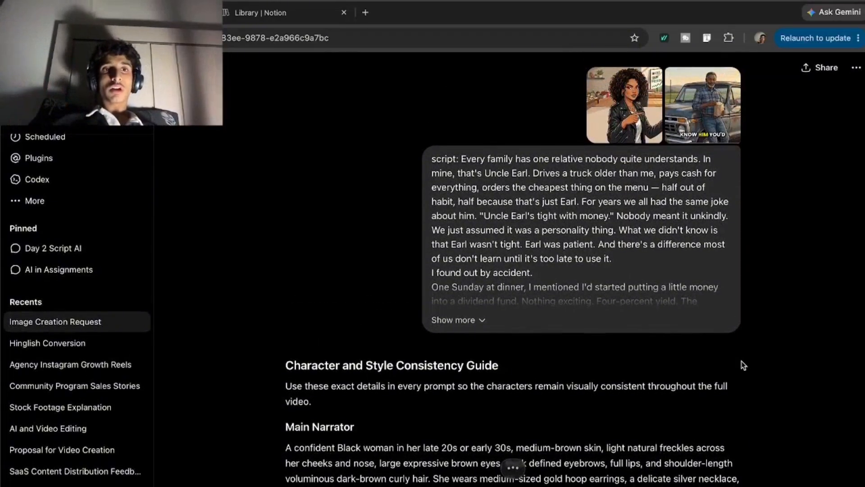
scroll(743, 365, down, 1)
scroll(743, 365, up, 1)
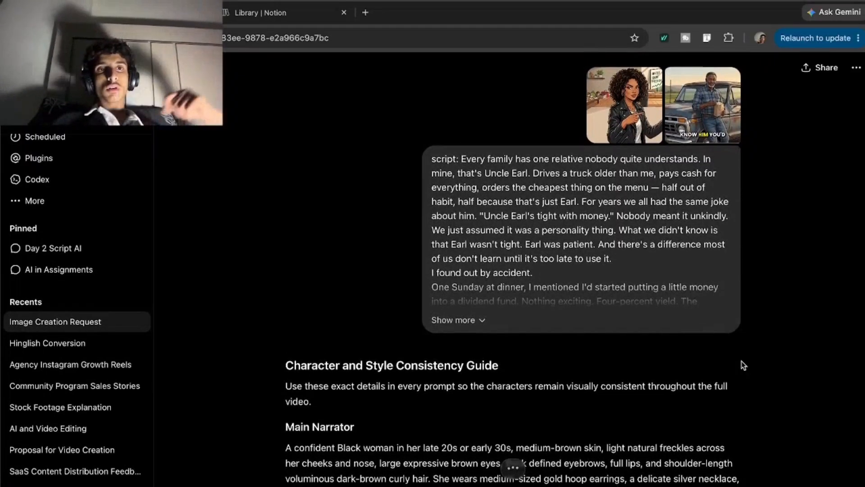
scroll(744, 365, up, 1)
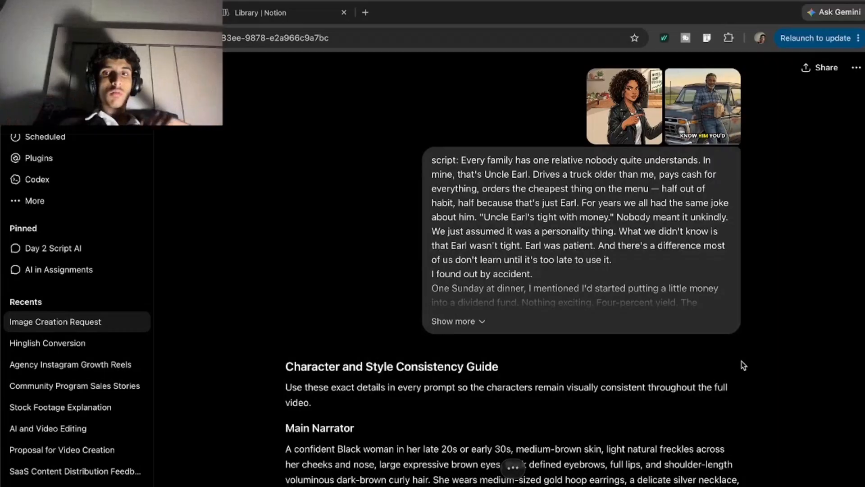
scroll(743, 365, down, 8)
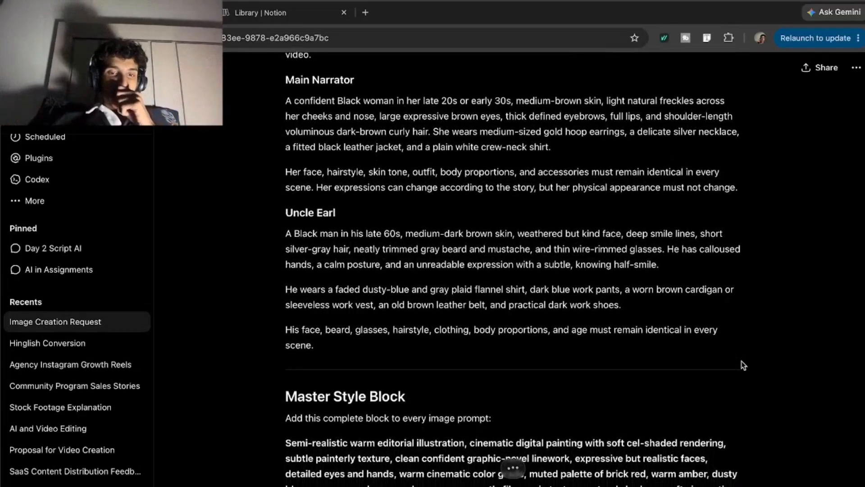
Review ChatGPT's full reply, from the scene-by-scene image prompts to the Copy-Paste Consistency Ending and back up to the Master Style Block.
scroll(743, 365, up, 2)
scroll(743, 365, down, 10)
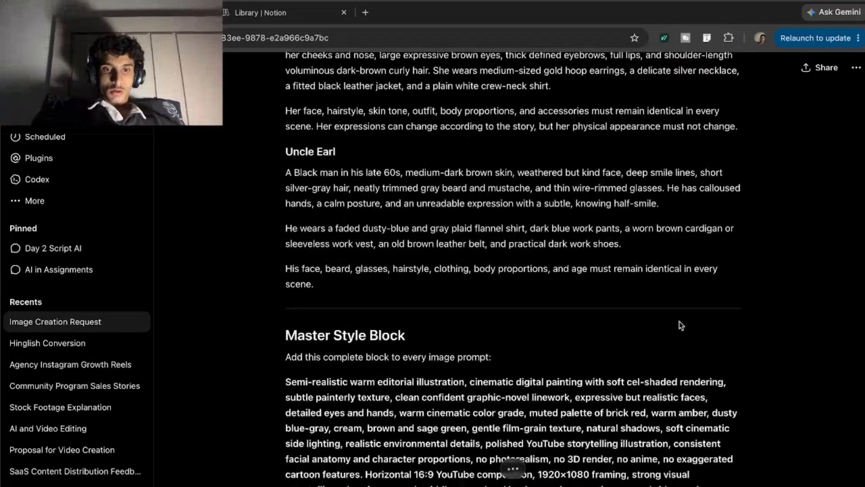
scroll(483, 378, down, 3)
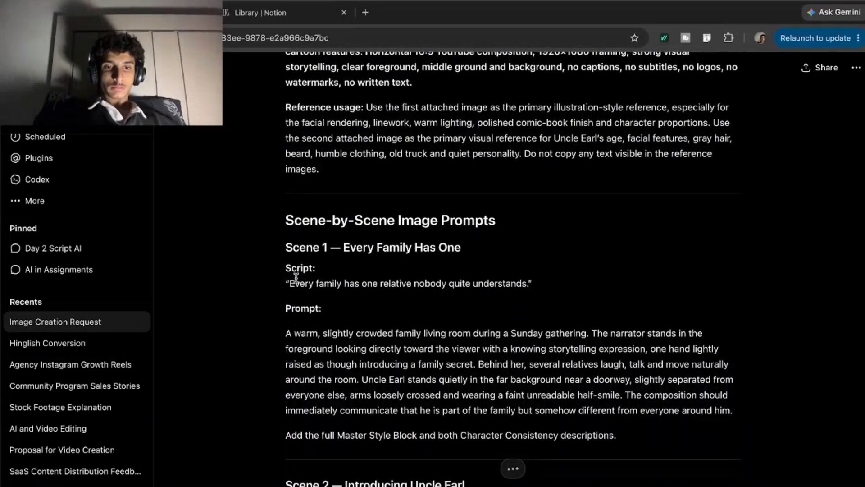
scroll(585, 361, down, 20)
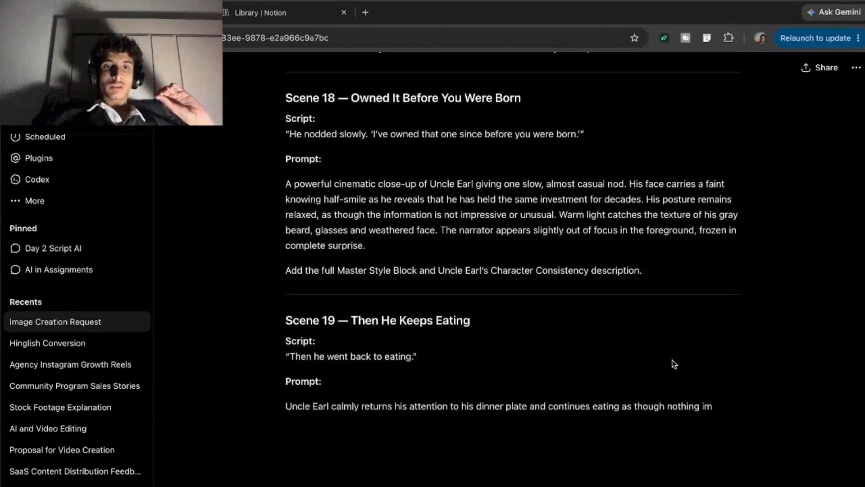
scroll(674, 364, down, 10)
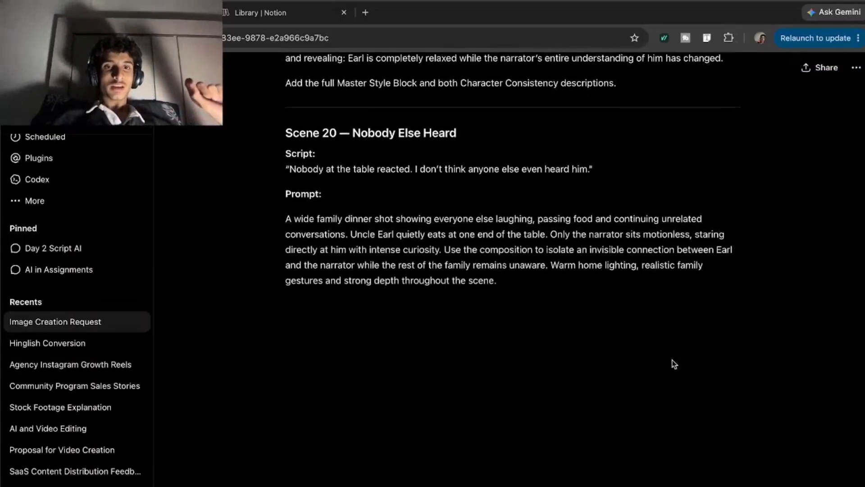
scroll(674, 364, down, 8)
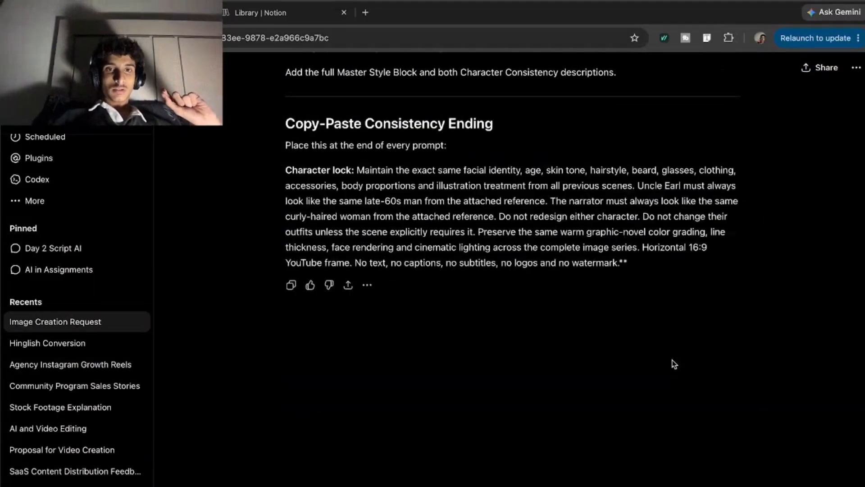
scroll(674, 364, up, 20)
scroll(674, 364, down, 20)
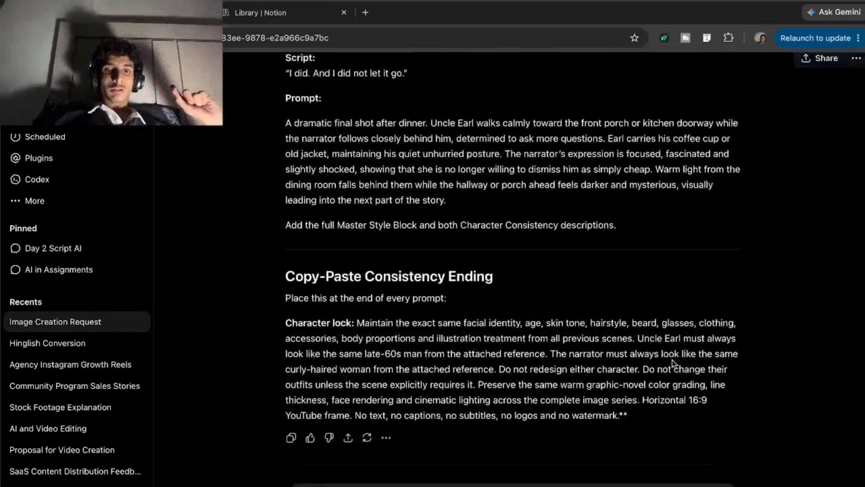
scroll(674, 364, up, 20)
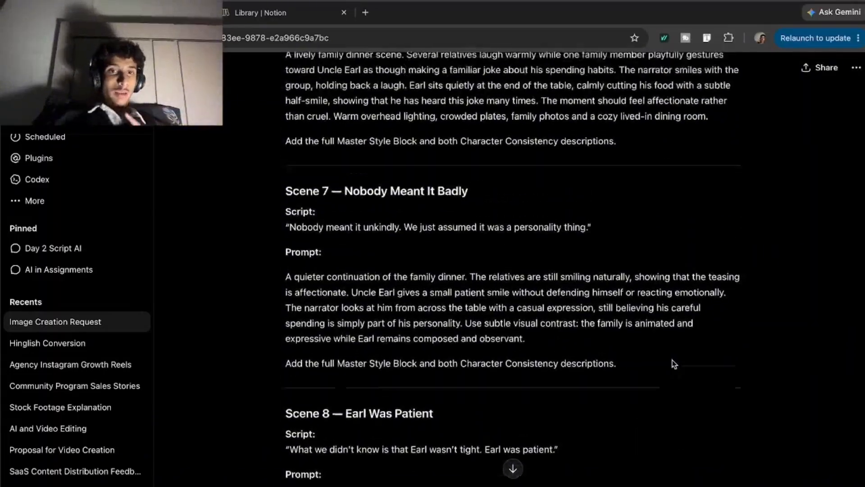
scroll(674, 364, up, 20)
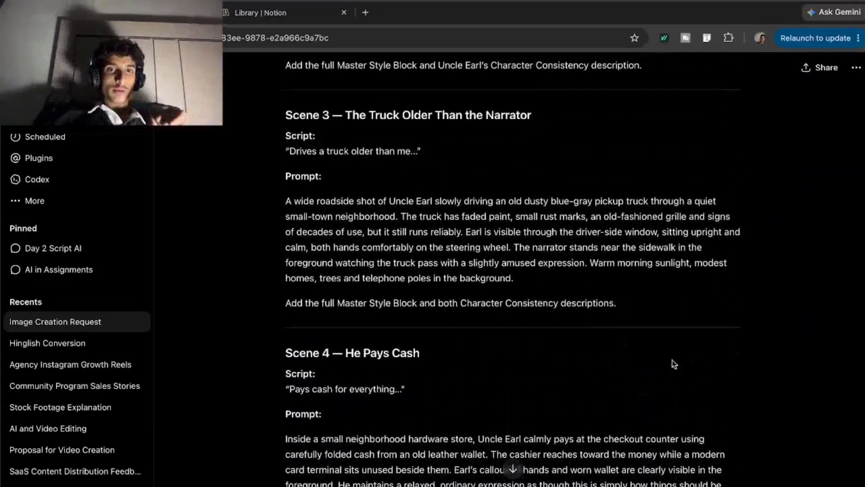
scroll(673, 364, up, 15)
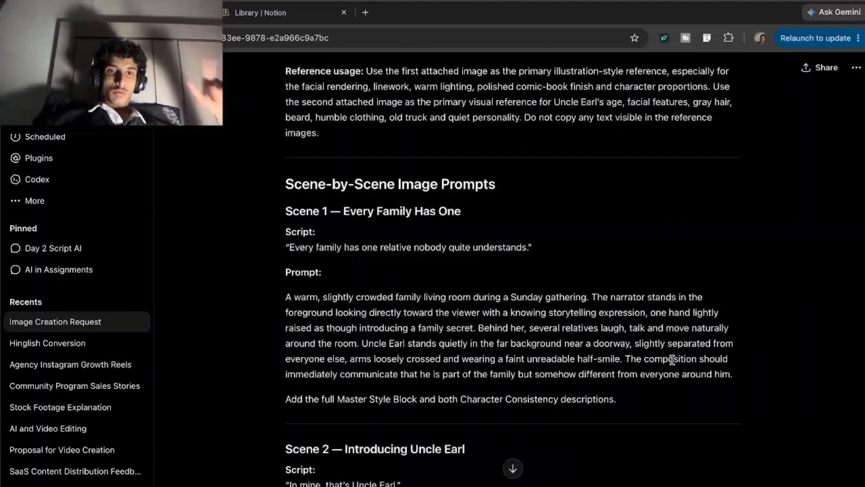
scroll(672, 359, up, 10)
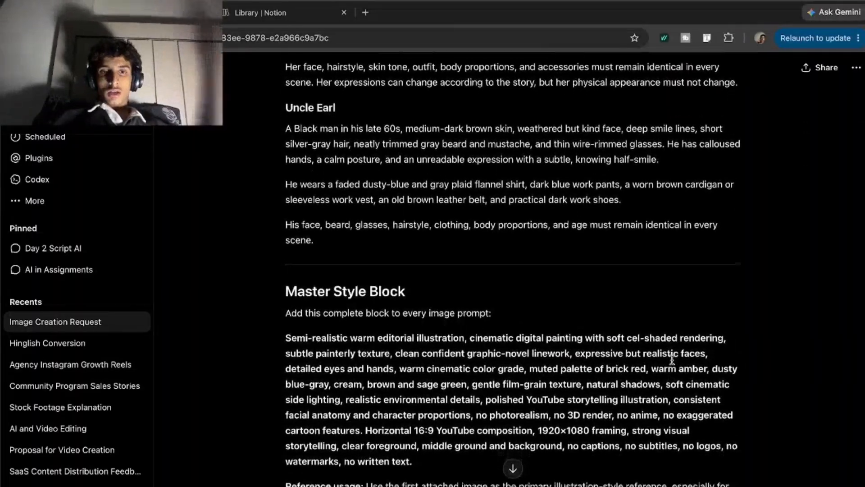
Copy the Master Style Block text and its Reference usage paragraph into a new chat message.
scroll(672, 359, down, 1)
scroll(672, 363, down, 2)
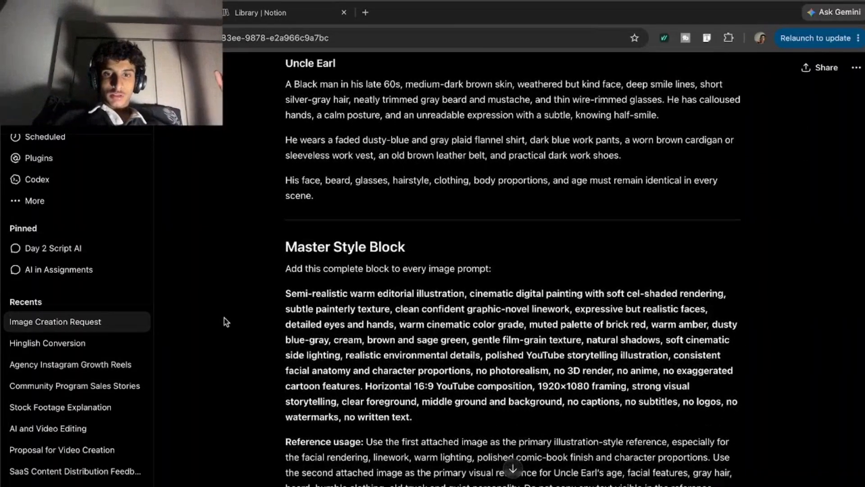
scroll(315, 308, down, 3)
drag(286, 207, 400, 438)
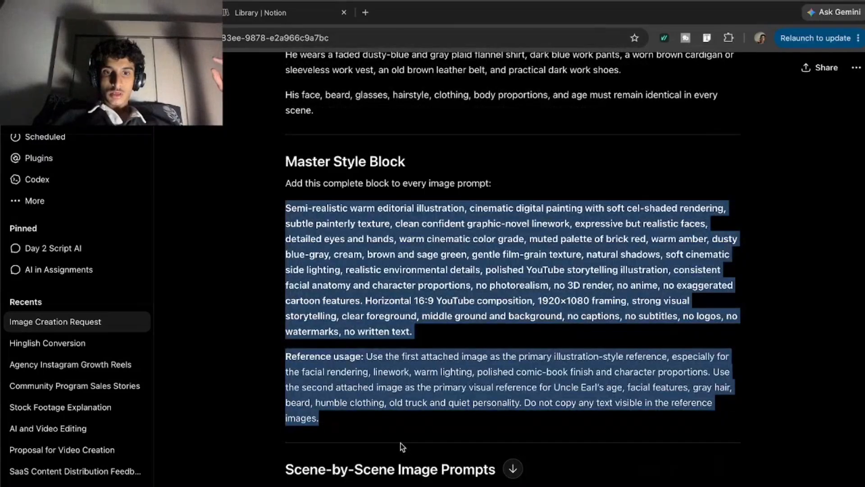
key(super+c)
click(386, 486)
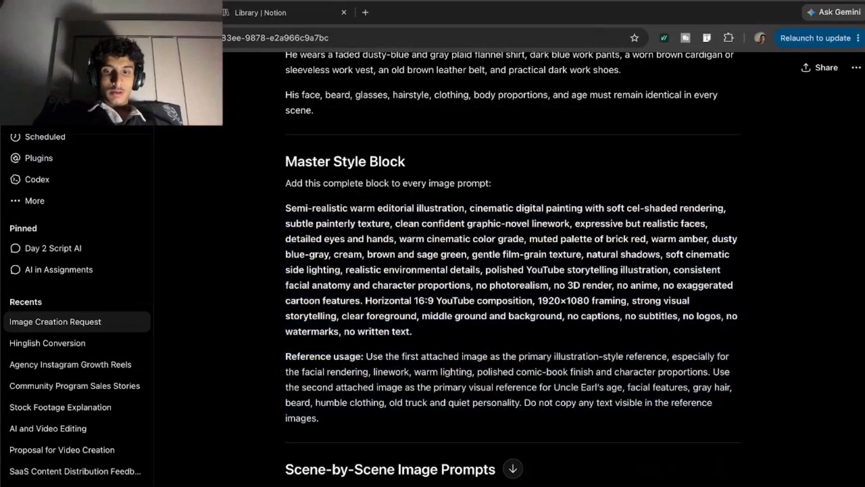
key(super+v)
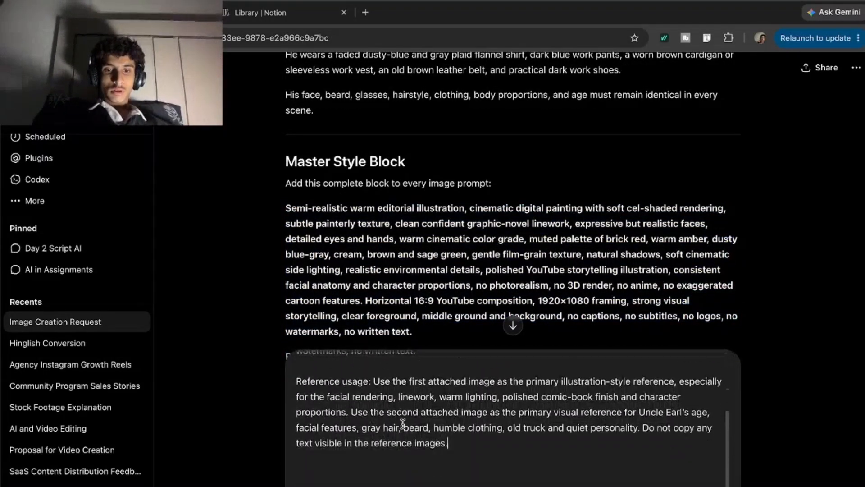
Append the complete "Scene 1 — Every Family Has One" section, with its script and prompt, to the message draft.
scroll(459, 208, down, 5)
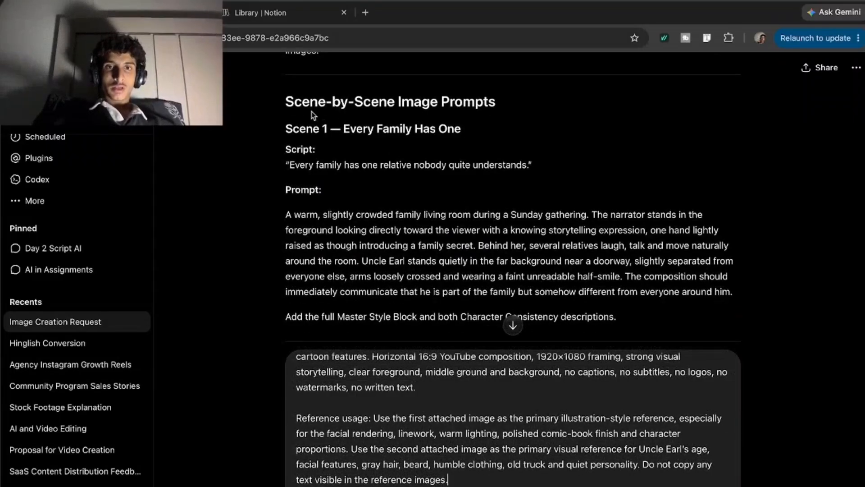
drag(287, 117, 634, 313)
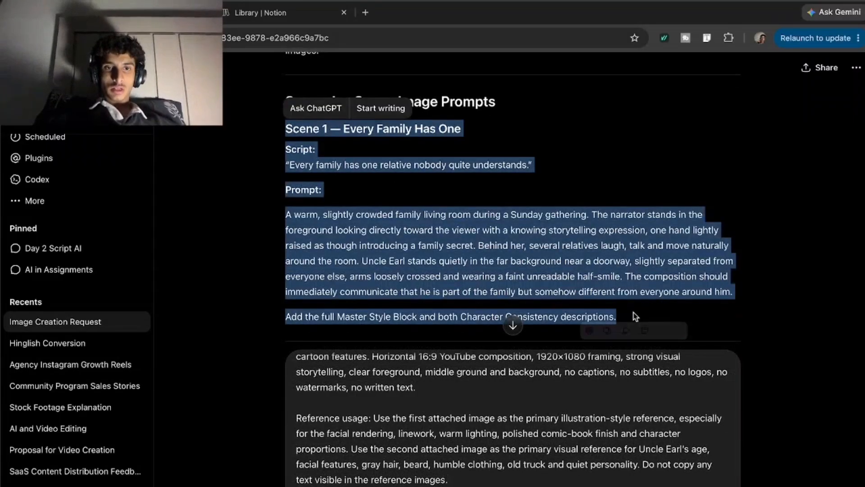
click(511, 478)
scroll(511, 477, down, 8)
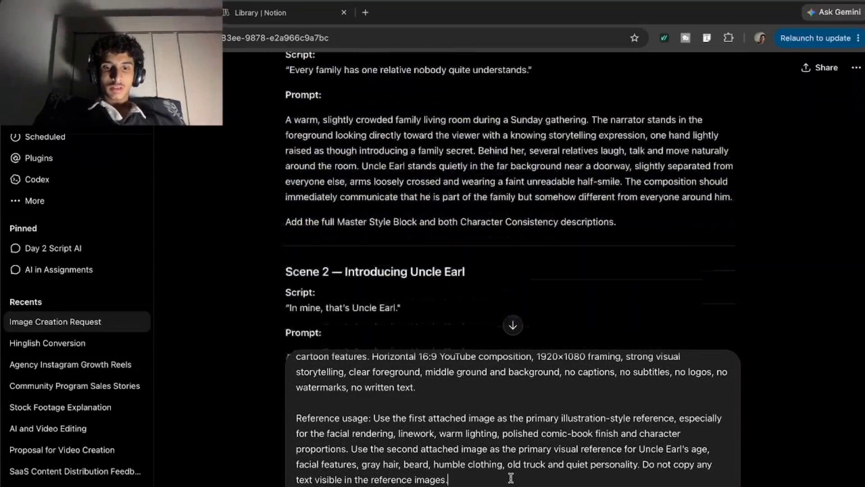
scroll(511, 478, down, 1)
key(super+v)
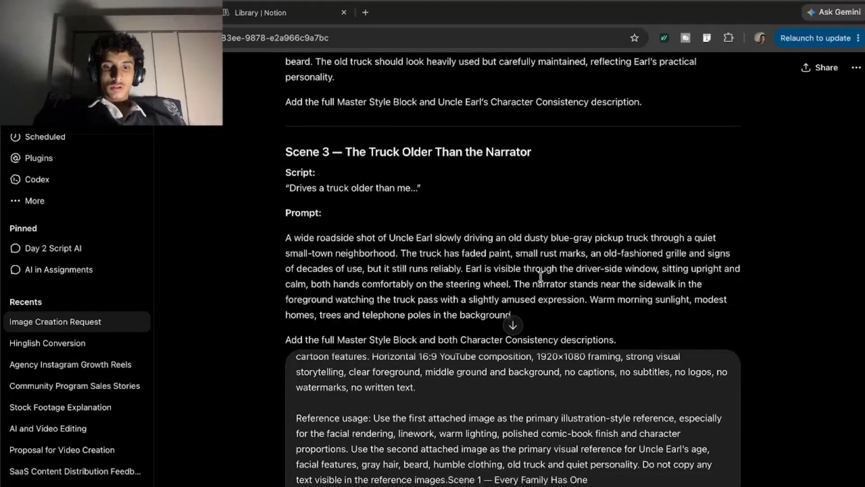
Append the Character lock paragraph from the Copy-Paste Consistency Ending to the end of the message draft.
scroll(560, 234, down, 20)
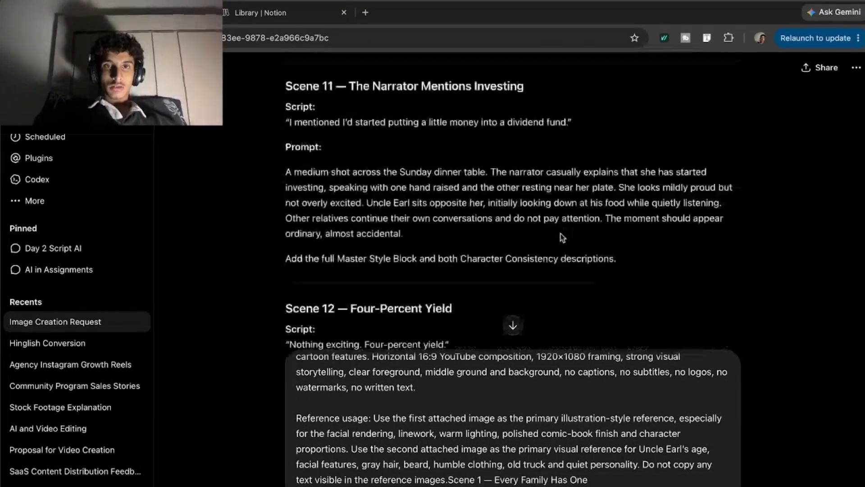
scroll(561, 234, down, 20)
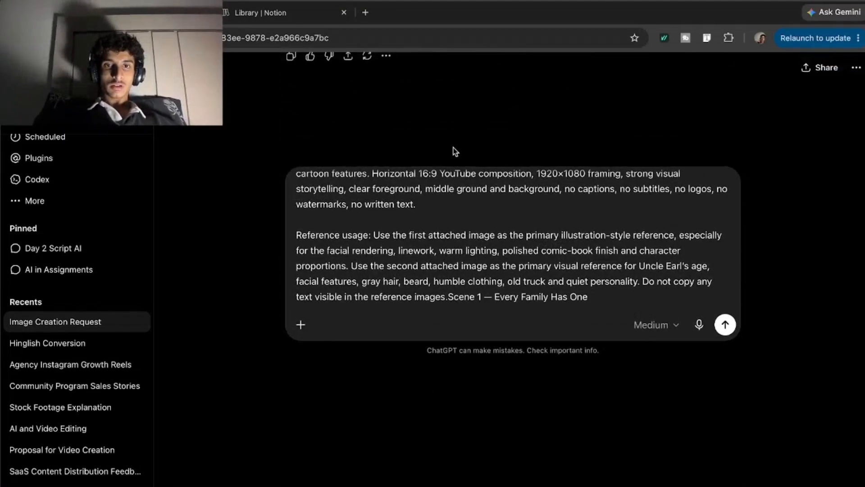
scroll(455, 151, up, 5)
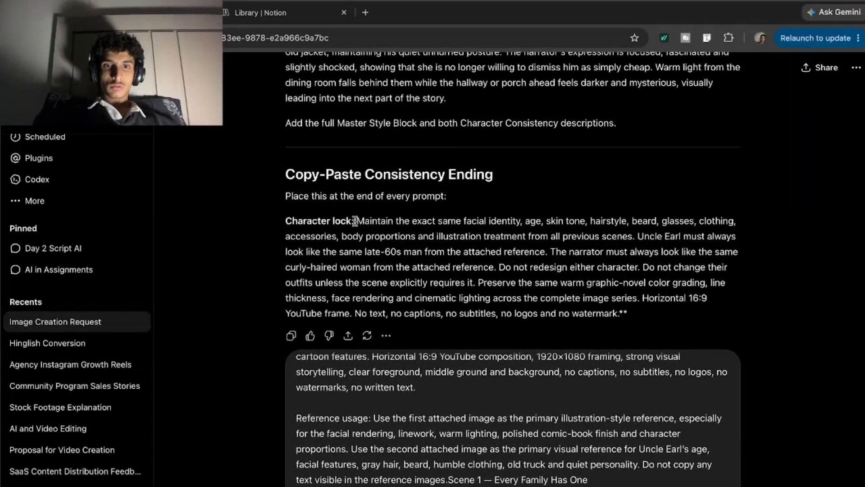
drag(293, 223, 696, 315)
key(ctrl+c)
key(ctrl+v)
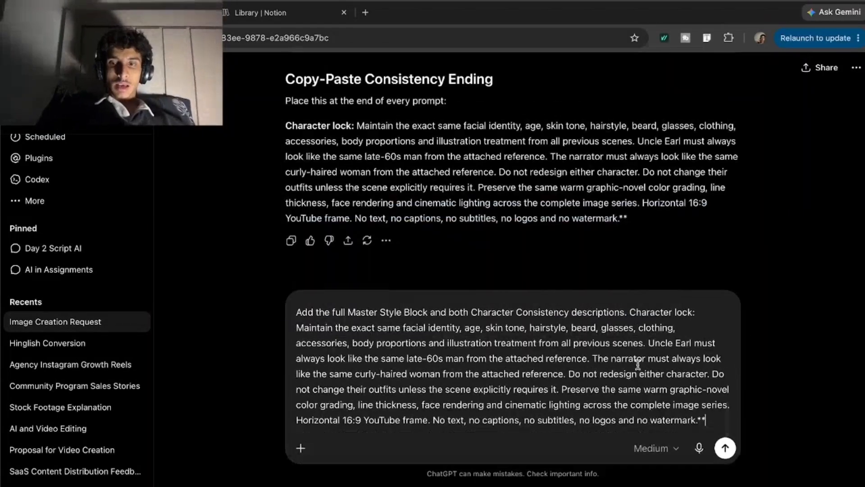
Attach the character reference images IMG_2490.png and IMG_2638.jpeg from the Applications folder to the message.
scroll(287, 445, up, 10)
click(301, 448)
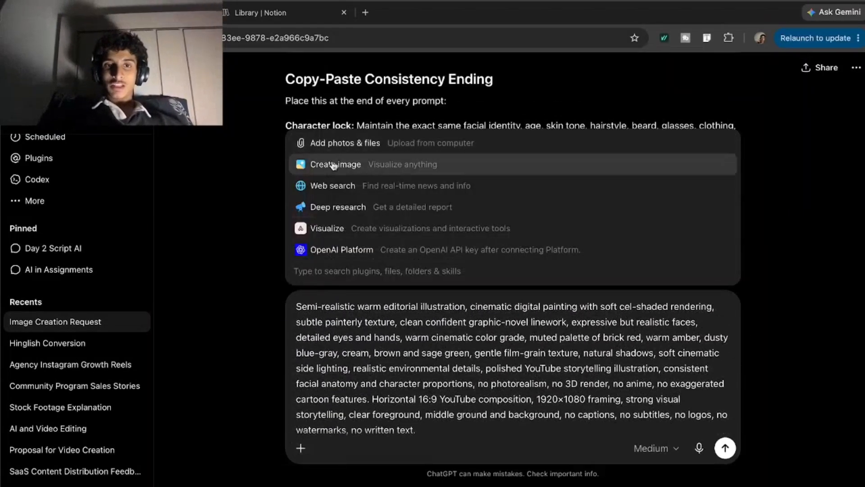
click(335, 143)
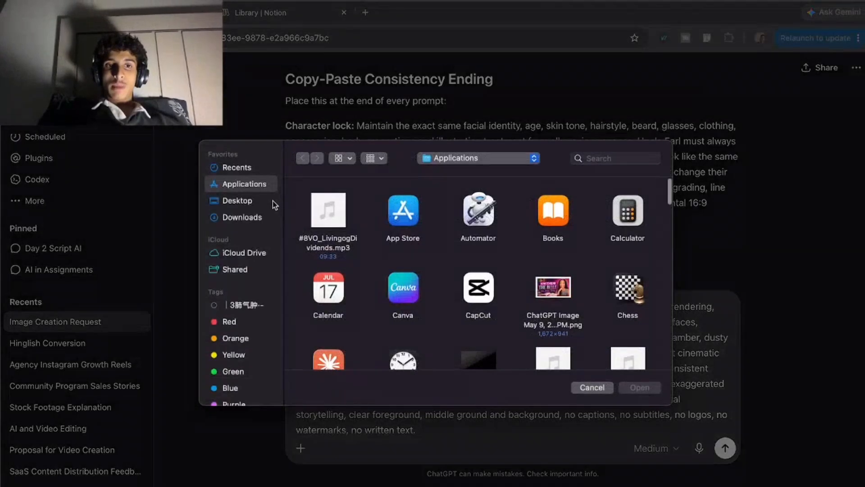
scroll(505, 341, down, 5)
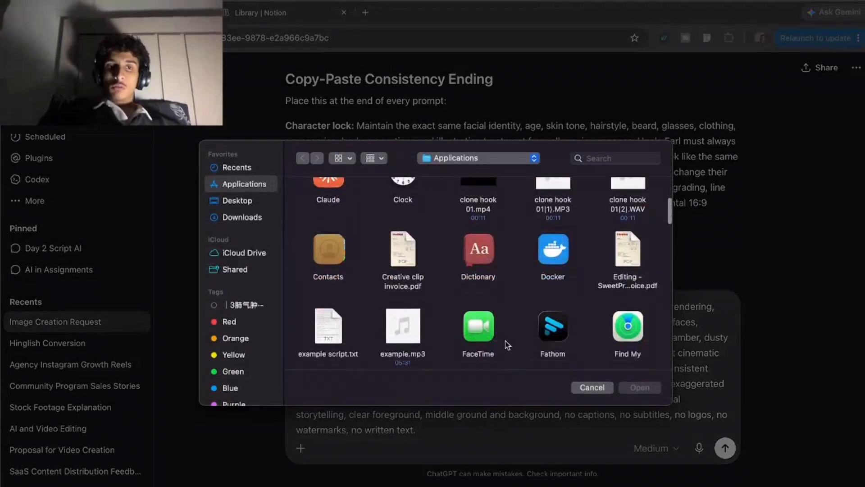
scroll(452, 327, down, 8)
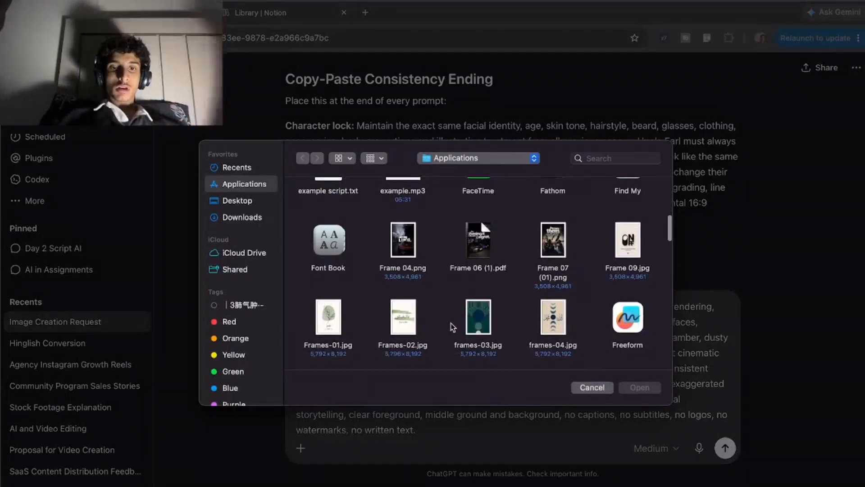
scroll(453, 328, down, 1)
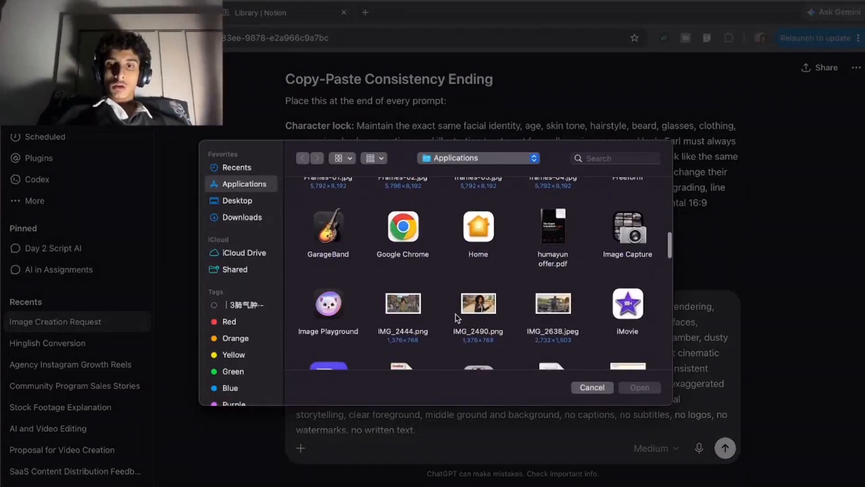
drag(547, 319, 572, 292)
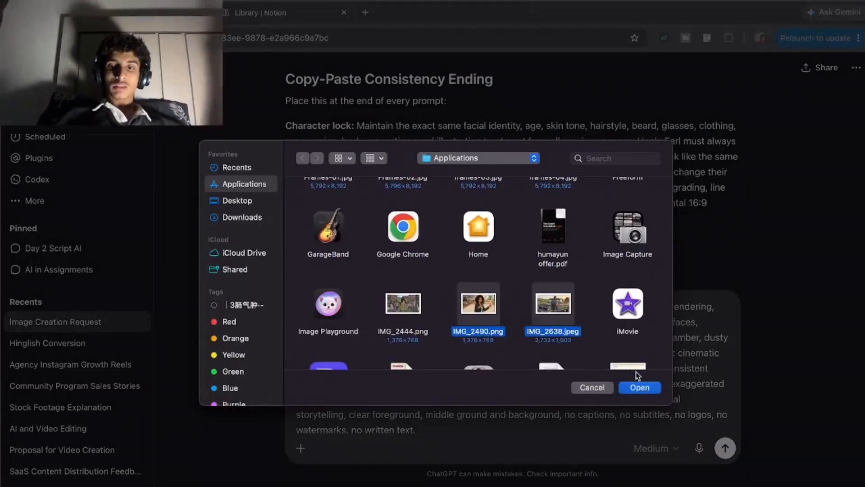
click(633, 388)
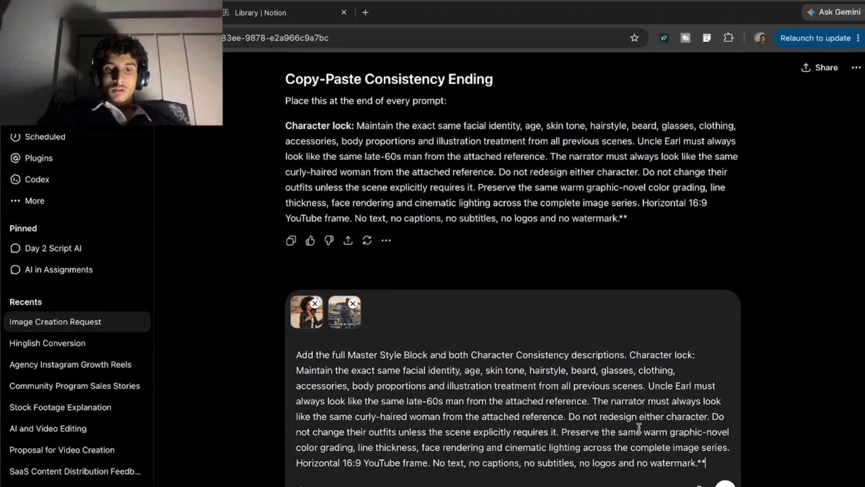
Check the combined prompt, add the Create image tool at its end and send the message.
scroll(587, 424, up, 1)
scroll(727, 457, down, 2)
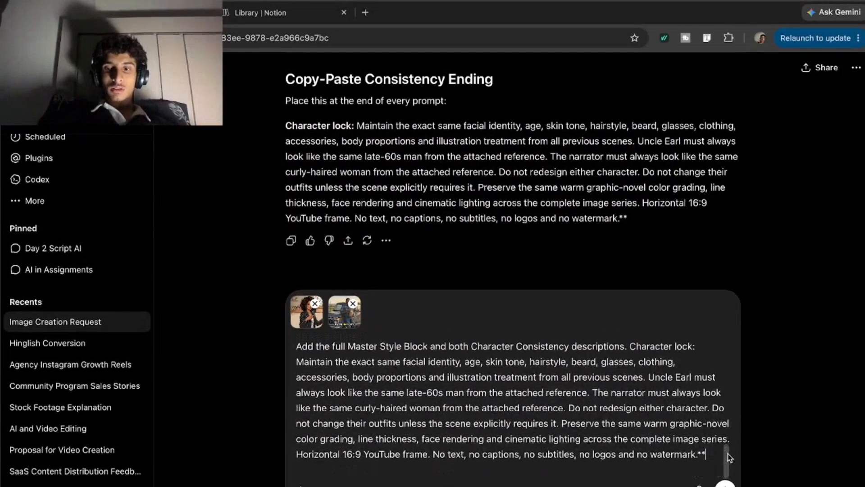
text(@)
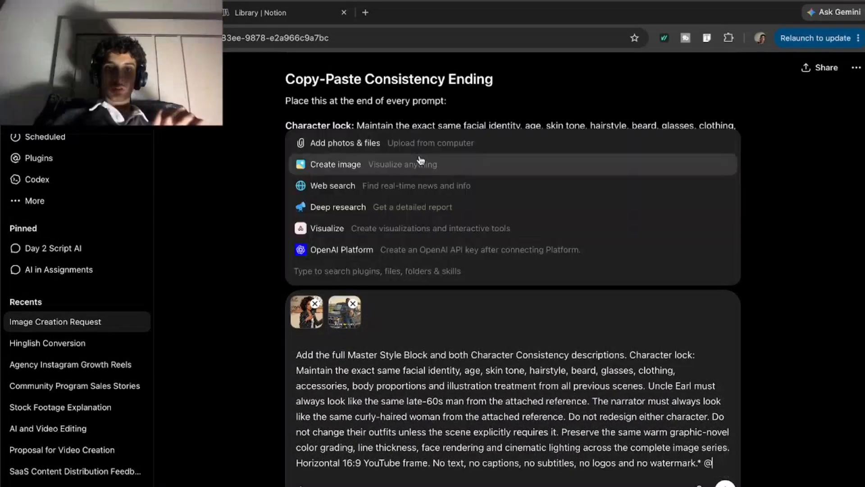
click(420, 163)
key(Return)
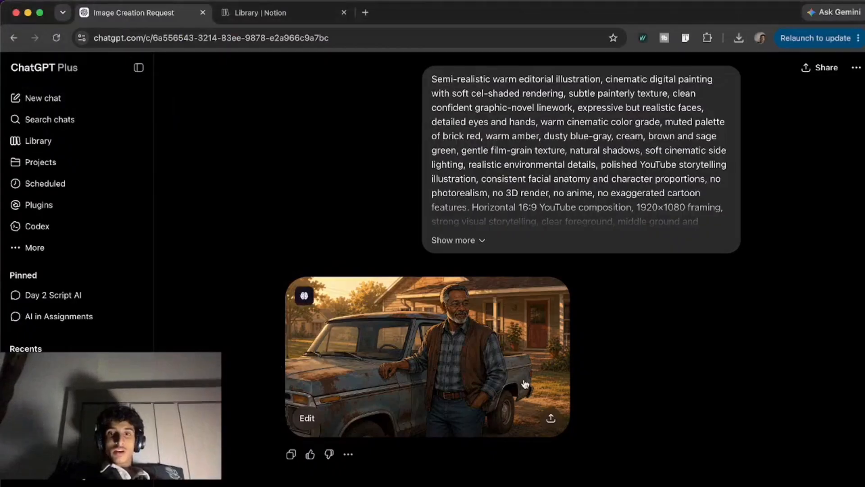
Download the generated image of Uncle Earl beside his truck and open the saved PNG from the Downloads folder.
click(525, 383)
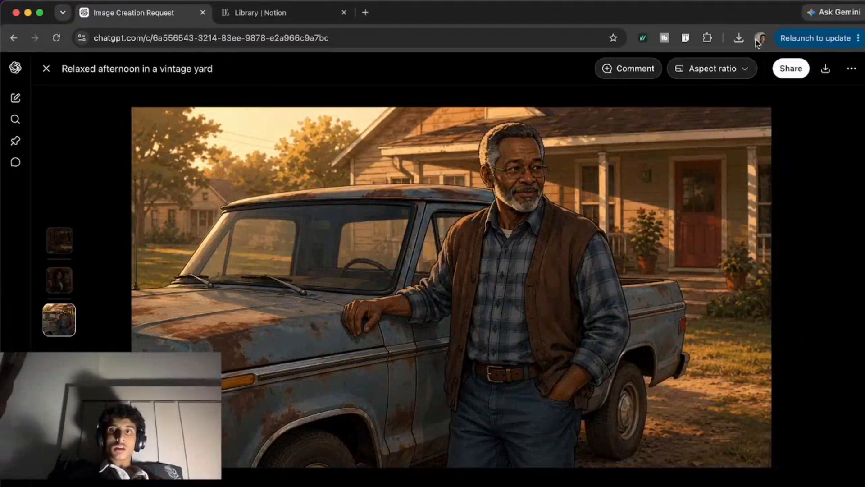
click(828, 71)
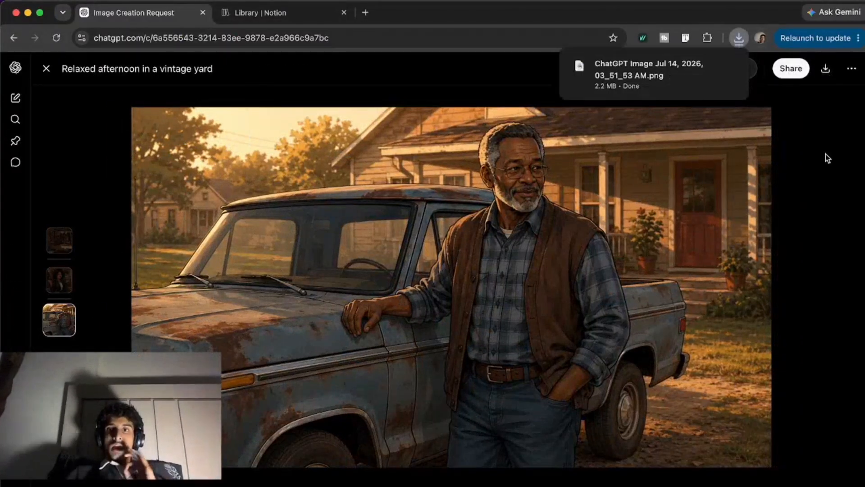
click(708, 66)
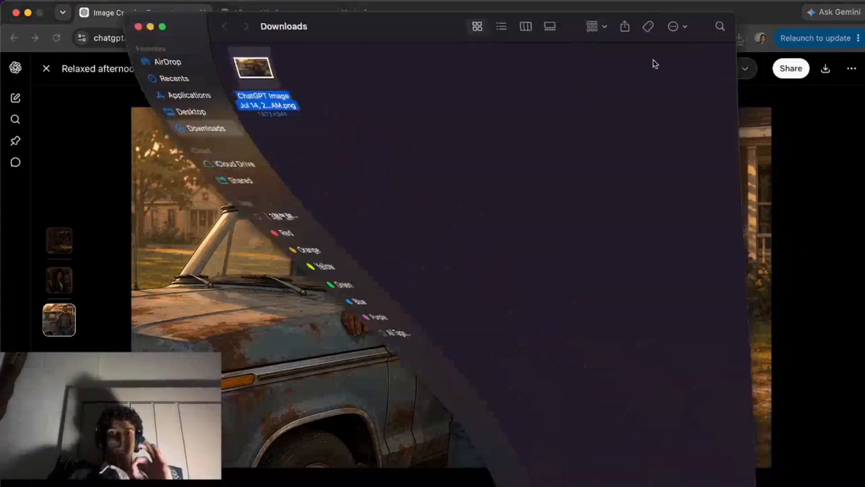
double_click(264, 100)
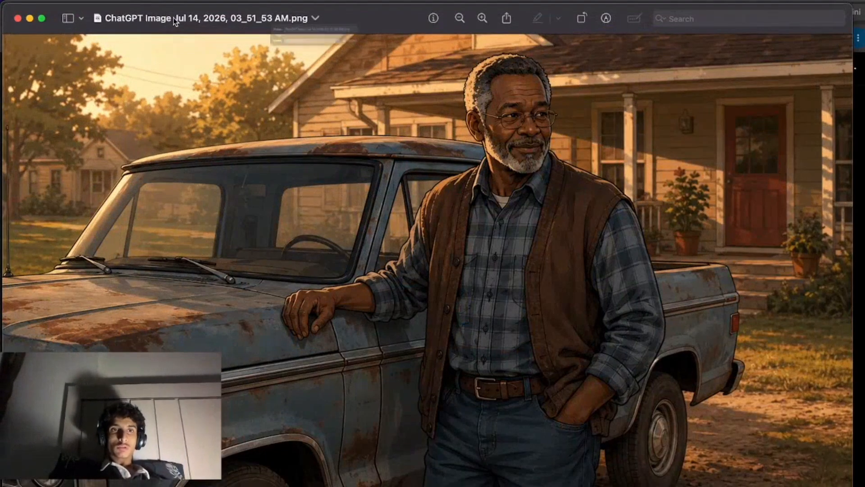
click(174, 19)
text(ce)
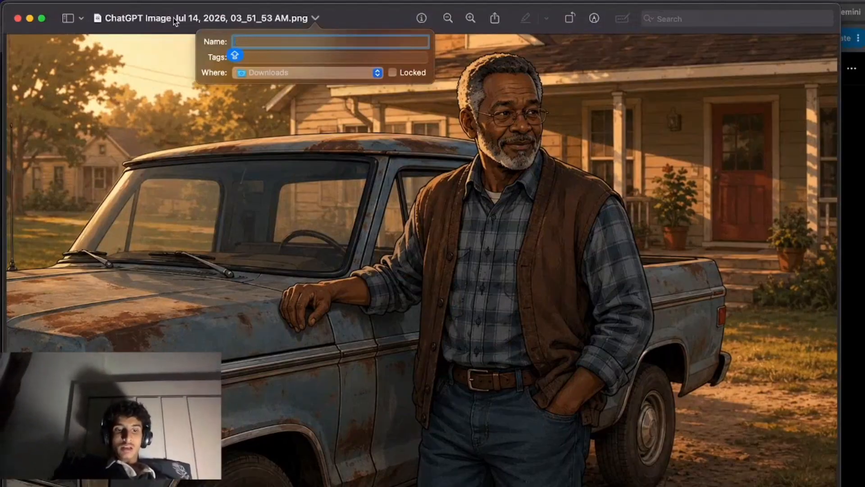
text(c)
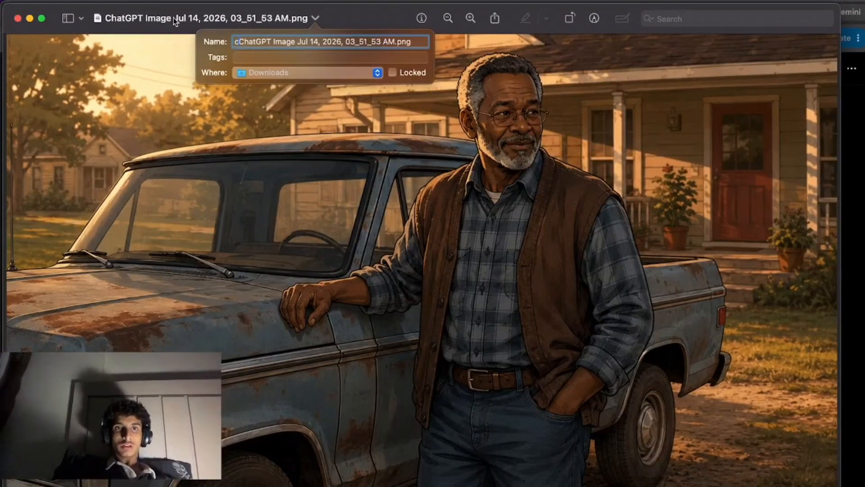
key(Escape)
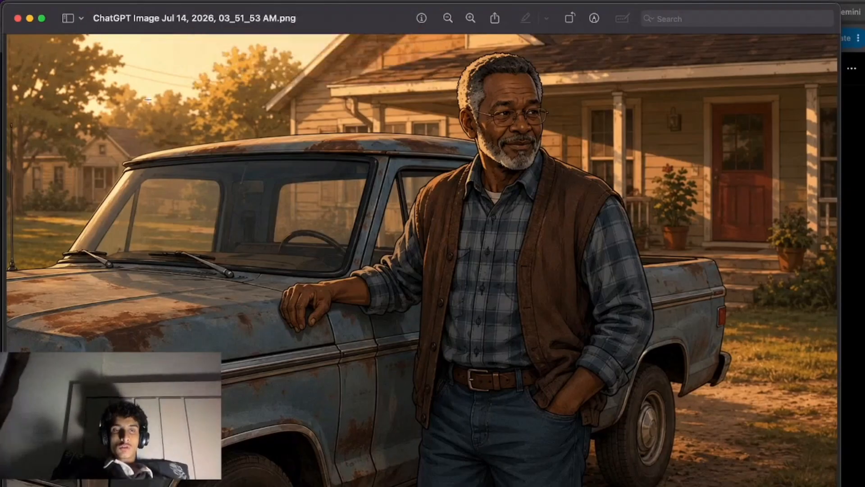
Minimise the downloaded image's window, close the enlarged truck picture in ChatGPT and return to its prompt in the conversation.
click(30, 19)
click(150, 27)
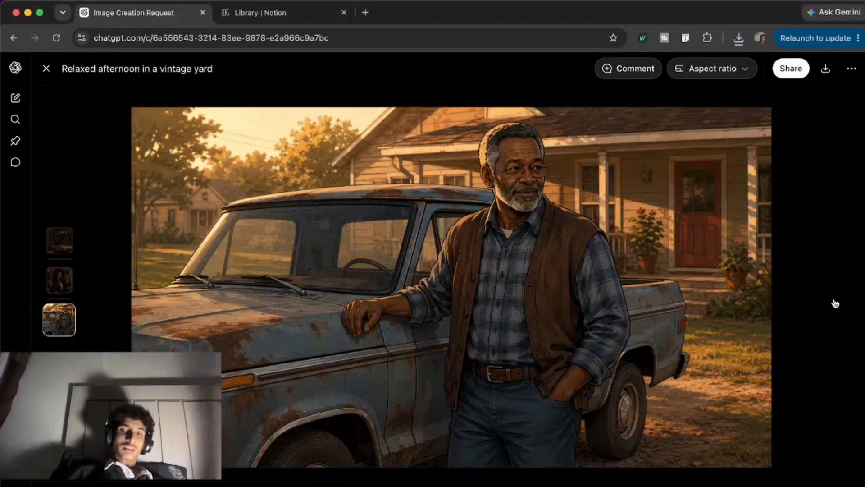
click(823, 306)
scroll(610, 333, up, 15)
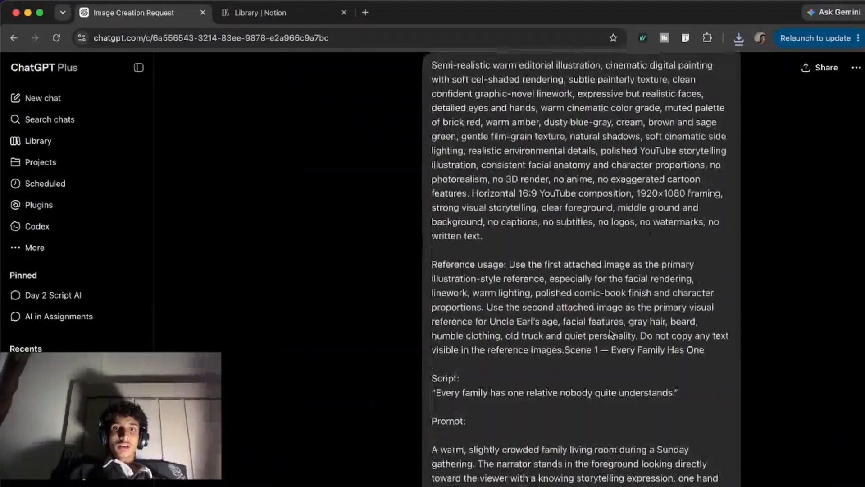
scroll(610, 330, up, 10)
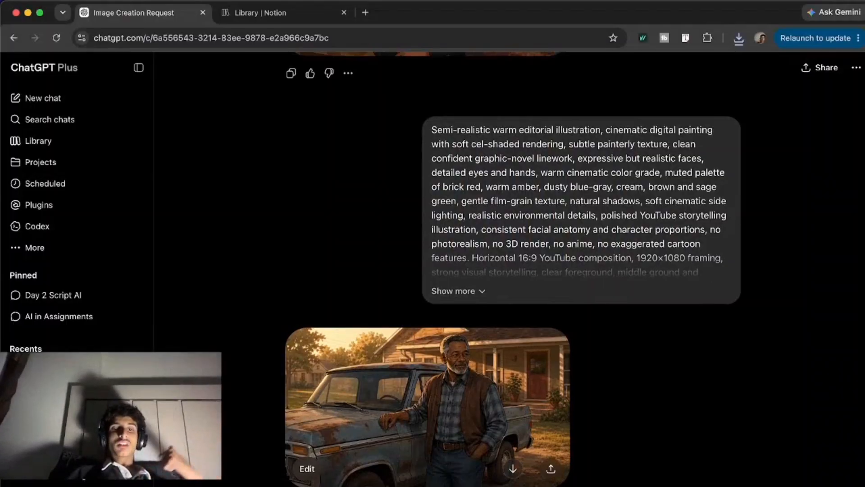
Check the sent request for creating all scene images one by one and the image generation below it.
scroll(510, 390, down, 2)
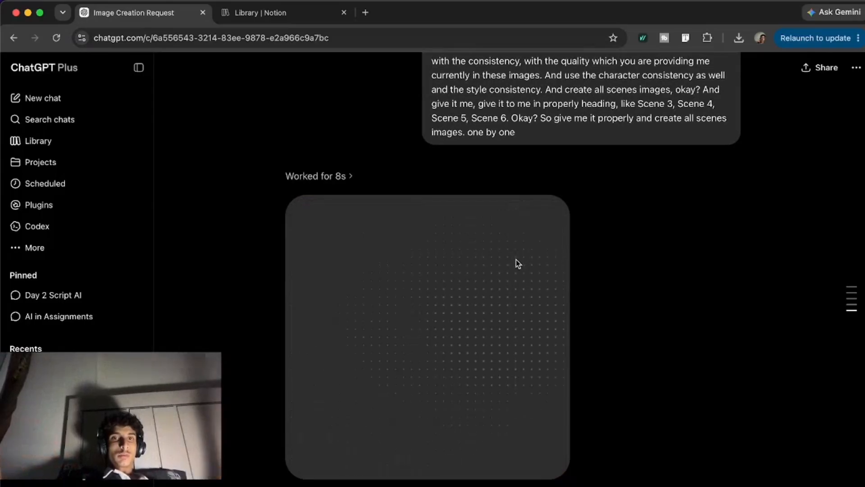
scroll(517, 261, up, 2)
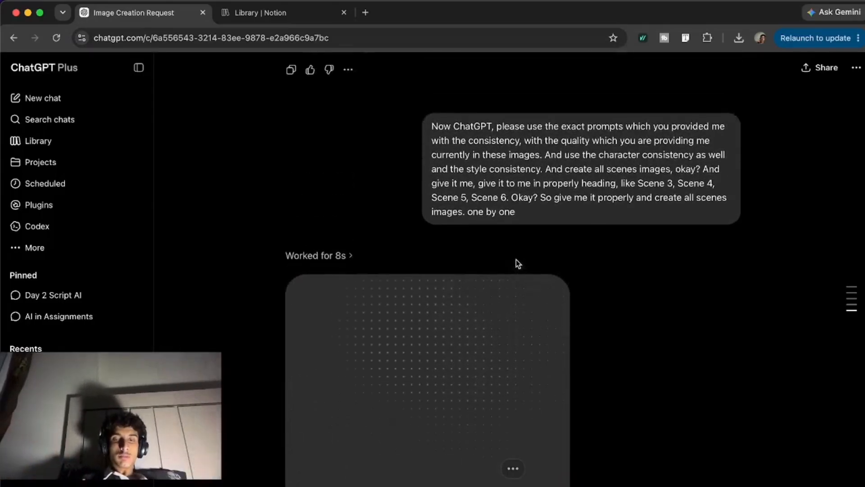
scroll(516, 260, down, 4)
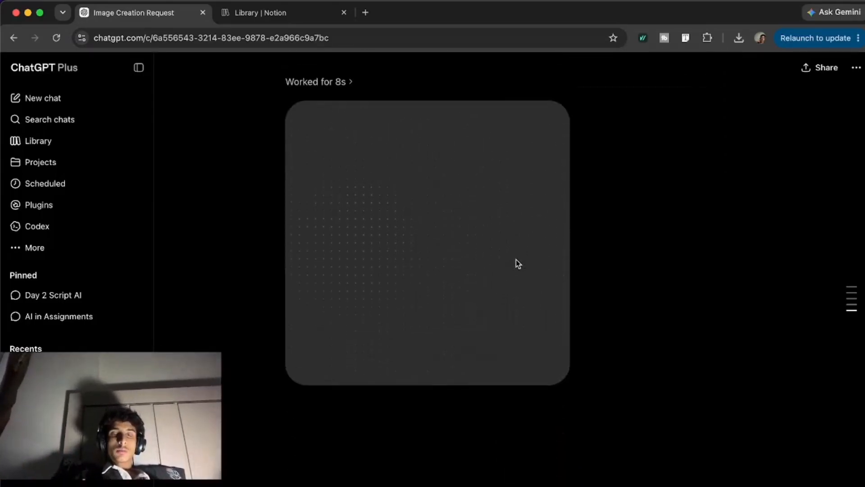
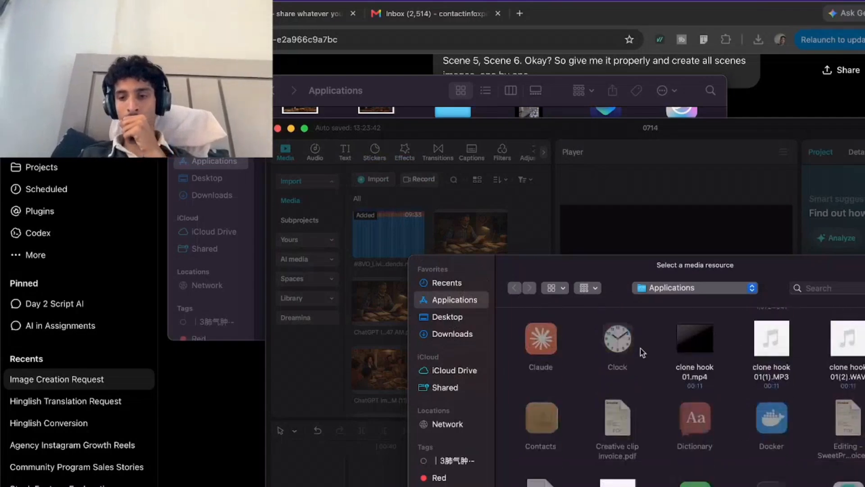
scroll(639, 348, down, 15)
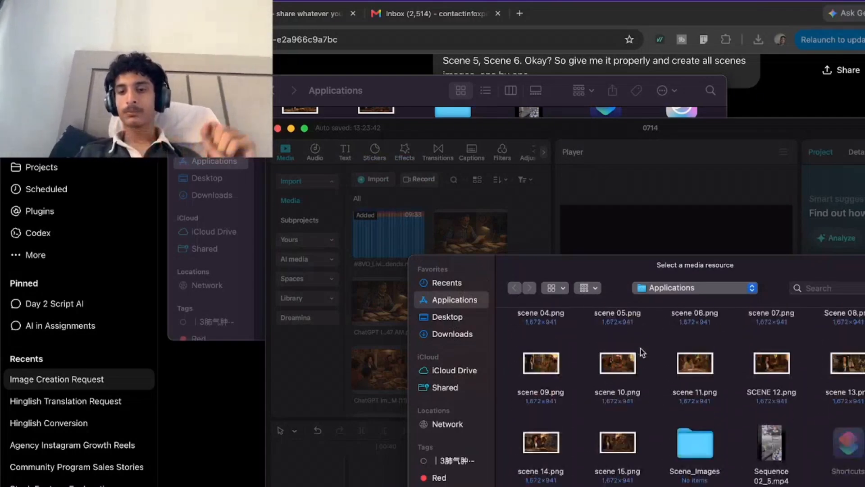
Try to select the scene PNG images in the Applications folder for import into the media library.
drag(637, 459, 513, 345)
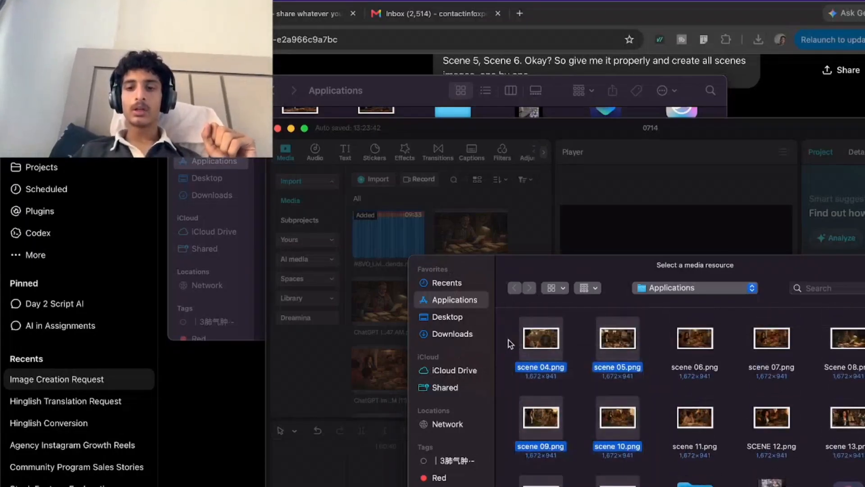
scroll(511, 345, up, 2)
key(Return)
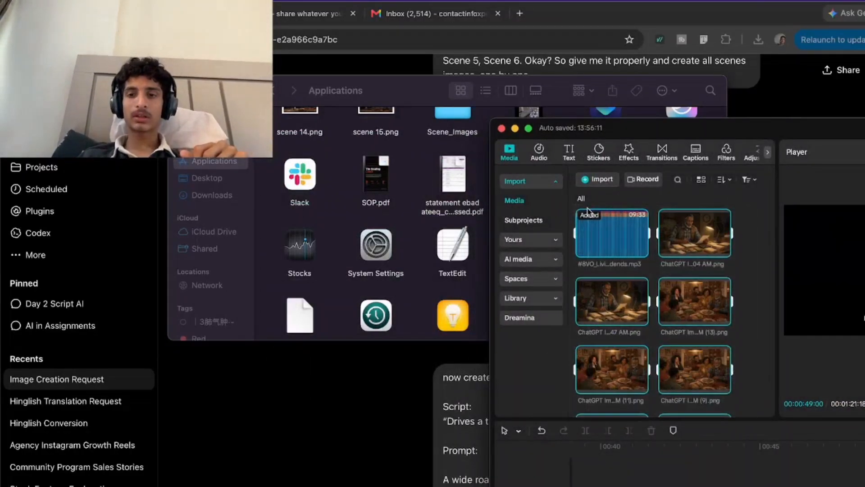
Delete all the old media from the project's media library and minimise the editor window.
key(Delete)
click(859, 447)
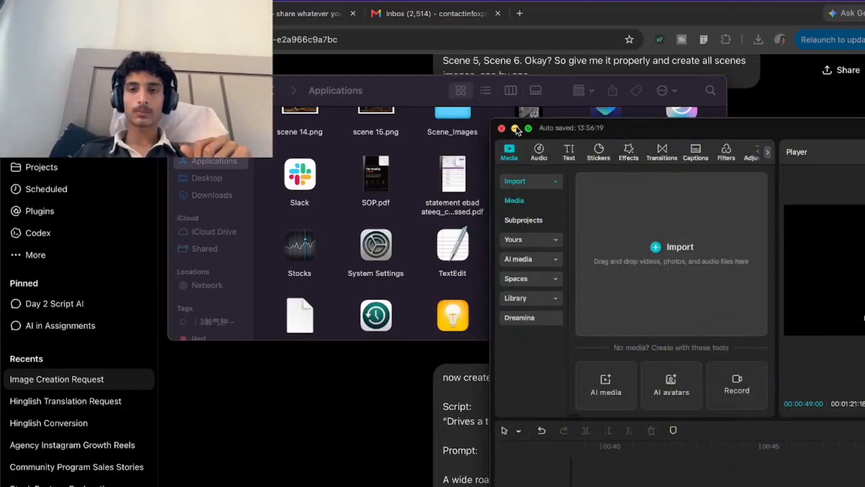
click(515, 128)
Open scene 01.png from the Applications folder to examine it full size and close the image again.
scroll(301, 232, up, 6)
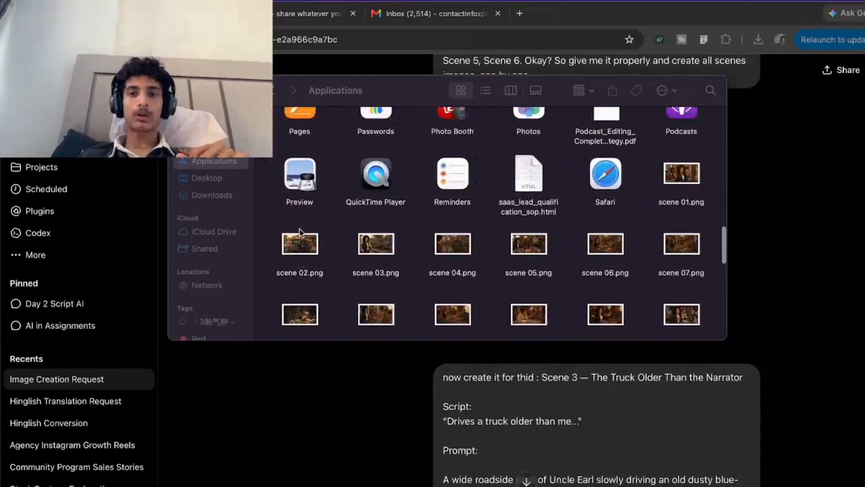
double_click(681, 167)
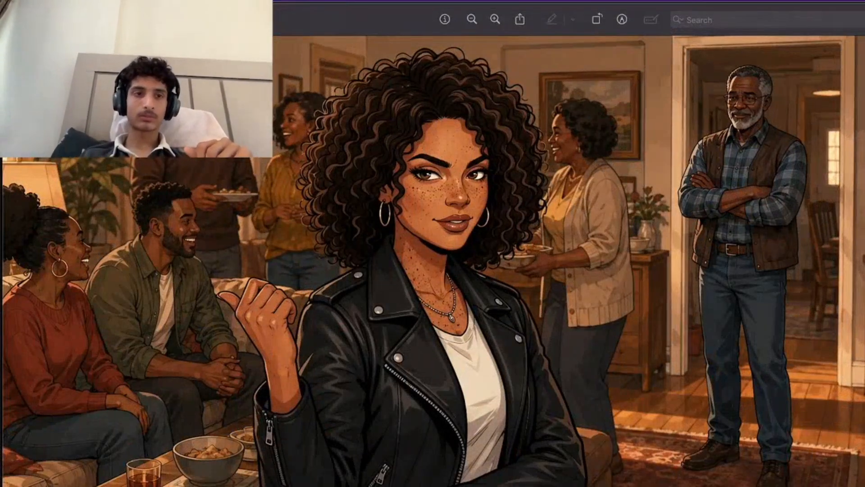
key(super+w)
key(super+m)
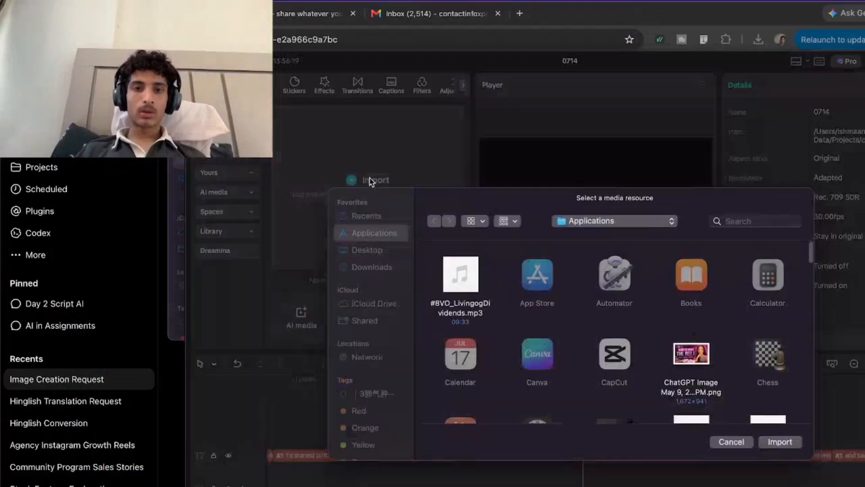
Import scene 01.png through scene 15.png and the #8VO voice-over MP3 from the Applications folder into the CapCut project.
scroll(555, 333, down, 5)
scroll(555, 333, down, 5)
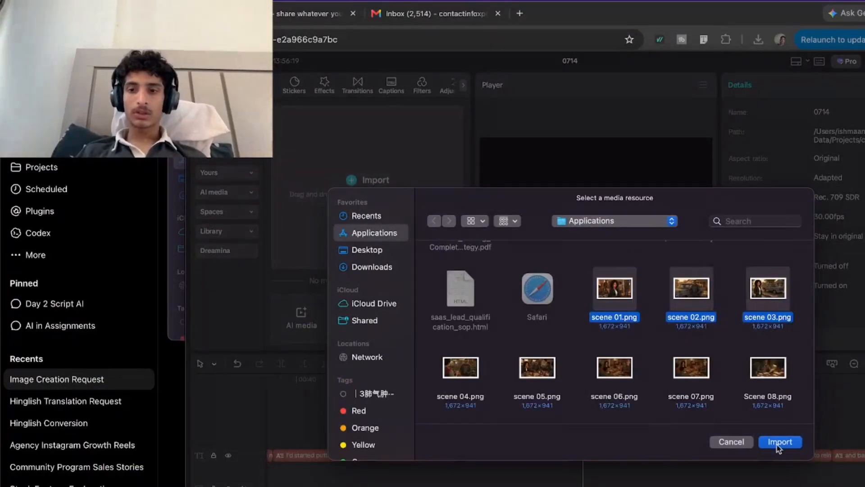
click(780, 442)
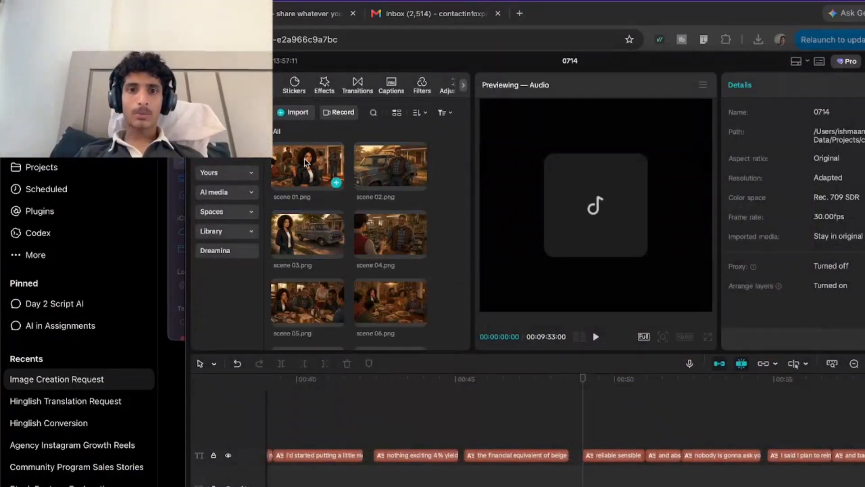
Preview the imported images for scenes 01, 02, 03, 04 and 15 and look over the project timeline.
click(305, 162)
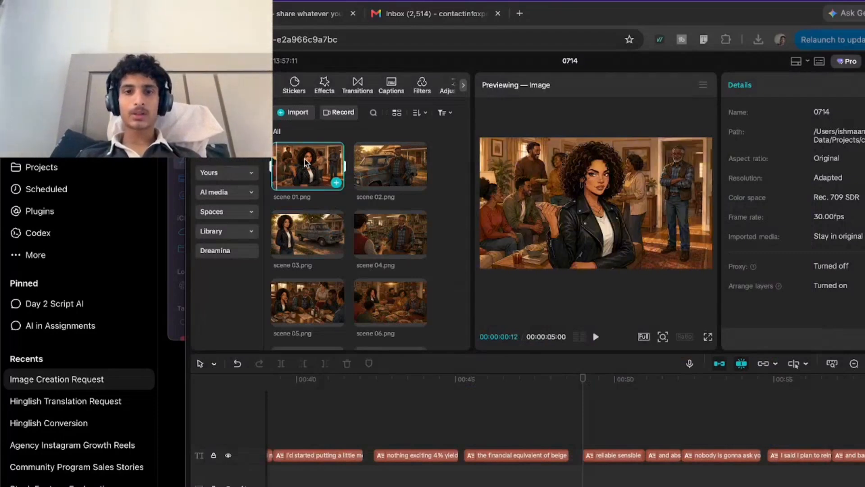
click(381, 171)
click(311, 223)
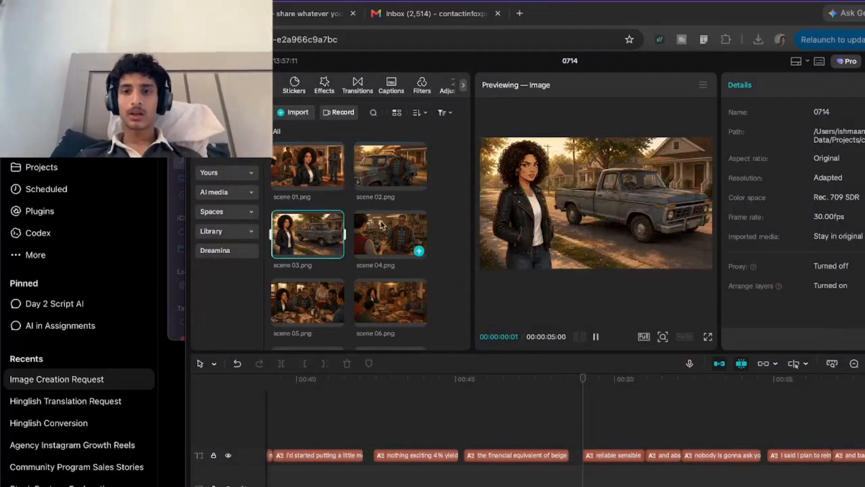
click(396, 231)
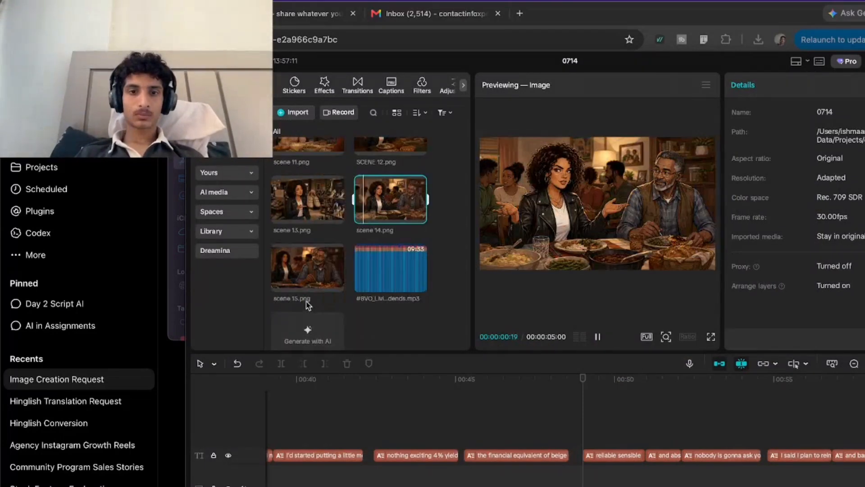
click(305, 272)
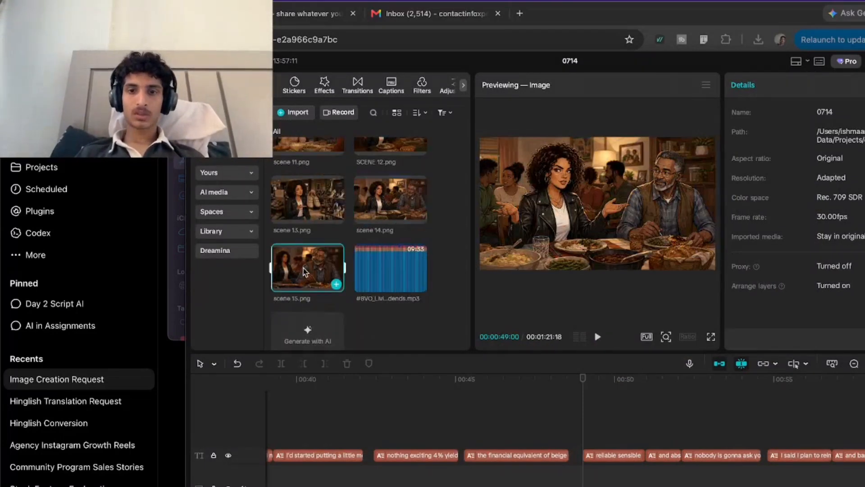
scroll(306, 271, up, 10)
click(495, 429)
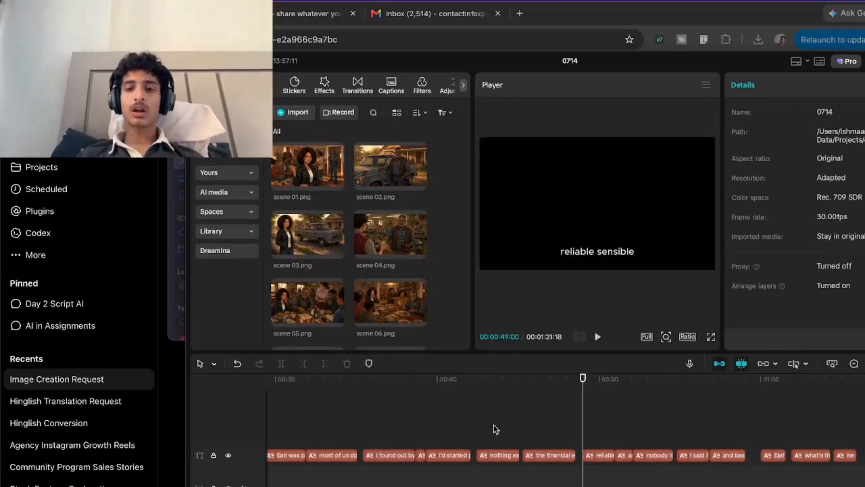
scroll(498, 426, down, 6)
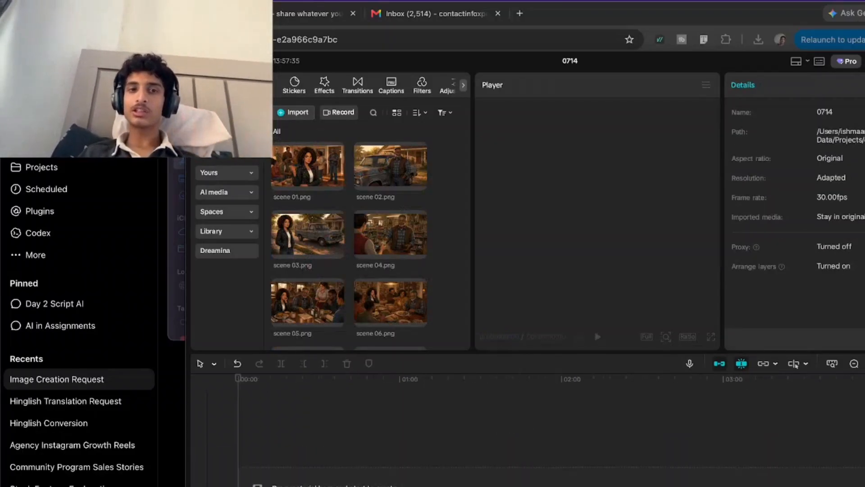
Return to the ChatGPT conversation and review the scene prompts and generated images up to Scene 15.
key(super+m)
key(super+w)
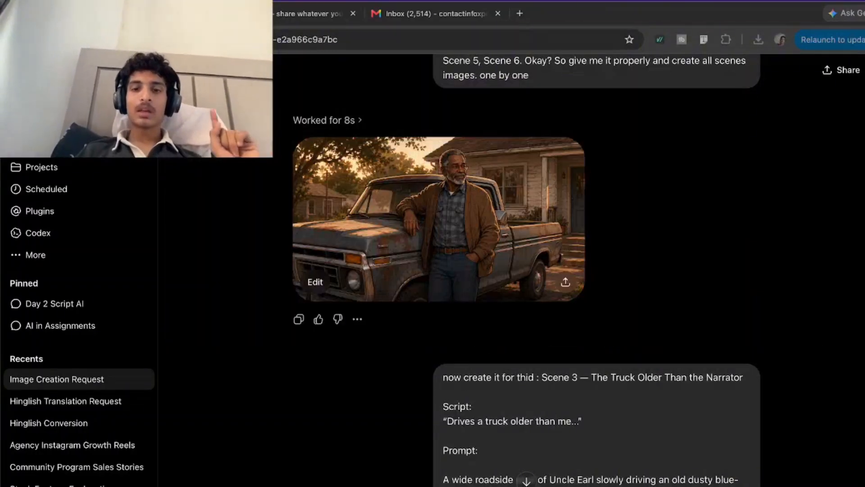
scroll(555, 311, down, 20)
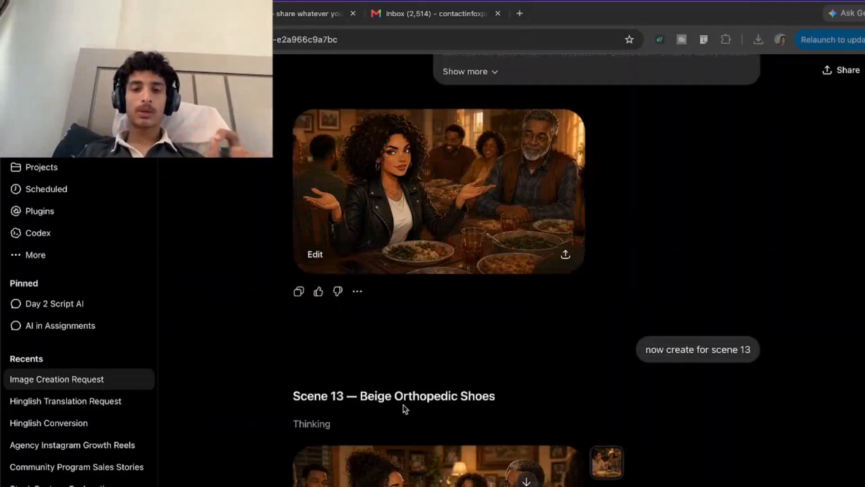
scroll(526, 270, down, 10)
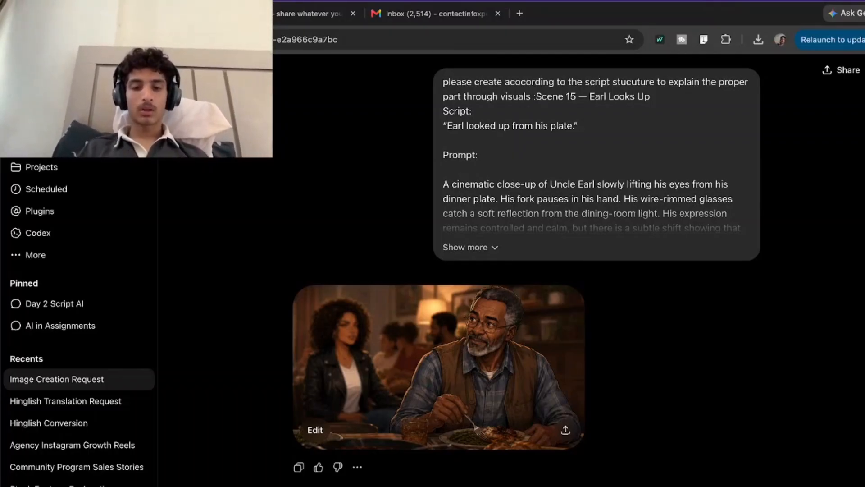
key(Return)
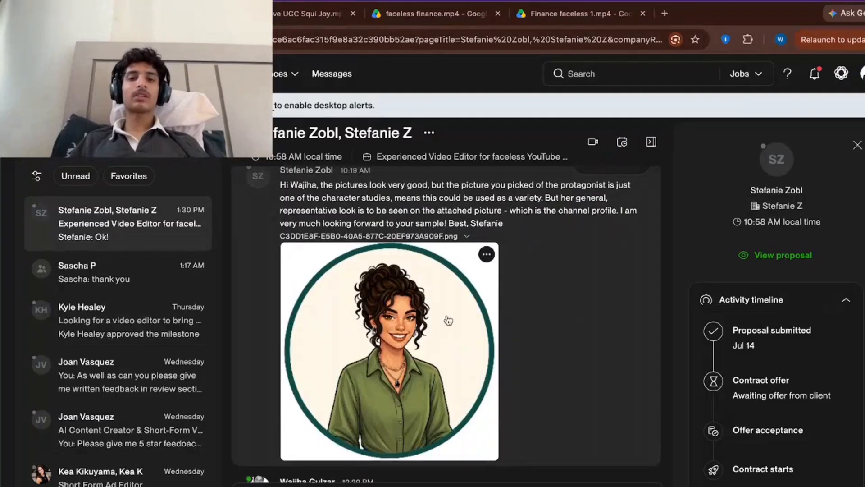
Switch to the Upwork conversation, review the sent scene images and client feedback, and view the attached channel-profile picture enlarged.
scroll(446, 351, up, 5)
scroll(439, 376, up, 5)
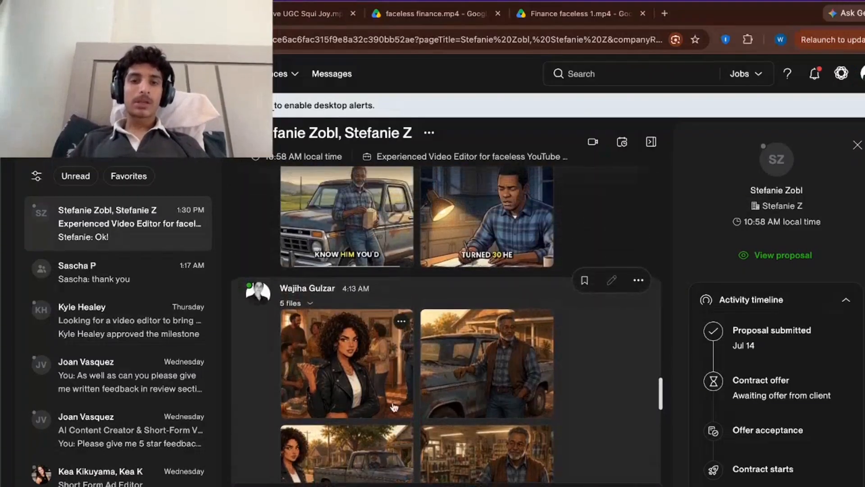
scroll(374, 414, down, 5)
scroll(374, 414, up, 2)
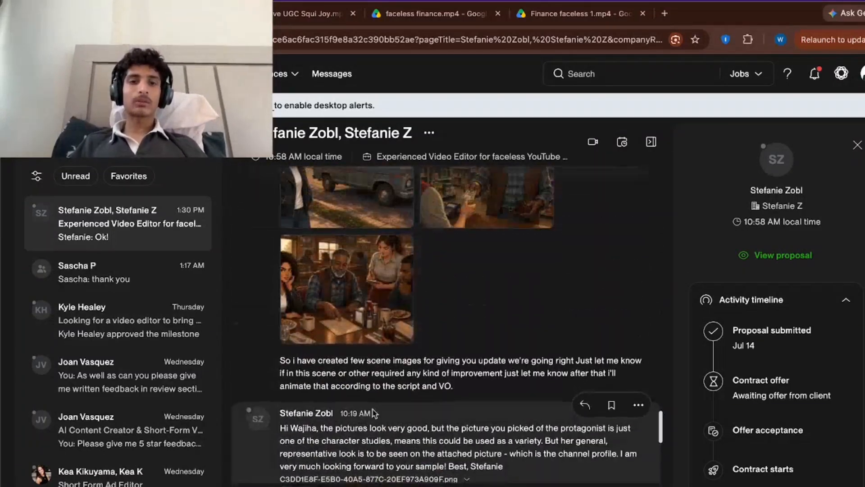
scroll(374, 413, down, 2)
scroll(374, 413, down, 3)
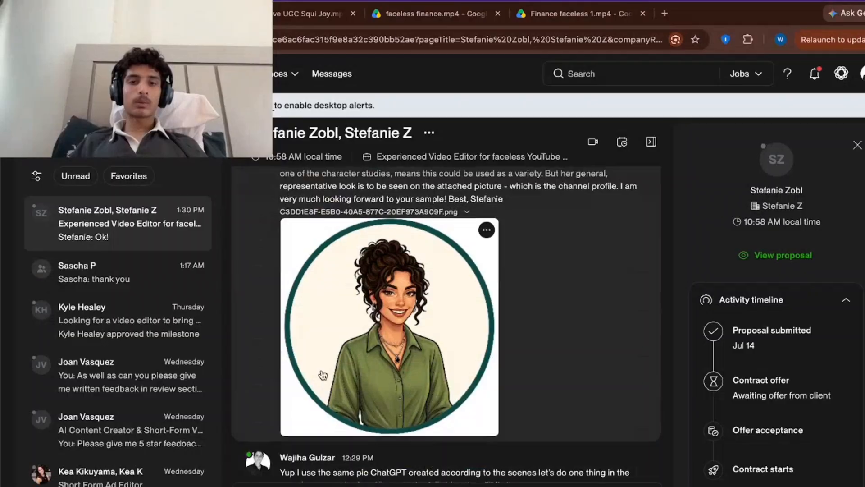
scroll(322, 374, up, 1)
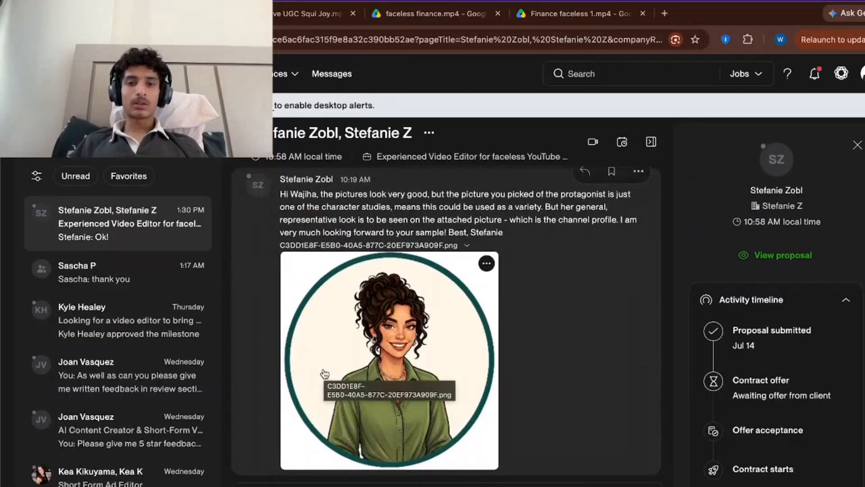
click(325, 374)
click(838, 101)
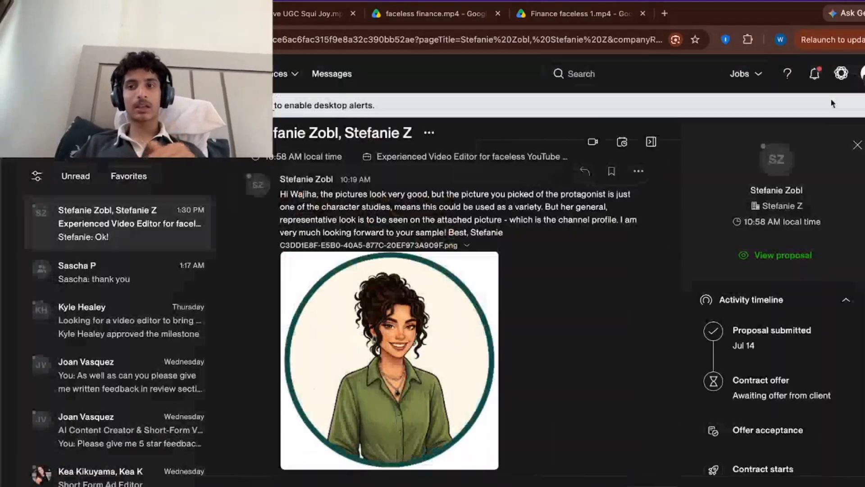
Reread the client's feedback on the protagonist's look and compare it with the five scene images sent earlier.
scroll(612, 290, down, 3)
scroll(612, 290, up, 5)
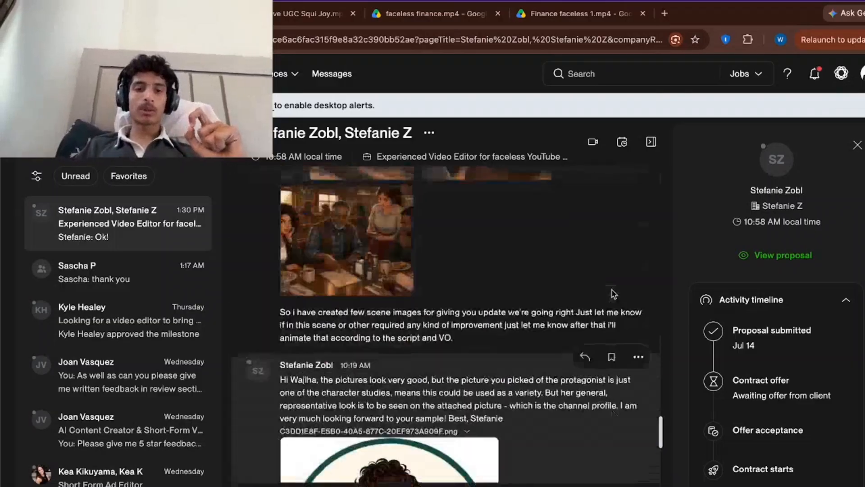
scroll(618, 310, down, 5)
drag(280, 382, 536, 402)
scroll(538, 402, up, 2)
scroll(393, 334, up, 5)
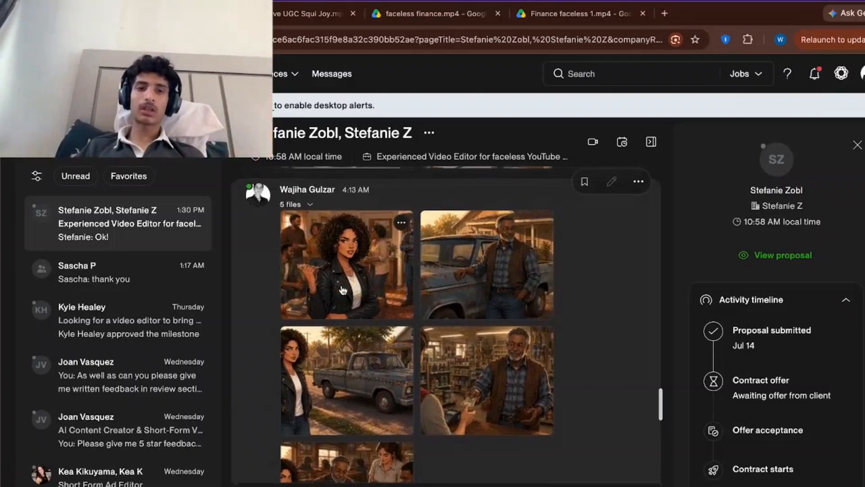
scroll(342, 290, down, 6)
scroll(367, 325, up, 1)
scroll(360, 320, up, 4)
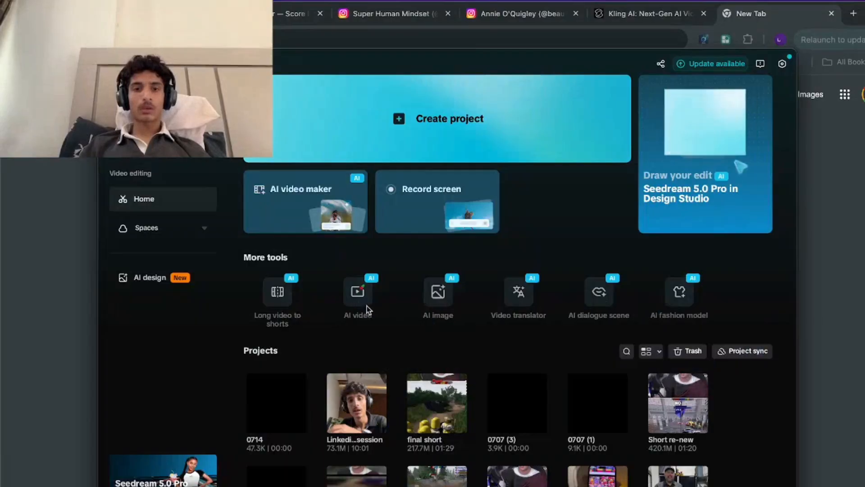
Start an AI video project in CapCut and import scene 01.png as its single source image.
click(363, 301)
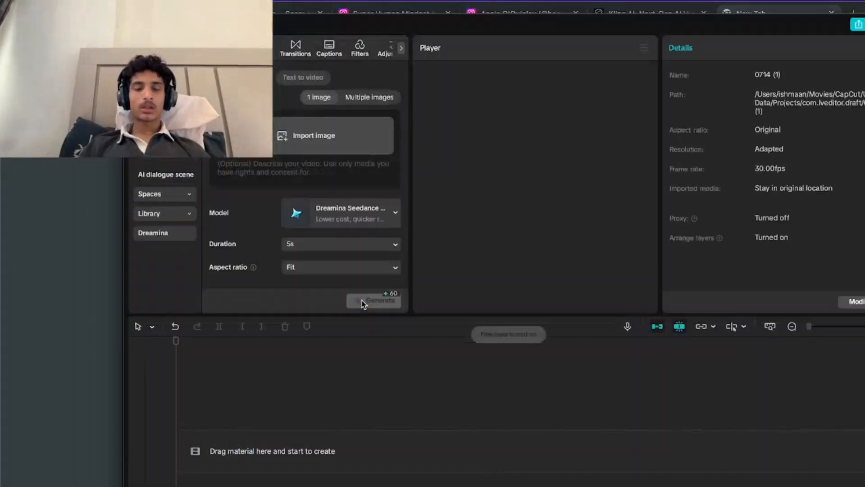
click(276, 174)
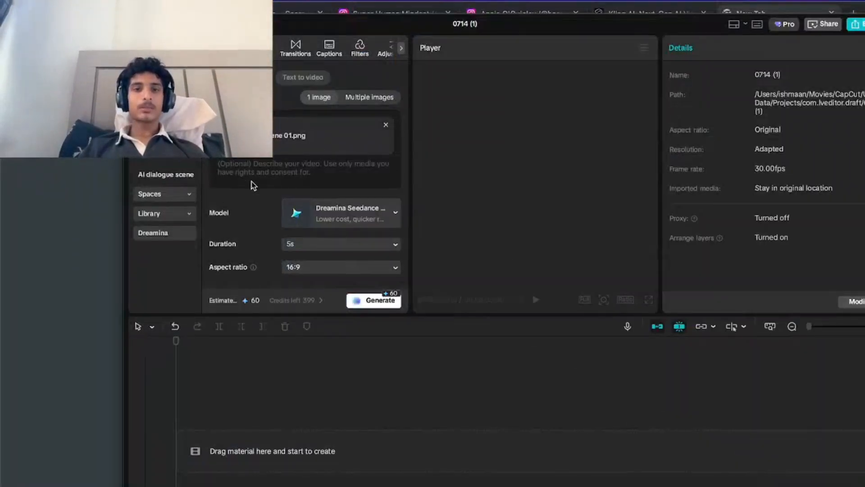
Try the Sora 2 model, checking its duration choices, and the Veo 3 model for the scene 01 video.
click(390, 217)
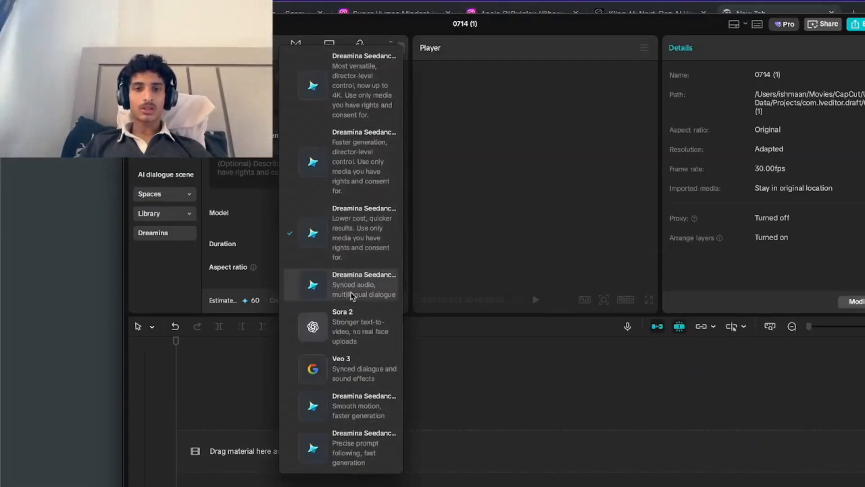
click(359, 336)
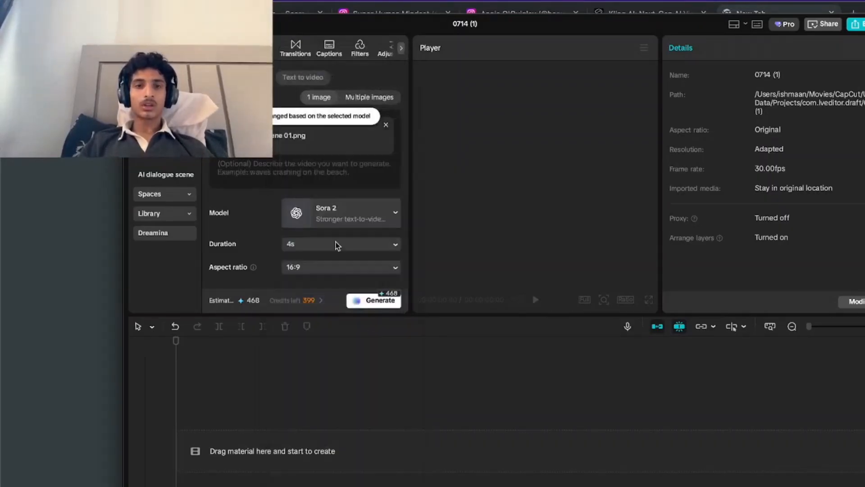
click(328, 232)
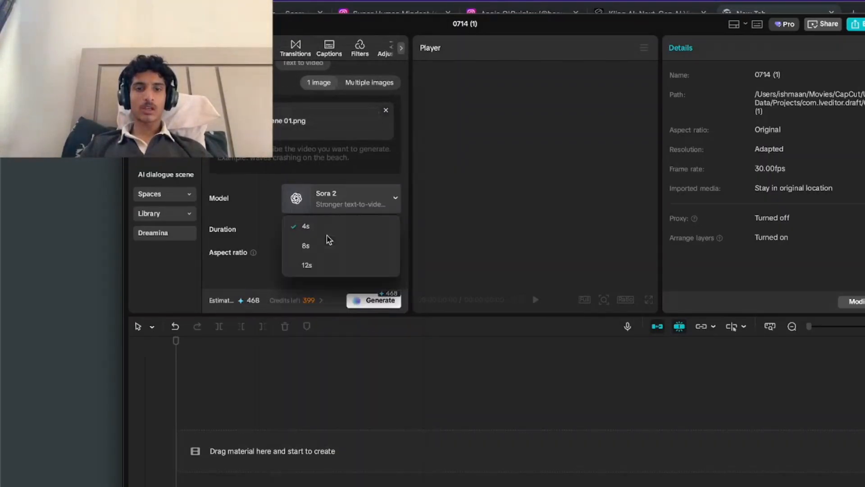
click(243, 262)
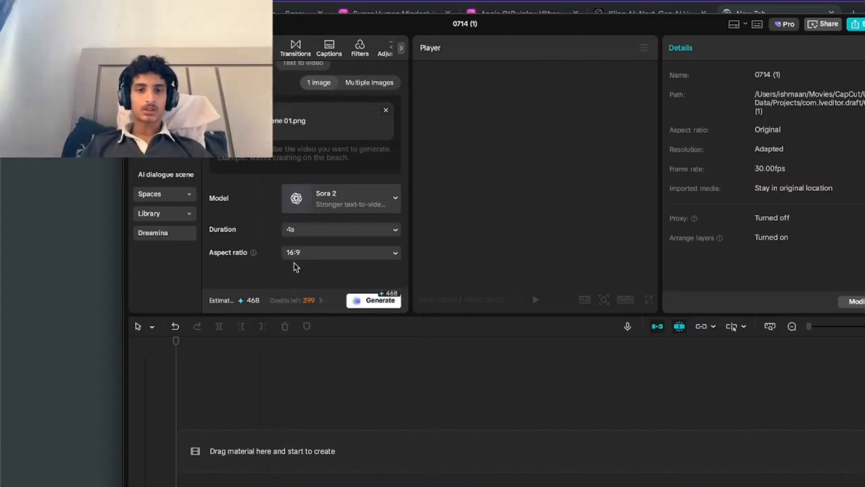
click(359, 199)
click(359, 378)
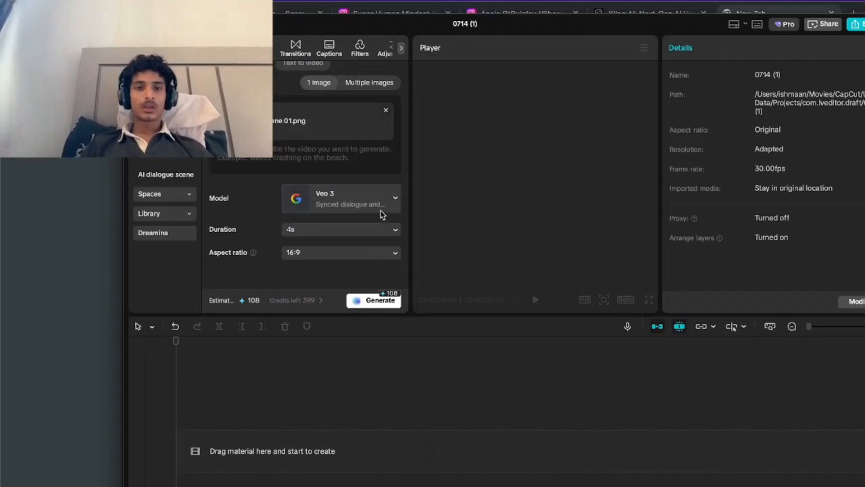
Choose the Dreamina Seedance model for smooth motion and faster generation for the scene 01 video.
click(382, 214)
click(363, 424)
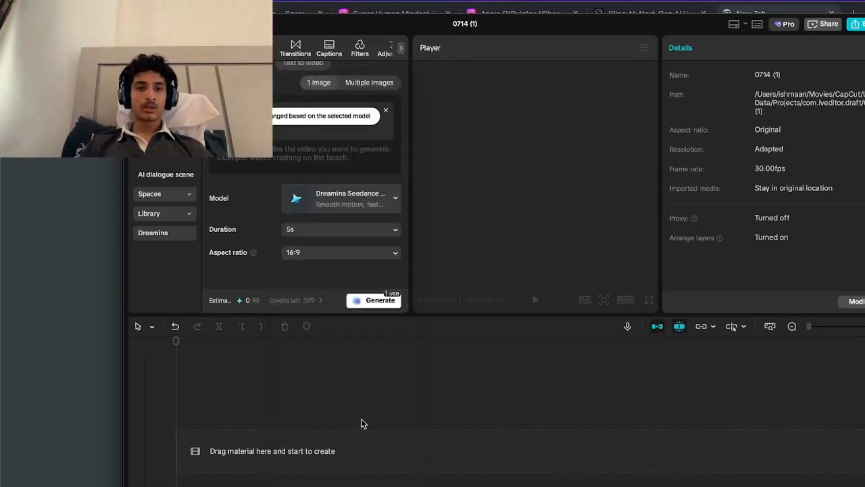
click(363, 203)
click(362, 408)
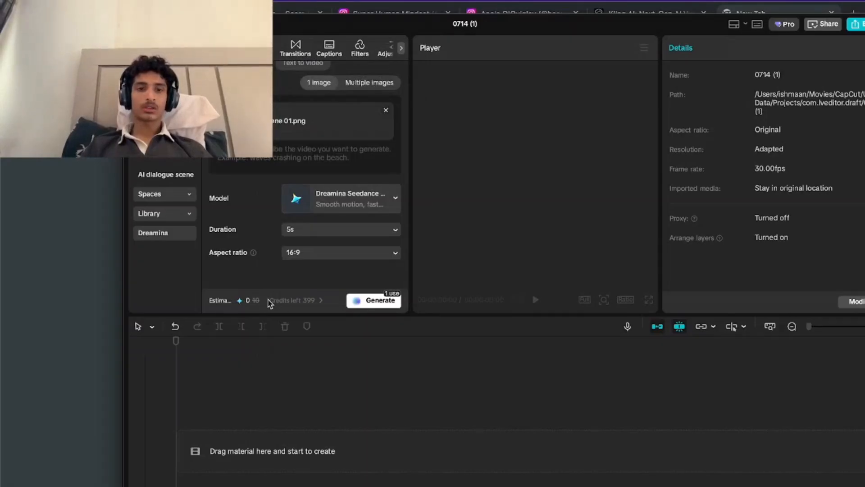
Generate a 5-second 16:9 clip from scene 01.png without a prompt and preview its motion.
click(383, 300)
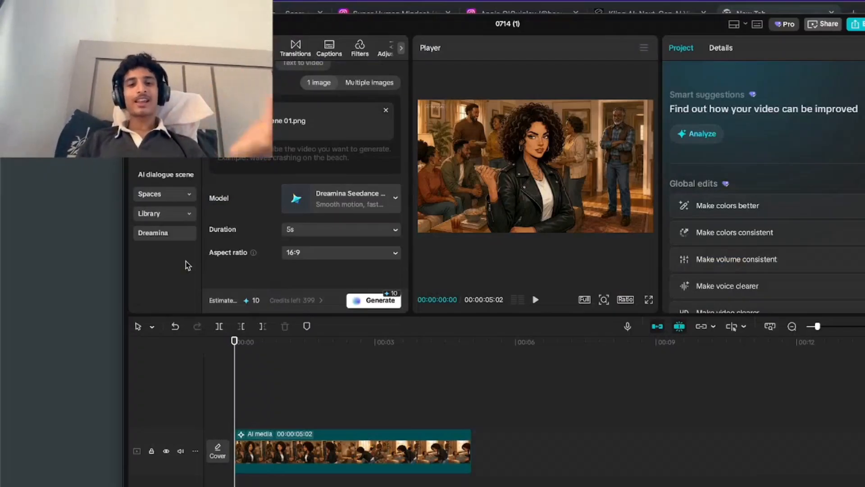
click(536, 301)
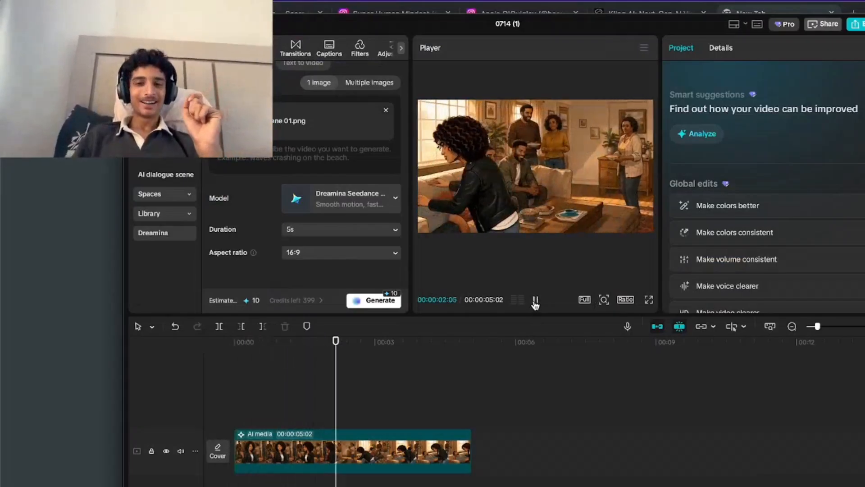
click(535, 301)
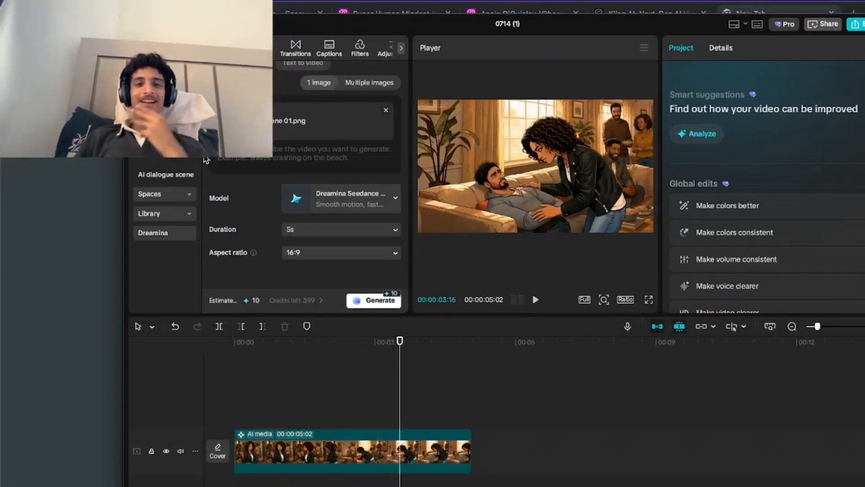
Add the copied prompt for subtle, realistic cinematic motion and generate another 5-second clip from scene 01.png.
click(223, 161)
key(ctrl+v)
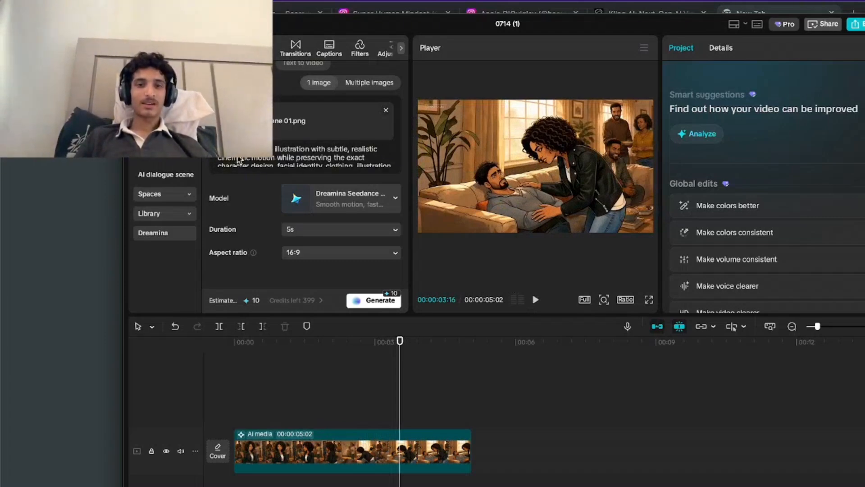
scroll(286, 160, up, 1)
scroll(365, 176, down, 5)
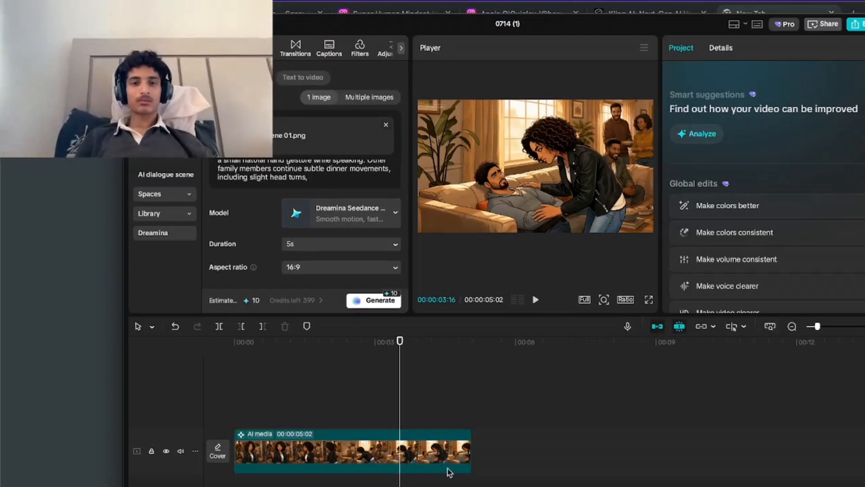
click(311, 244)
click(311, 249)
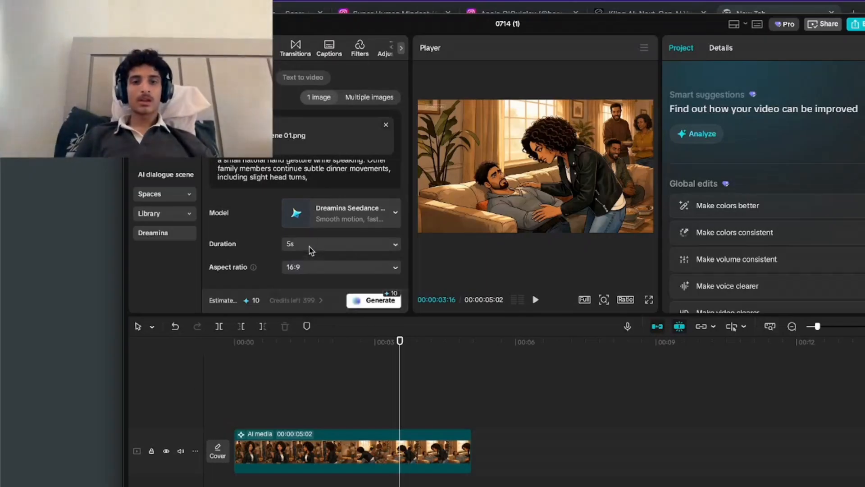
Replay the first, unprompted clip and delete it from the timeline.
click(403, 417)
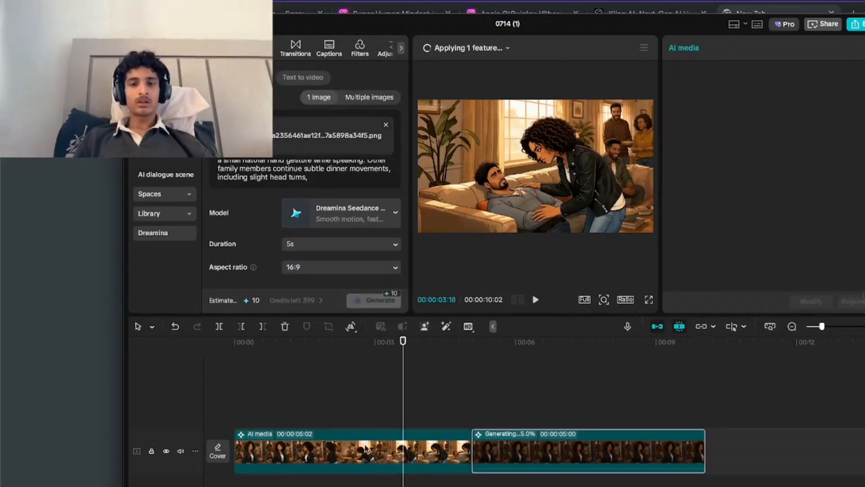
key(space)
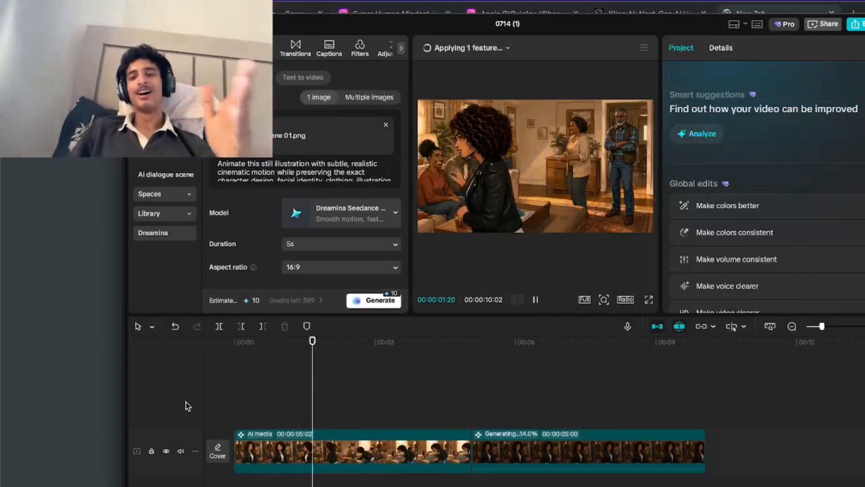
click(276, 448)
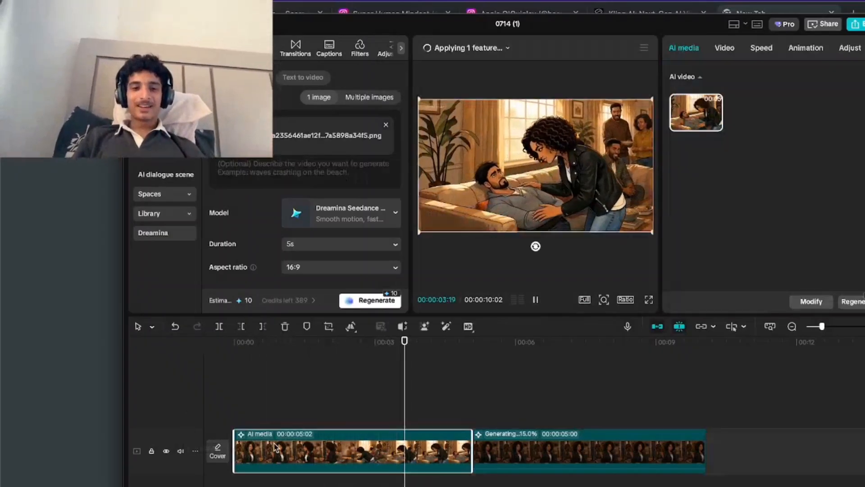
key(Delete)
click(565, 319)
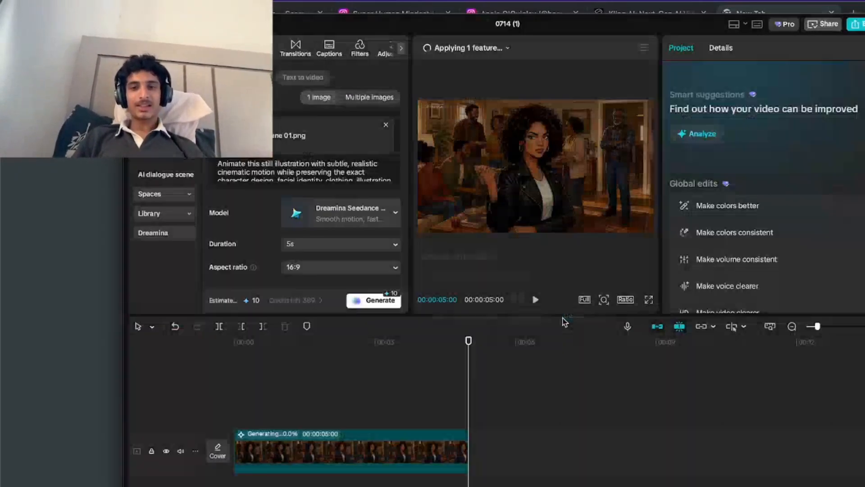
Preview the prompted scene 01 clip from its start to check the protagonist's and family members' motion.
click(316, 380)
click(355, 388)
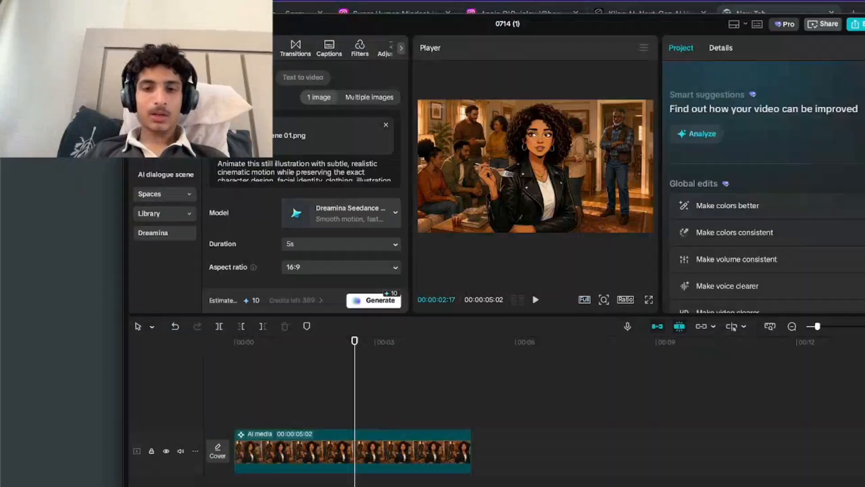
drag(315, 405, 169, 405)
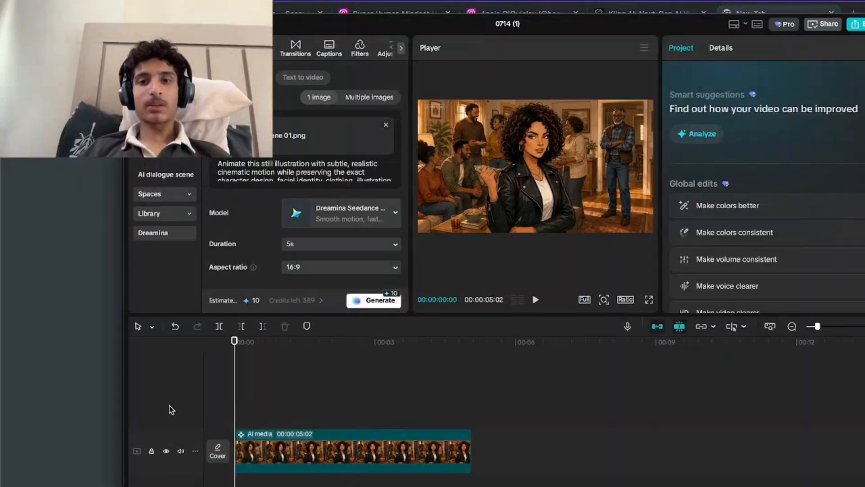
key(space)
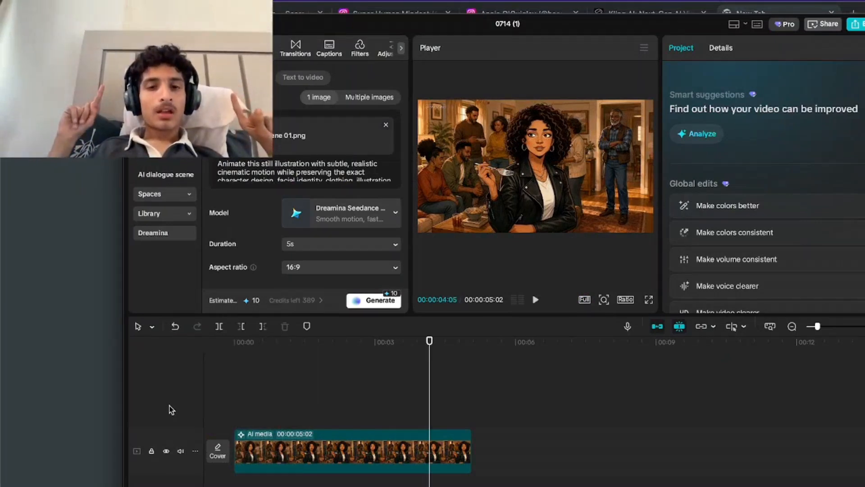
click(247, 393)
click(219, 393)
key(space)
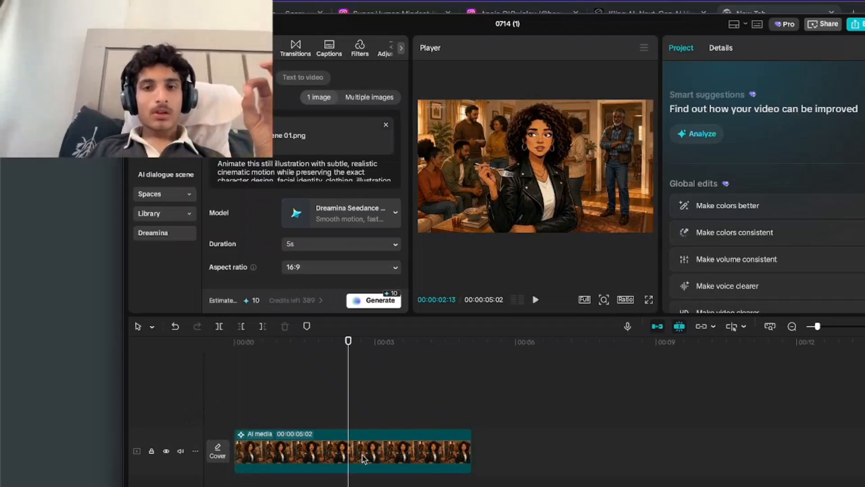
Export the clip as "scene 1 animated" to the Applications folder in 1080P mp4 at 30fps, without sharing it online.
click(856, 26)
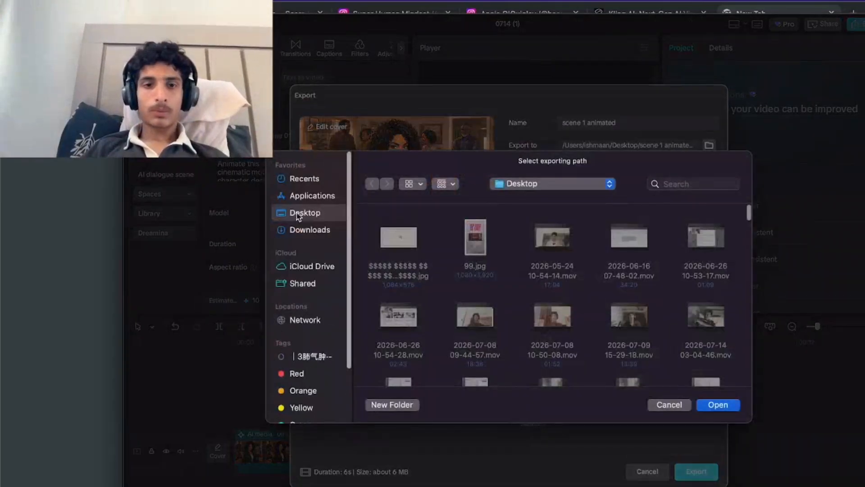
click(310, 195)
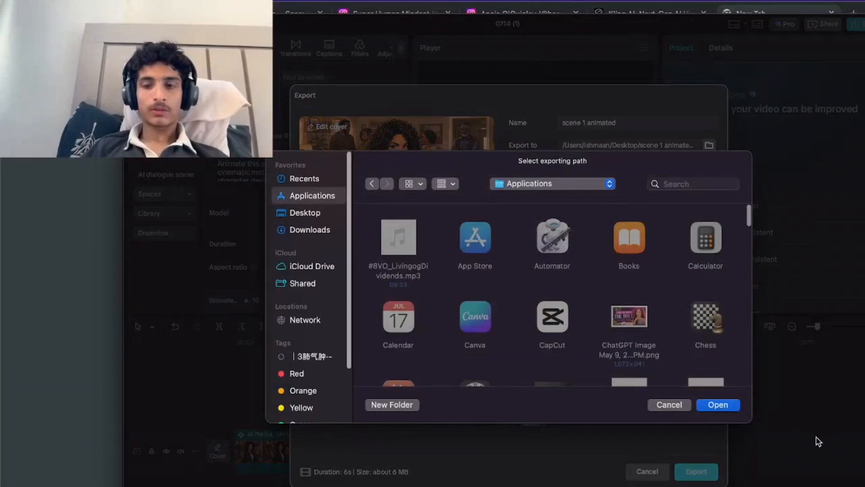
click(717, 404)
click(696, 472)
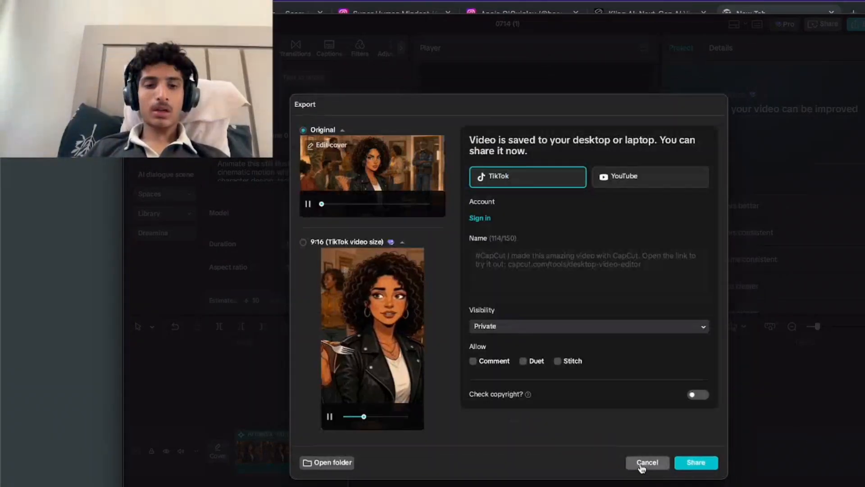
click(647, 463)
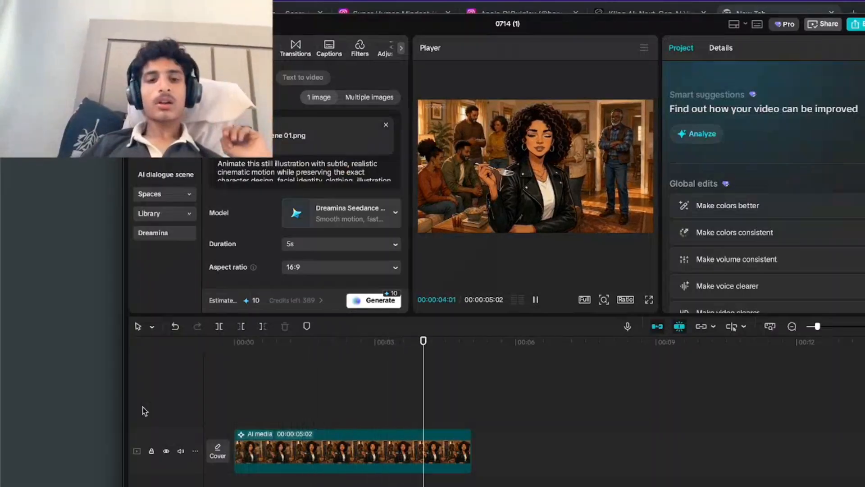
Stop the clip's playback and open the empty project 0714.
key(space)
click(268, 385)
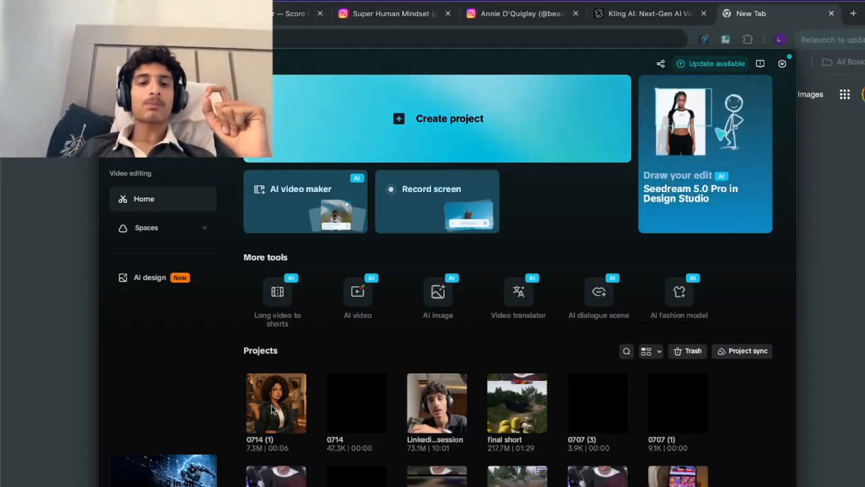
click(344, 399)
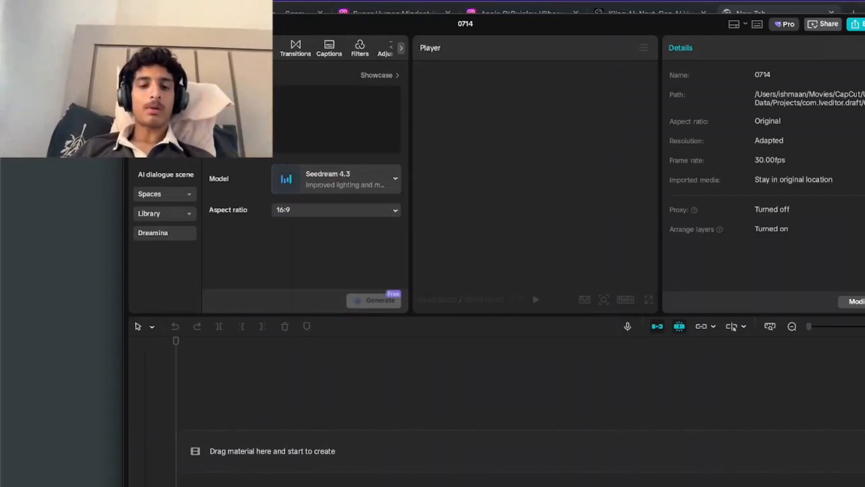
key(super+v)
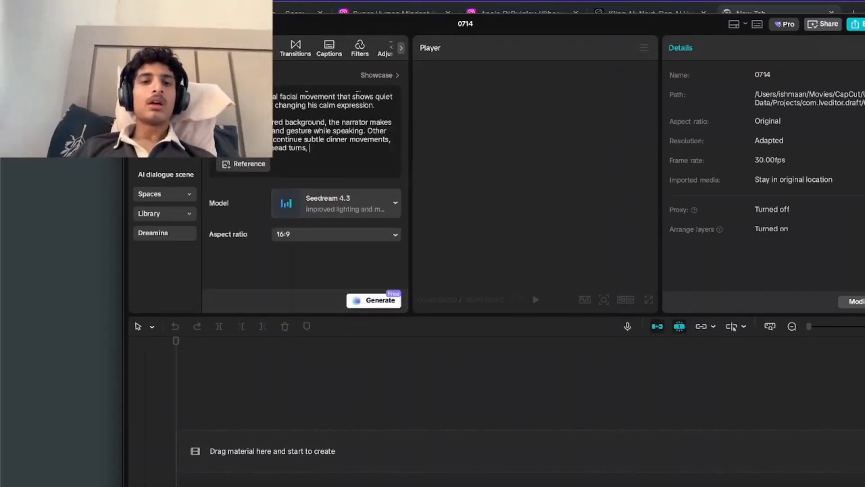
click(245, 166)
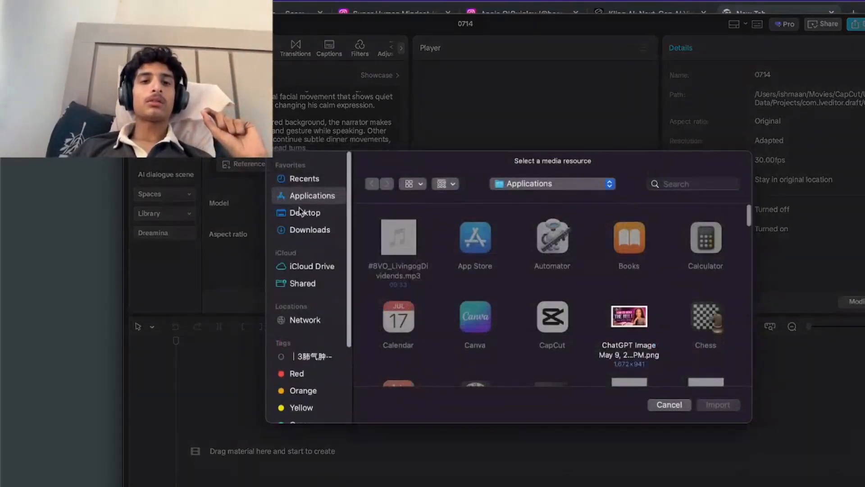
click(665, 405)
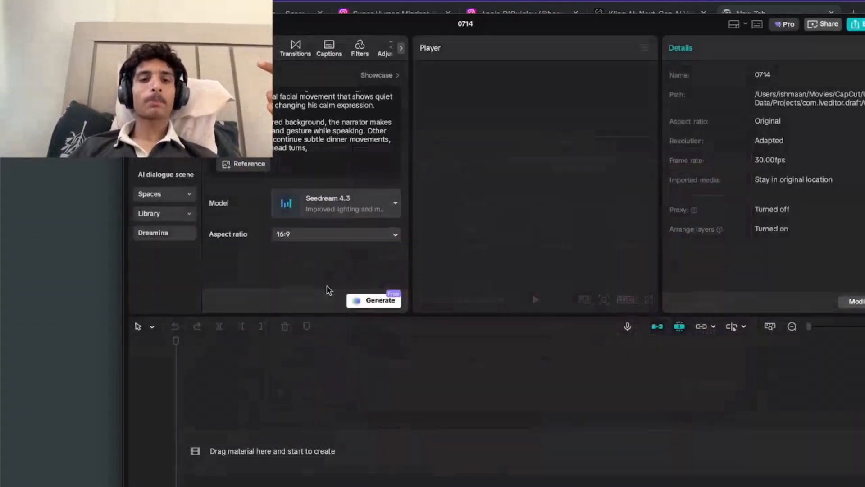
Start an AI video from one image in project 0714 and import scene 01.png from the Applications folder.
click(185, 157)
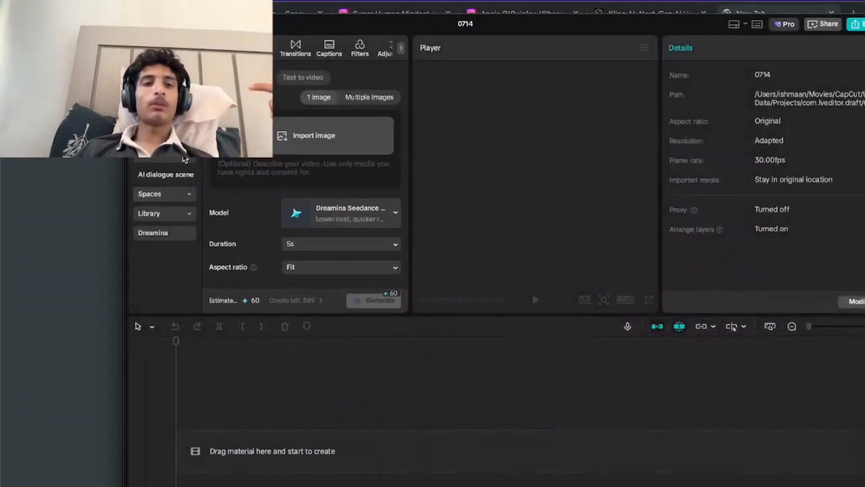
click(329, 133)
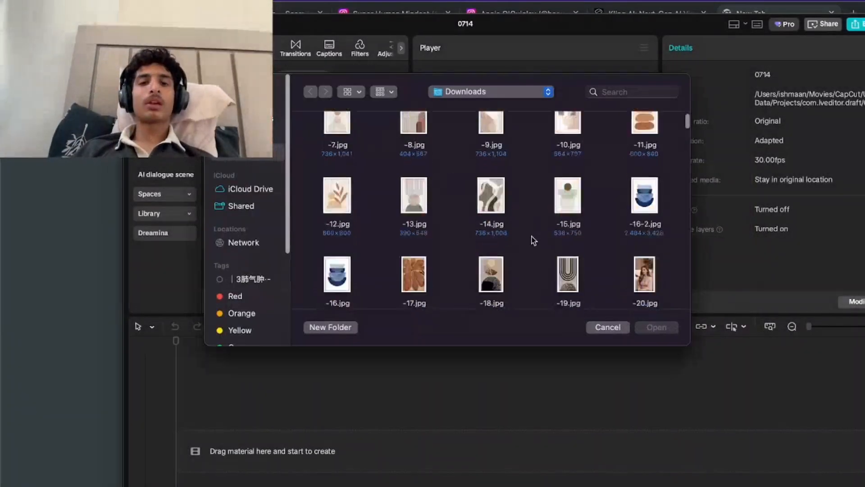
scroll(533, 240, down, 10)
scroll(533, 239, up, 5)
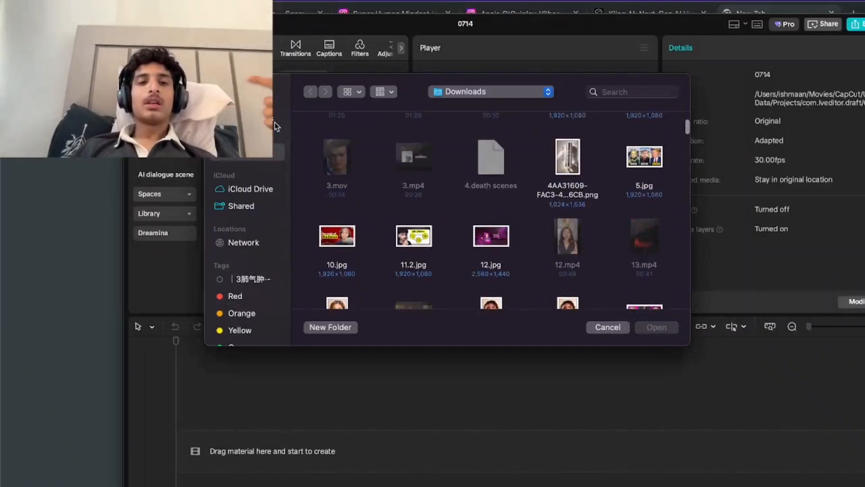
click(254, 118)
scroll(465, 192, down, 20)
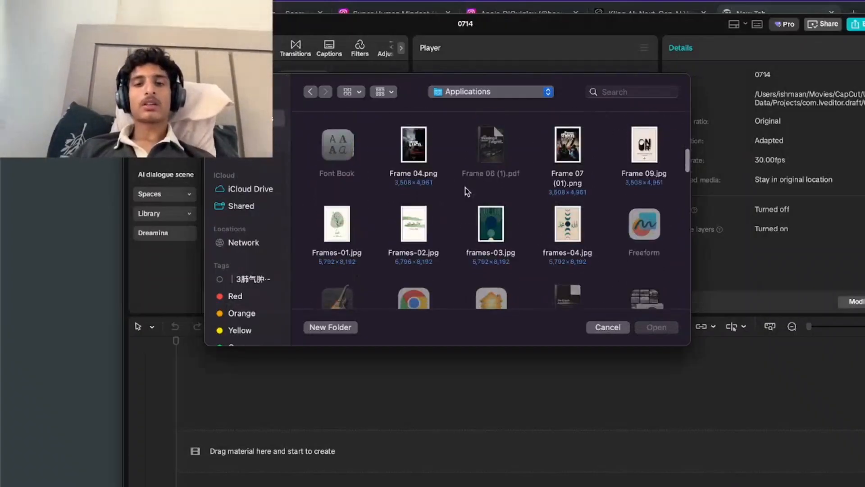
scroll(466, 191, down, 10)
scroll(466, 192, up, 8)
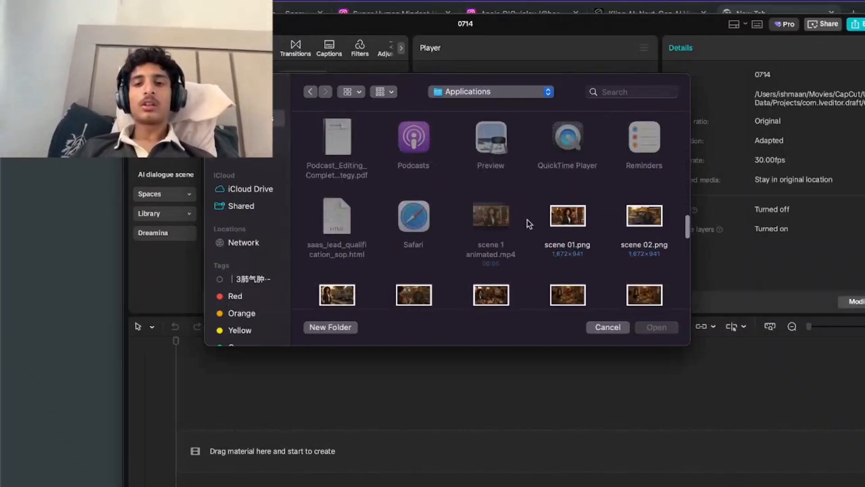
click(560, 228)
click(674, 331)
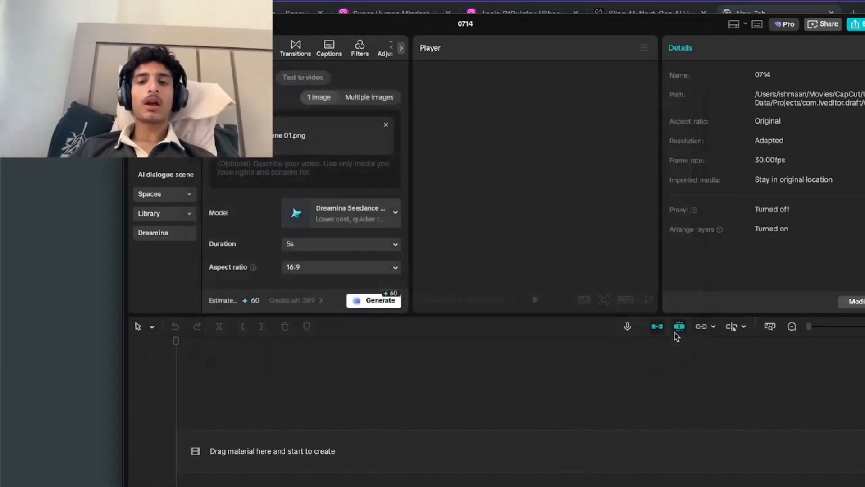
Add the copied animation prompt, choose the Dreamina Seedance model for smooth motion and faster generation, and generate the 5-second clip.
key(super+v)
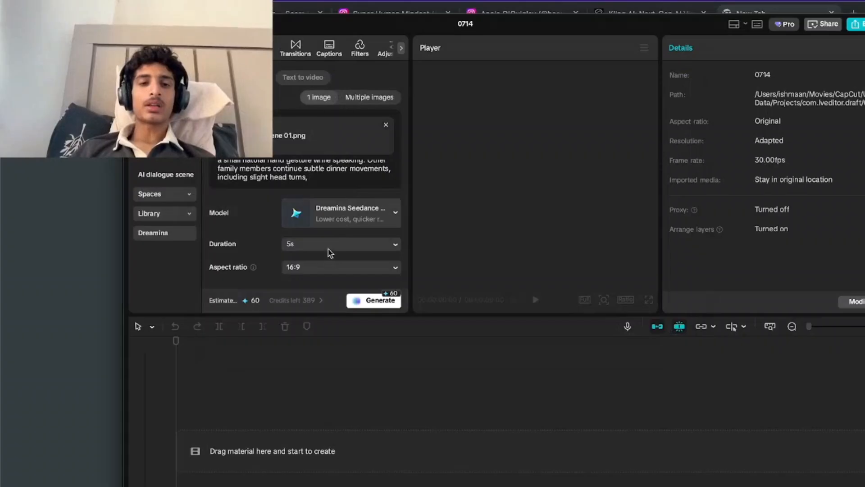
click(361, 200)
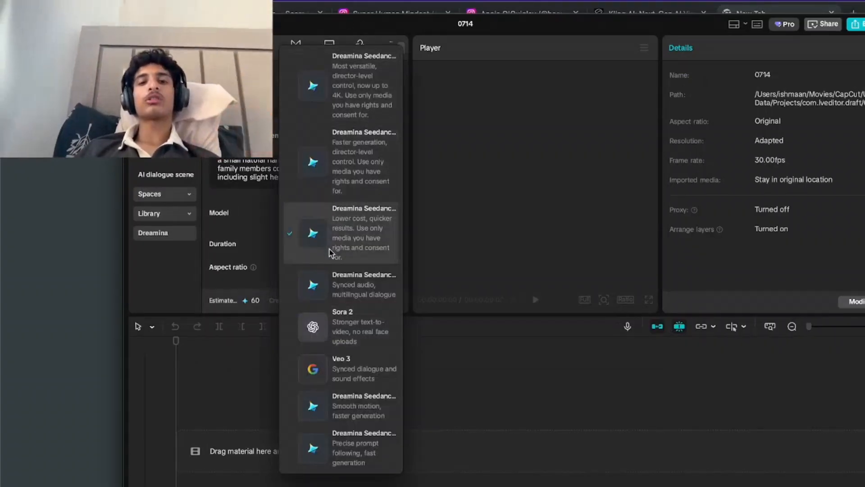
click(361, 413)
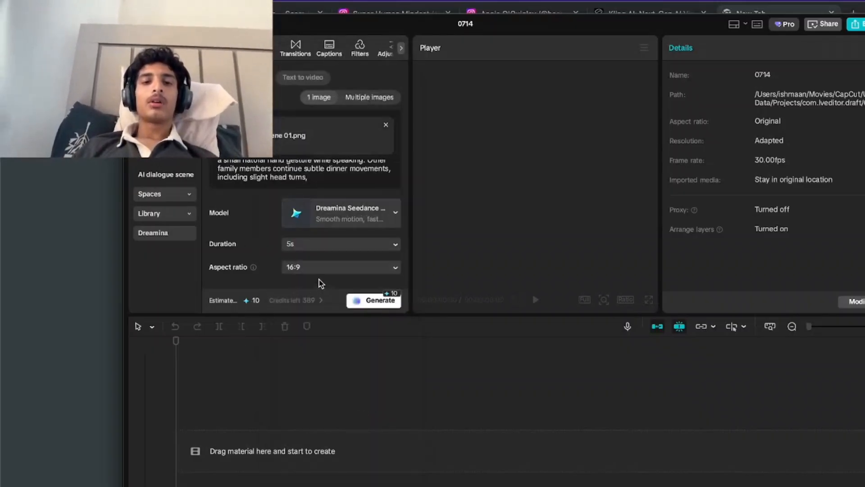
click(372, 301)
Replace the source image with scene 02.png from the Applications folder and generate a 5-second 16:9 AI clip from it.
click(324, 128)
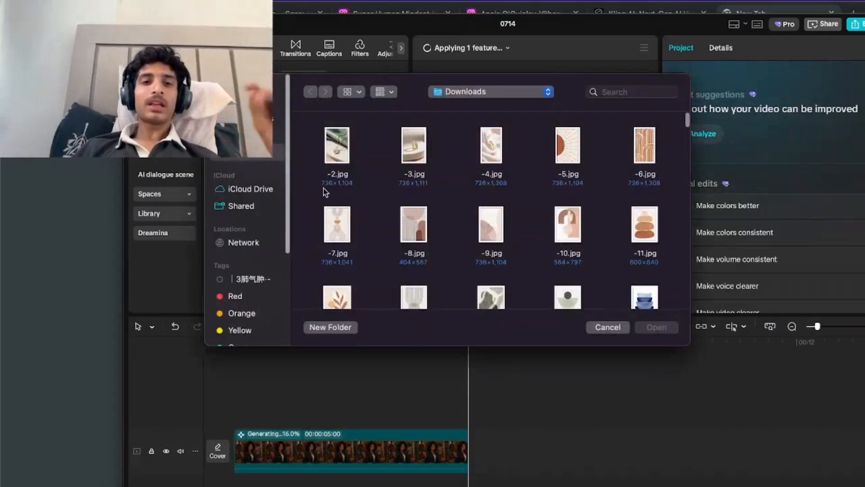
scroll(323, 191, down, 10)
scroll(324, 191, down, 15)
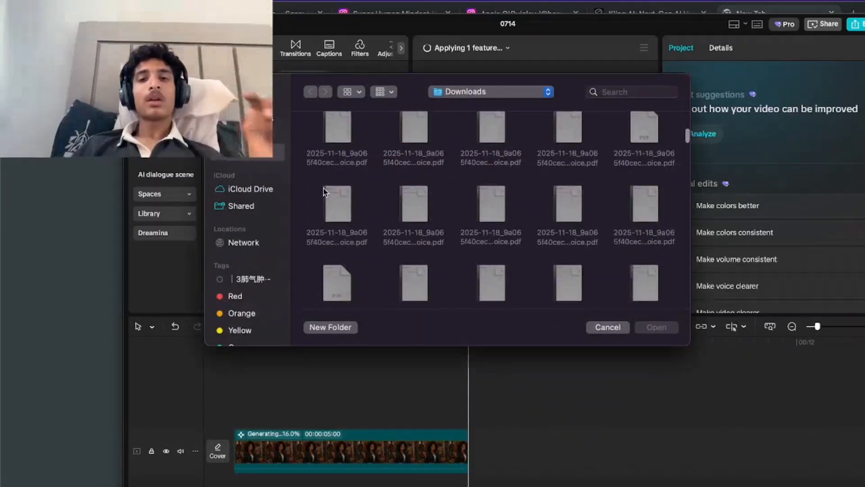
scroll(314, 179, up, 1)
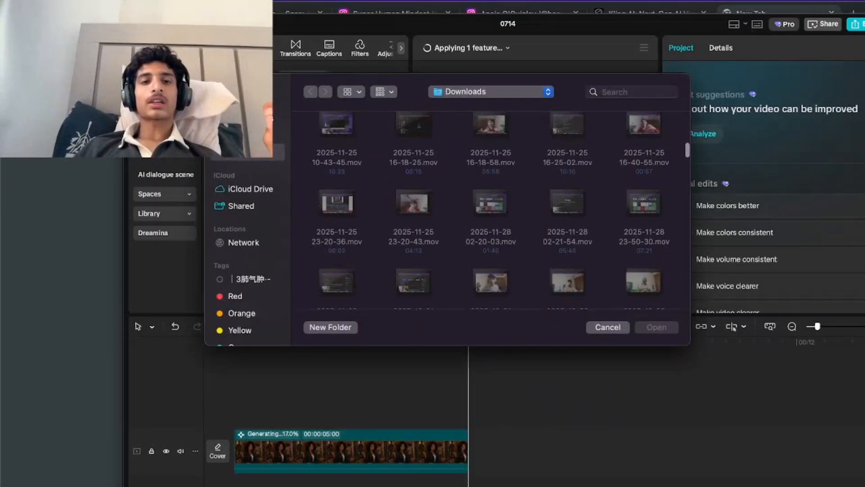
click(253, 118)
scroll(615, 215, down, 15)
scroll(614, 215, up, 3)
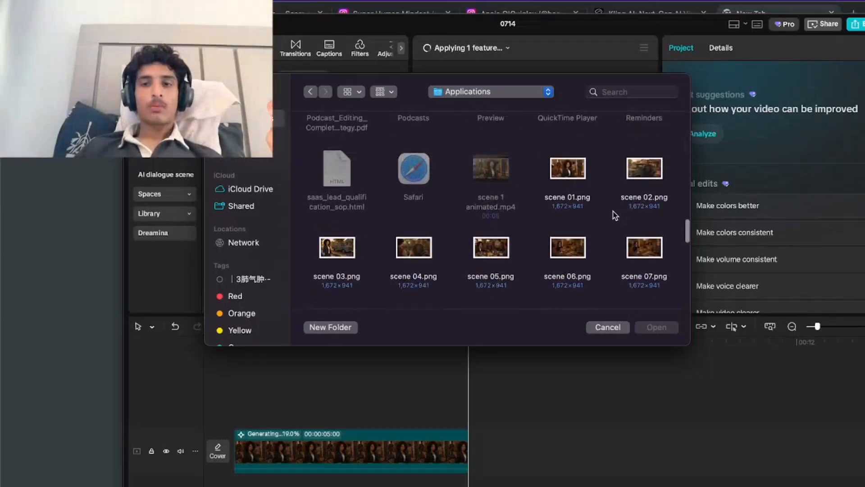
click(644, 171)
click(656, 327)
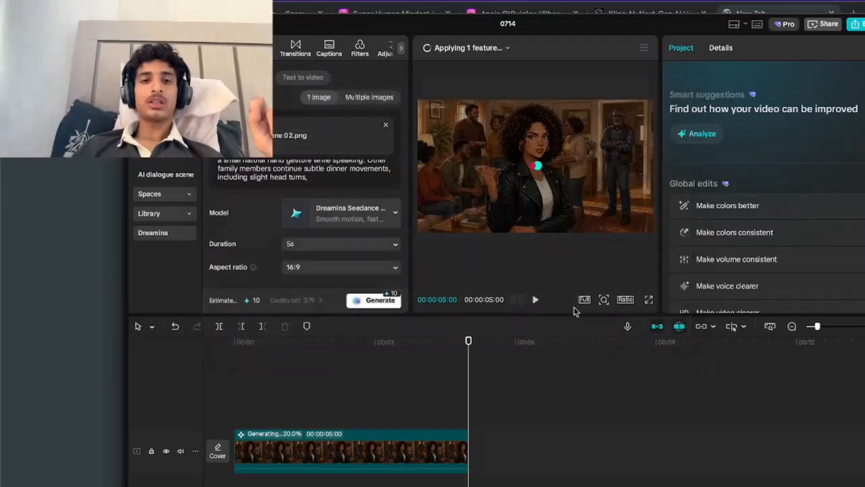
scroll(357, 251, down, 1)
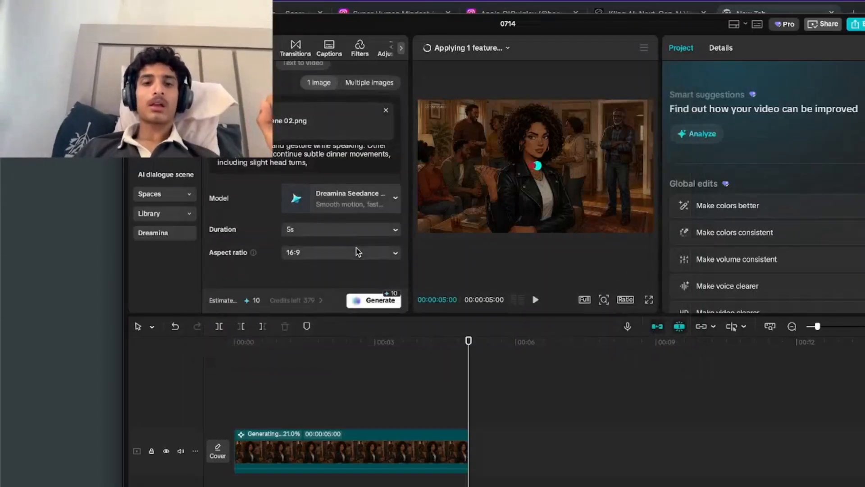
click(369, 302)
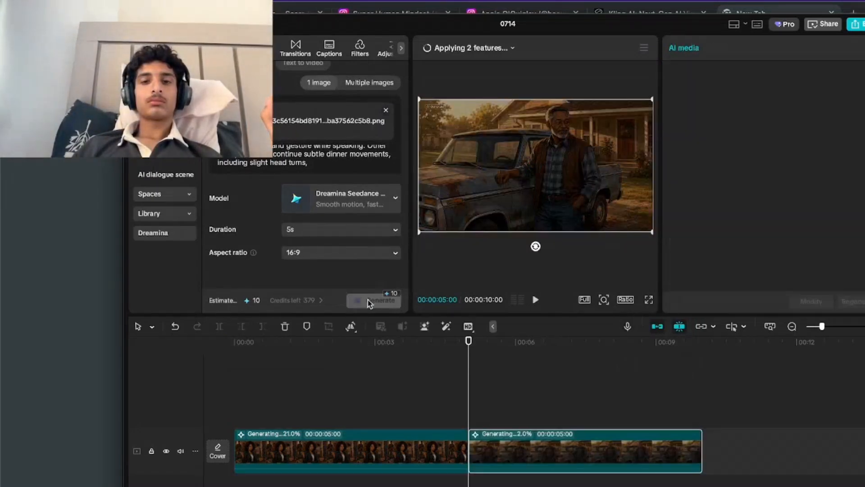
Try to swap the source image for scene 03.png from the Applications folder while the other clips are generating.
scroll(399, 131, up, 1)
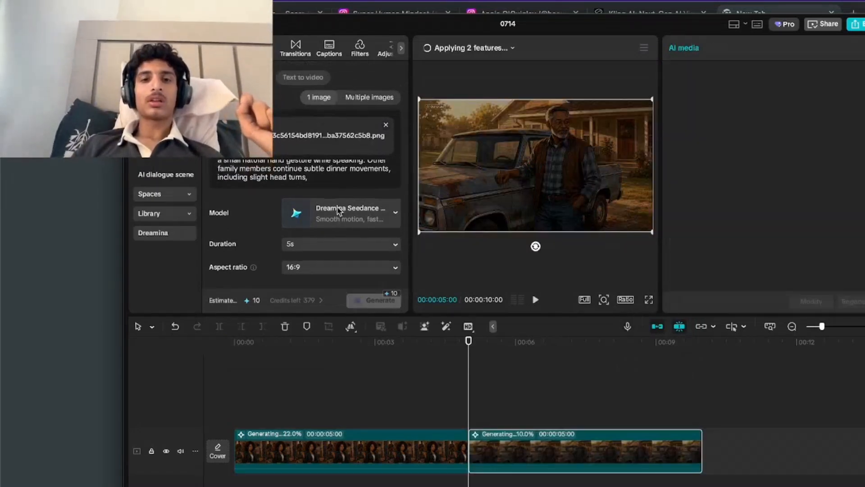
click(386, 126)
click(301, 141)
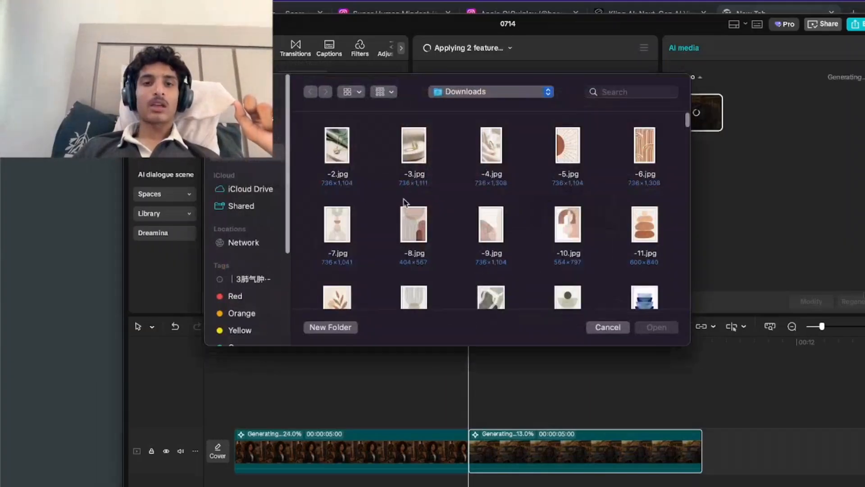
scroll(403, 205, down, 10)
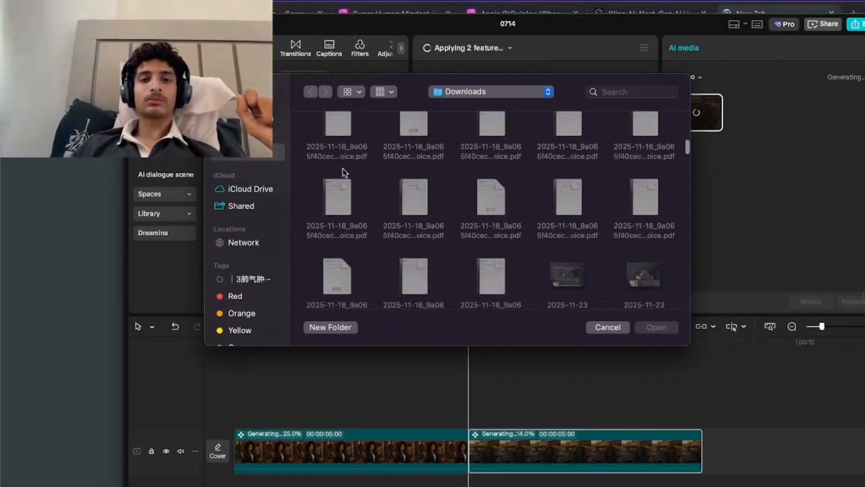
key(super+shift+a)
scroll(582, 238, down, 5)
scroll(581, 232, down, 8)
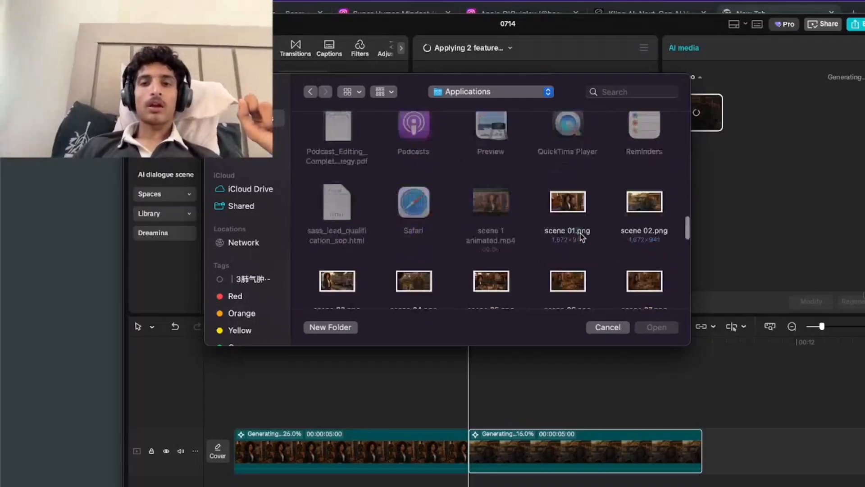
scroll(580, 212, up, 3)
double_click(336, 231)
scroll(364, 288, up, 1)
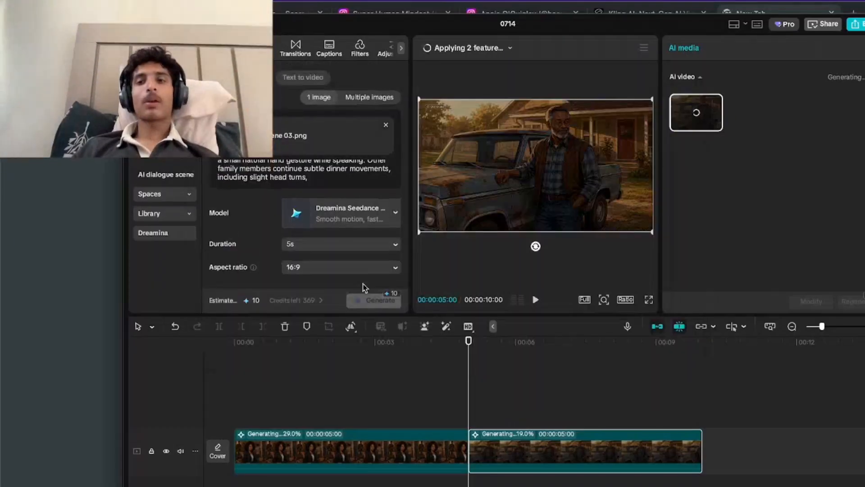
Play back the two generated scene clips through to the end of the timeline.
click(373, 421)
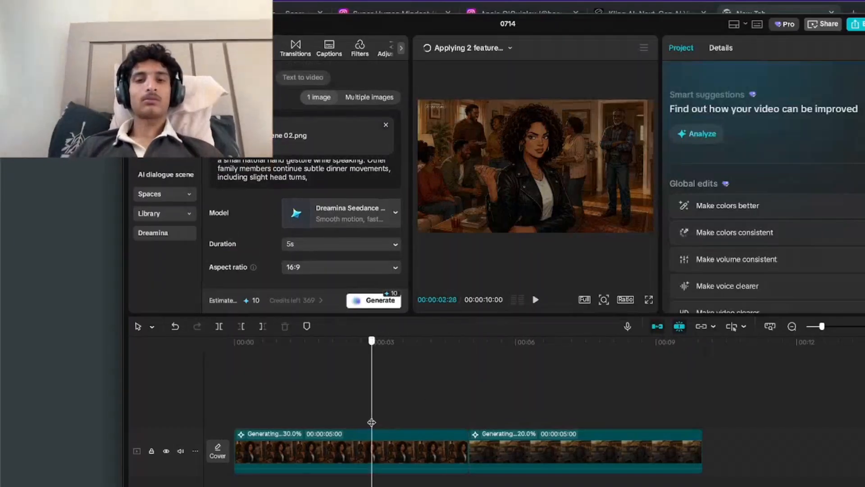
click(448, 424)
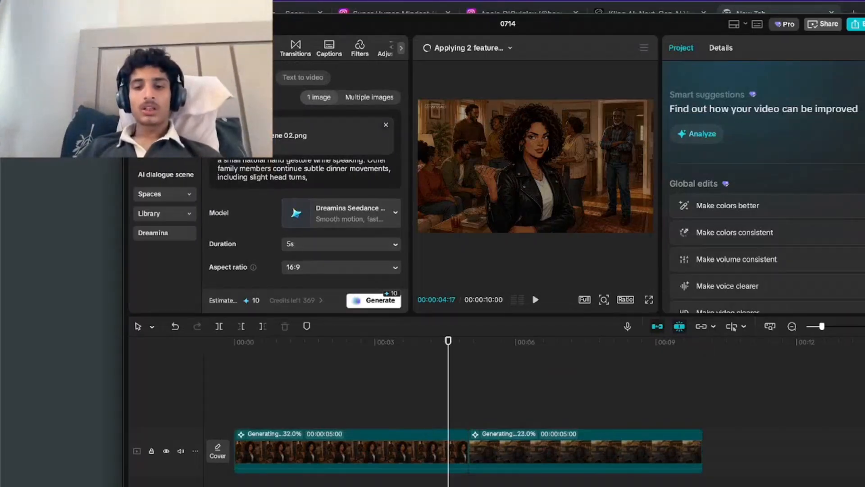
click(373, 373)
click(134, 385)
key(space)
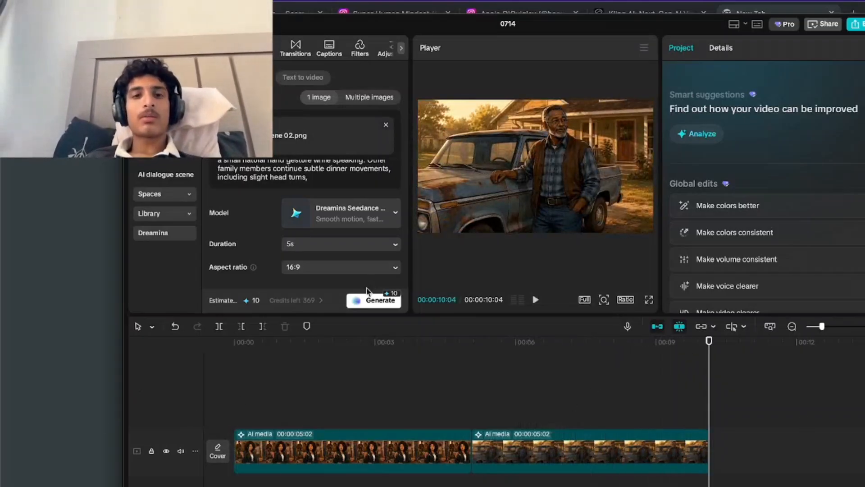
Replace the source image with scene 03.png from the Applications folder and generate its 5-second AI clip after the second clip.
click(387, 127)
click(368, 135)
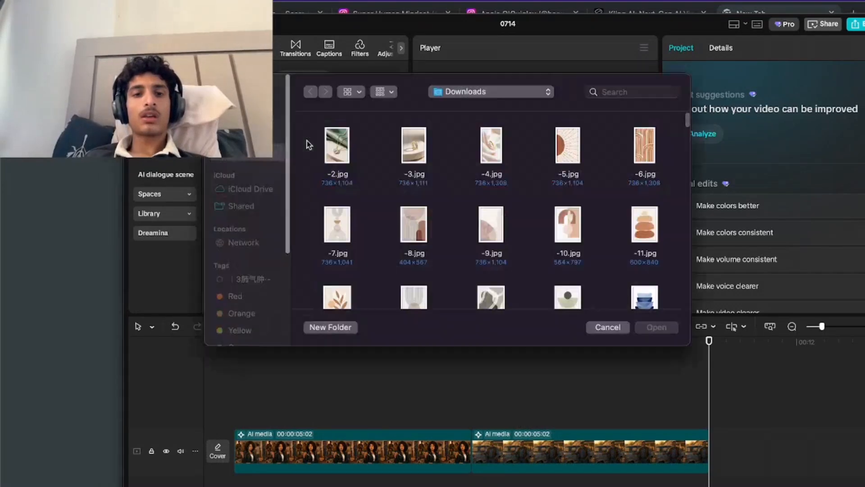
scroll(516, 298, up, 5)
scroll(517, 298, up, 5)
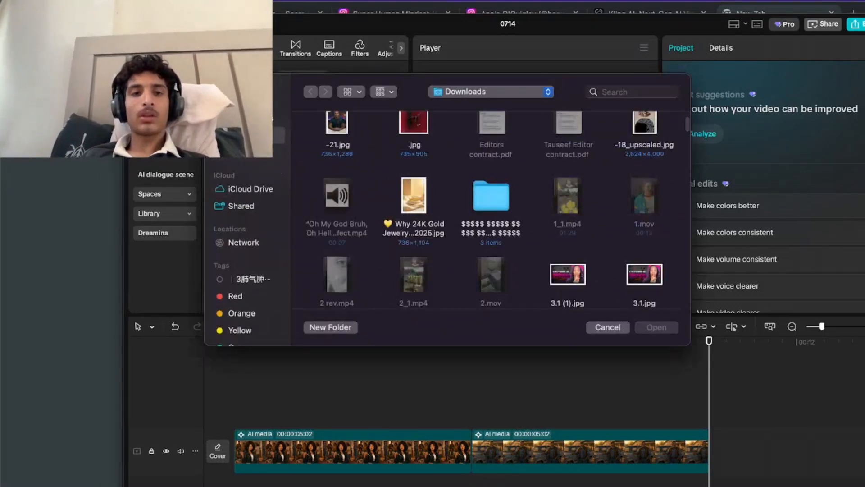
click(253, 119)
scroll(443, 256, down, 15)
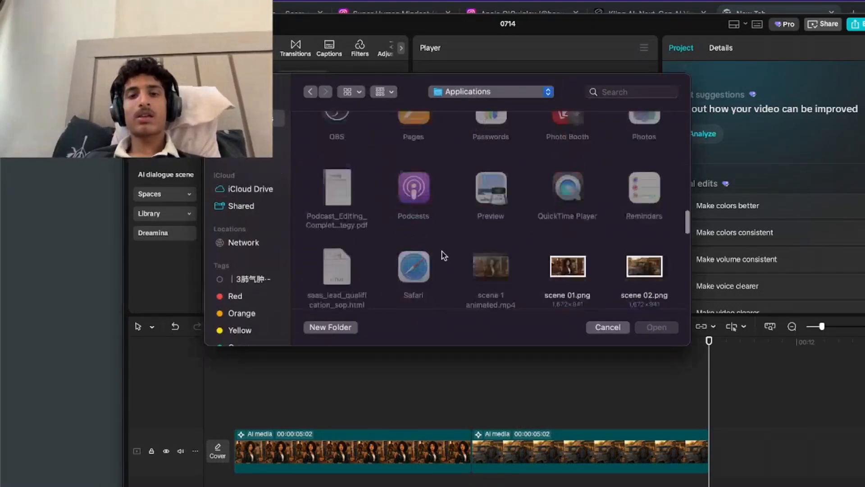
scroll(442, 255, down, 3)
click(319, 245)
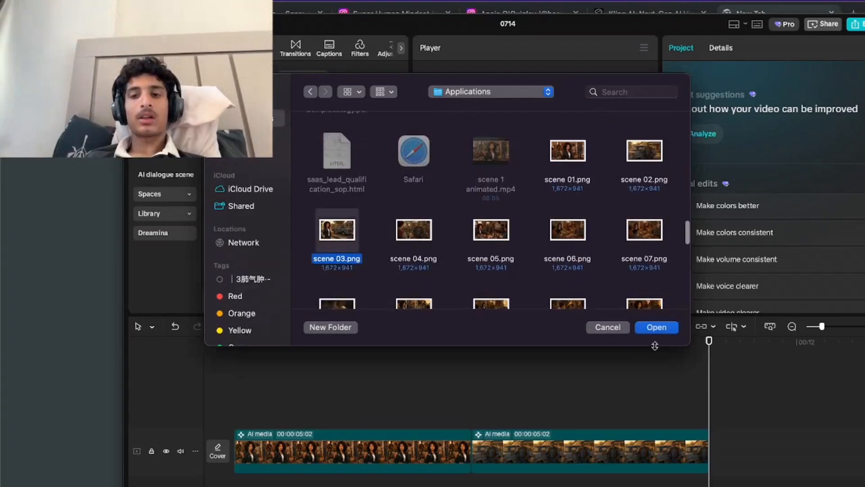
click(655, 327)
click(373, 300)
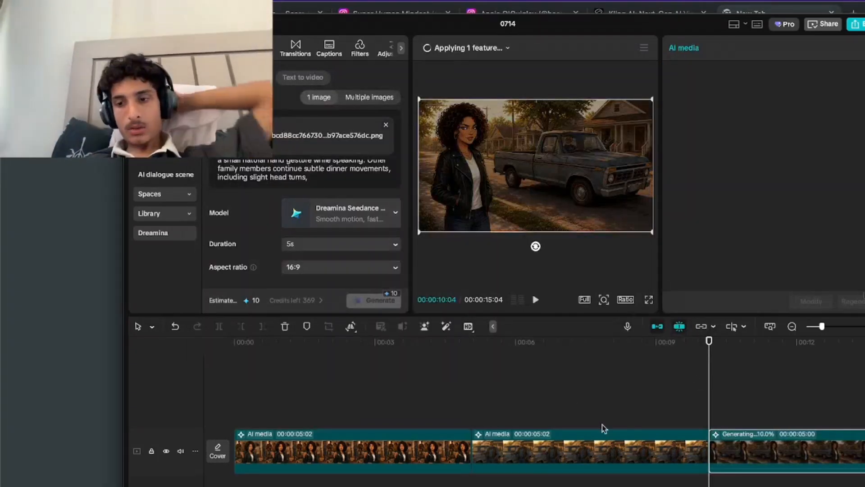
Scrub the playhead over the third clip on the timeline and check the start of its animation prompt.
click(693, 394)
drag(694, 396, 751, 389)
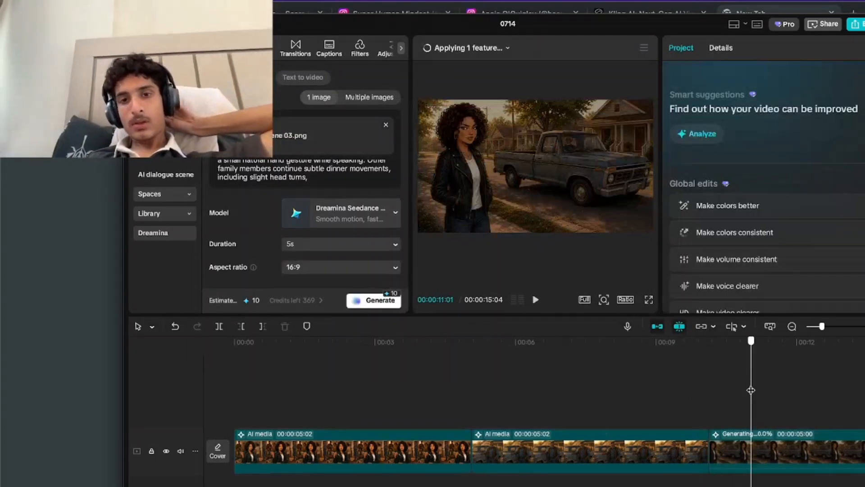
scroll(837, 385, right, 5)
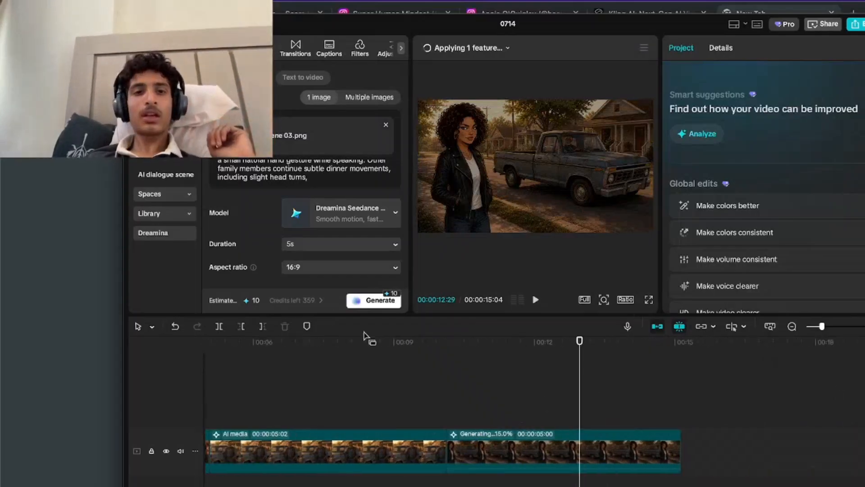
scroll(315, 174, up, 5)
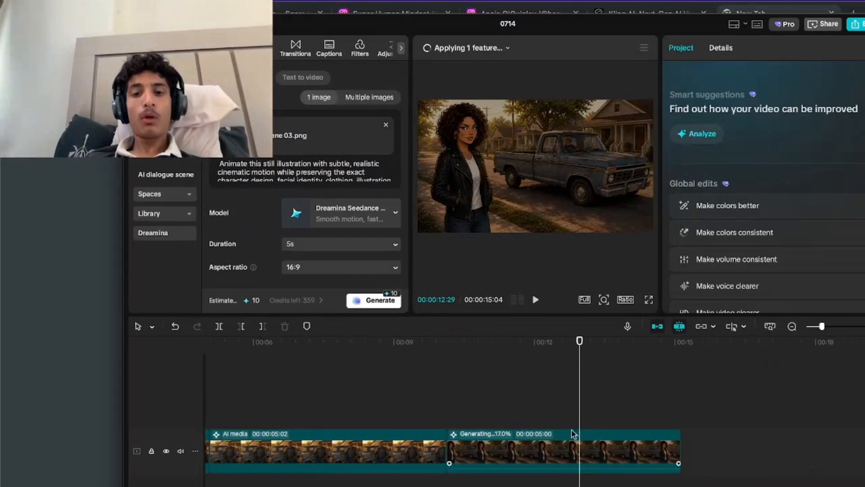
drag(471, 417, 603, 417)
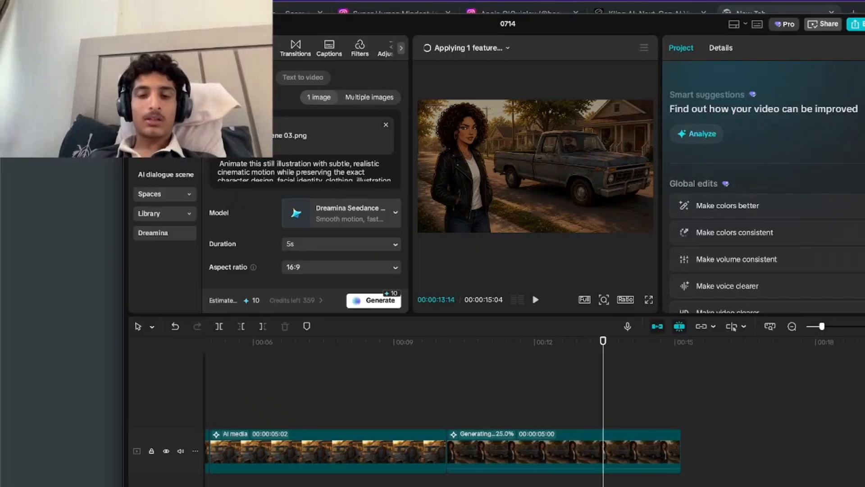
Switch to ChatGPT in the Xperts Solutions Chrome profile and send "we need a customize prompt for every single scene".
right_click(581, 486)
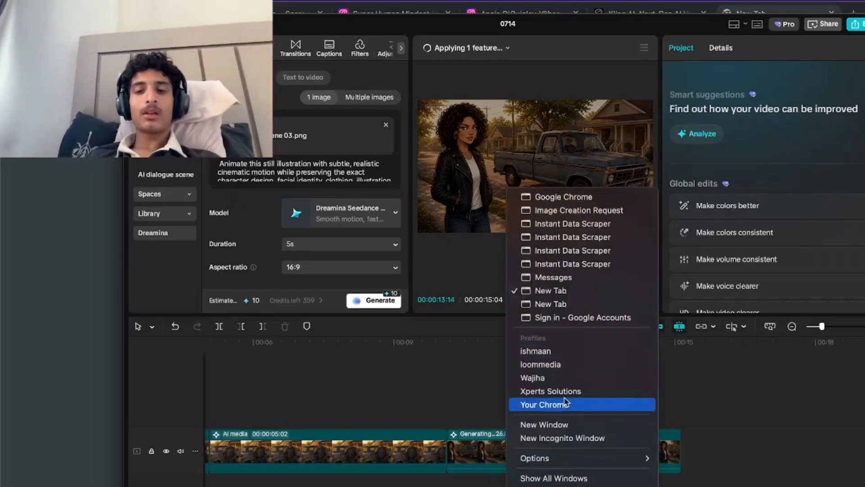
click(551, 390)
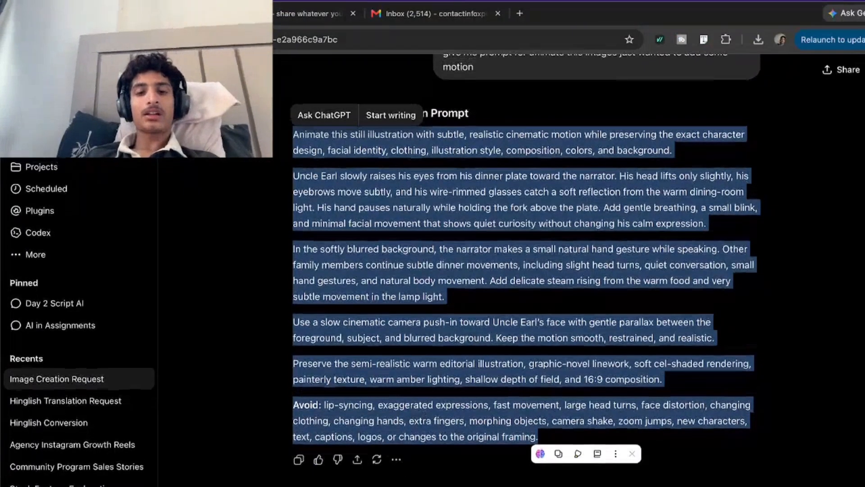
click(423, 404)
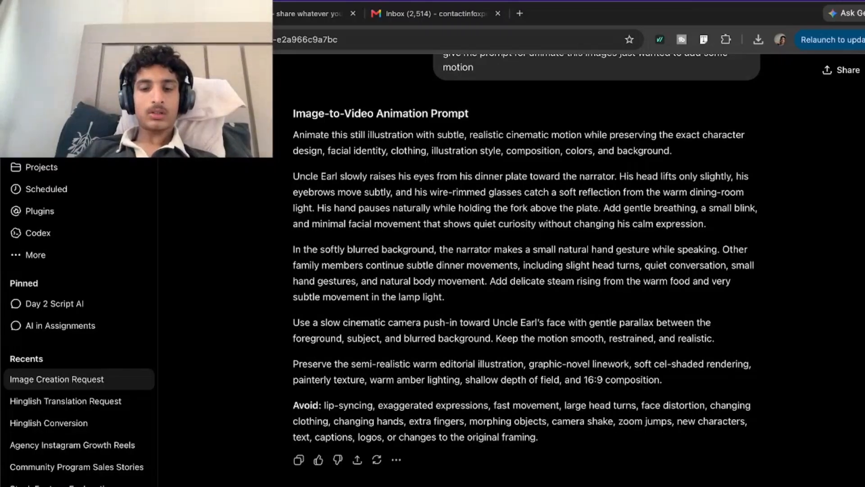
key(Return)
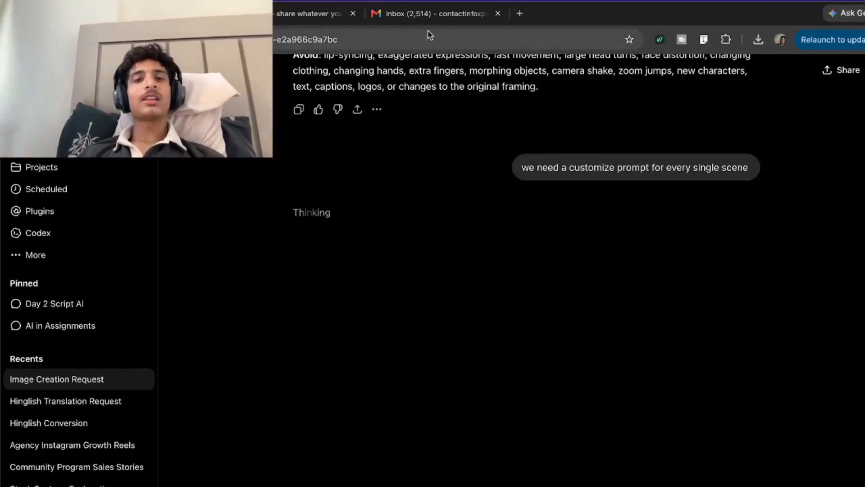
click(434, 20)
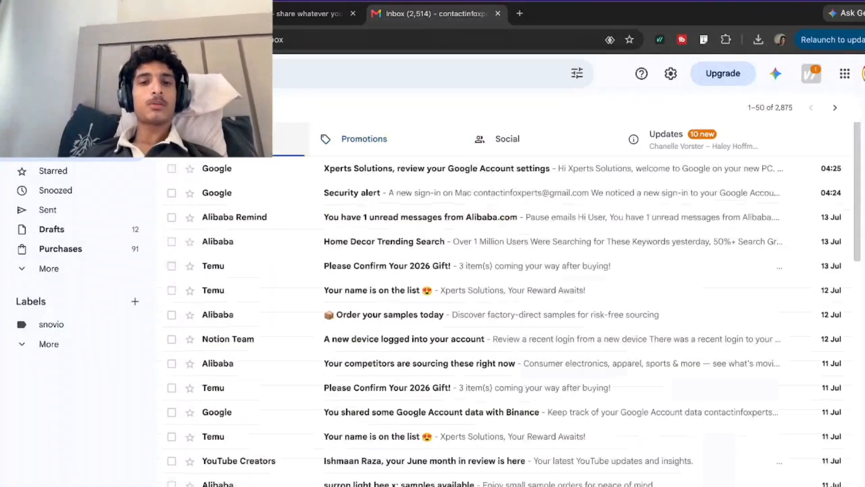
click(154, 14)
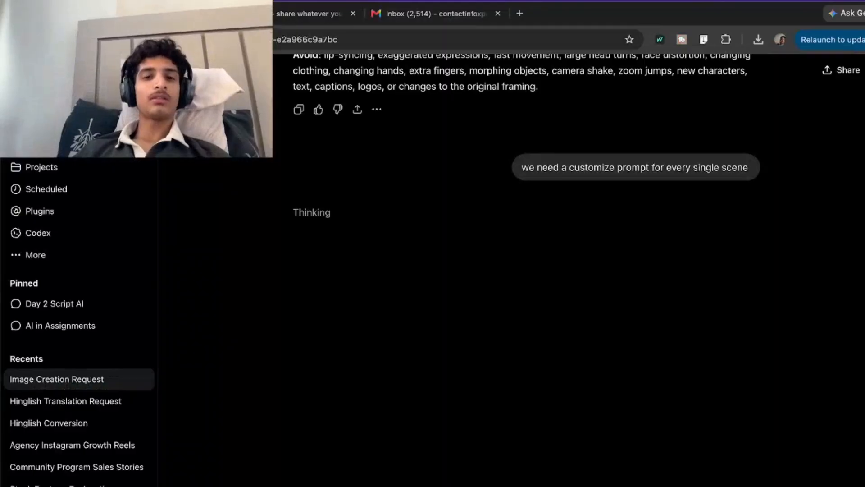
scroll(365, 423, up, 9)
scroll(366, 422, down, 10)
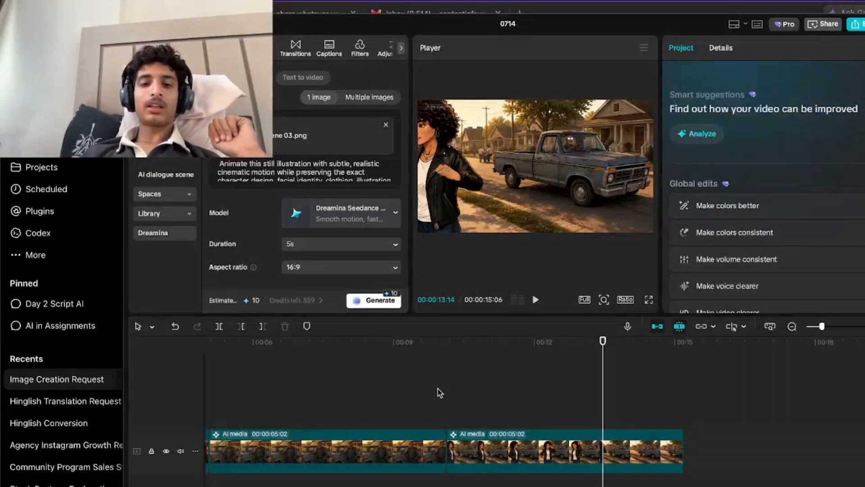
Play the scene 03 clip in CapCut and inspect its frame at 00:00:13:00 in full screen.
key(space)
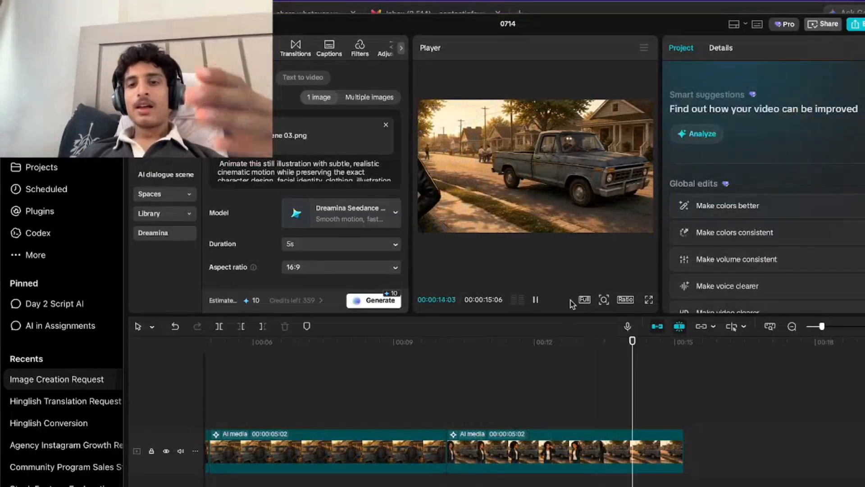
click(581, 371)
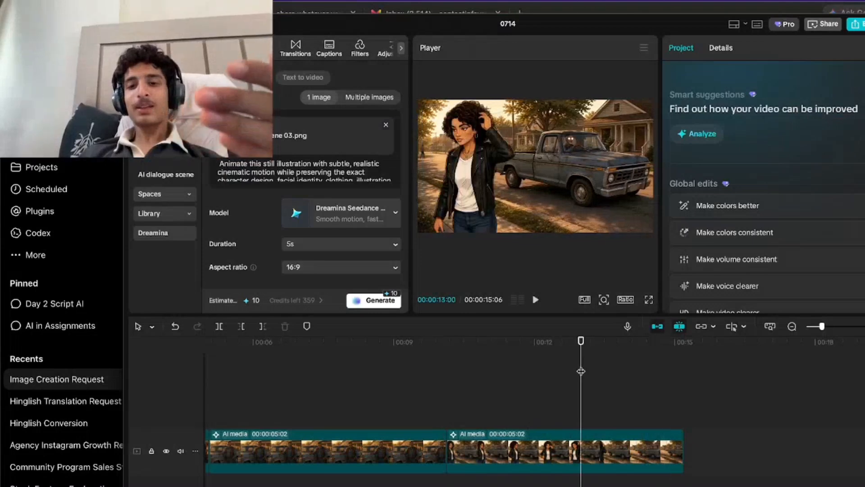
click(649, 301)
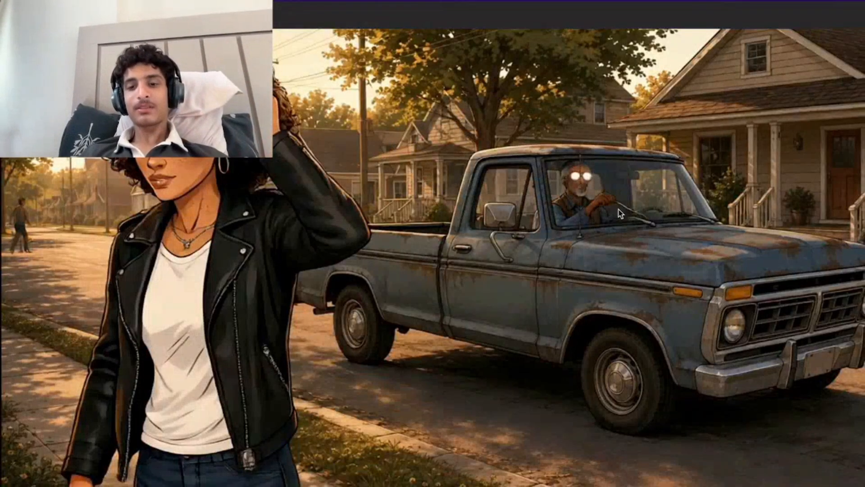
key(Escape)
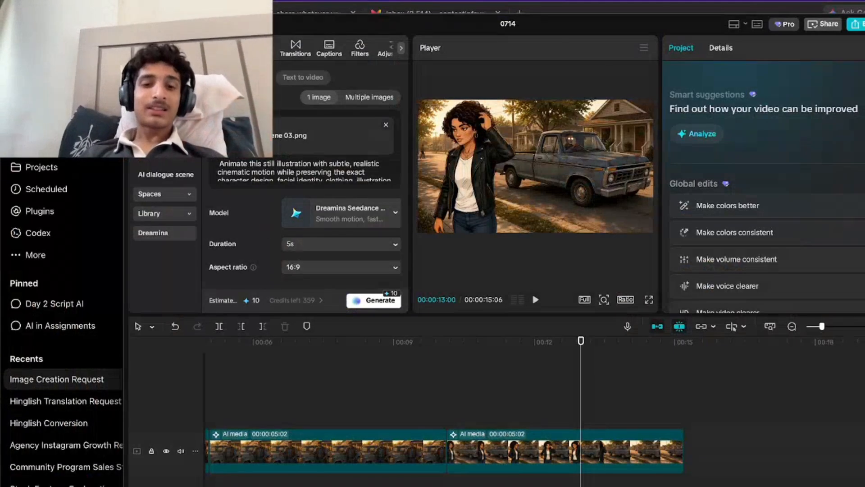
Copy the Scene 3 prompt from ChatGPT over CapCut's animation prompt and generate a new 5-second, 16:9 clip from scene 03.png.
key(super+Tab)
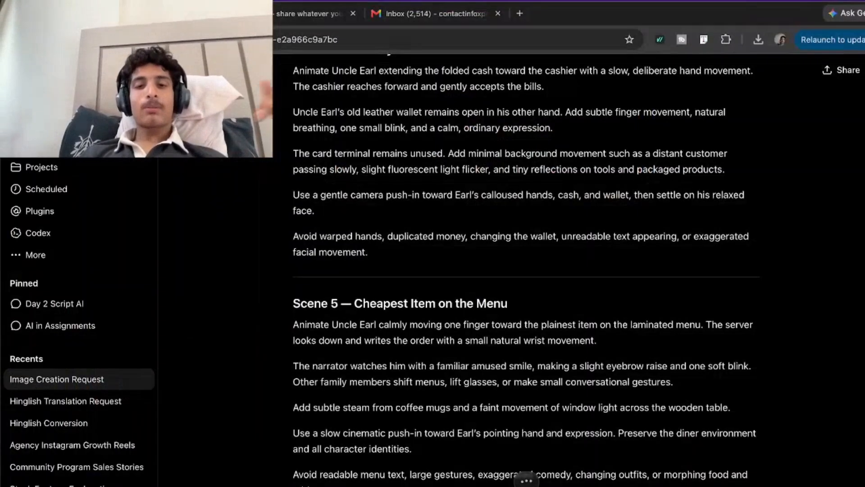
scroll(445, 366, up, 9)
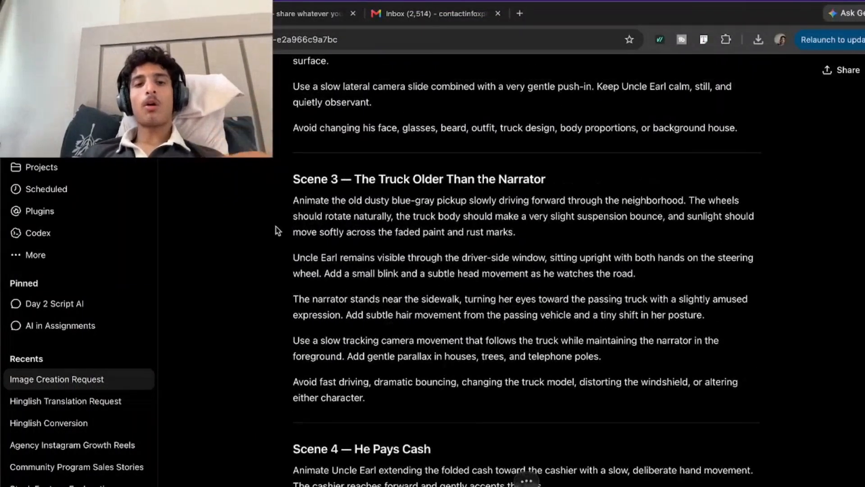
drag(293, 198, 454, 423)
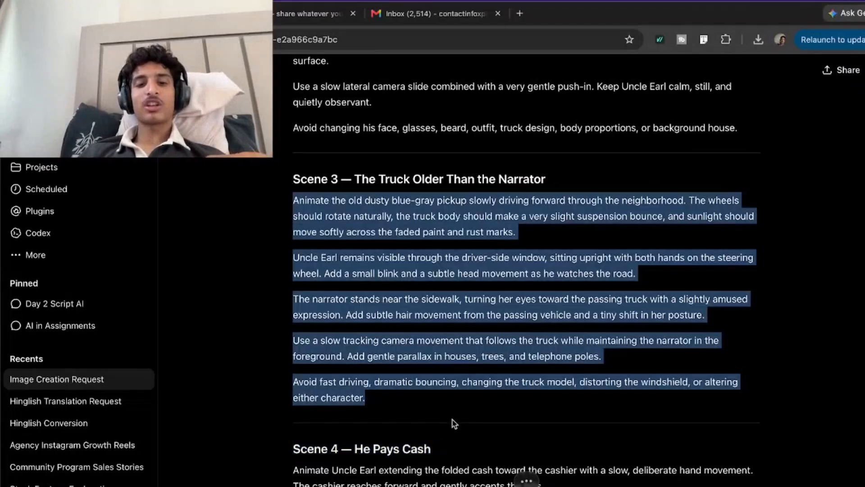
key(super+Tab)
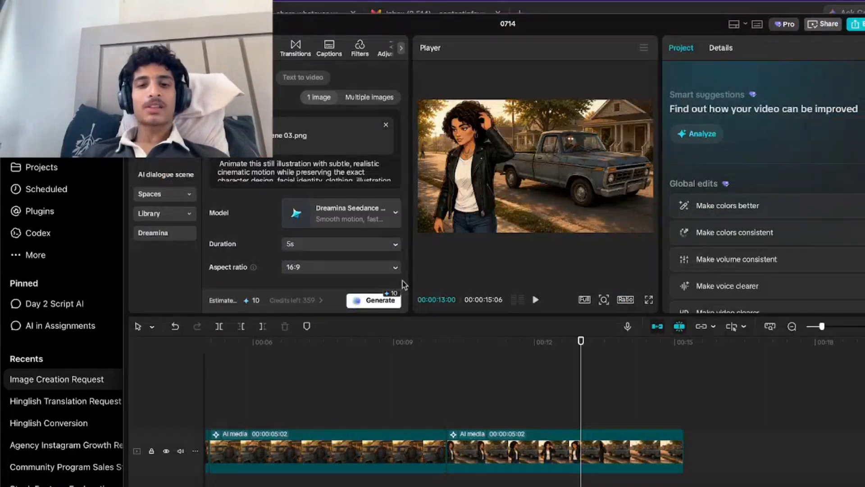
triple_click(340, 172)
key(ctrl+v)
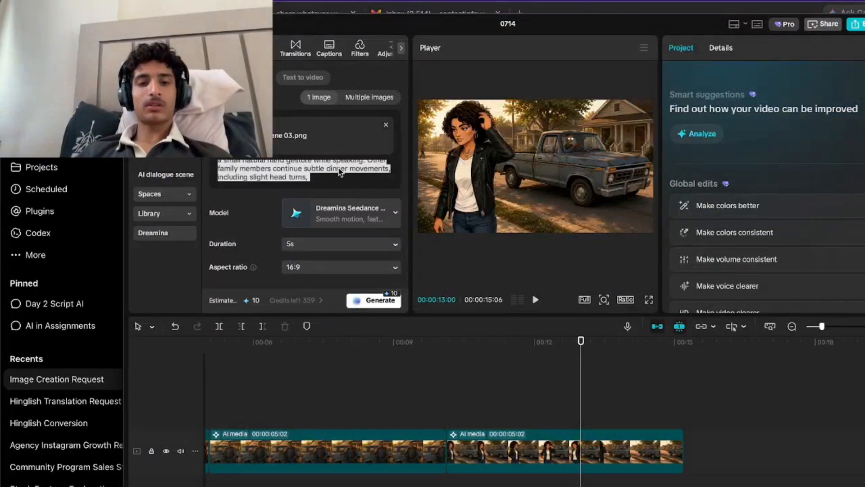
click(365, 302)
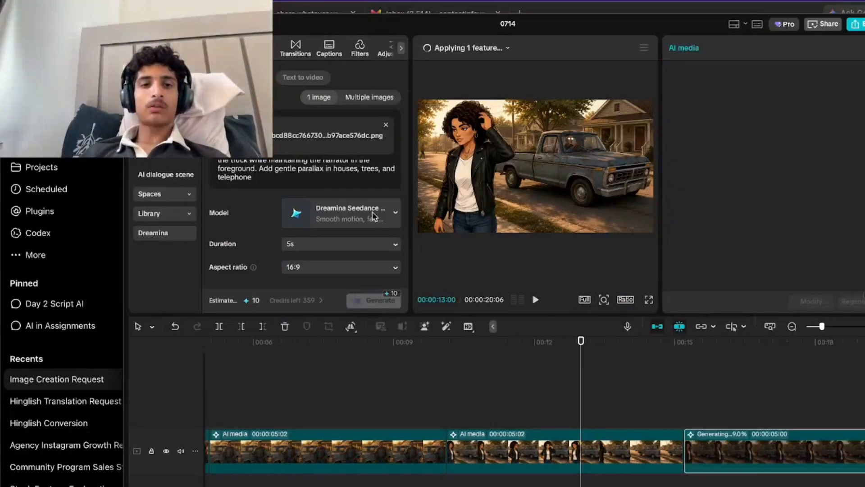
Switch to ChatGPT and read through the customized animation prompts for scenes 3 to 5.
key(super+Tab)
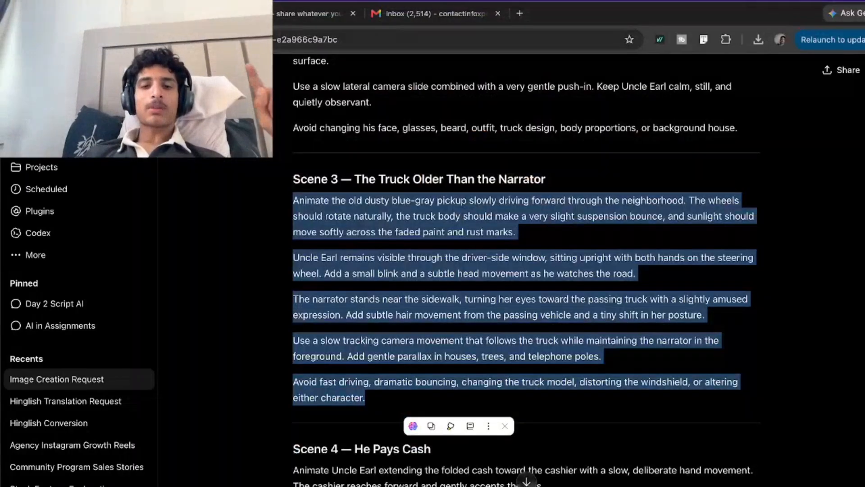
click(373, 399)
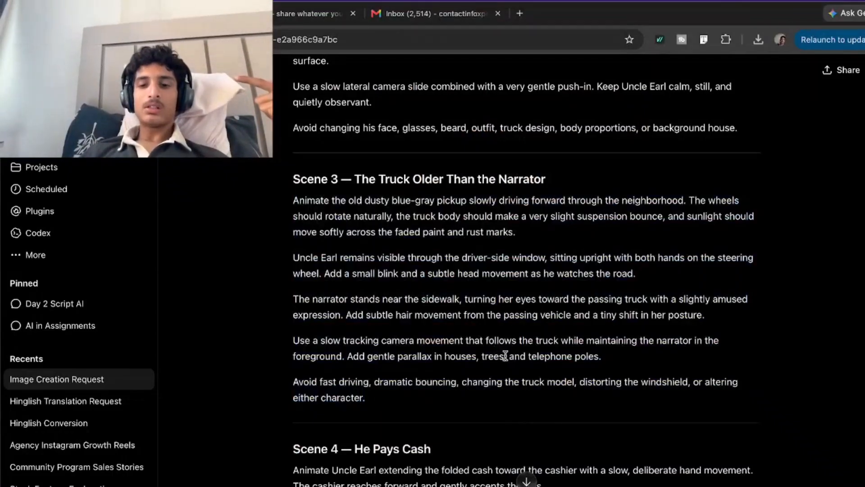
drag(508, 355, 556, 380)
click(464, 380)
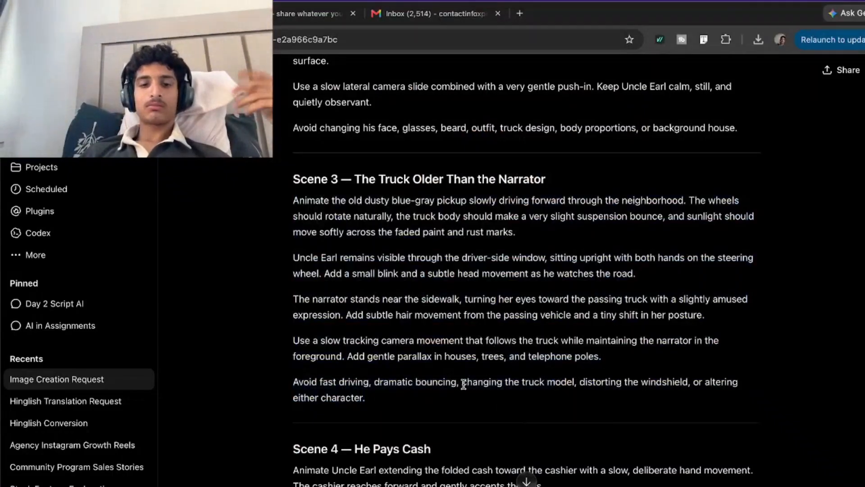
scroll(463, 384, up, 2)
scroll(464, 384, down, 10)
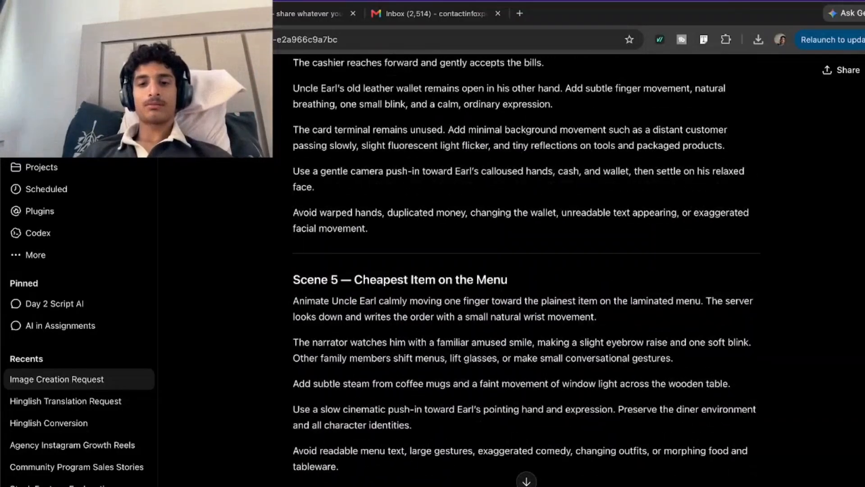
Switch to CapCut, review the regenerated scene 03 clip, and play the timeline from the beginning.
key(super+Tab)
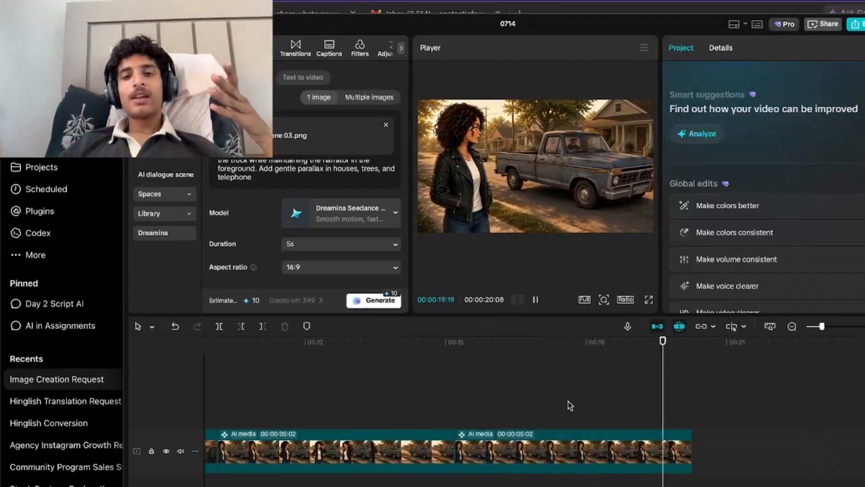
click(505, 407)
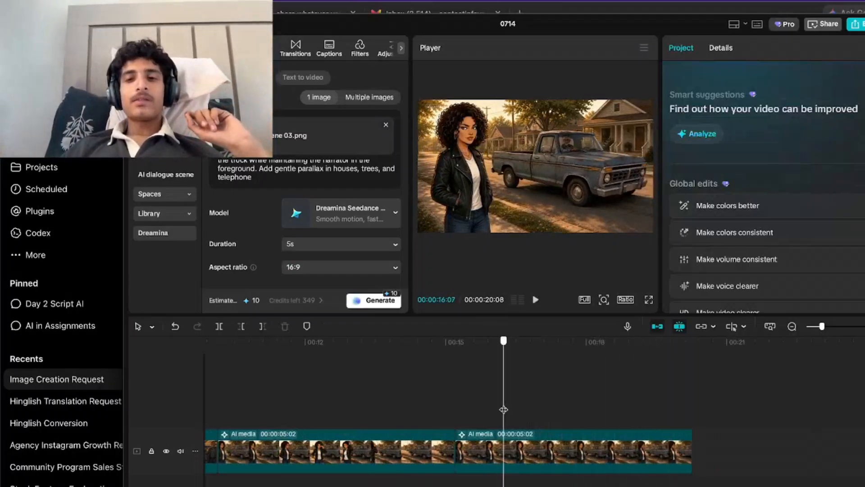
drag(504, 408, 2, 348)
key(space)
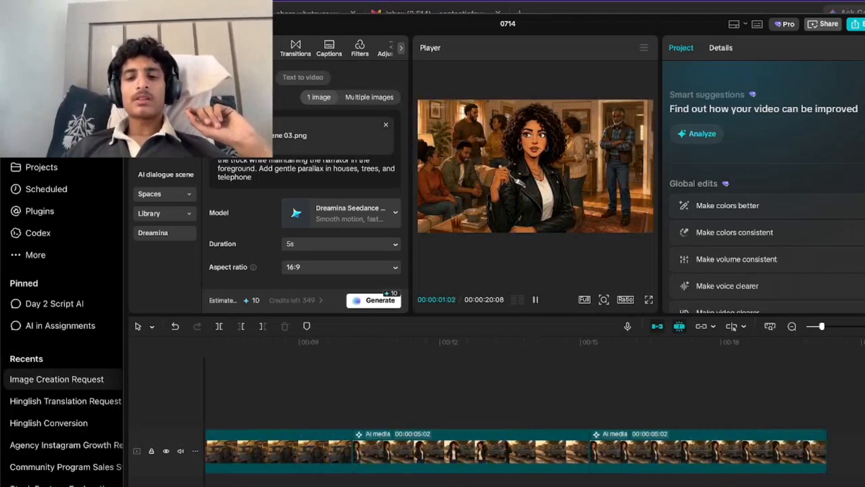
Delete the first of the two scene 03 clips from the timeline along with its generated results.
click(538, 464)
key(Delete)
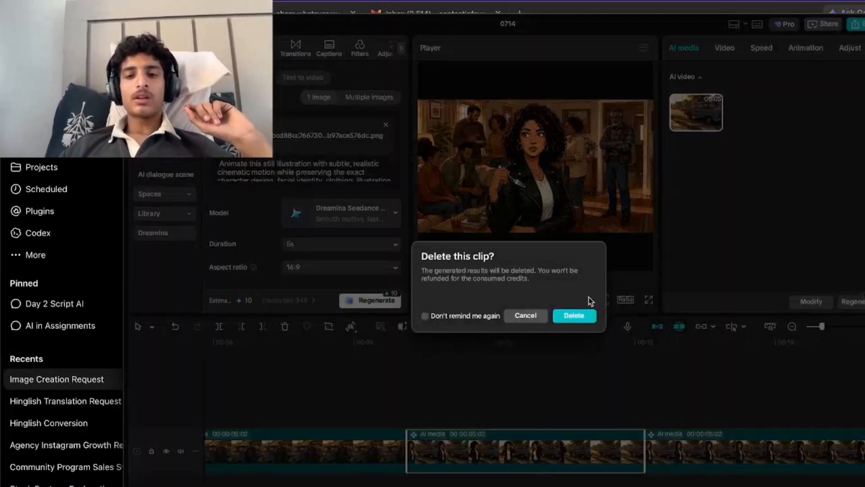
click(578, 318)
click(409, 432)
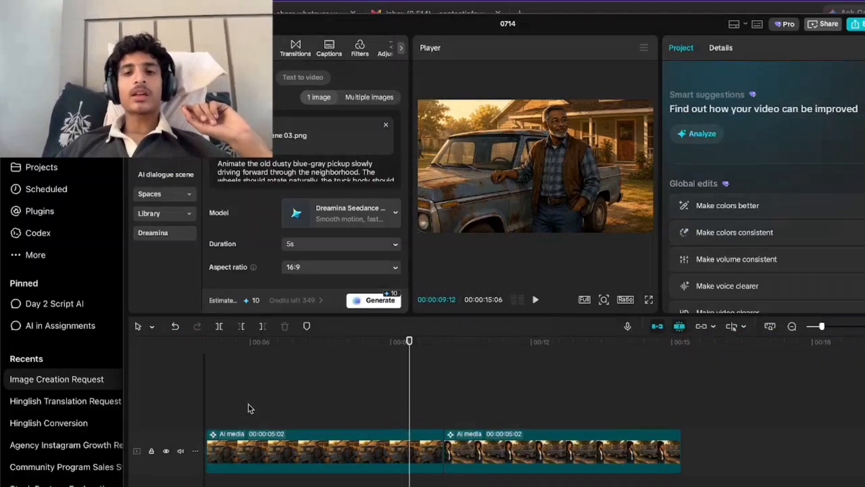
Play the timeline from the start and check the first clip against the voiceover.
scroll(248, 404, left, 6)
drag(289, 400, 198, 399)
key(space)
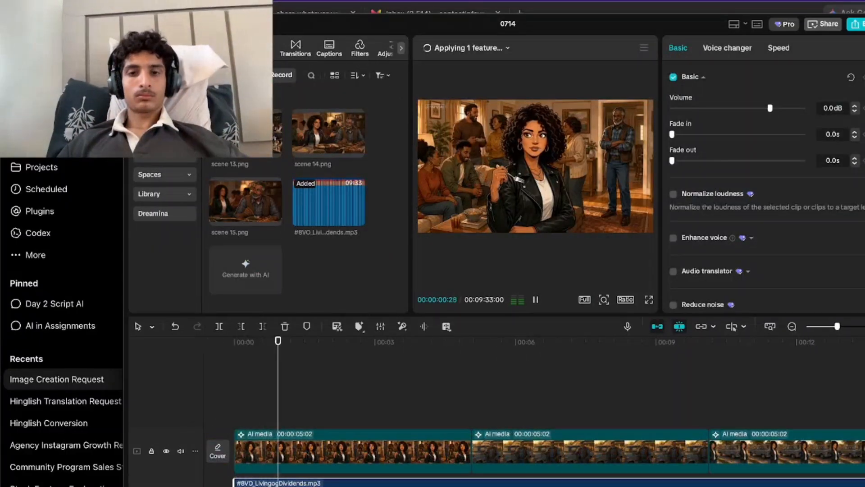
key(super+equal)
scroll(534, 406, left, 3)
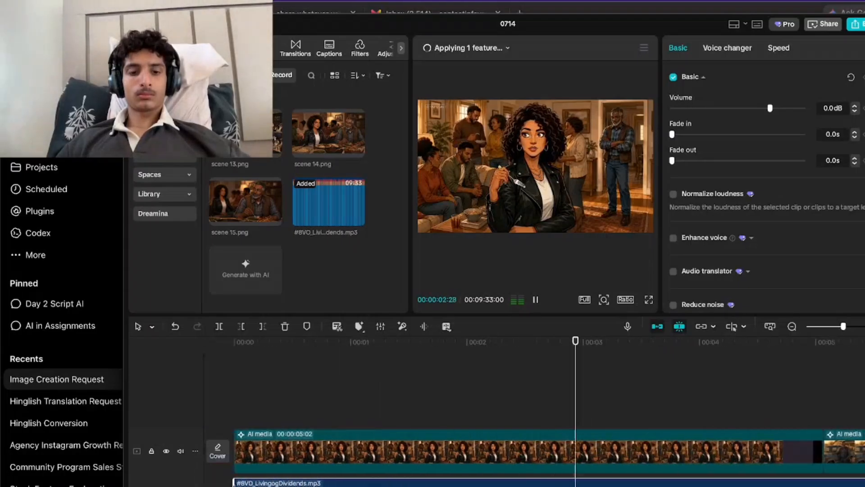
click(175, 408)
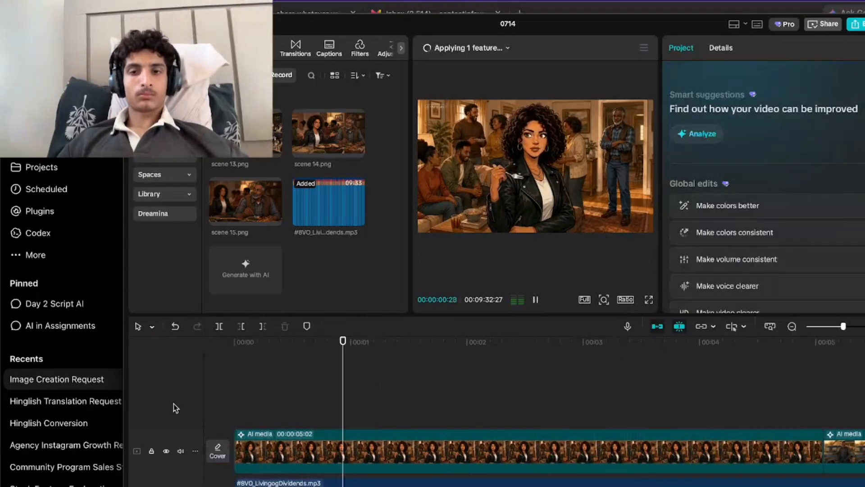
Replay the cut from the first to the second clip with the voiceover, starting at about 3 seconds.
scroll(377, 459, right, 8)
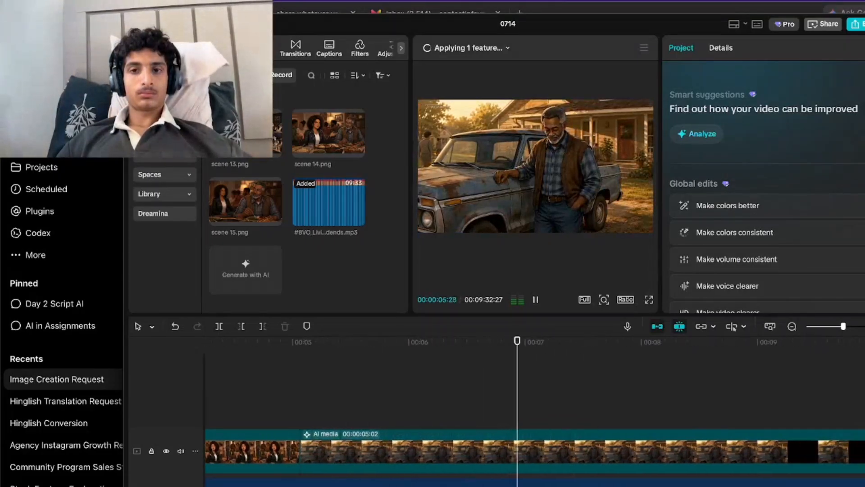
scroll(320, 412, left, 3)
click(320, 412)
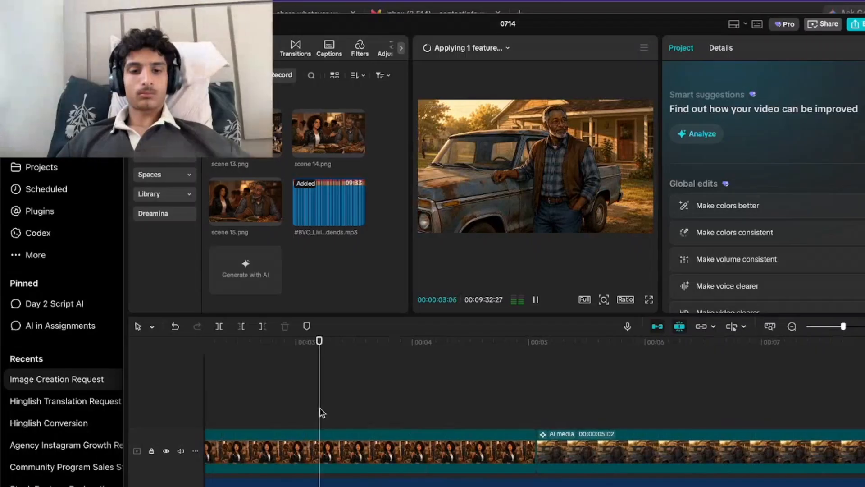
key(space)
key(space)
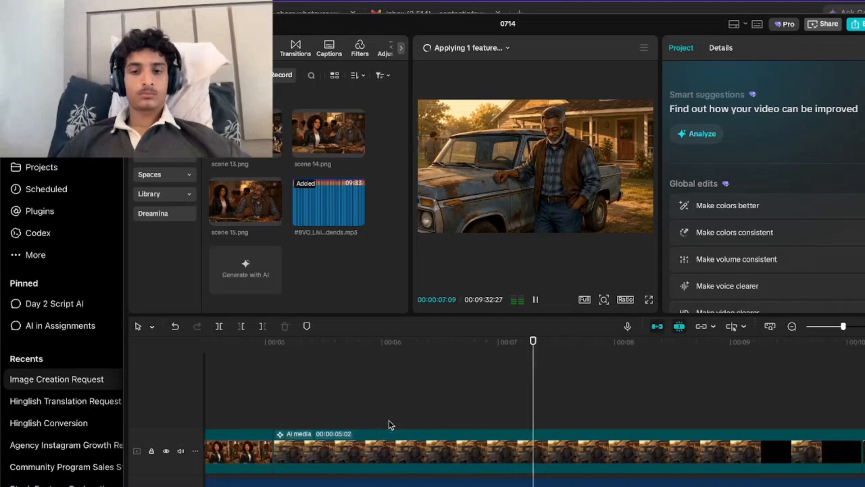
Check the second clip and its cut into the truck clip at about 10 seconds against the voiceover.
scroll(391, 424, down, 5)
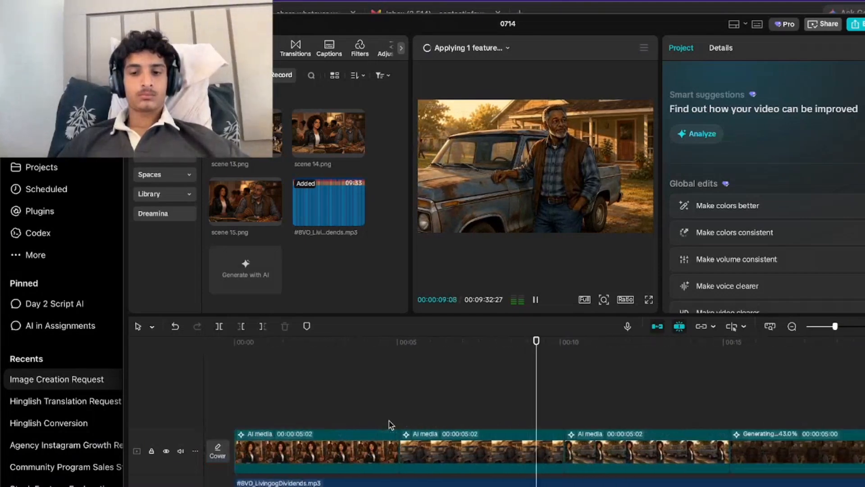
scroll(391, 425, right, 3)
click(393, 424)
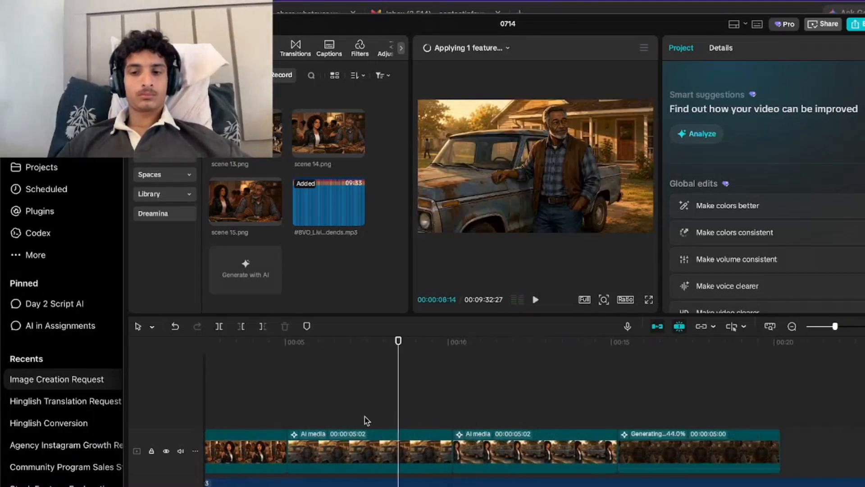
click(364, 418)
click(450, 417)
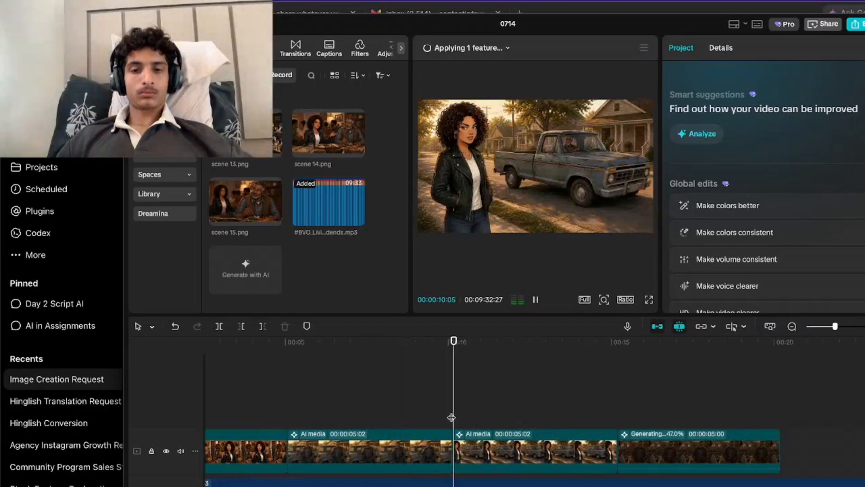
key(space)
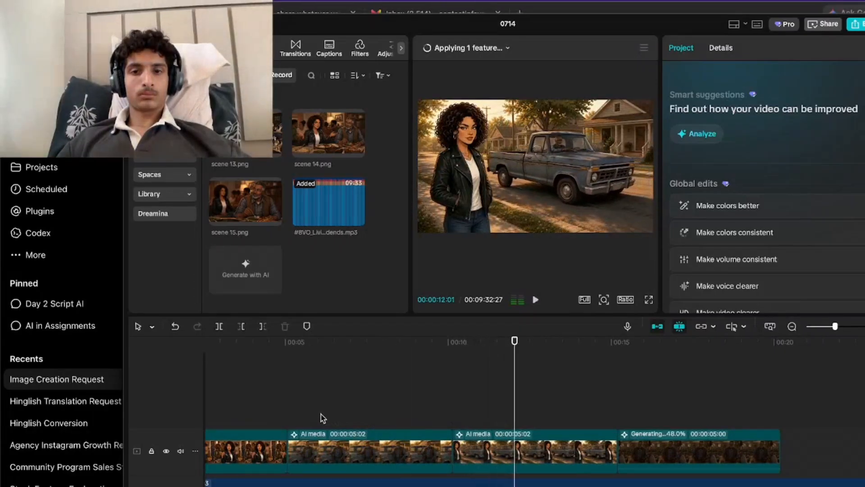
click(302, 422)
key(space)
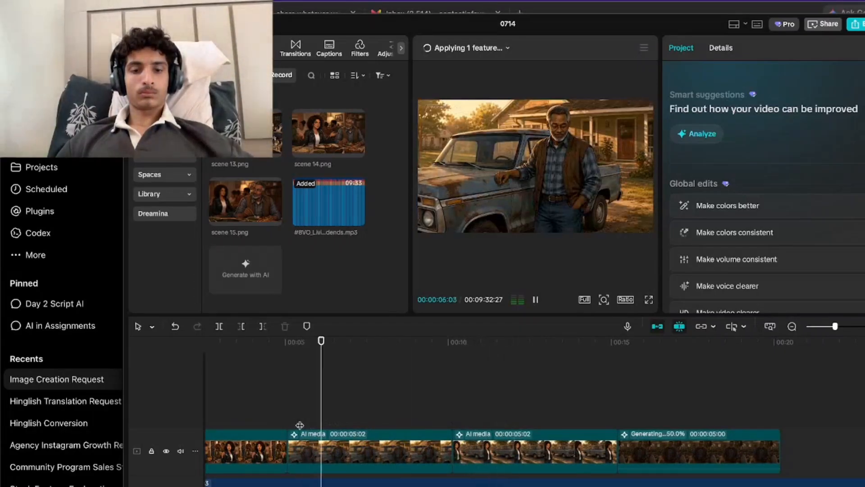
Play the fourth clip, the cash payment in the store, from about 15 seconds with the voiceover.
click(610, 412)
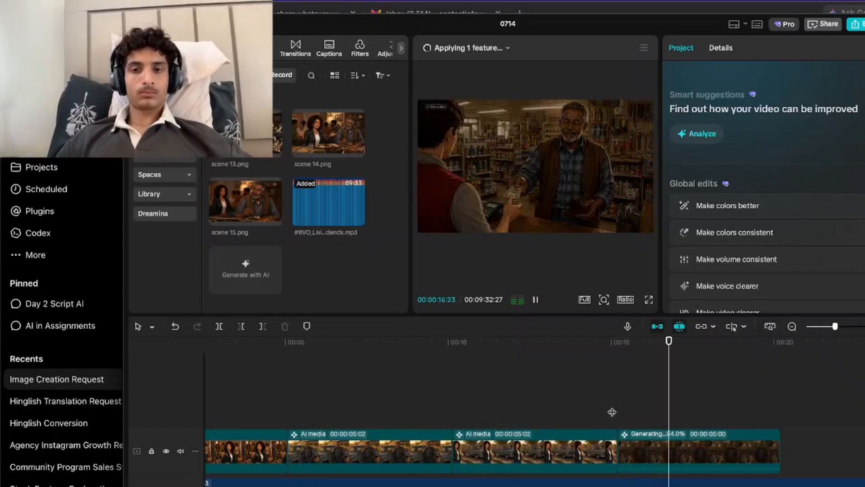
key(space)
key(space)
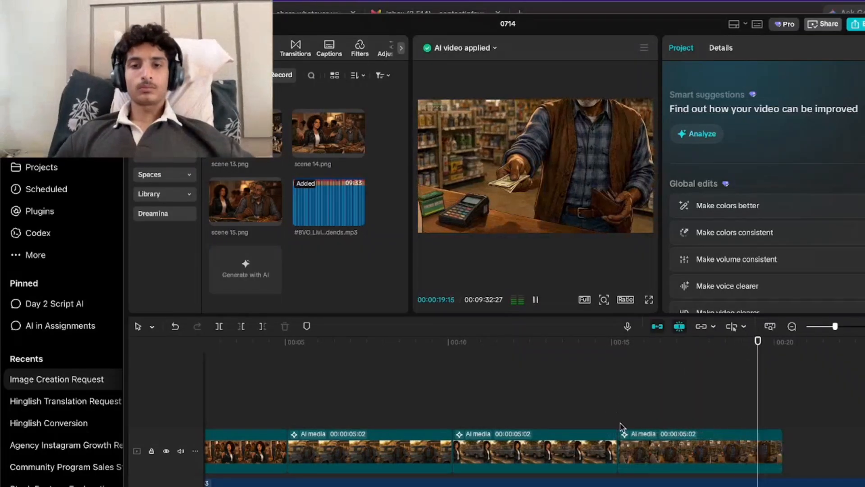
click(620, 403)
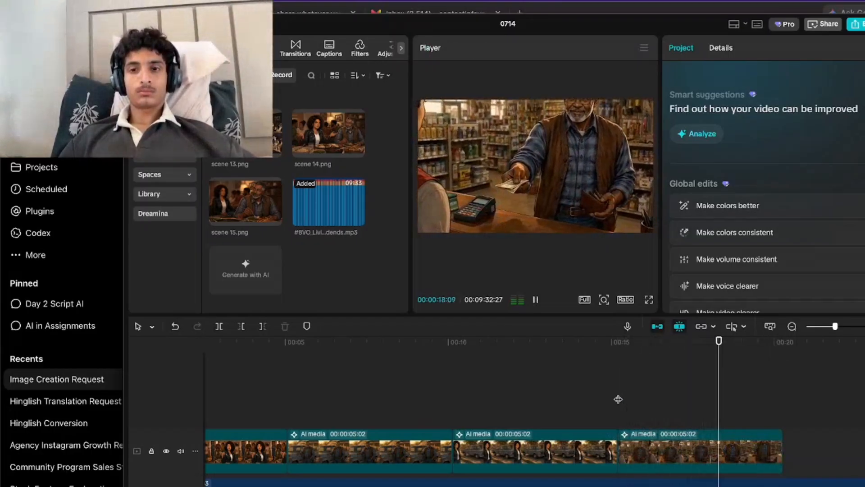
Replay the second to fifth clips at several points on the timeline to check their timing against the voiceover.
click(530, 440)
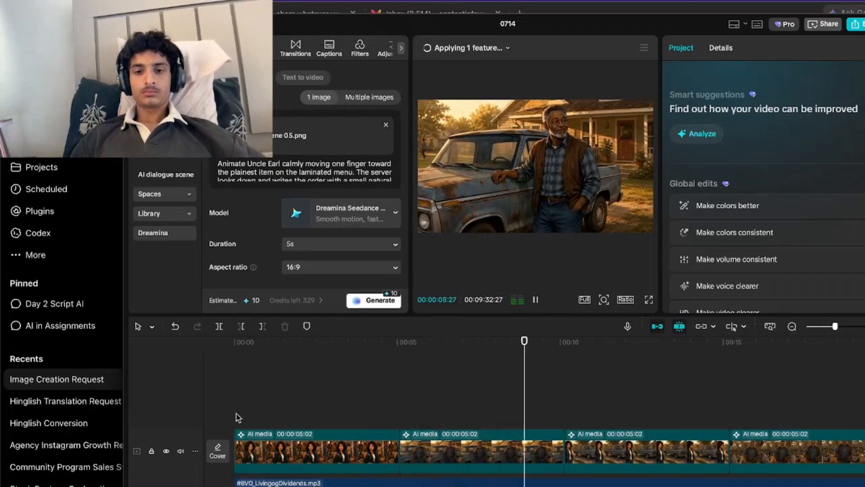
click(406, 412)
click(732, 380)
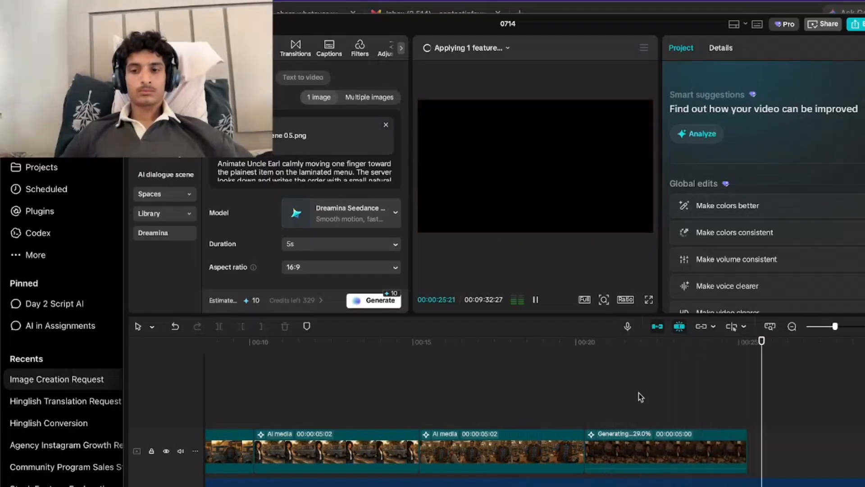
click(480, 422)
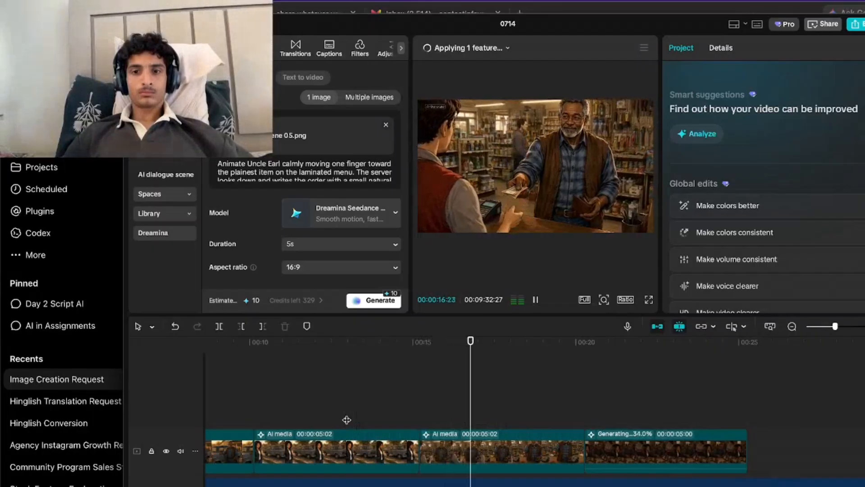
click(266, 425)
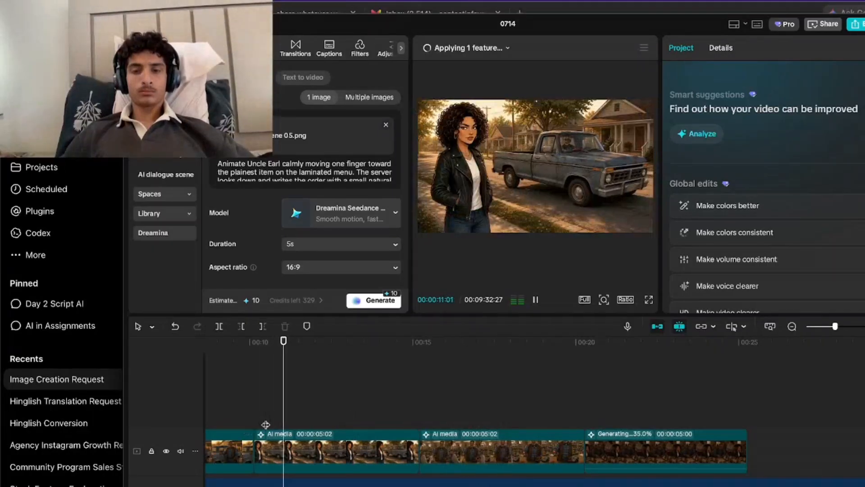
scroll(261, 419, left, 3)
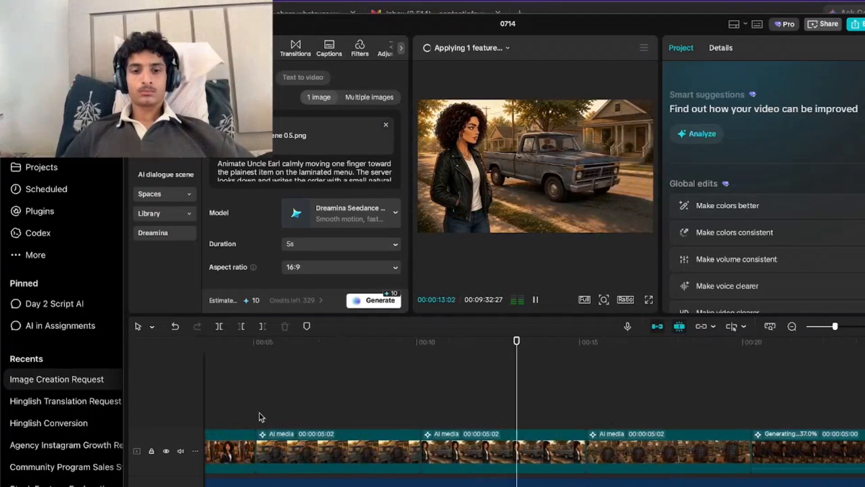
click(246, 412)
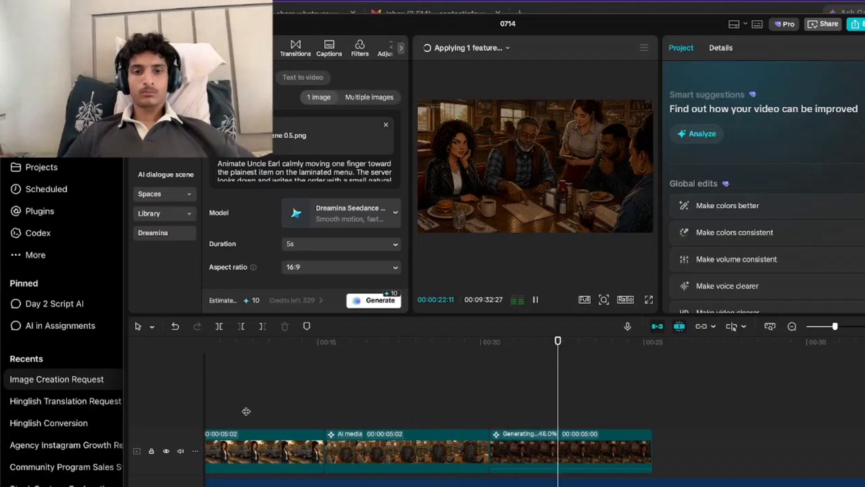
Preview the fifth clip, the diner scene, from about 20 seconds and check the remaining AI credits balance.
click(491, 423)
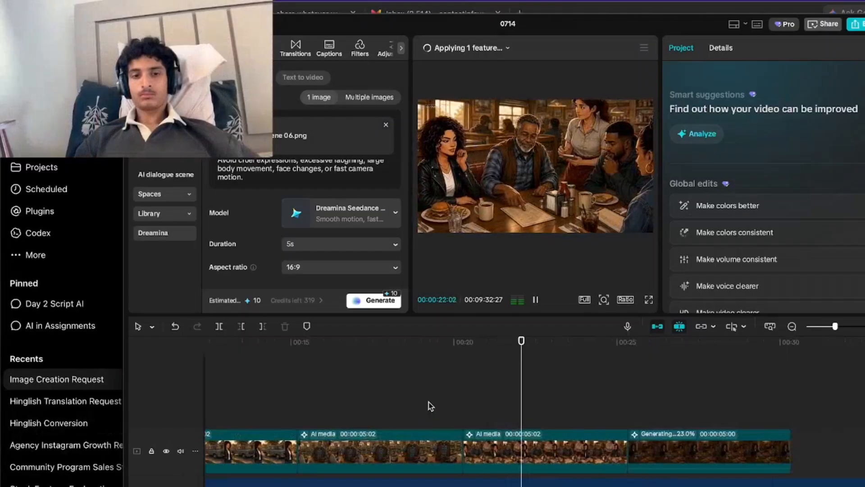
click(320, 300)
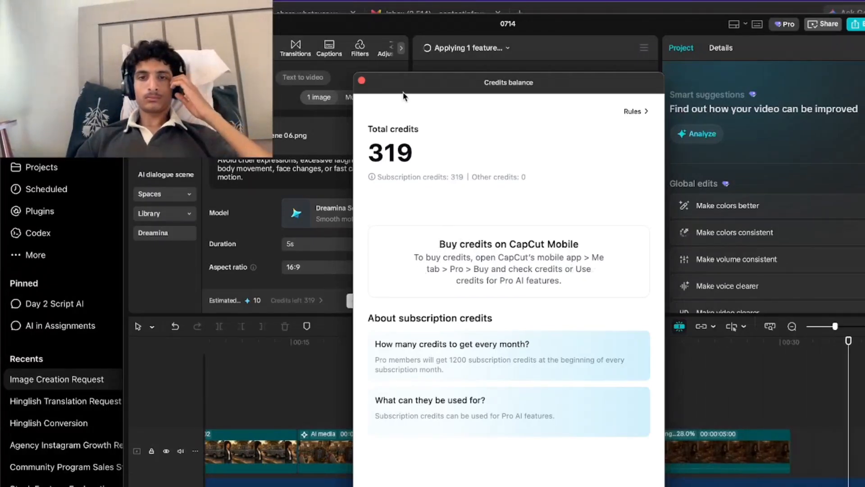
click(362, 81)
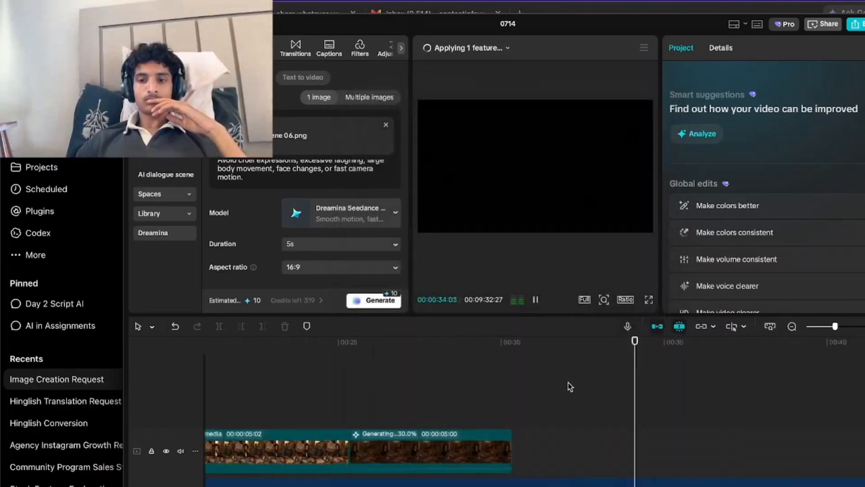
Return to the start of the timeline and play the opening clips with the voiceover.
scroll(568, 382, left, 10)
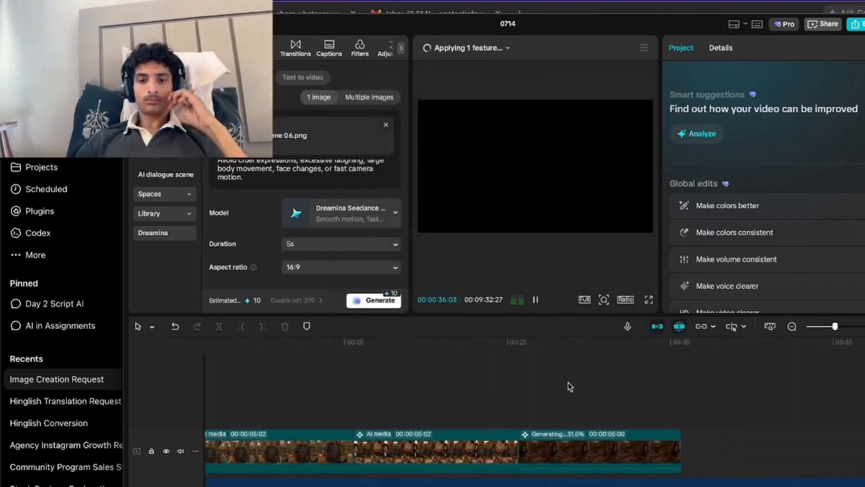
scroll(320, 424, left, 9)
scroll(320, 425, left, 3)
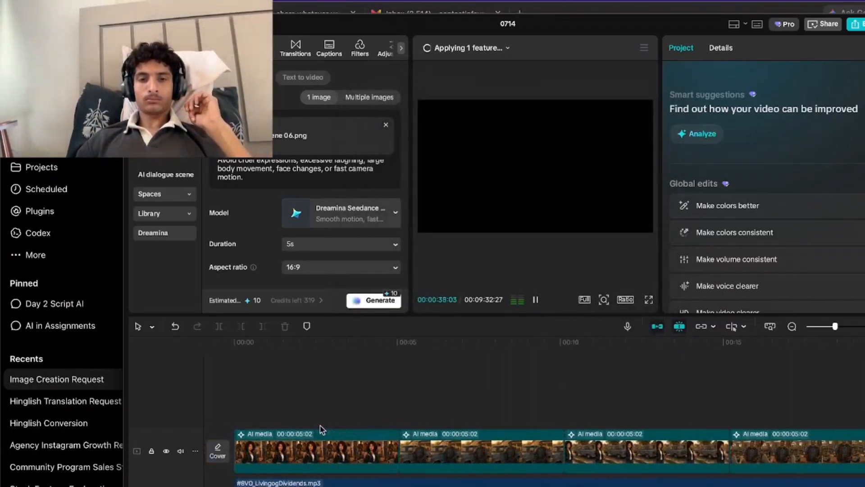
click(337, 411)
click(244, 412)
key(space)
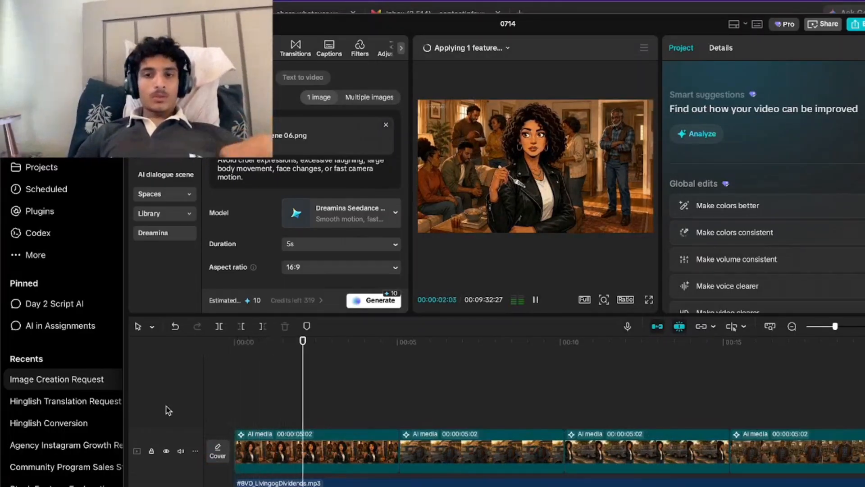
key(space)
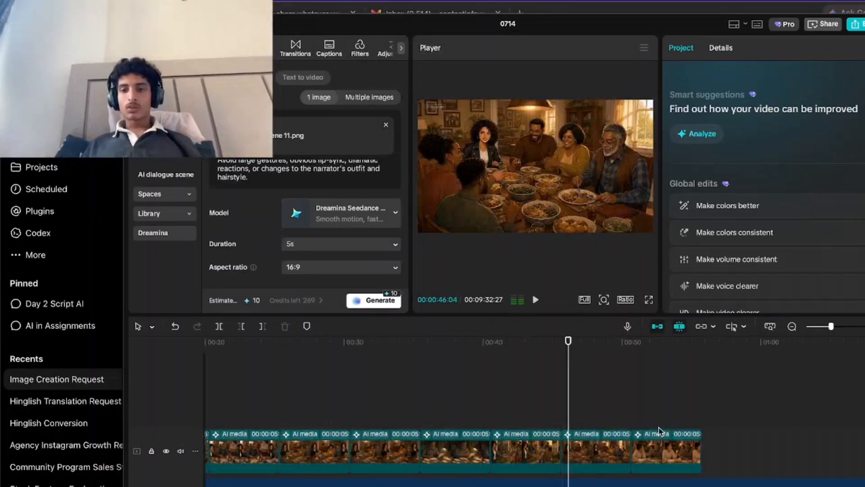
Replay the first clip from the start of the timeline in short stretches against the voiceover.
click(645, 419)
drag(645, 421, 92, 408)
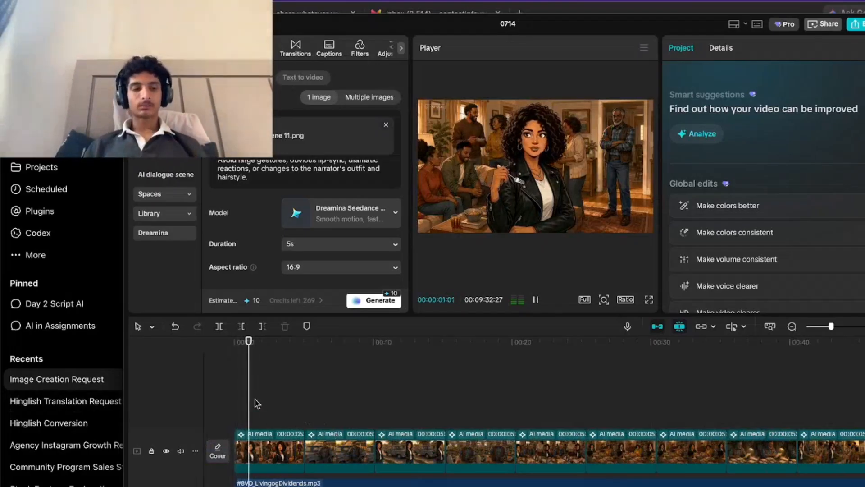
key(space)
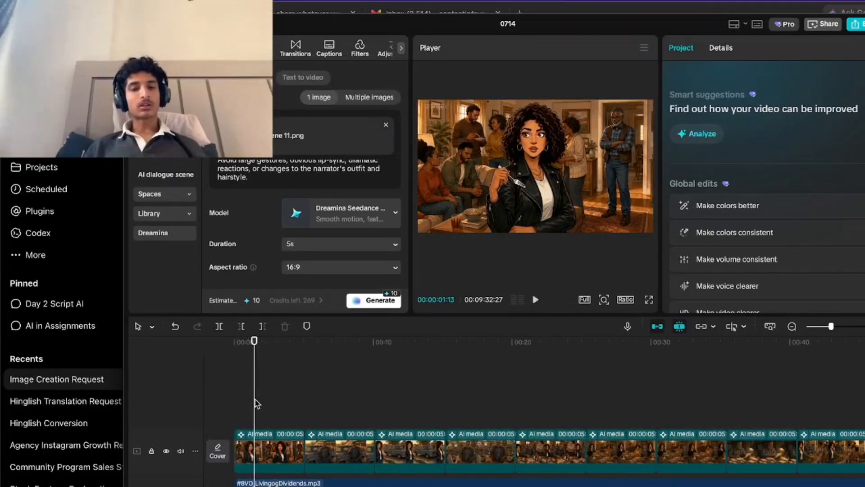
key(space)
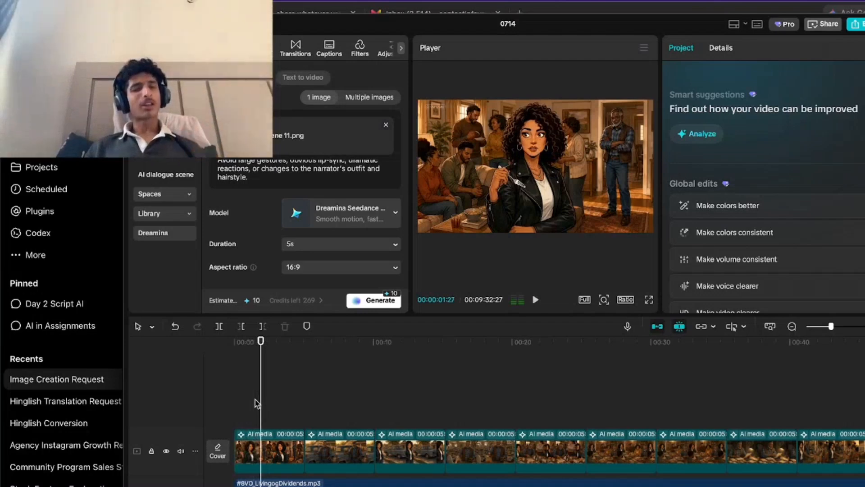
key(space)
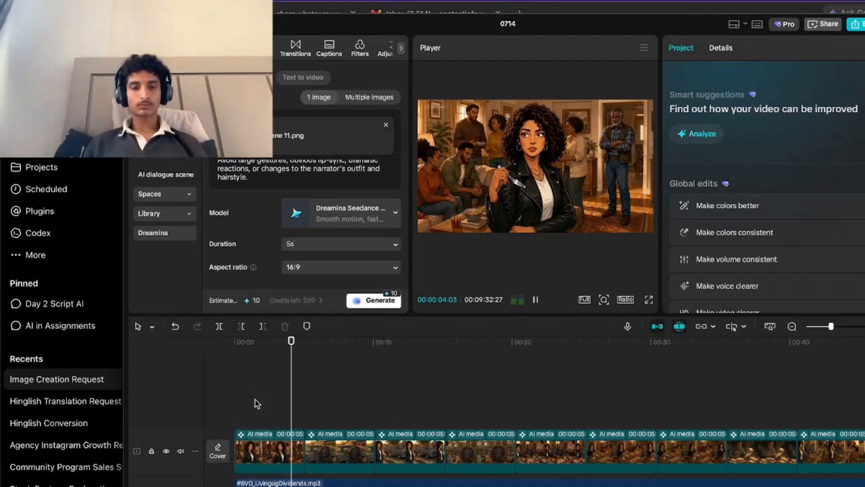
Trim the end of the first clip, the woman in the living room, at about 4 seconds.
key(space)
click(268, 400)
key(space)
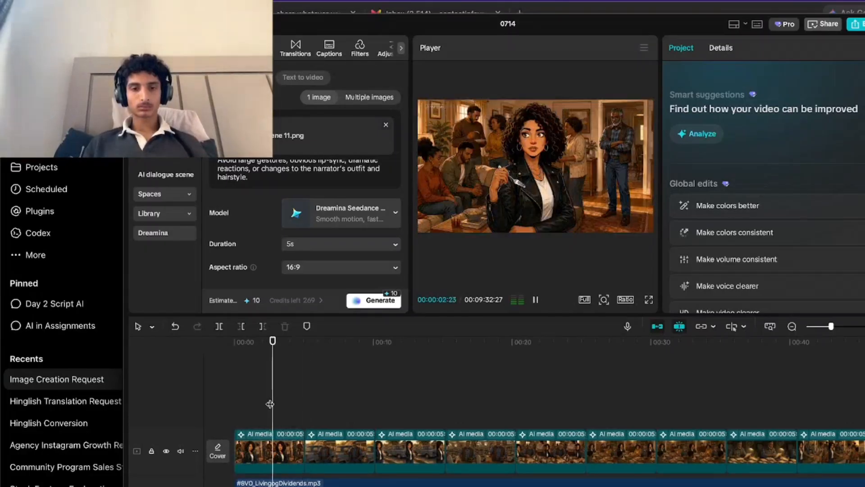
key(space)
click(262, 328)
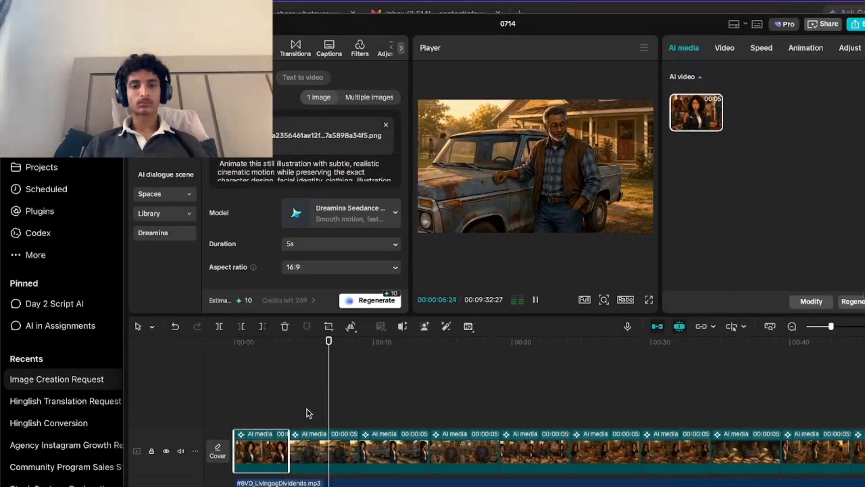
Split the second clip, the man beside the parked truck, at about 6 seconds and delete its remainder.
key(space)
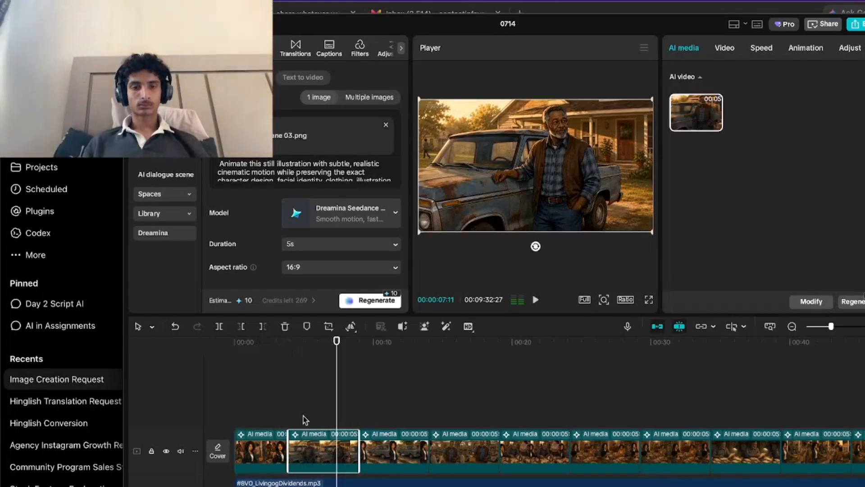
click(303, 422)
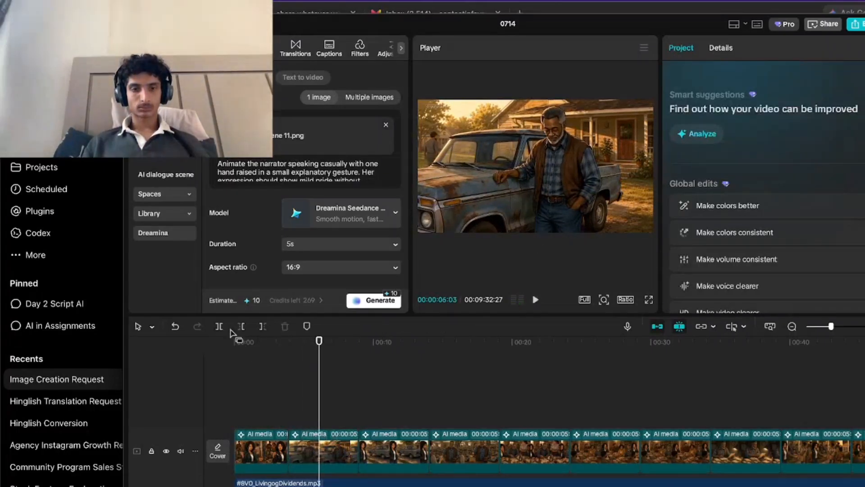
click(219, 329)
key(space)
key(space)
click(241, 329)
key(space)
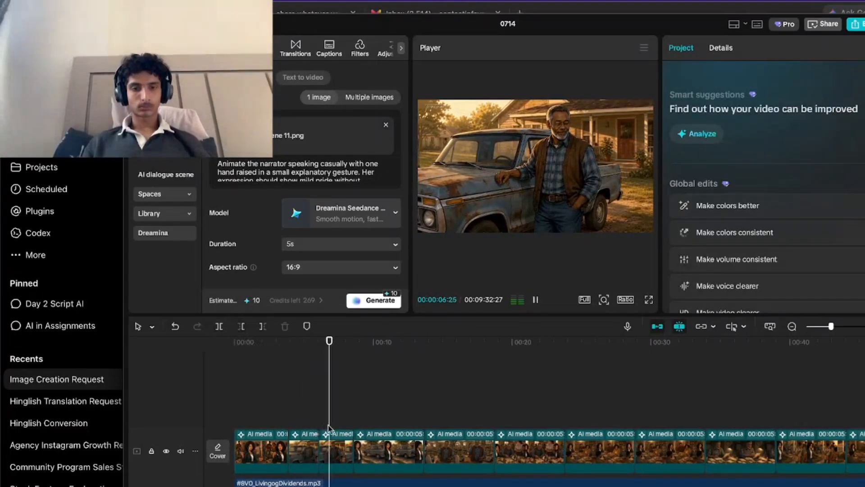
click(335, 451)
key(Delete)
click(573, 316)
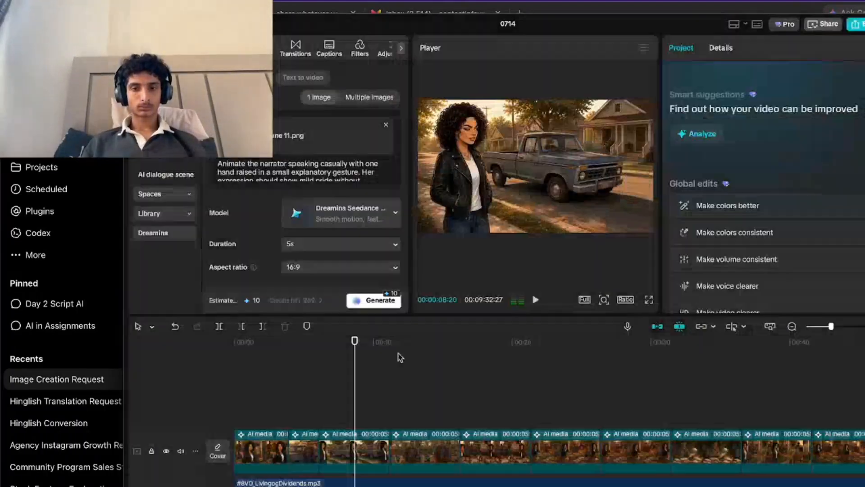
Play the third clip, the woman near the moving truck, and trim away its opening up to about 9 seconds.
click(306, 407)
key(space)
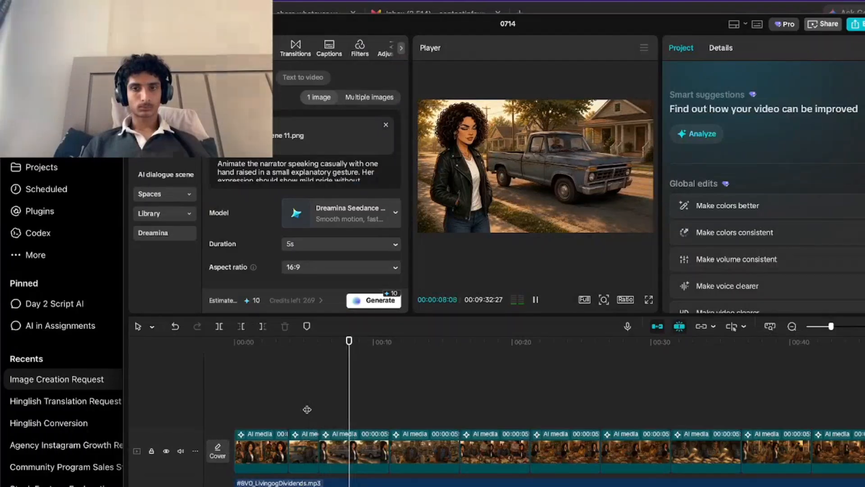
key(space)
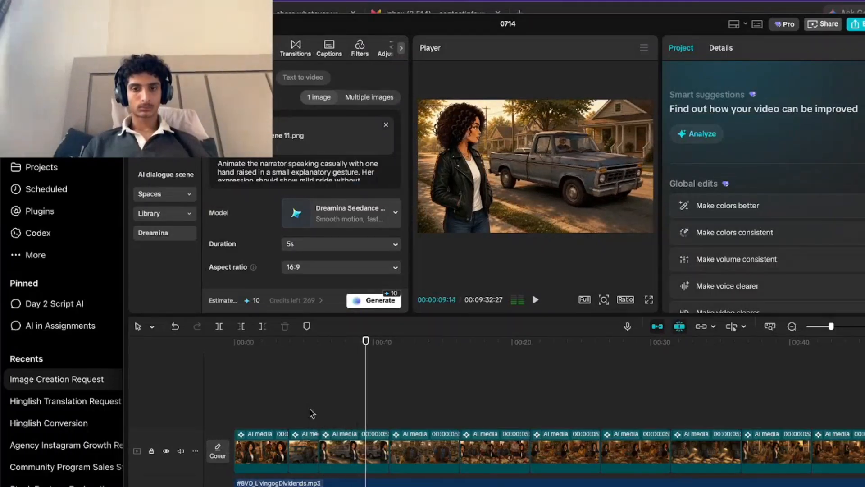
click(356, 446)
click(242, 326)
Replay the shortened third clip with the voiceover and trim its end at about 8 seconds.
click(299, 394)
key(space)
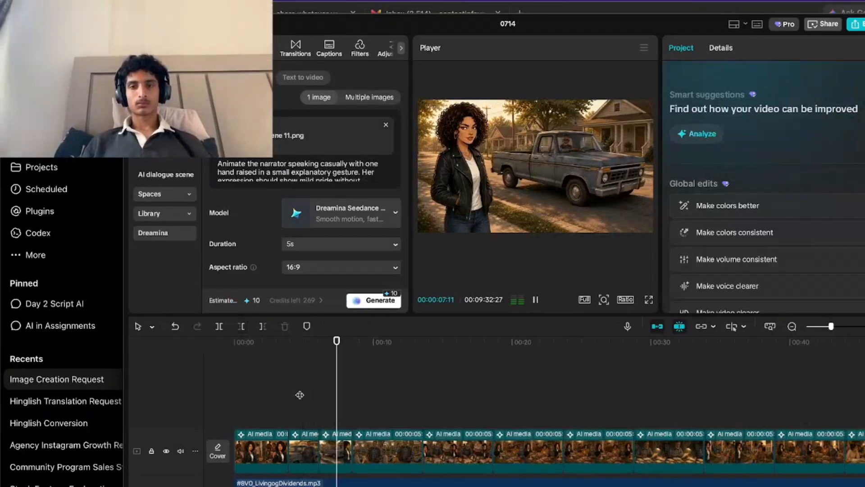
key(space)
key(w)
Play the fourth clip, the cash payment in the store, and trim its end at about 10 seconds.
click(305, 427)
key(space)
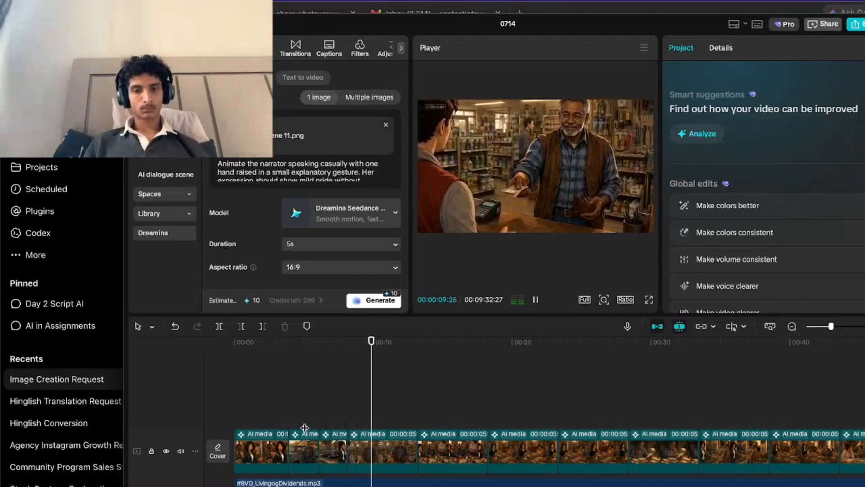
click(261, 327)
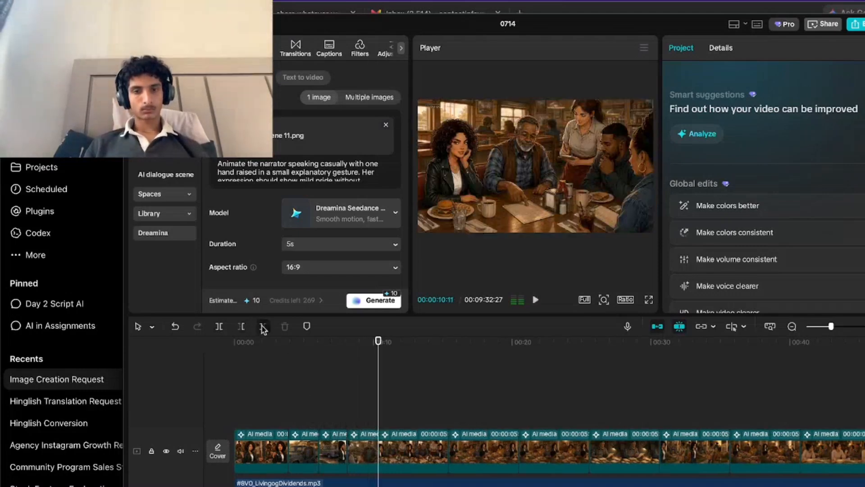
Play through the diner and family dinner clips and trim the sixth clip's end at 19 seconds.
key(space)
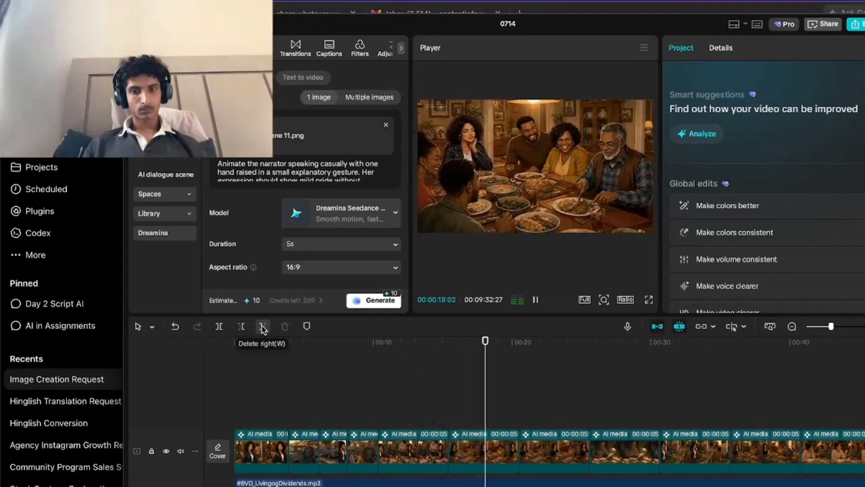
key(space)
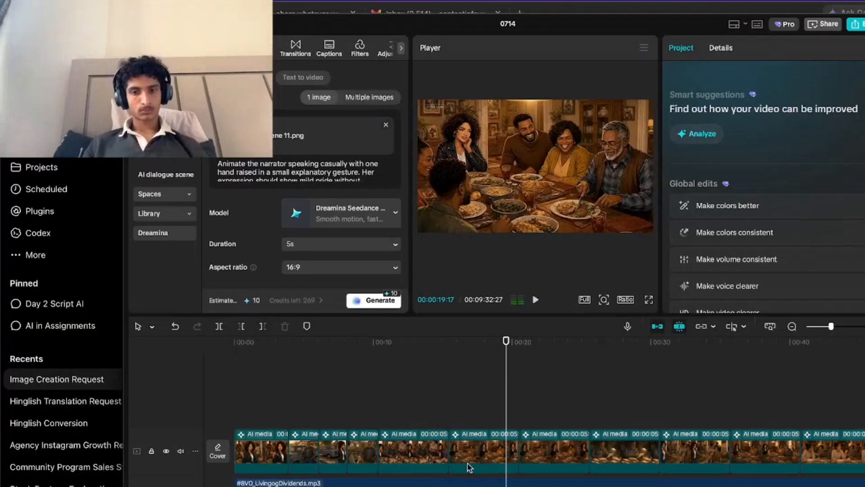
key(space)
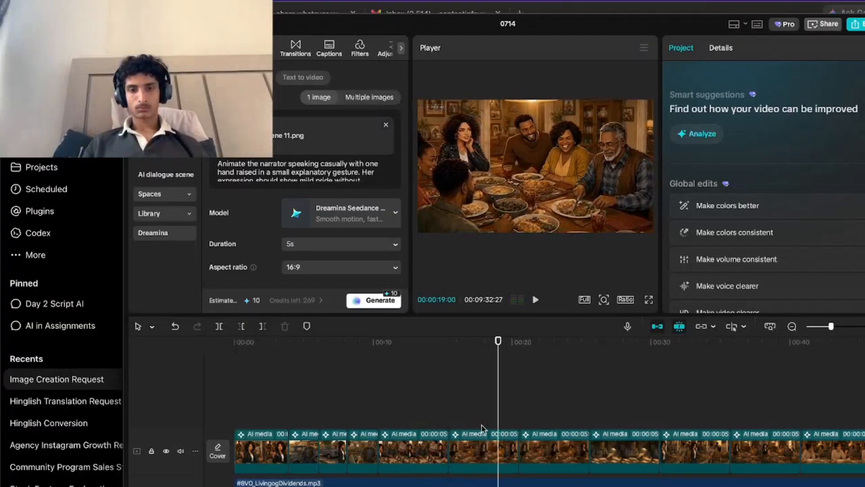
key(w)
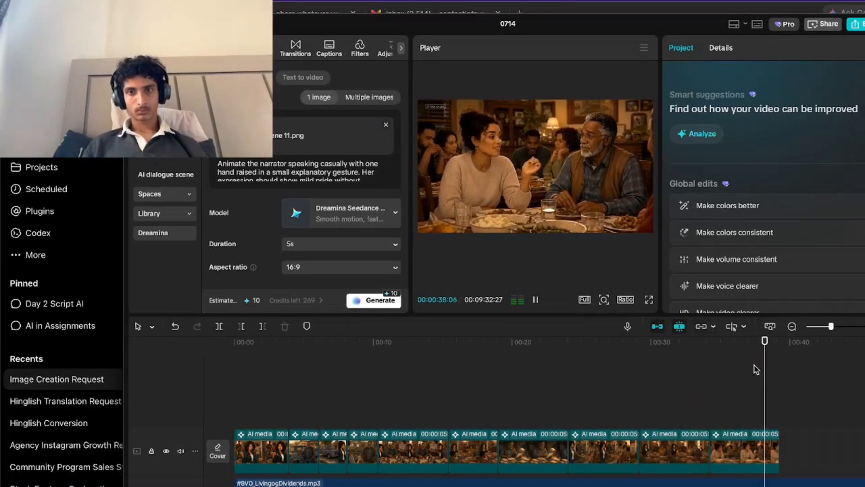
Replay the porch and dinner conversation clips from about 29 seconds, and undo the deletion of the seventh clip.
click(711, 405)
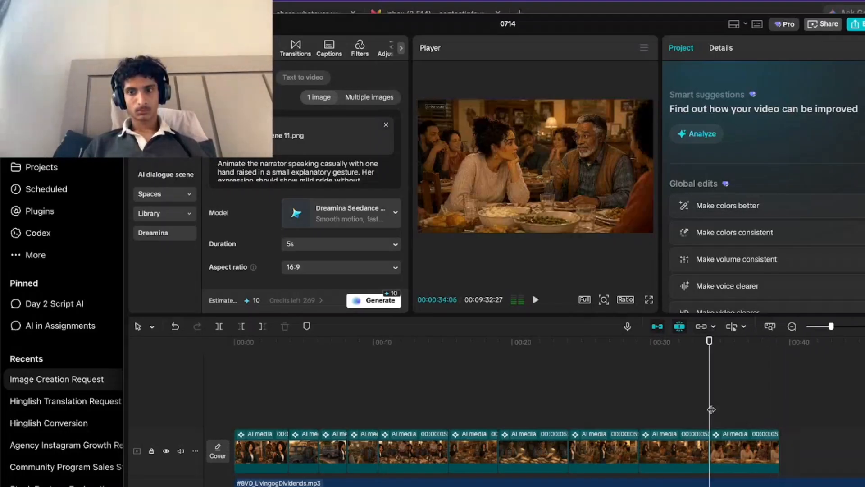
key(space)
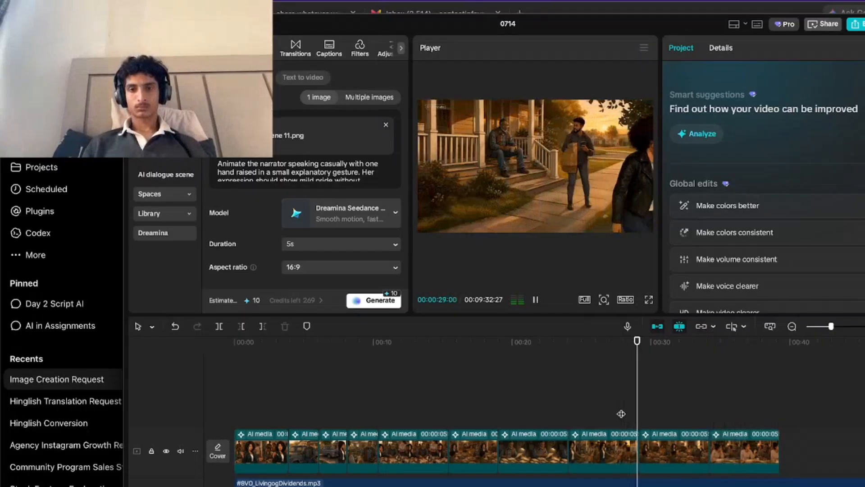
key(super+z)
Delete the seventh clip, the second family dinner shot at about 19 seconds, and play the remaining clips from there.
click(506, 419)
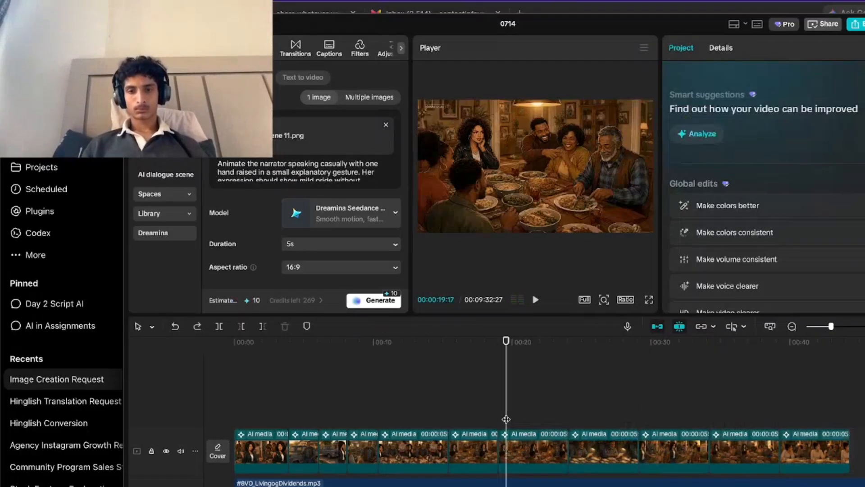
click(429, 410)
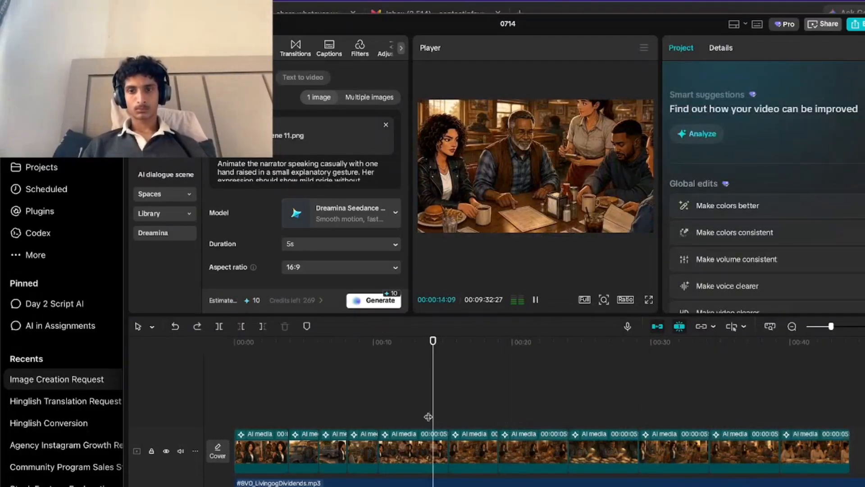
click(531, 460)
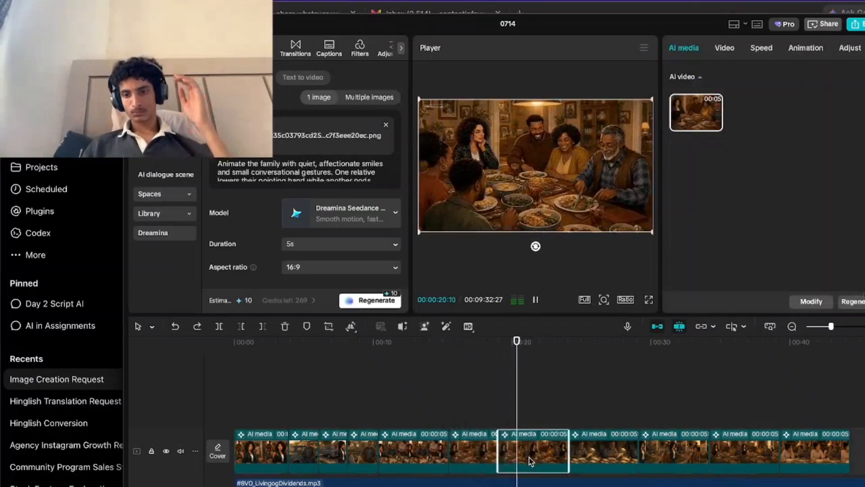
key(Delete)
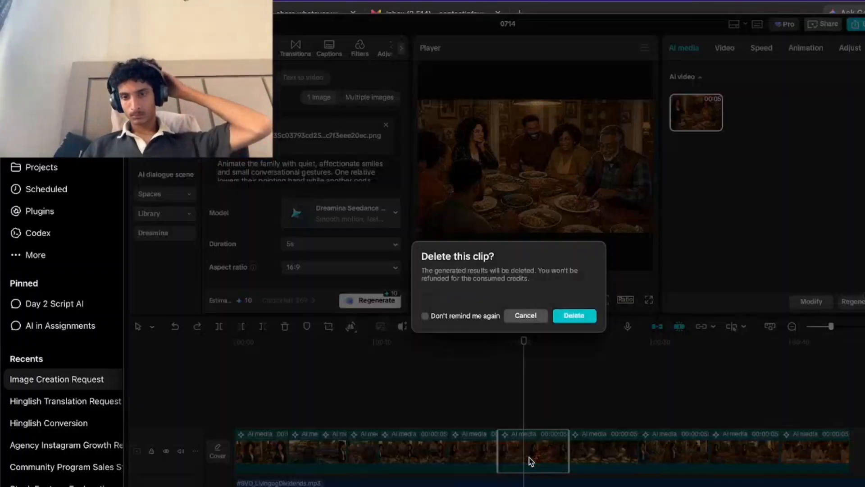
click(565, 317)
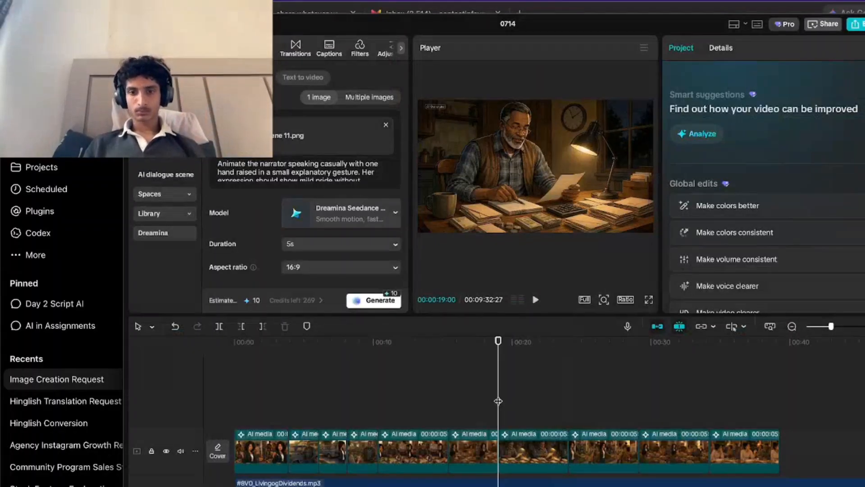
key(space)
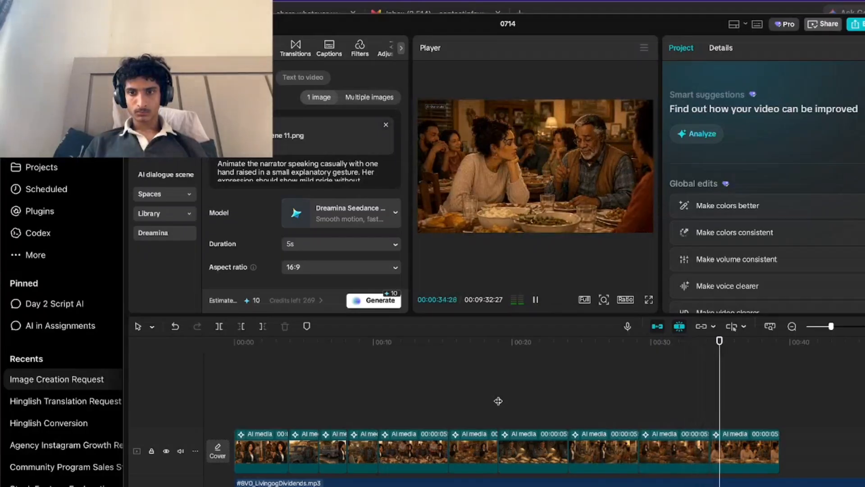
Load SCENE 12.png from the Applications folder as the source image for the AI video.
scroll(358, 249, down, 20)
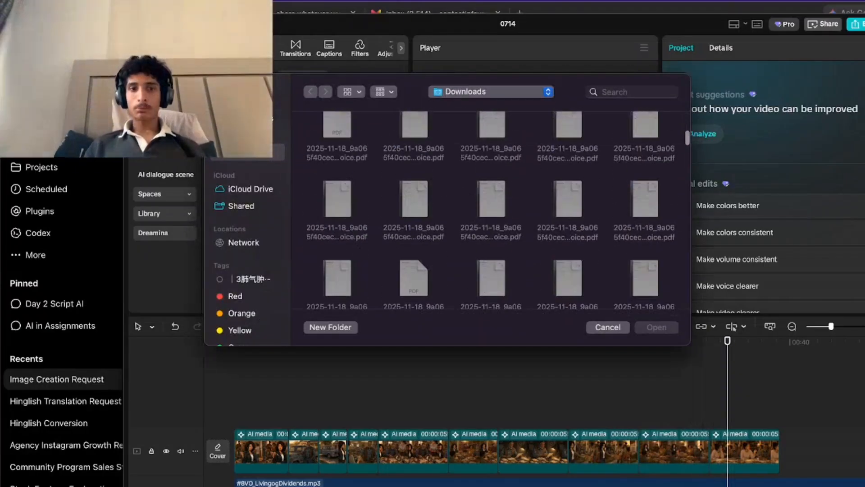
click(253, 118)
scroll(501, 190, down, 20)
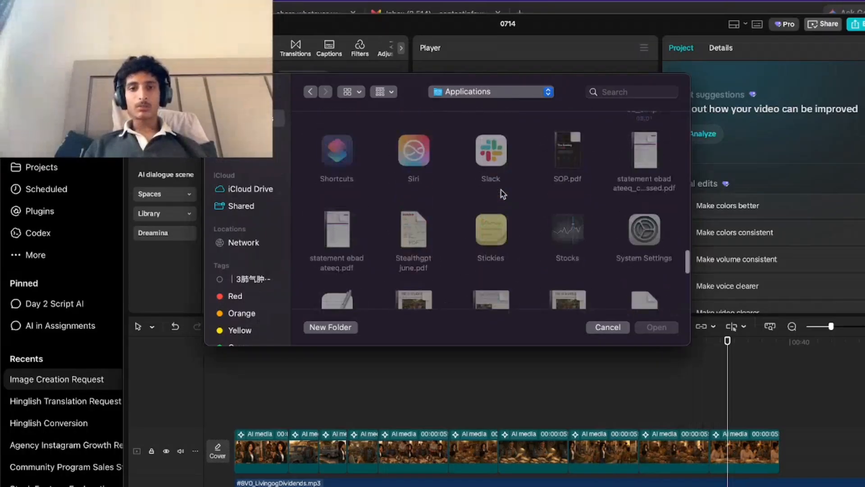
scroll(501, 190, up, 5)
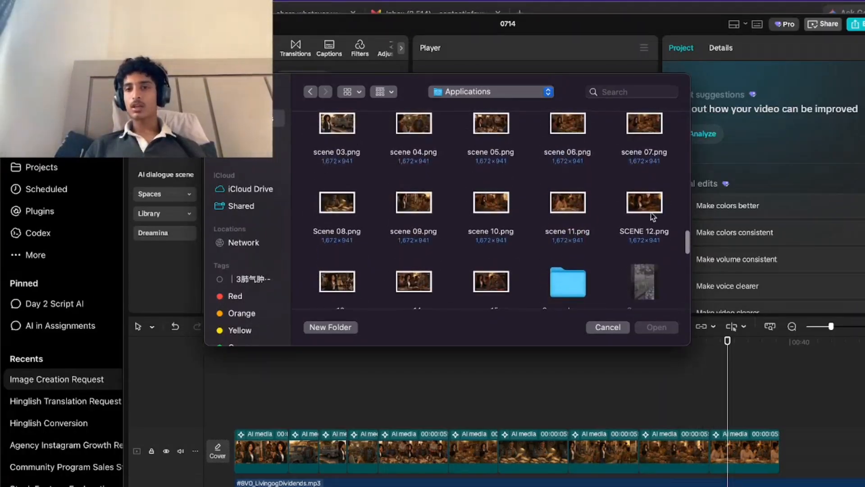
click(647, 204)
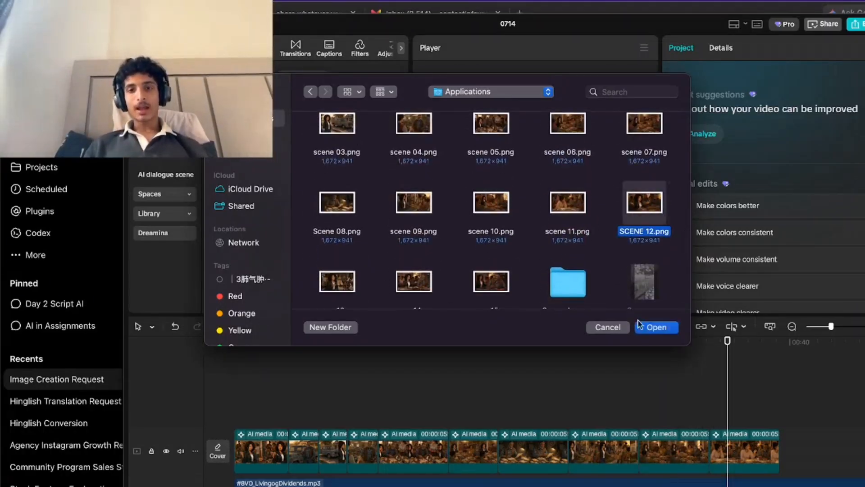
click(656, 327)
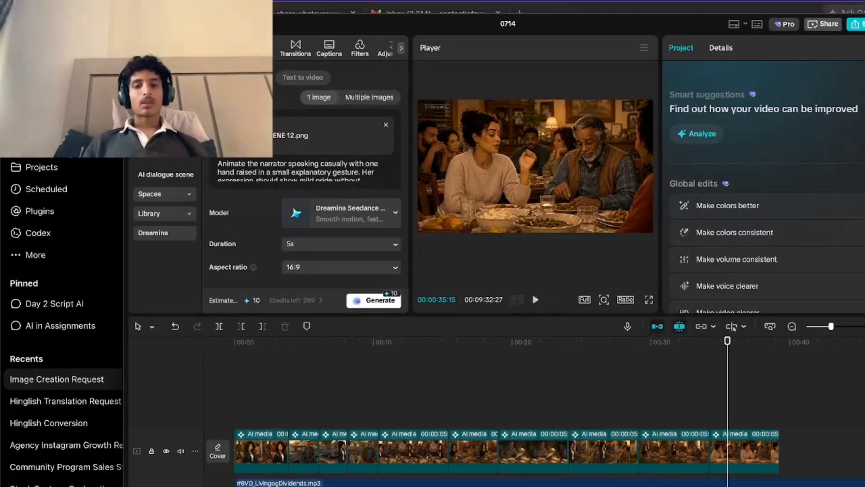
Copy the Scene 12 animation prompt from ChatGPT, replace CapCut's video prompt with it and generate the clip.
key(super+Tab)
scroll(326, 367, down, 2)
drag(288, 359, 724, 376)
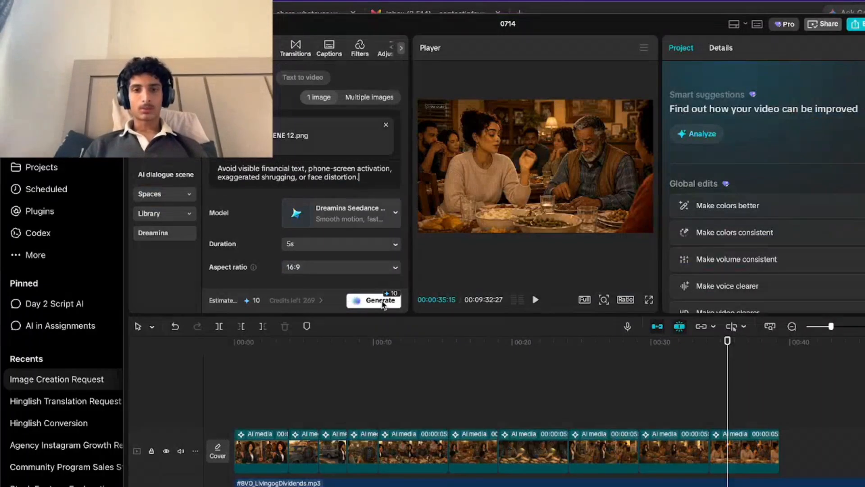
click(382, 303)
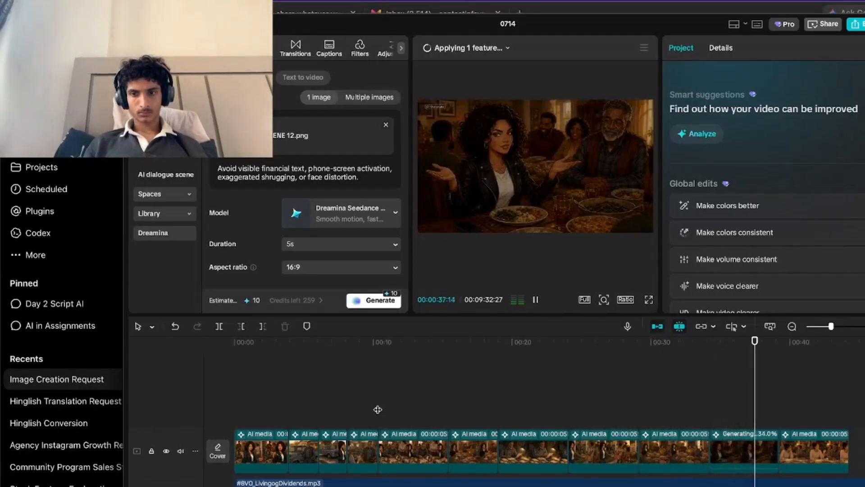
Play the new Scene 12 clip of the narrator at the dinner table against the voiceover from about 34 seconds.
click(685, 413)
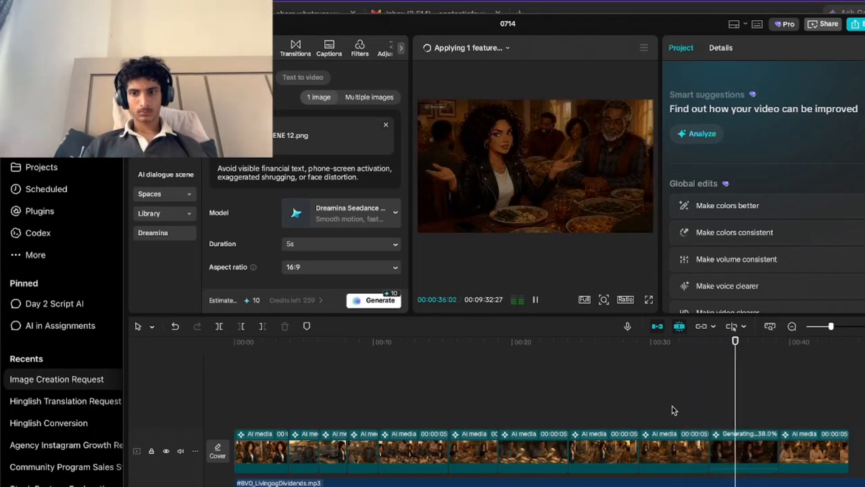
key(space)
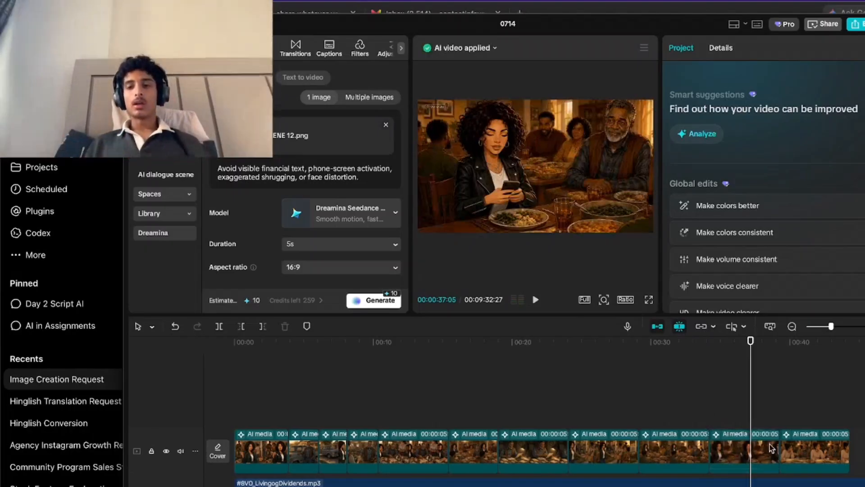
click(716, 420)
key(space)
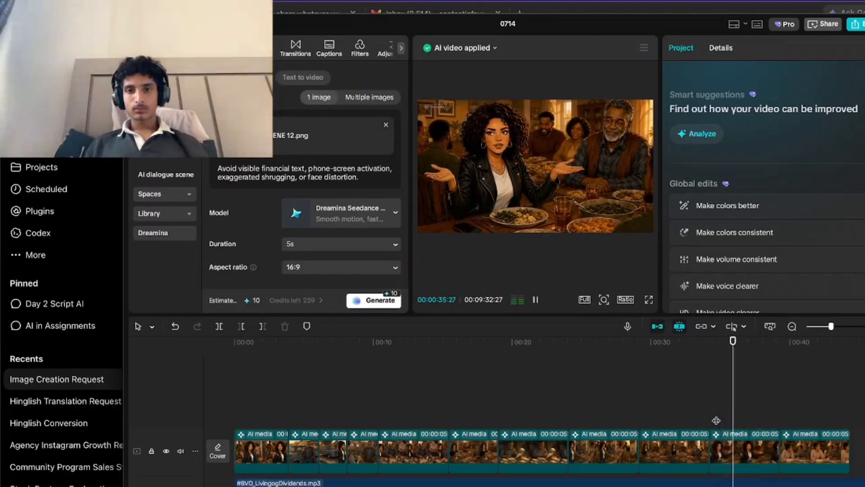
click(682, 419)
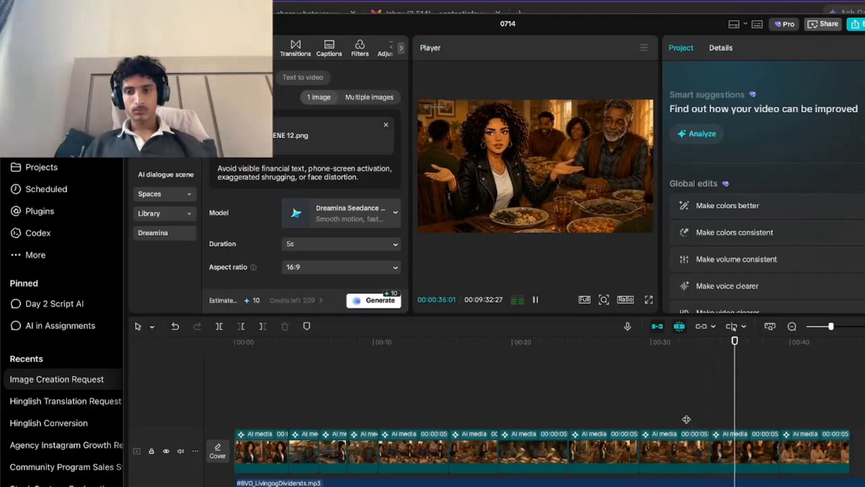
Split the voiceover at about 34.5 seconds and remove the short section from there to 00:00:35:14.
click(717, 482)
click(218, 326)
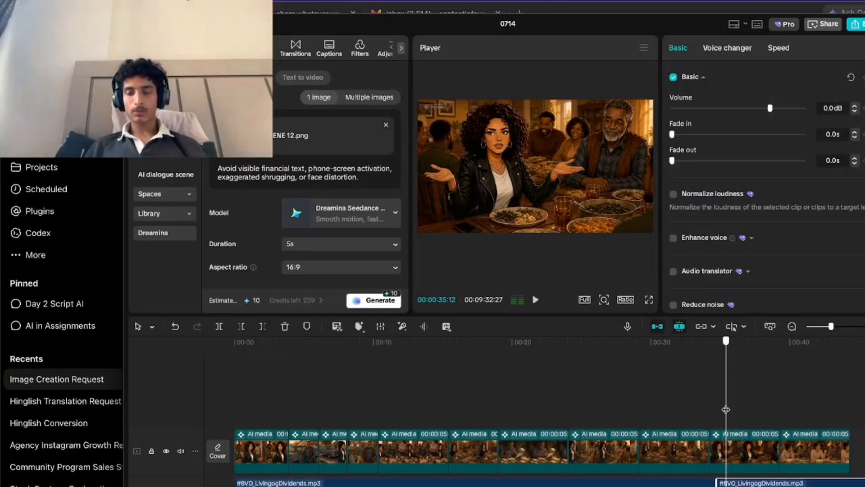
drag(726, 409, 727, 408)
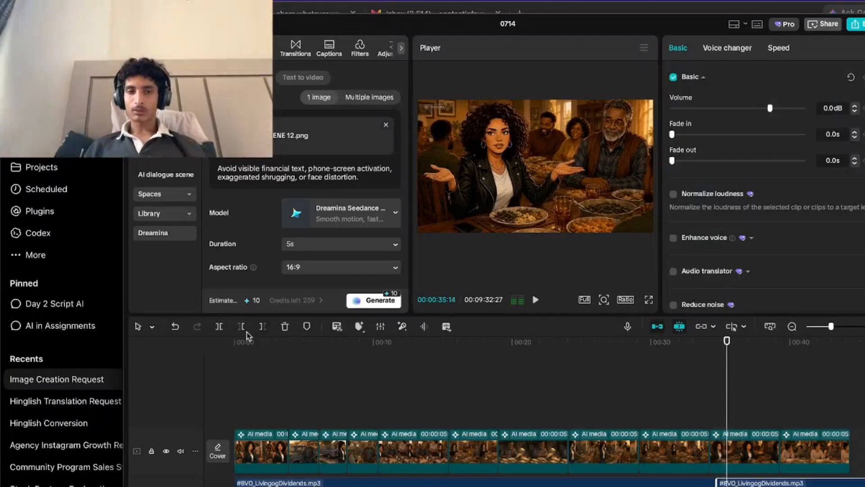
click(243, 328)
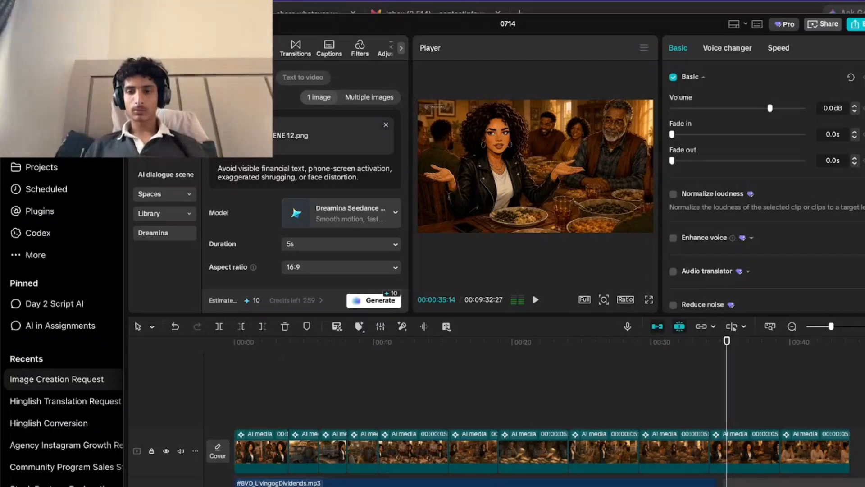
key(Delete)
Replay the edited voiceover from about 34 seconds through the Scene 12 clip into the dinner conversation clip.
click(707, 396)
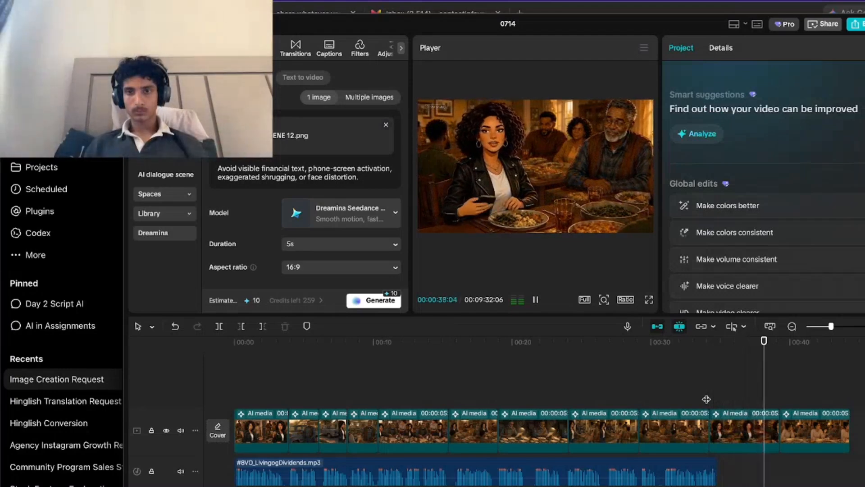
key(space)
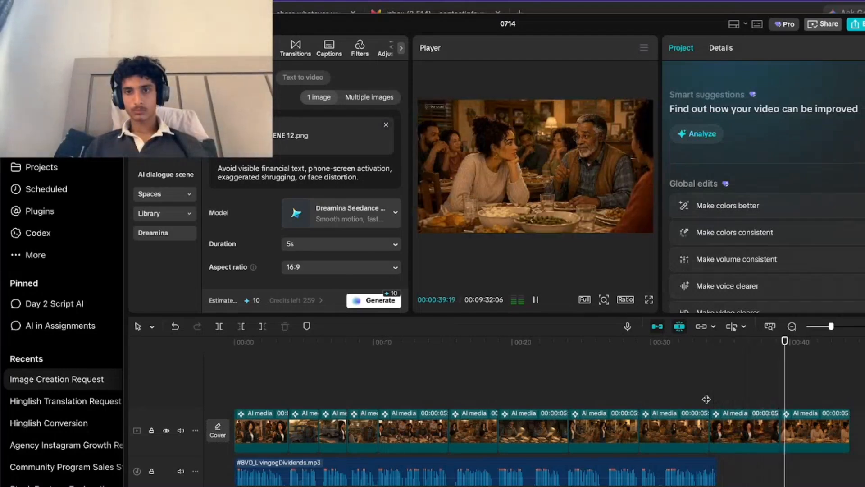
key(space)
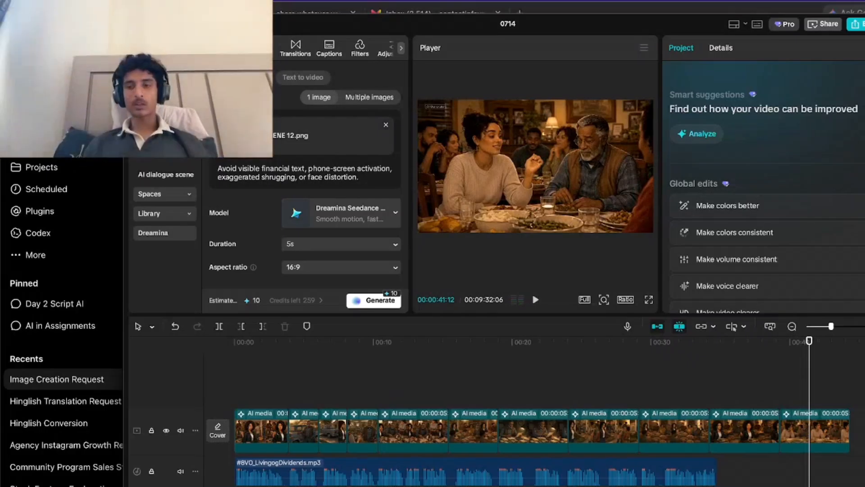
Copy the full Scene 13 — Beige Orthopedic Shoes animation prompt from ChatGPT and return to CapCut.
key(alt+Tab)
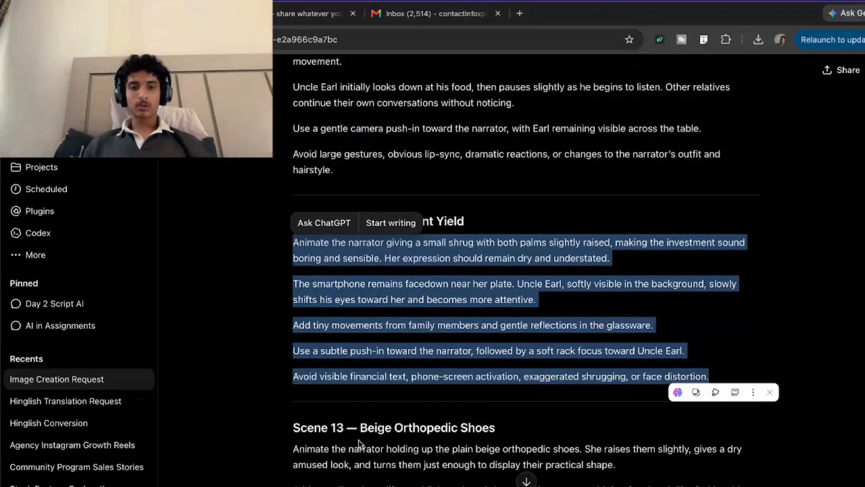
scroll(356, 405, down, 7)
drag(293, 185, 761, 332)
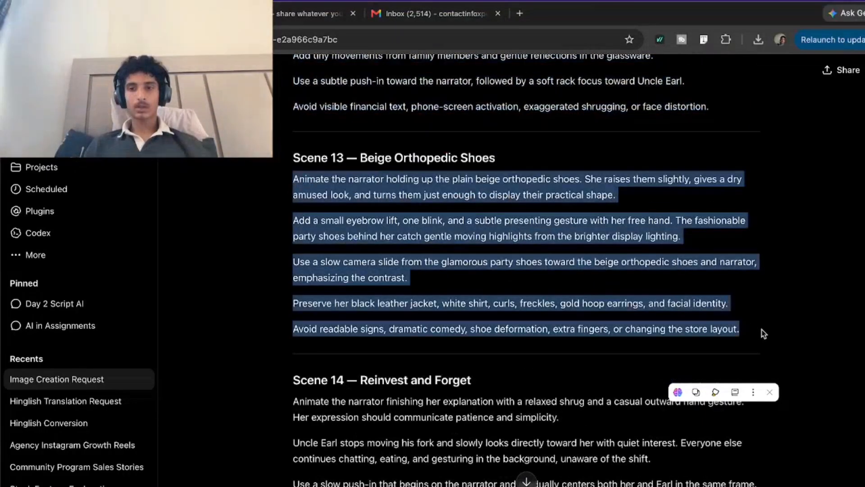
key(ctrl+c)
key(alt+Tab)
Replace the source image with scene 13.png and generate a clip using the copied Scene 13 prompt.
click(386, 125)
click(348, 132)
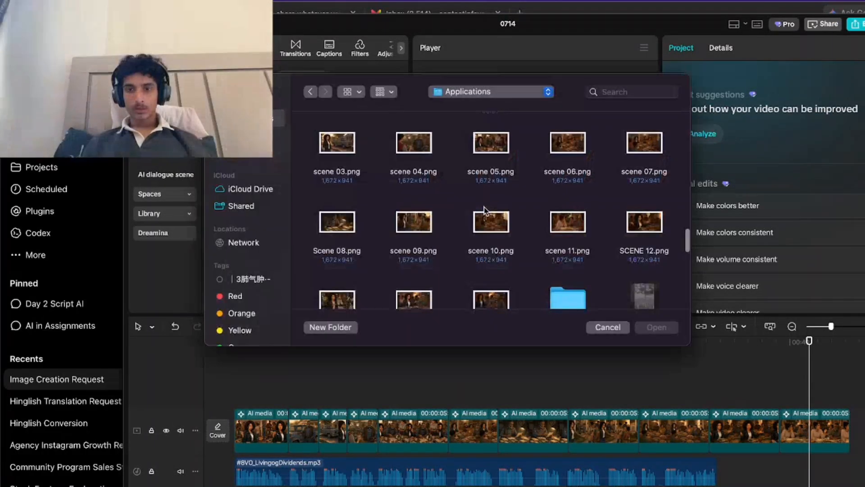
scroll(558, 246, down, 2)
click(337, 261)
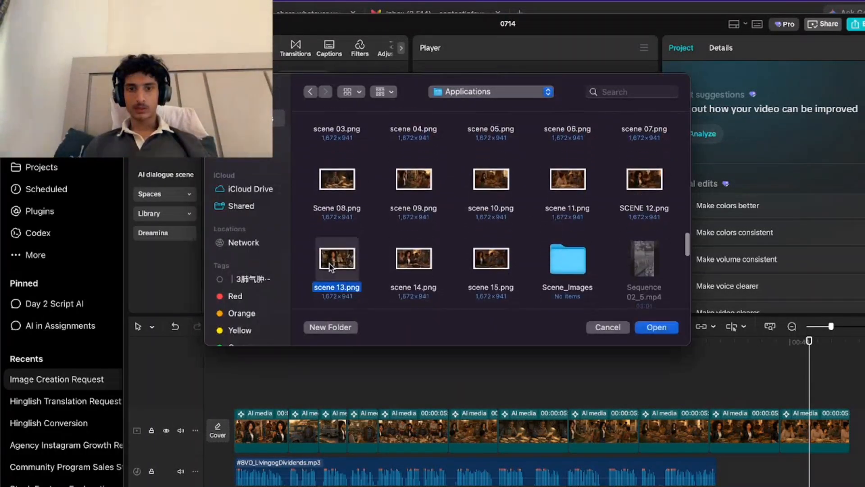
click(657, 327)
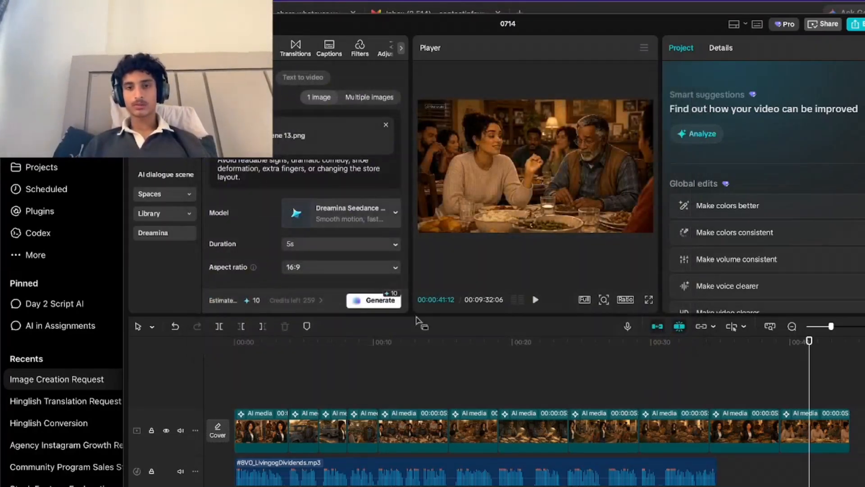
Play the Scene 12 narrator clip against the voiceover and trim its end at 00:00:36:24.
key(space)
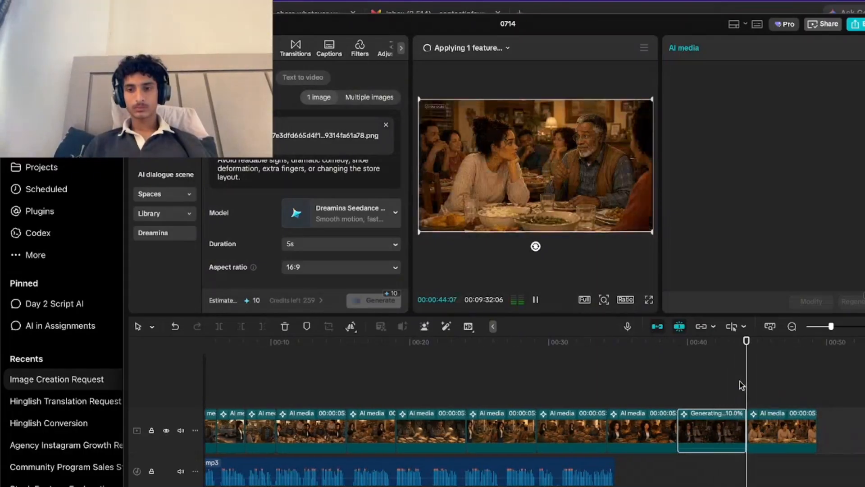
click(599, 387)
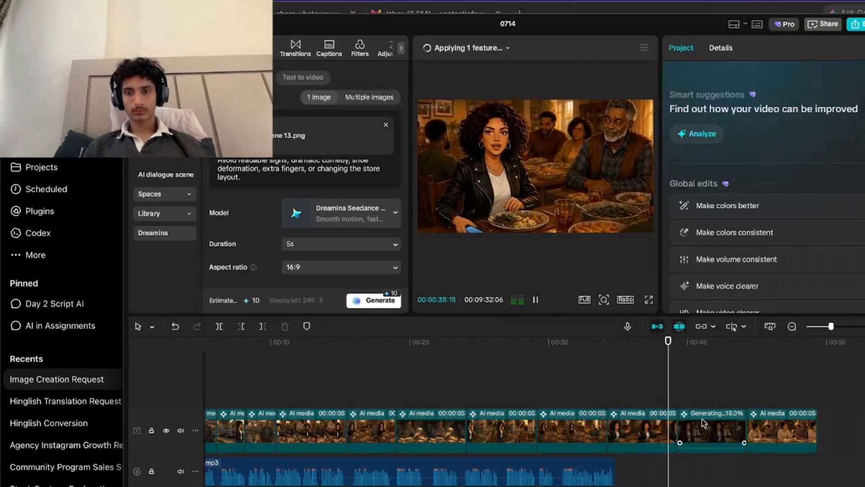
click(592, 399)
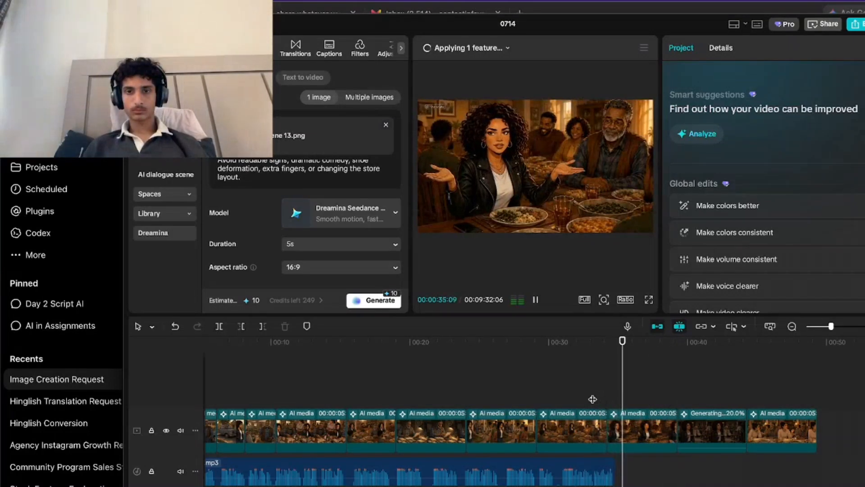
key(space)
key(space)
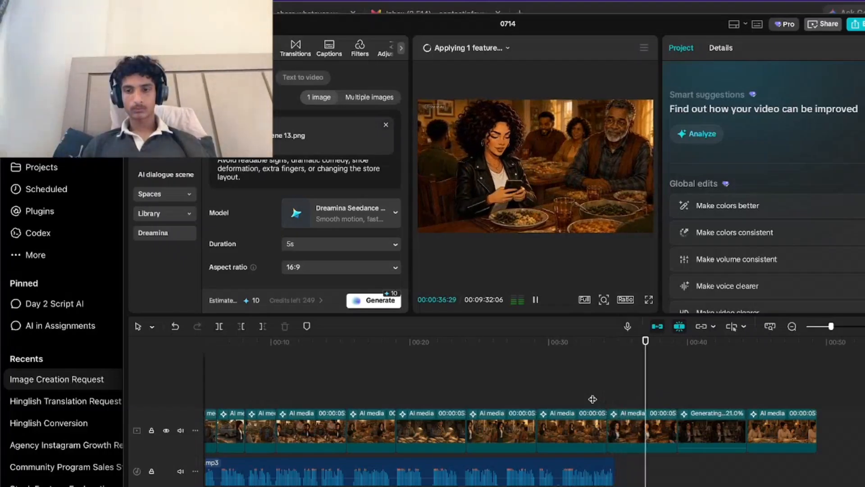
click(262, 326)
Move the generating Scene 13 clip behind the dinner conversation clip and play across the Scene 12 cut.
click(686, 427)
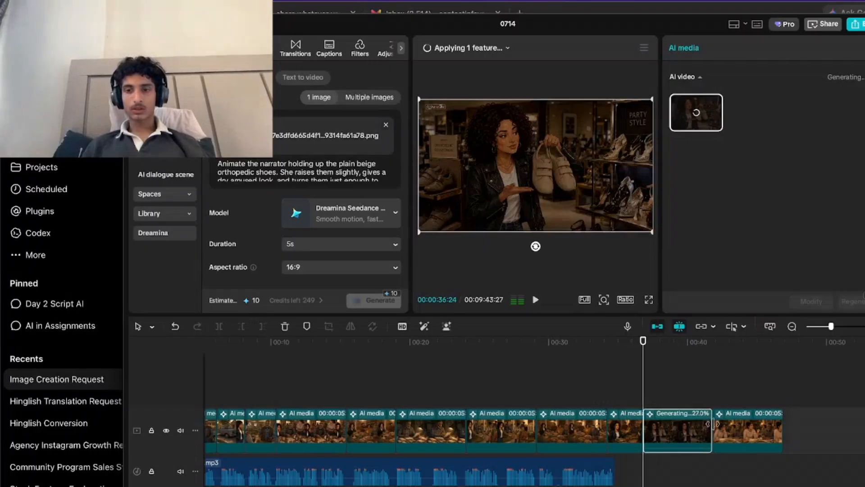
drag(685, 425, 800, 425)
click(631, 401)
key(space)
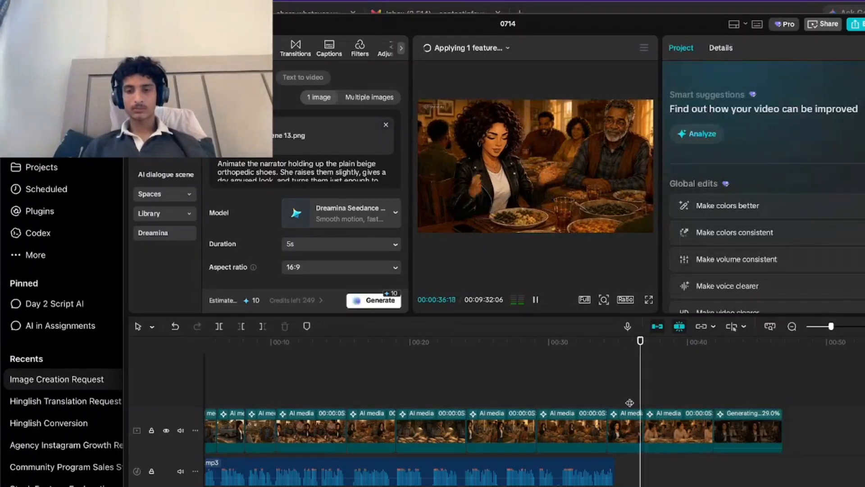
key(space)
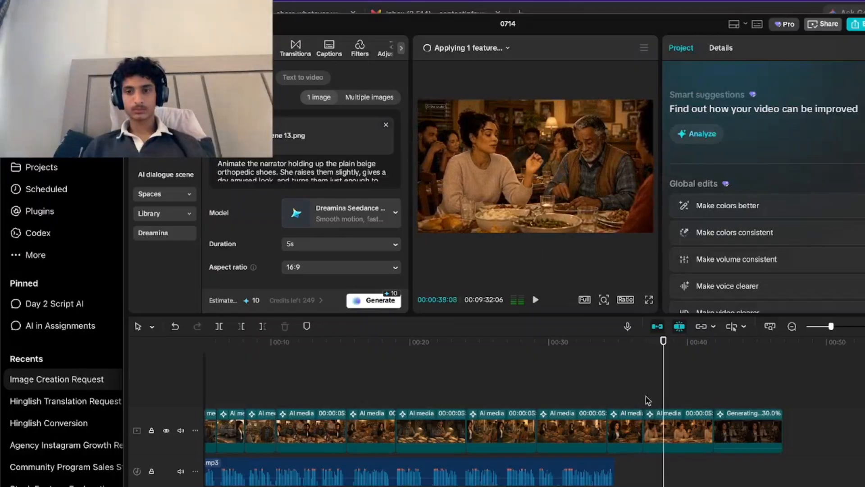
Cut away the opening of the dinner conversation clip in two trims, playing from about 37 seconds to check the timing.
click(649, 399)
key(q)
key(space)
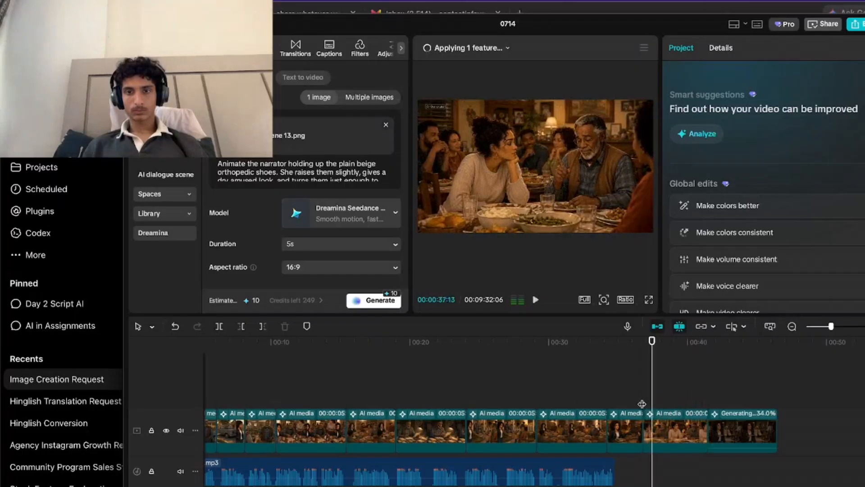
key(space)
key(space)
click(242, 329)
key(space)
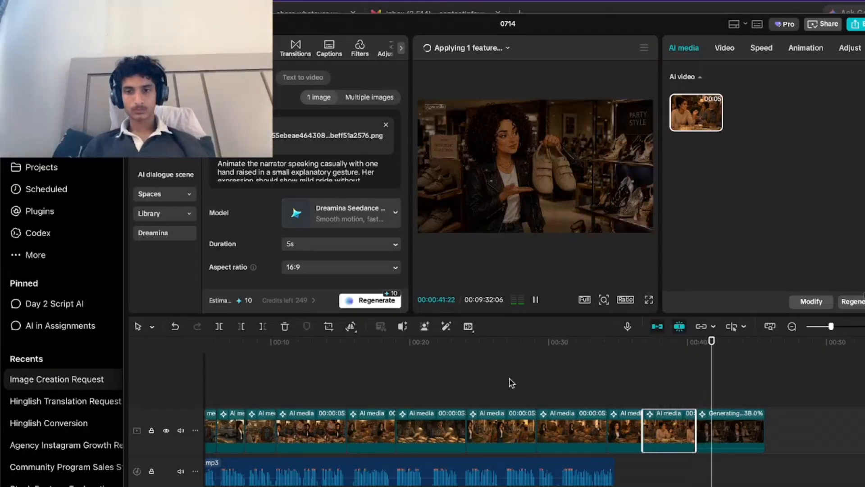
Replay from about 36 seconds through the Scene 13 shoe store clip and slightly lengthen the dinner conversation clip.
click(637, 396)
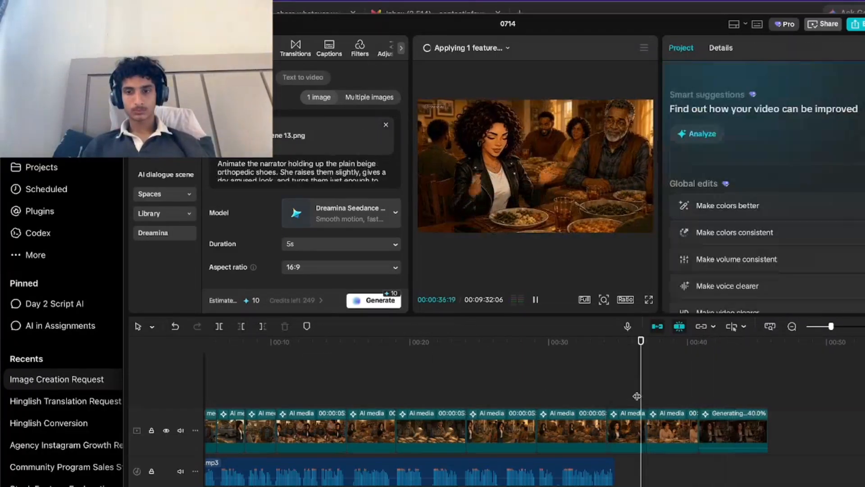
key(space)
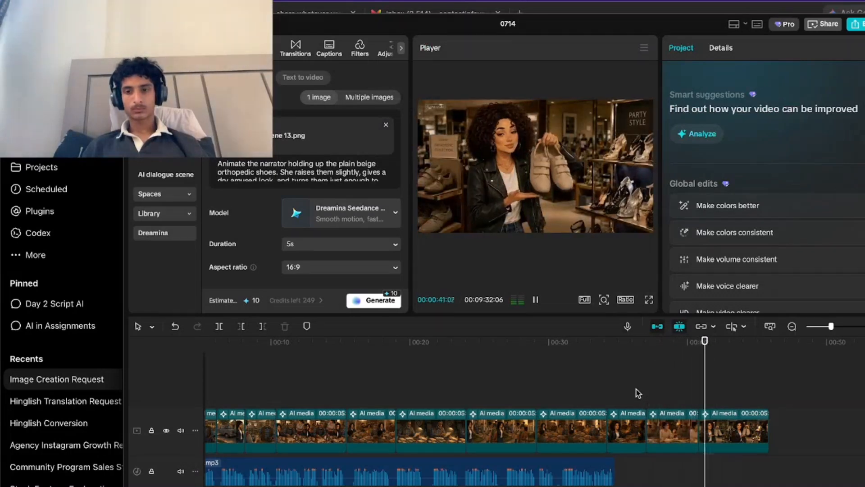
click(647, 408)
click(645, 404)
key(space)
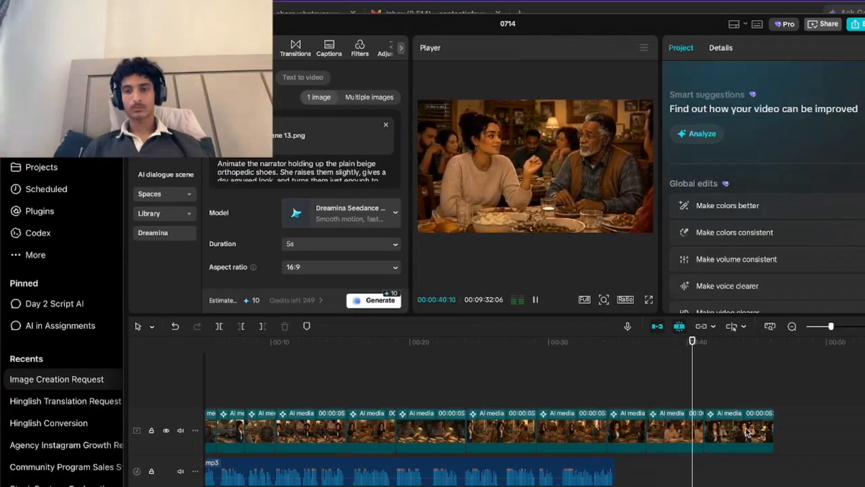
key(space)
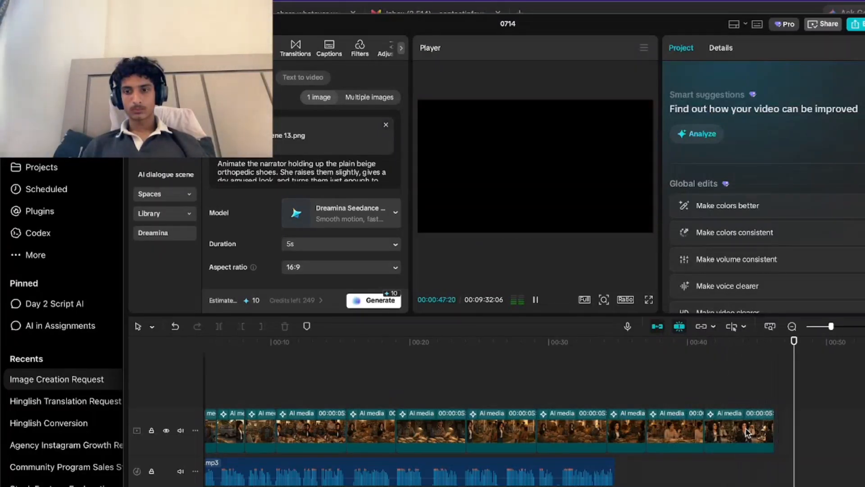
Delete the generated Scene 13 shoe store clip at the end of the video track.
click(747, 433)
key(Delete)
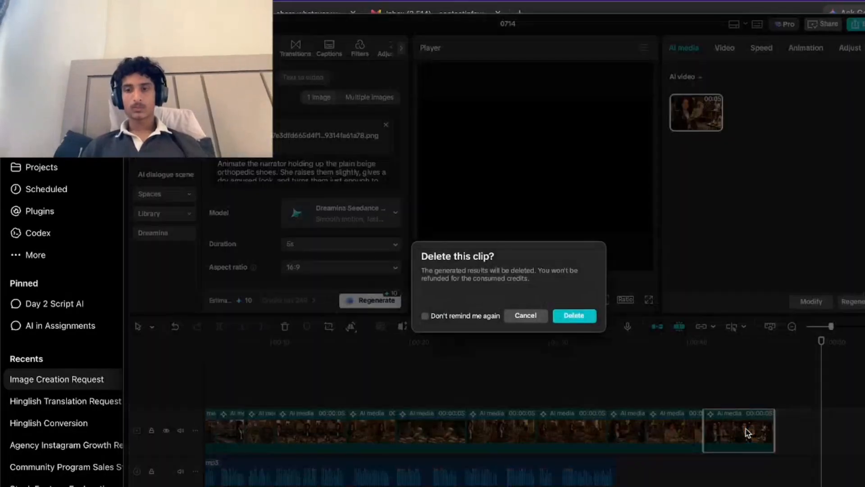
click(572, 314)
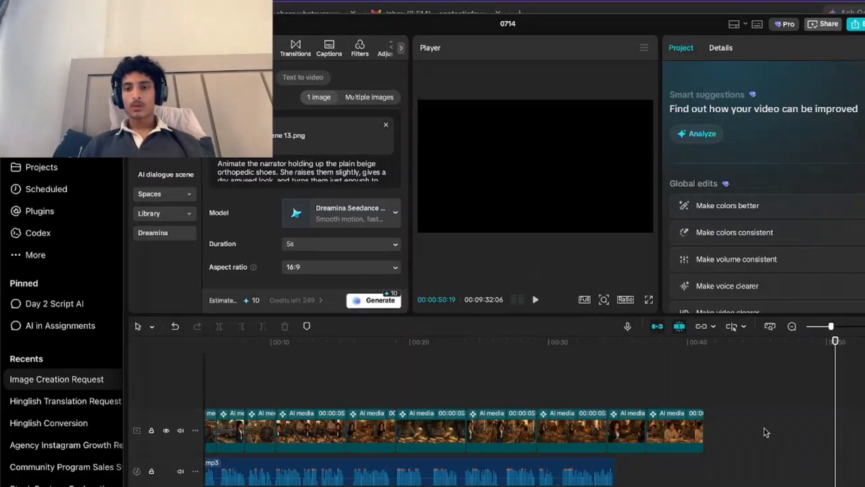
Cut off the voiceover audio after the end of the dinner conversation clip at 00:00:41:05.
click(709, 401)
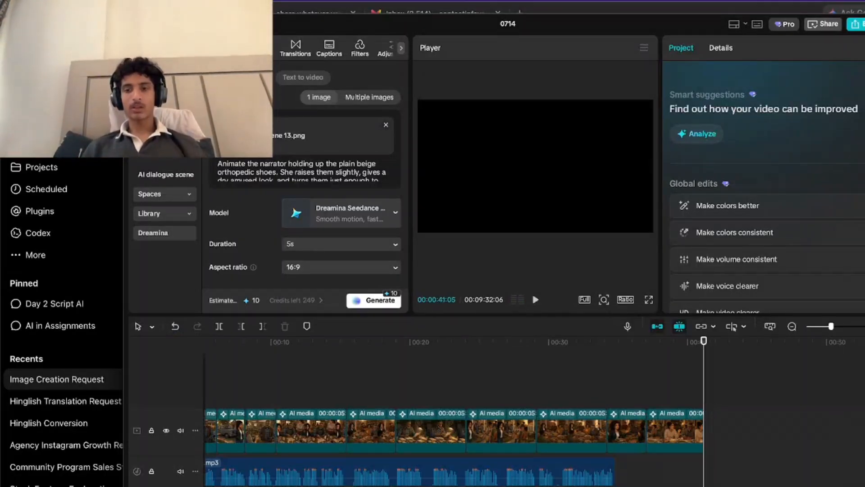
click(703, 486)
click(263, 326)
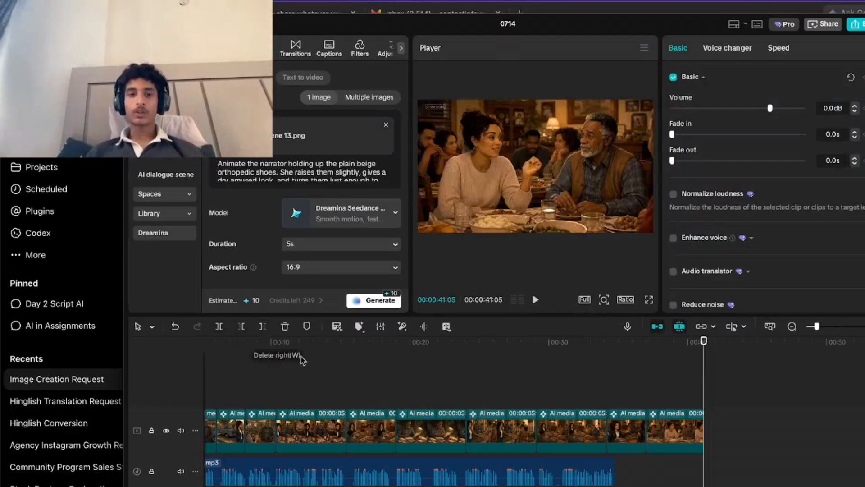
Play the edit from near its beginning to about 9 seconds to review the first cuts.
drag(345, 379, 24, 379)
key(space)
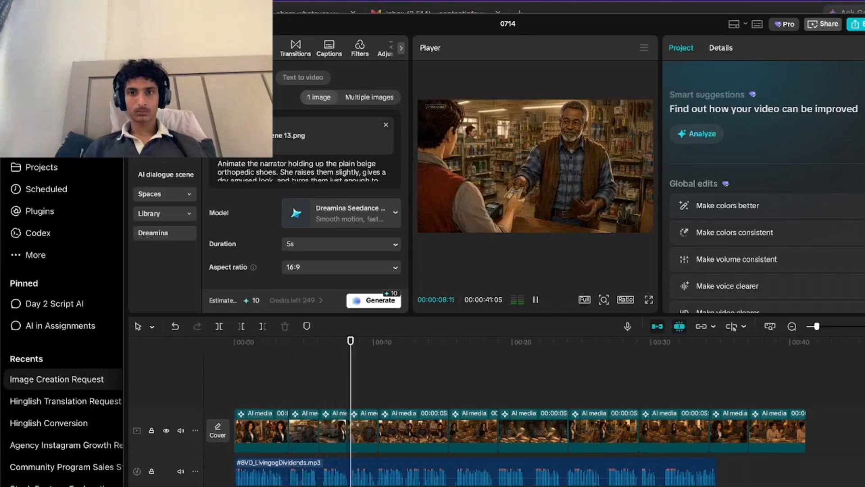
key(space)
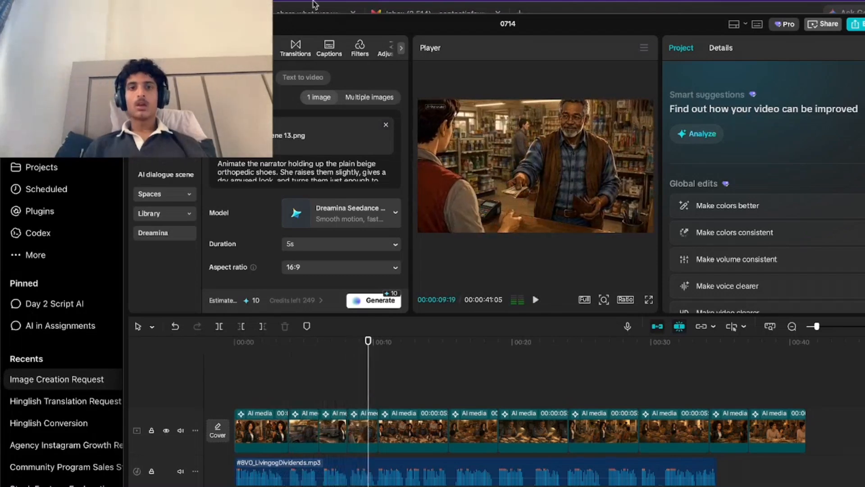
Add the Mix transition at the cut between the first two clips, accepting duplicate frames for it.
click(296, 48)
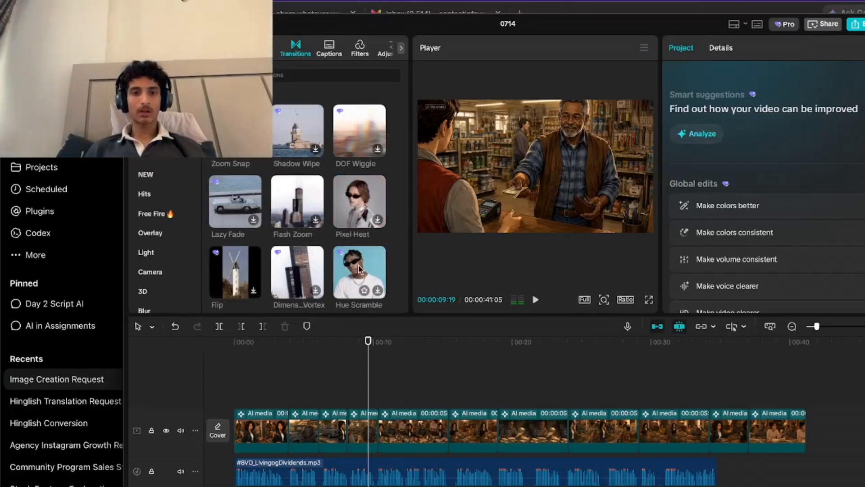
scroll(359, 270, down, 3)
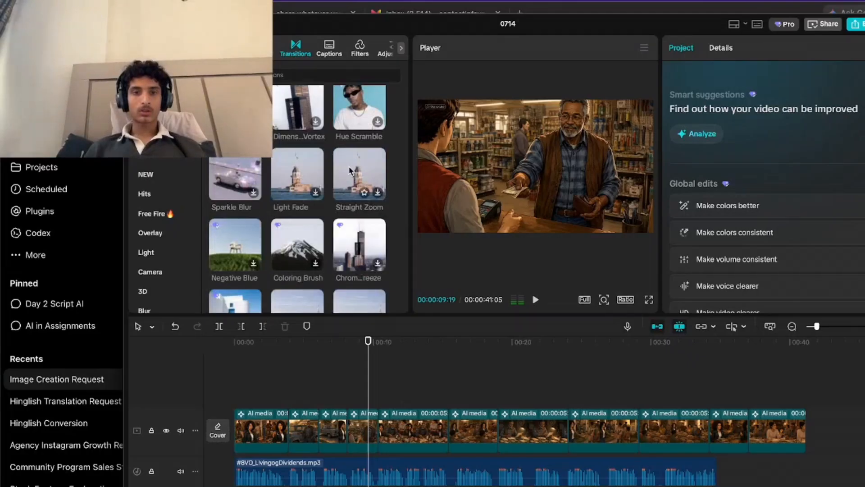
scroll(366, 211, down, 5)
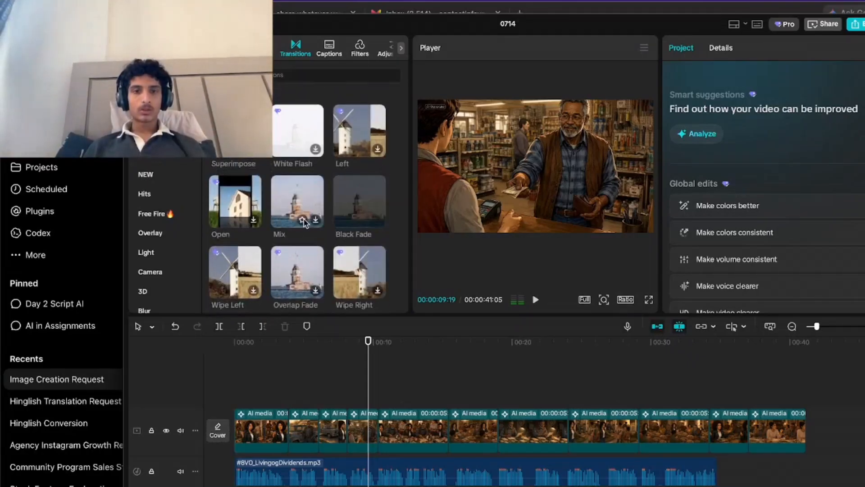
click(301, 198)
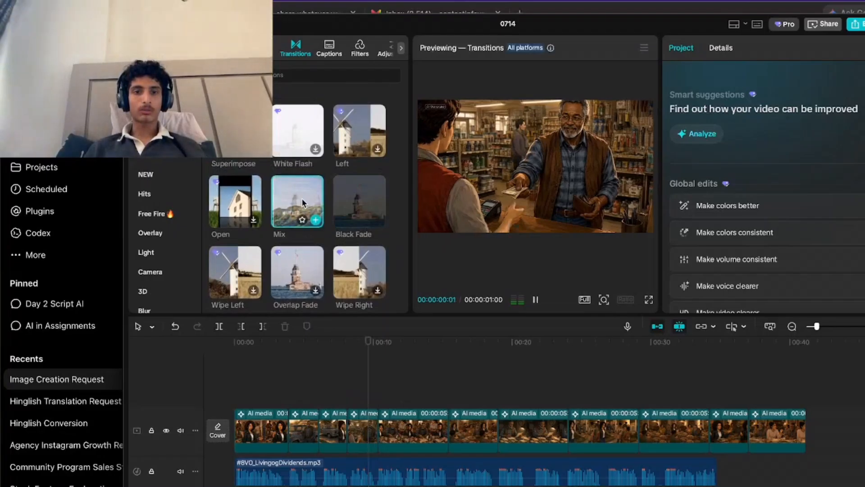
drag(302, 198, 286, 427)
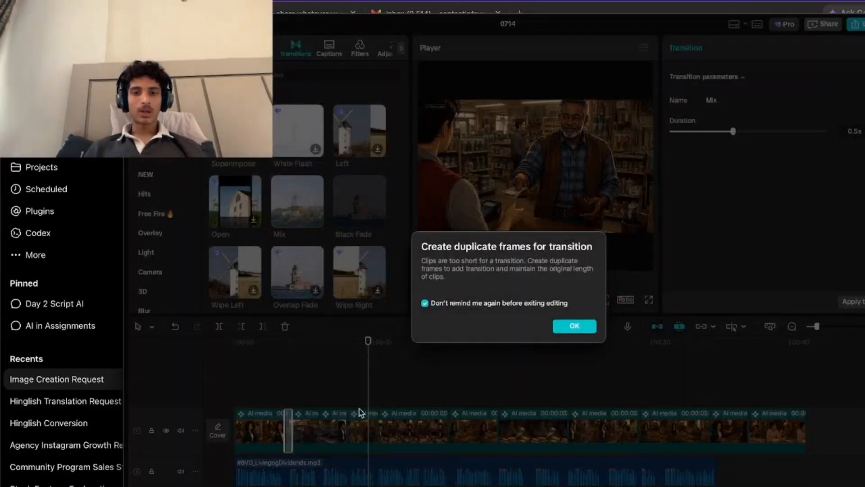
click(575, 327)
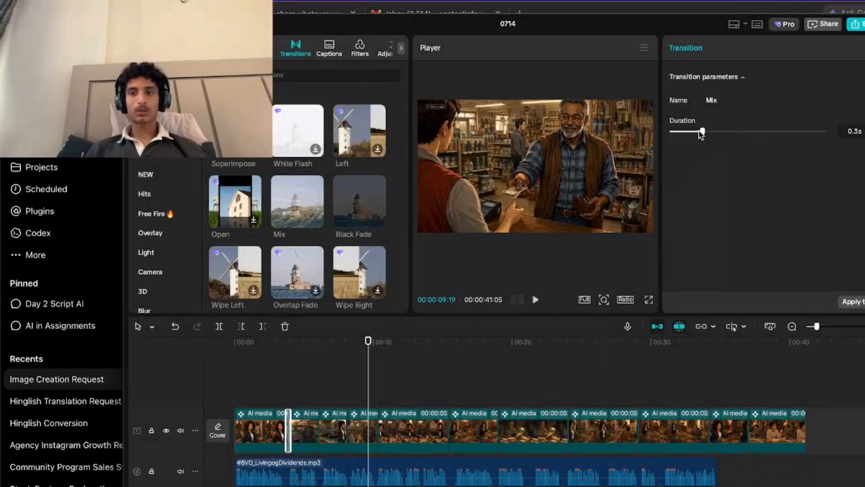
Apply the Mix transition at 0.3 s to all cuts and play across the first cut to check it.
click(851, 301)
click(274, 385)
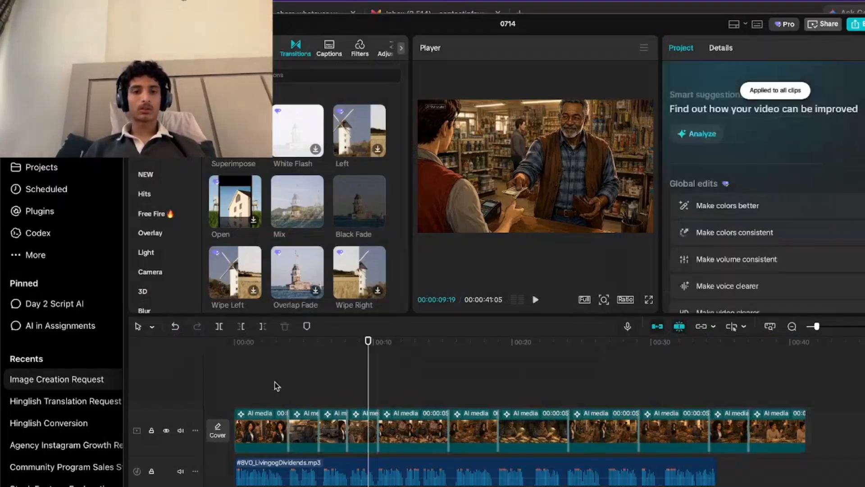
key(space)
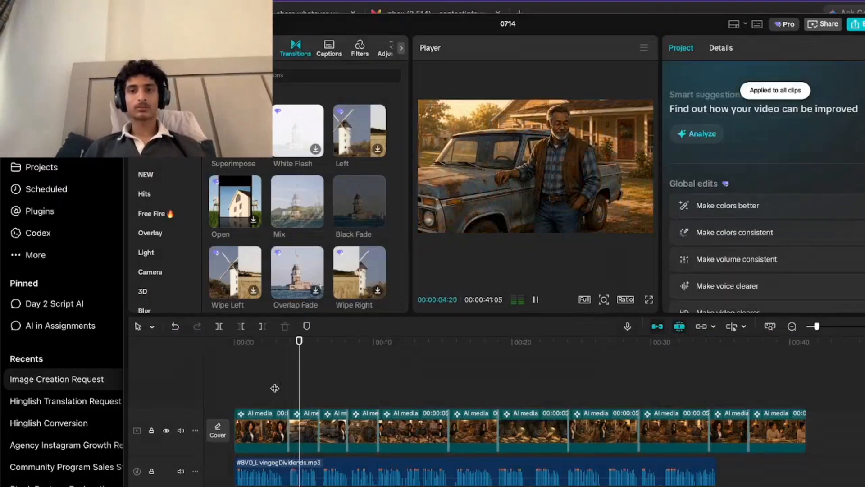
key(space)
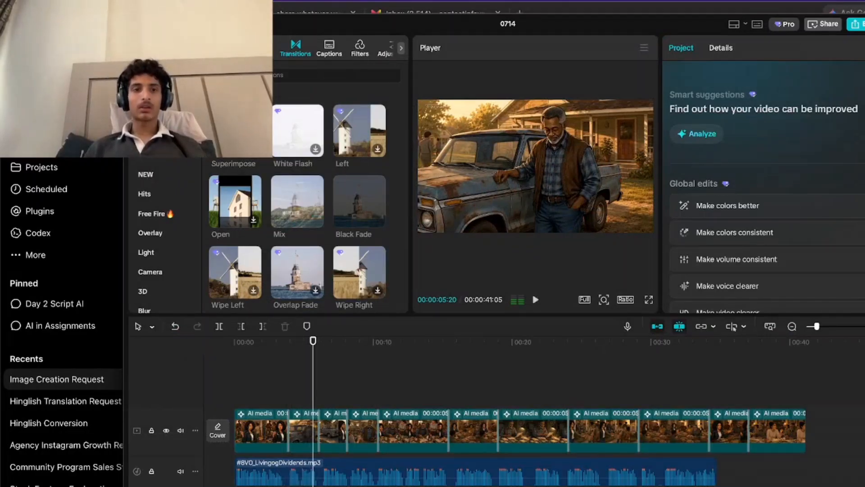
Try the Pixel Heat and Straight Zoom transitions at the first cut, playing back each one.
scroll(293, 232, down, 5)
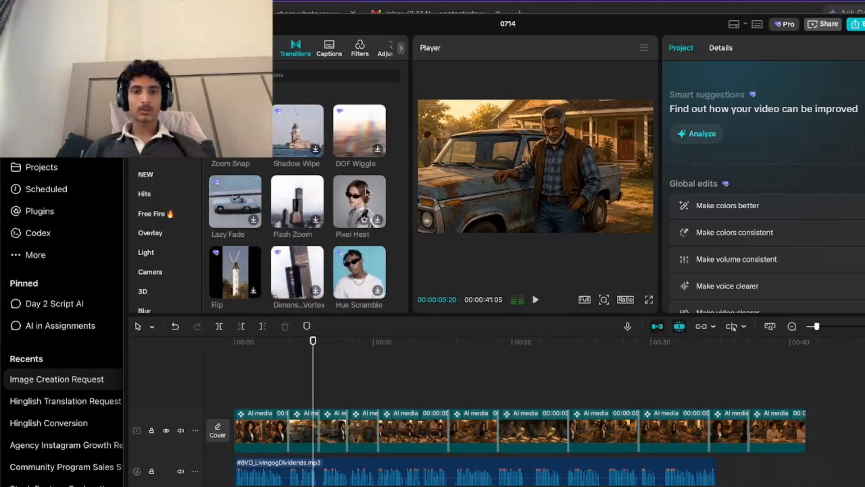
drag(364, 193, 287, 432)
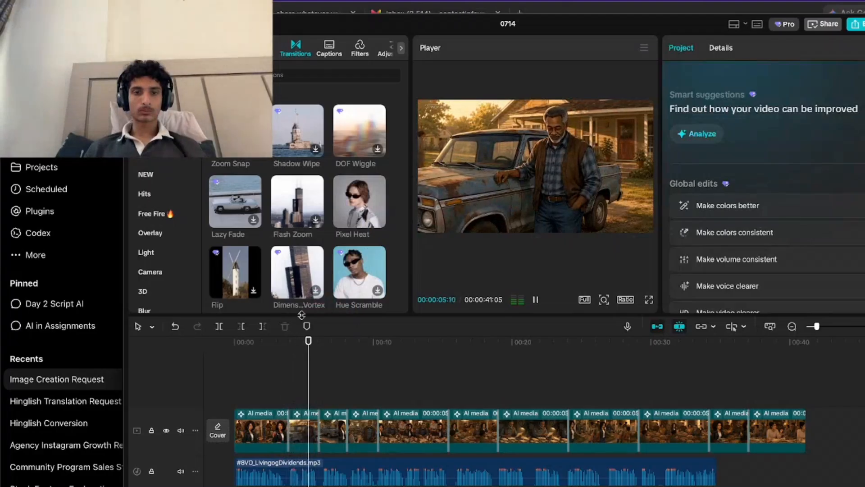
scroll(339, 187, down, 5)
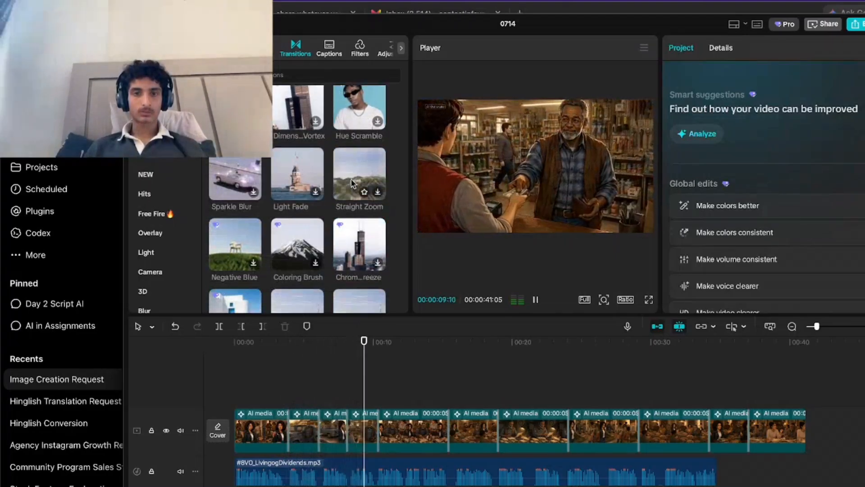
drag(351, 179, 288, 433)
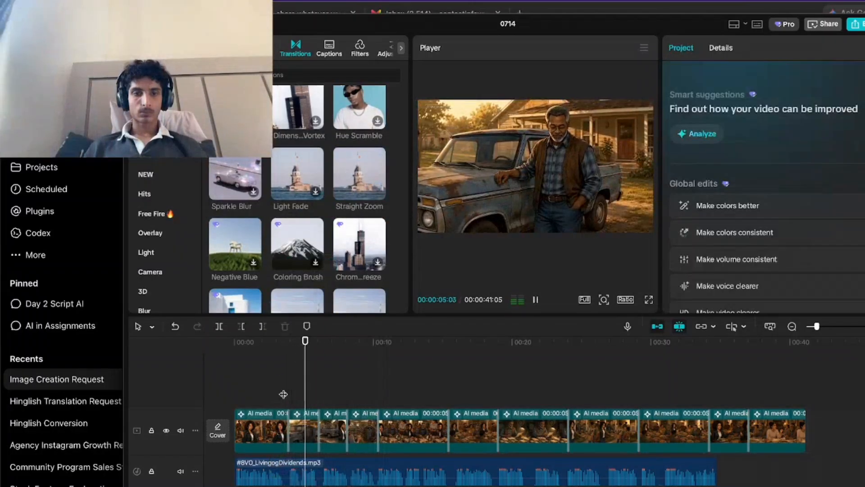
Replace the first cut's transition with Beam Scan, set its duration to 0.3 s and replay the cut.
scroll(297, 187, down, 5)
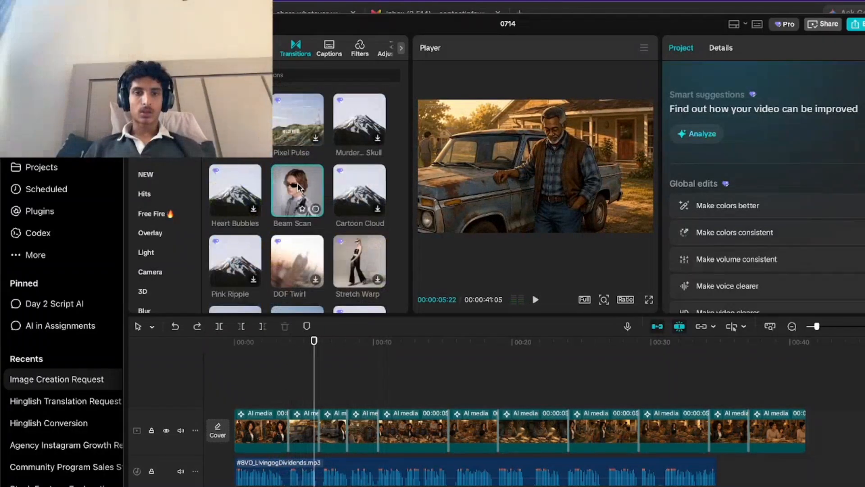
click(271, 400)
key(space)
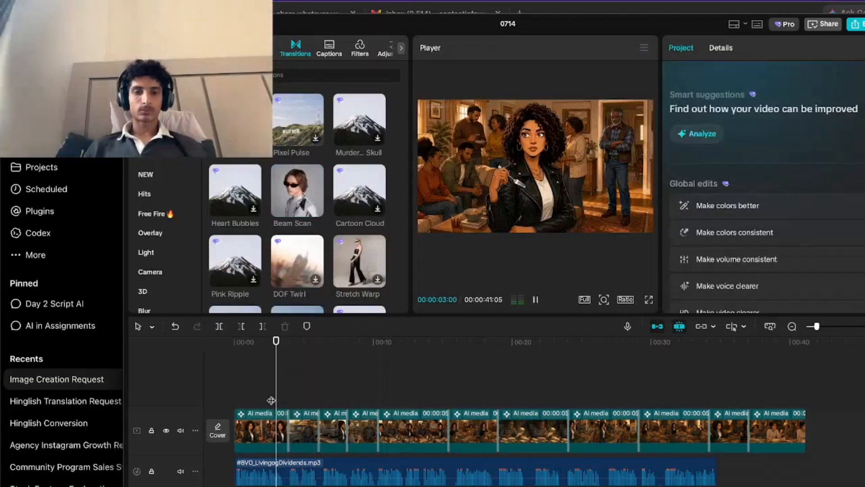
click(288, 426)
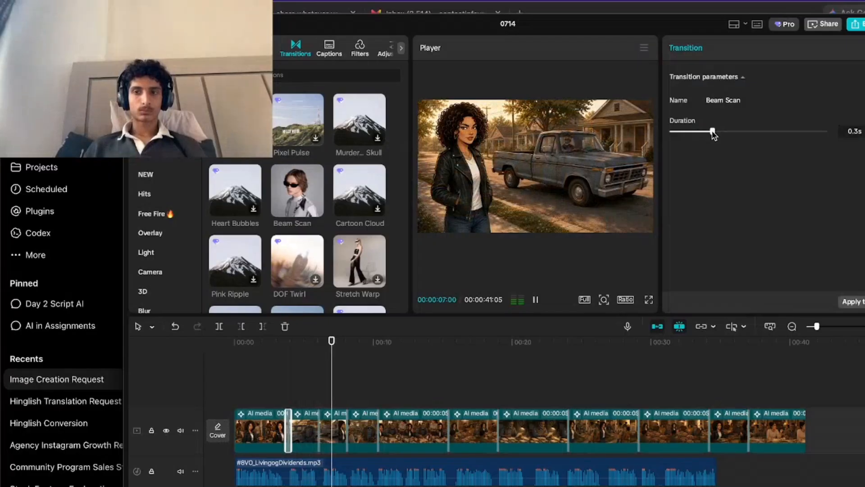
click(277, 406)
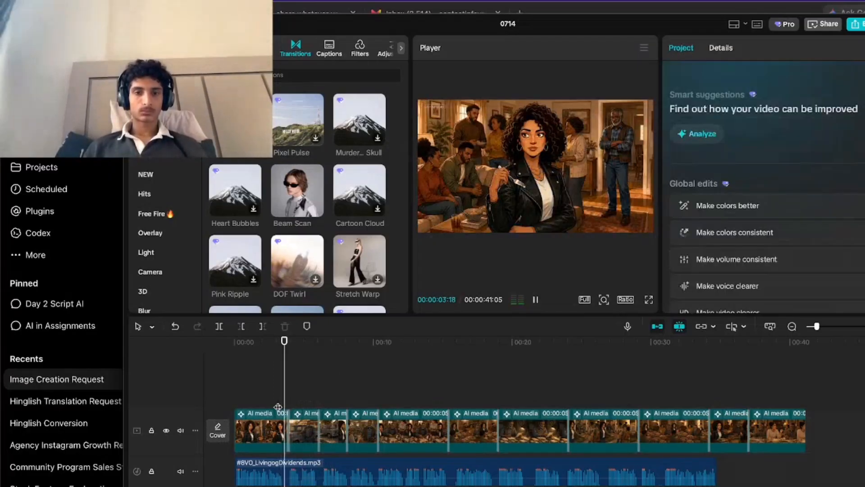
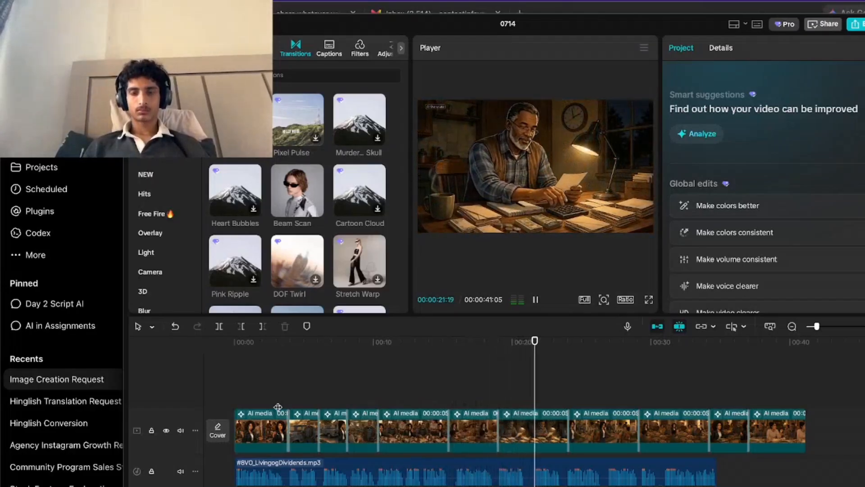
Generate automatic captions for the voiceover and give them the caption animation that highlights each spoken word in yellow.
key(space)
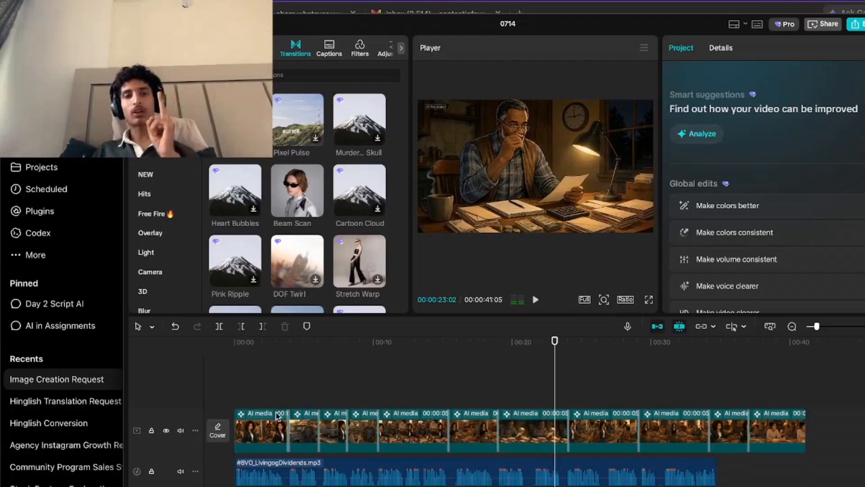
click(202, 47)
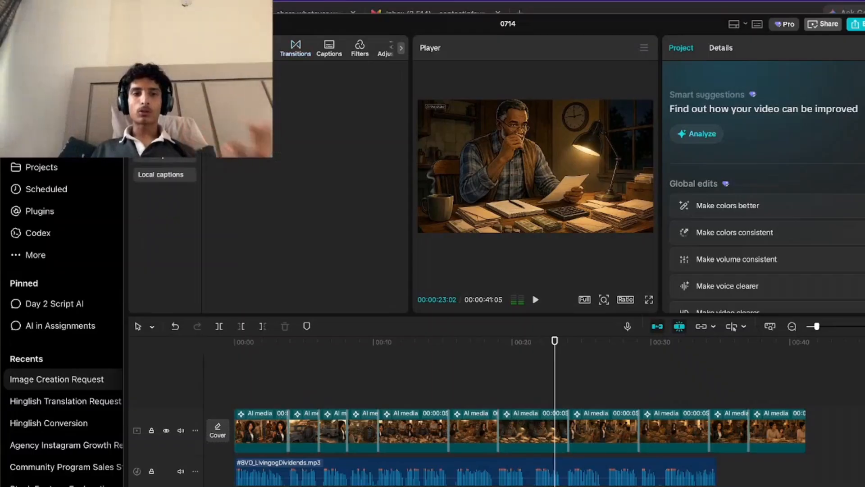
click(156, 167)
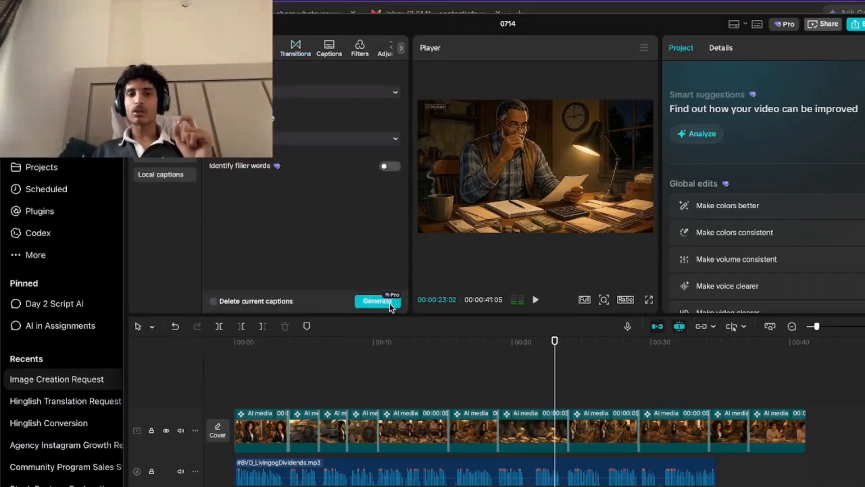
click(387, 301)
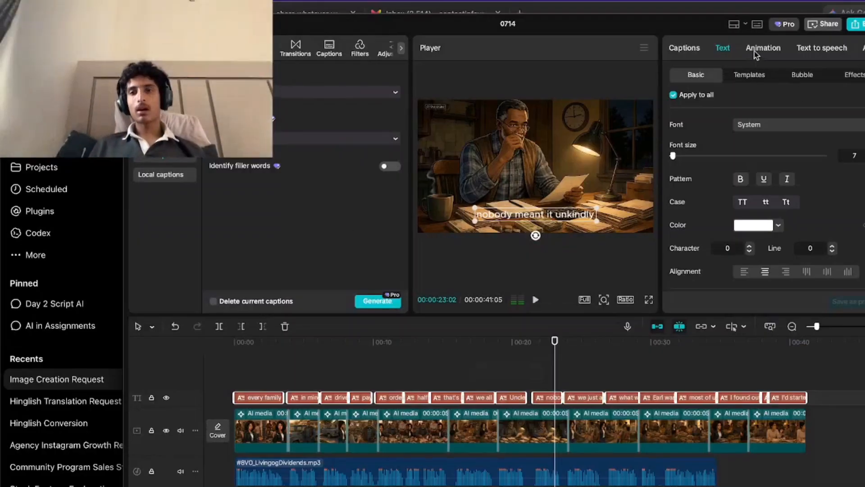
click(757, 50)
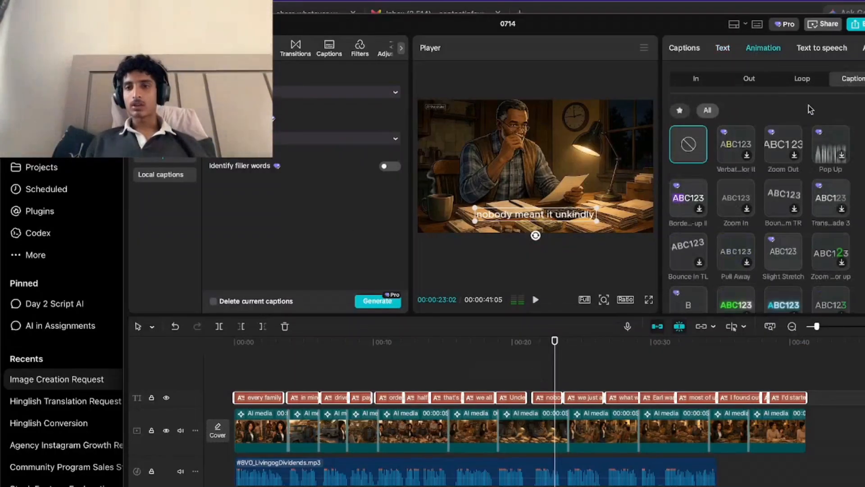
click(727, 151)
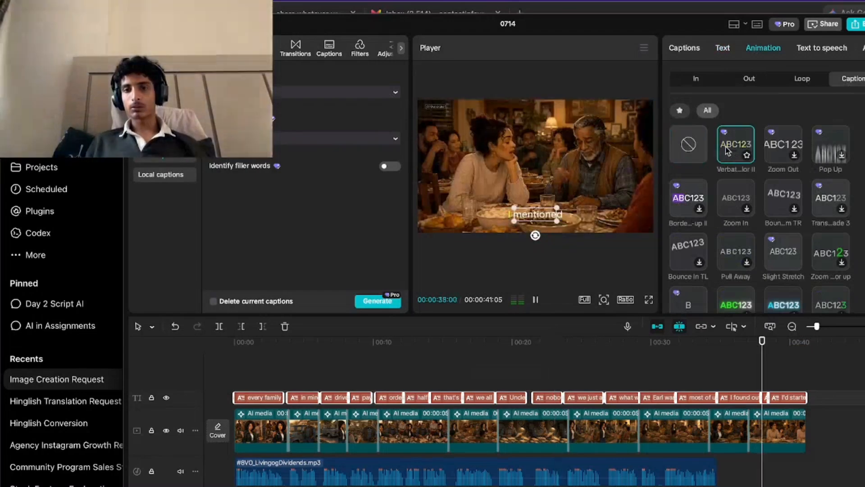
Set the font of all captions to Cromulent and enable a black stroke around the text.
click(722, 49)
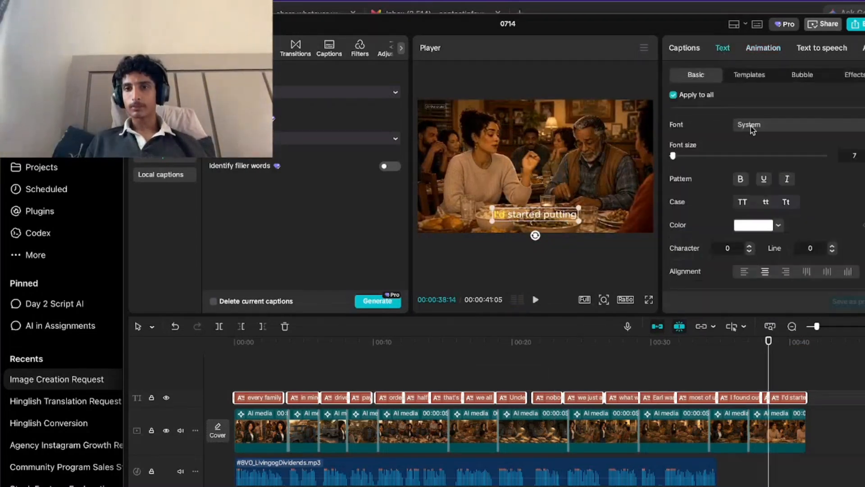
click(762, 125)
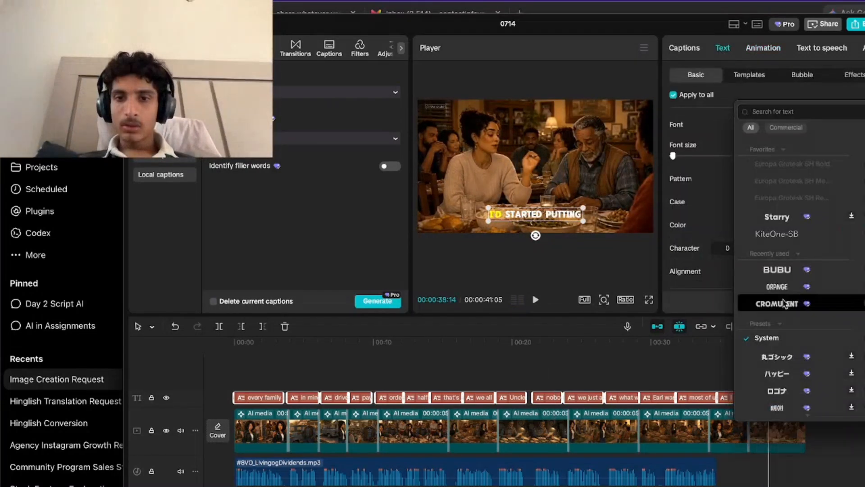
click(784, 304)
click(785, 205)
scroll(765, 189, down, 8)
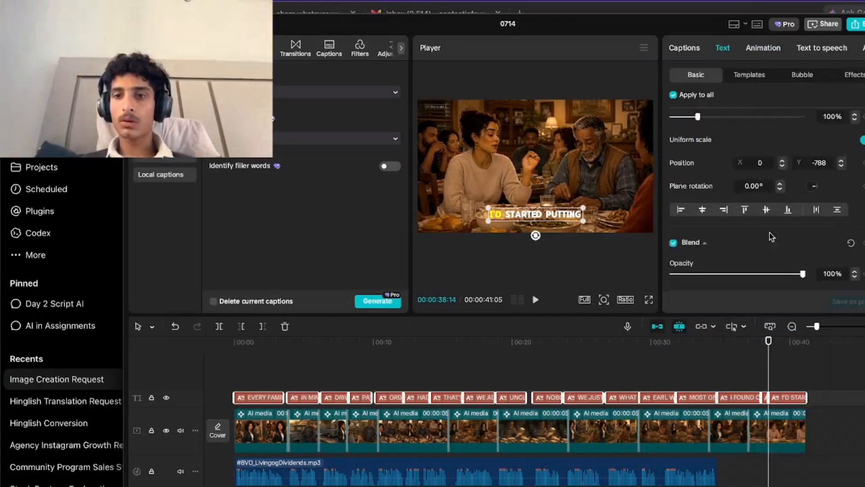
click(673, 193)
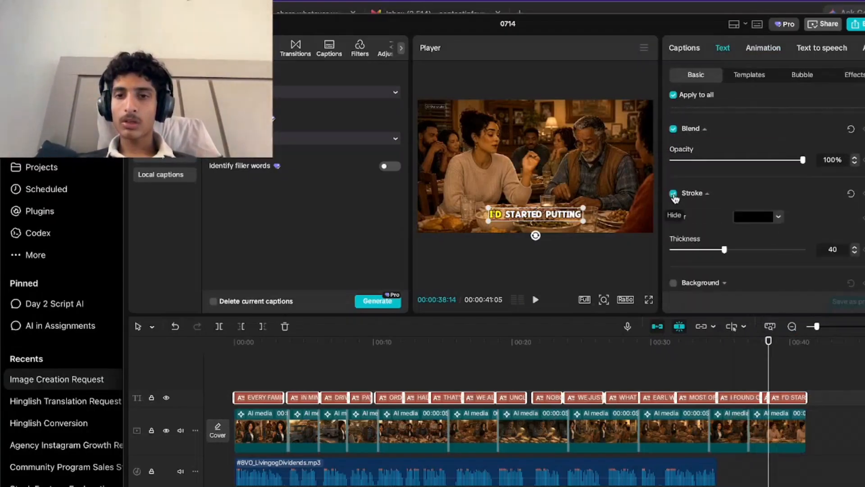
Play the video from the start through the first cut to check the styled captions.
click(198, 373)
key(Home)
key(space)
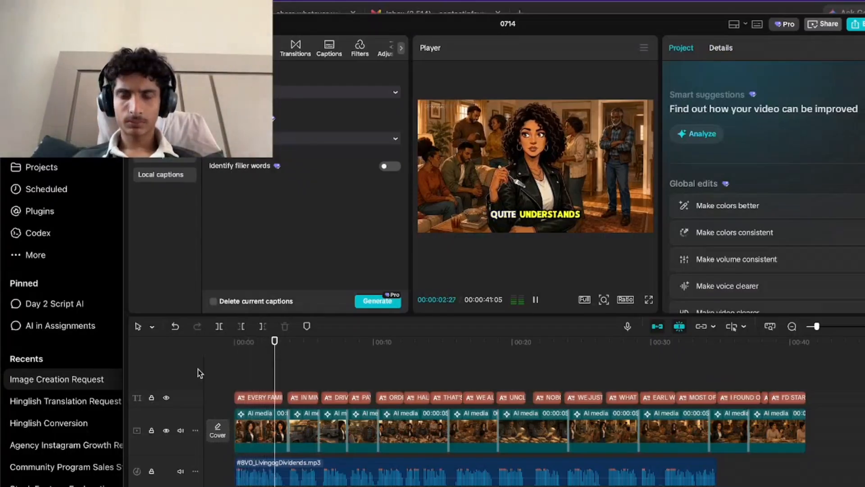
key(space)
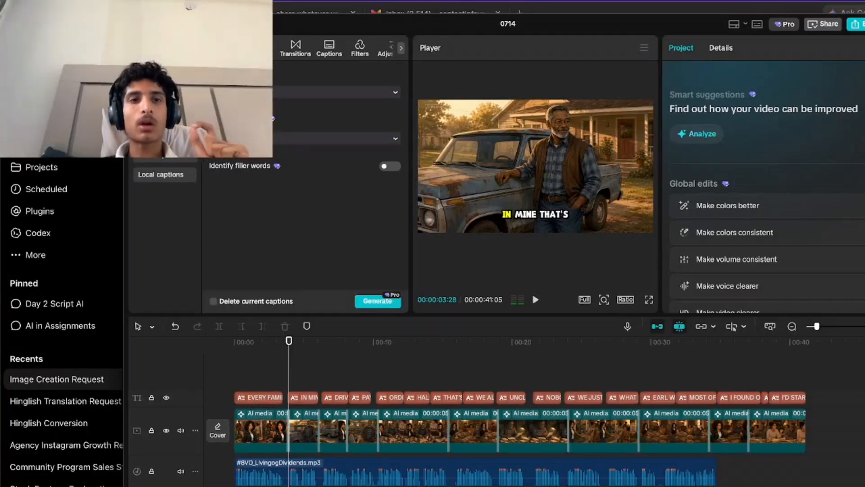
Add a red arrow sticker above the captions at 00:00:04:19, during the old truck scene.
click(232, 47)
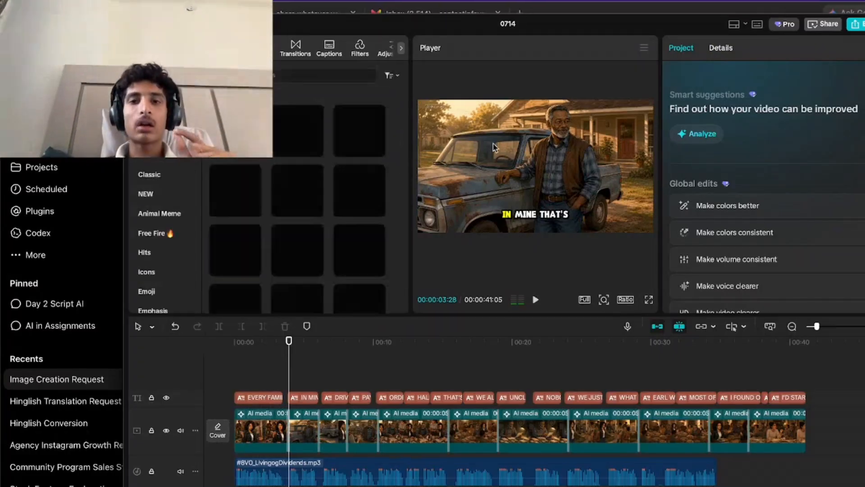
key(space)
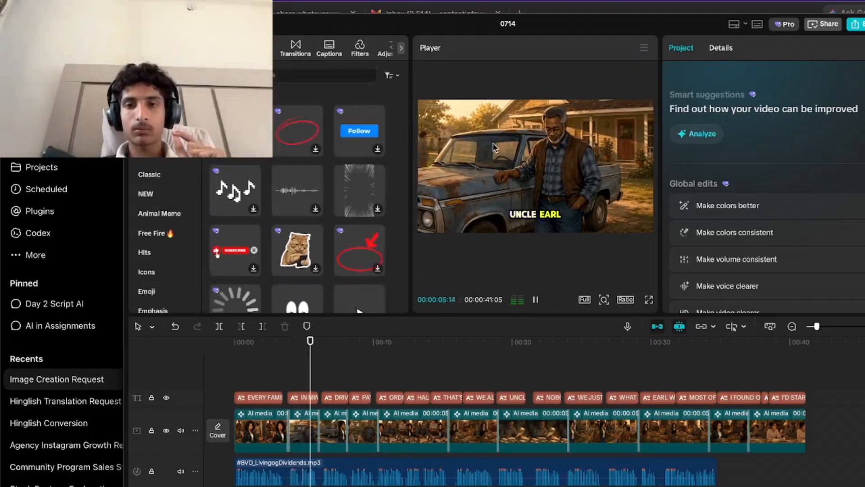
key(space)
click(298, 372)
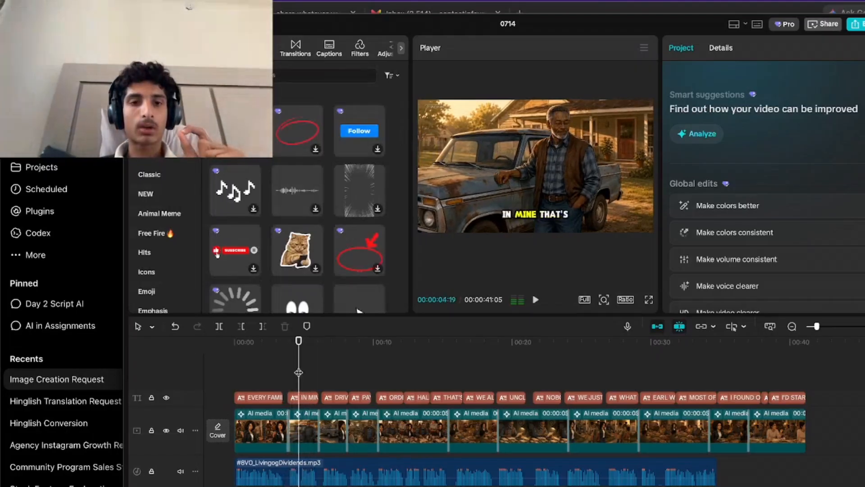
scroll(300, 212, down, 5)
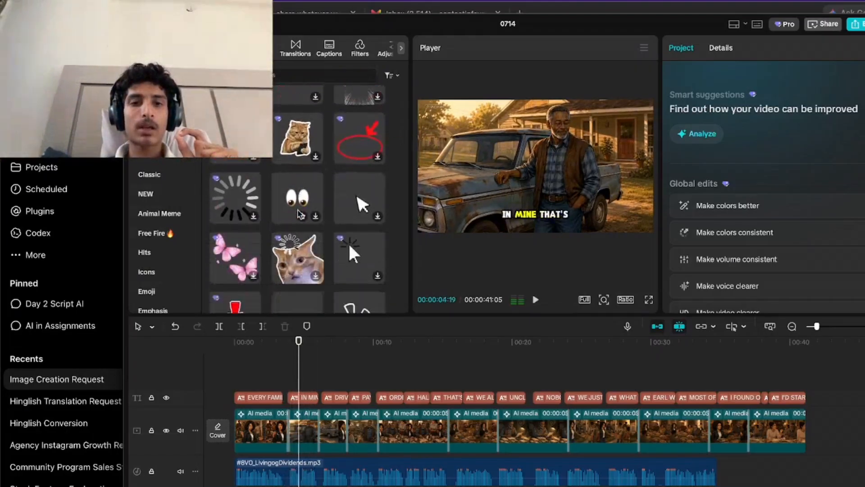
scroll(245, 219, down, 5)
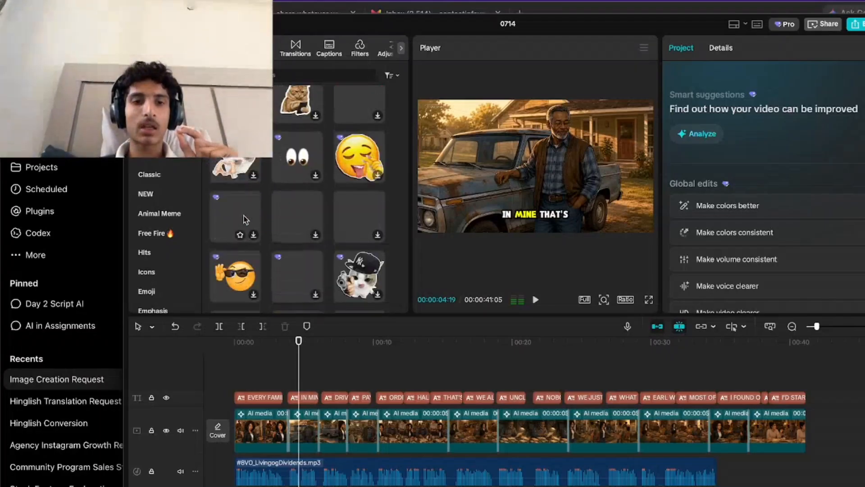
scroll(246, 219, down, 1)
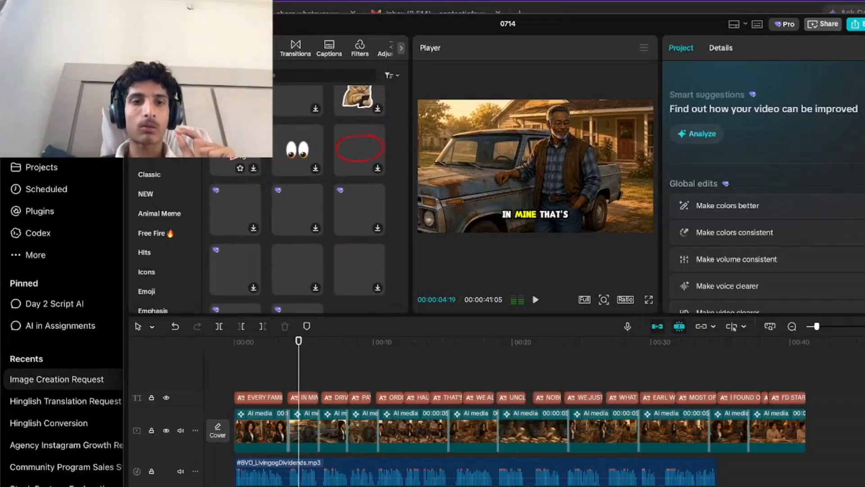
click(243, 159)
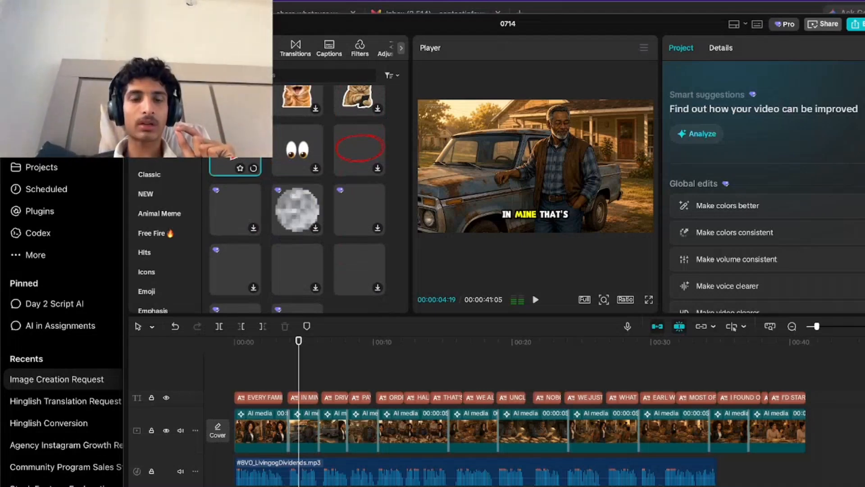
drag(277, 254, 296, 382)
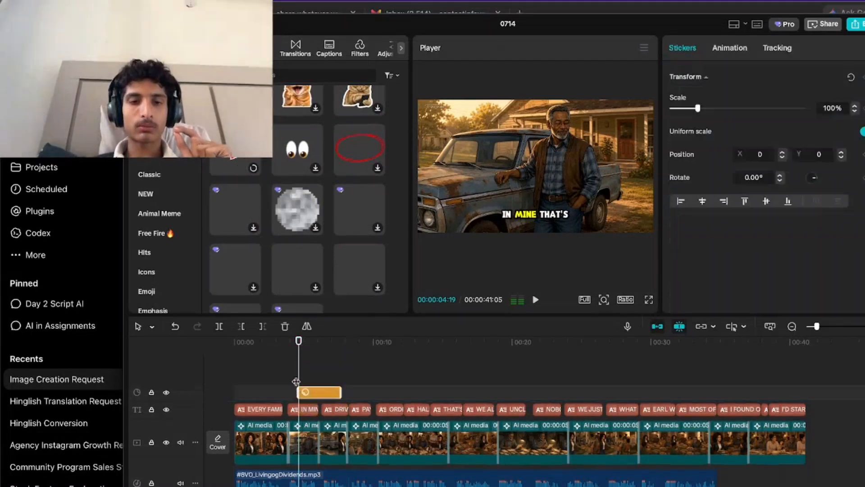
Move the arrow sticker to the words "Uncle Earl" in the second clip and trim it to the caption's end.
key(space)
click(287, 377)
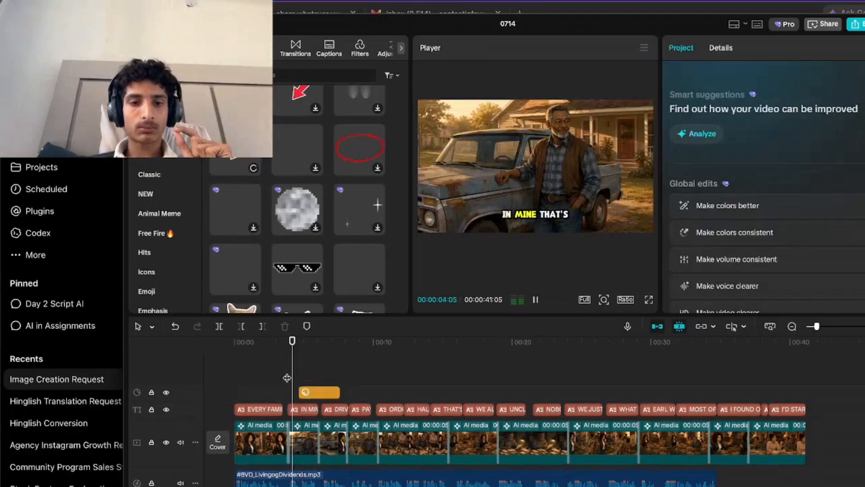
click(313, 390)
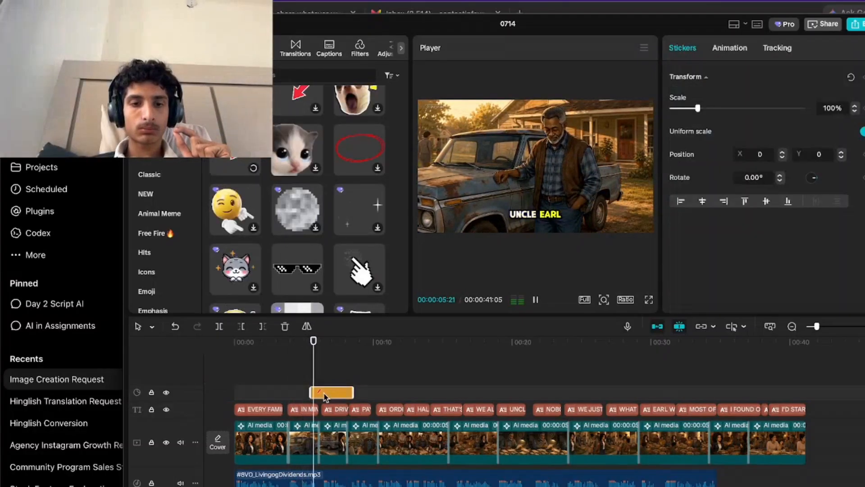
scroll(313, 386, up, 5)
Point the arrow at the man's face with 38% scale and -137.40° rotation, and motion-track his head in both directions.
drag(574, 127, 536, 148)
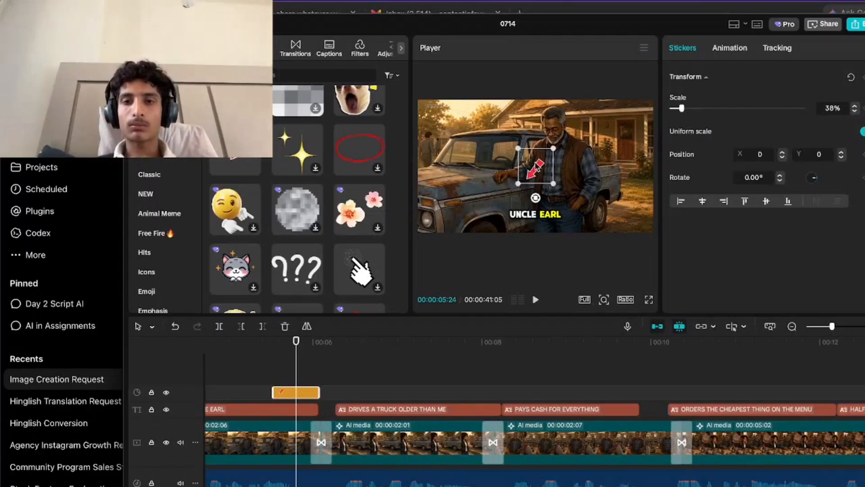
drag(535, 198, 571, 103)
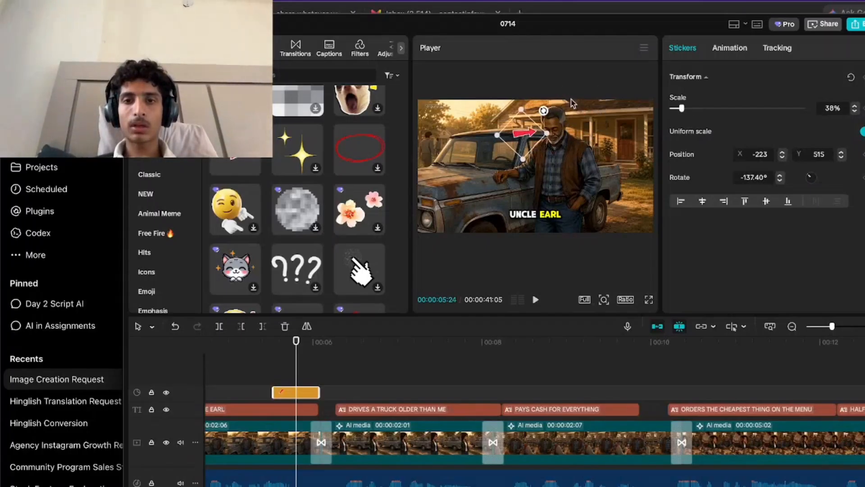
click(777, 49)
click(736, 113)
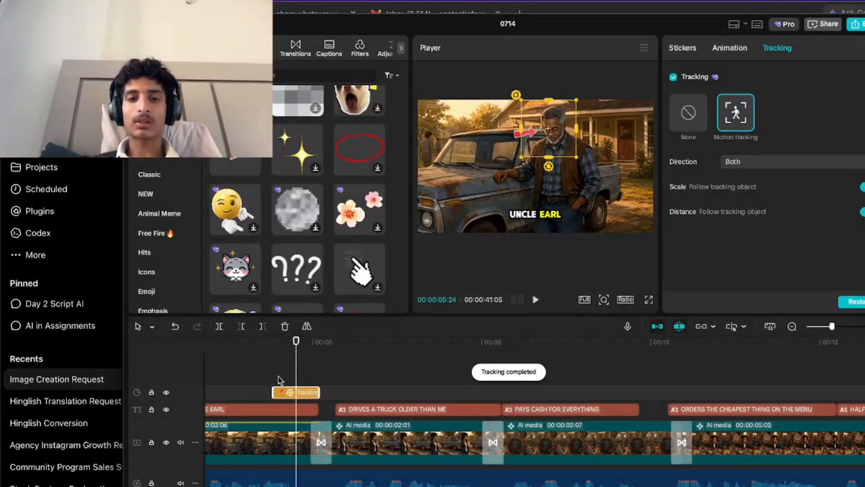
Play back the "Uncle Earl" moment to check how the arrow follows the man's head.
click(279, 377)
key(space)
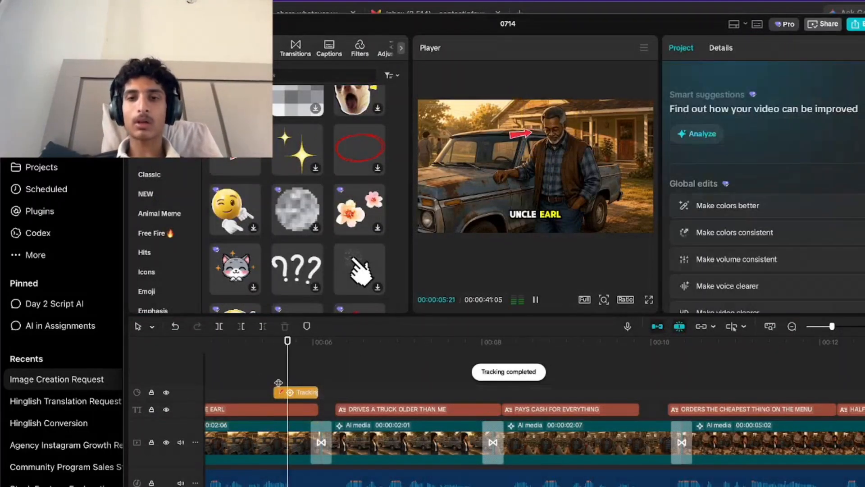
click(257, 383)
key(space)
key(space)
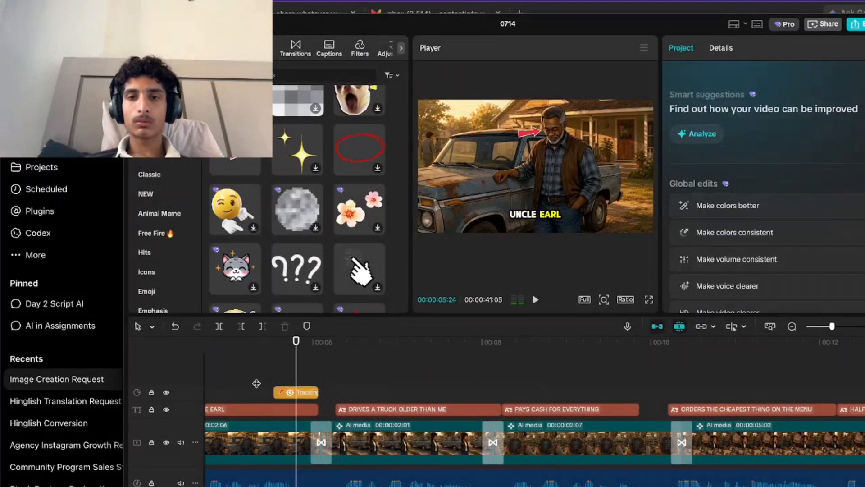
Add a default text clip above the arrow sticker and trim it to the sticker's start and end.
click(275, 384)
click(276, 409)
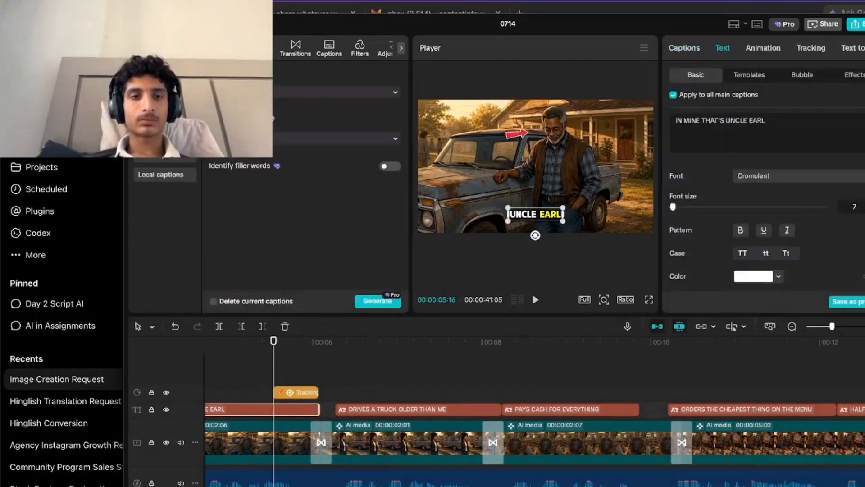
drag(235, 346, 246, 390)
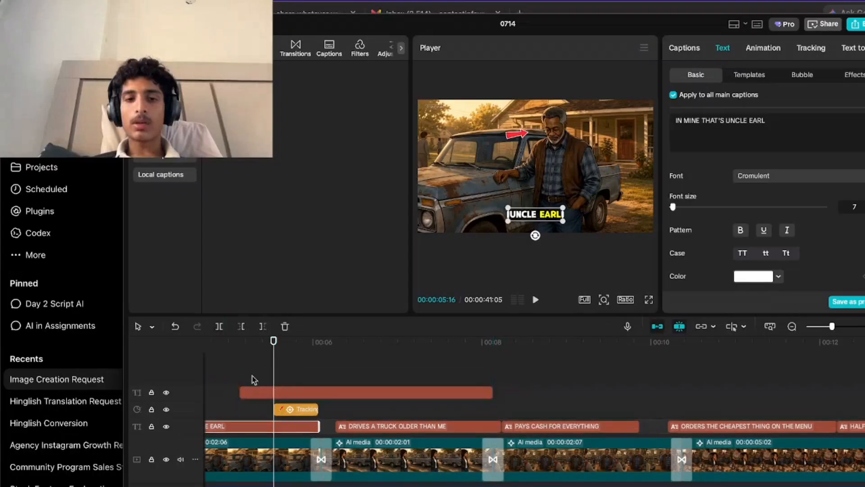
click(238, 327)
drag(494, 394, 314, 434)
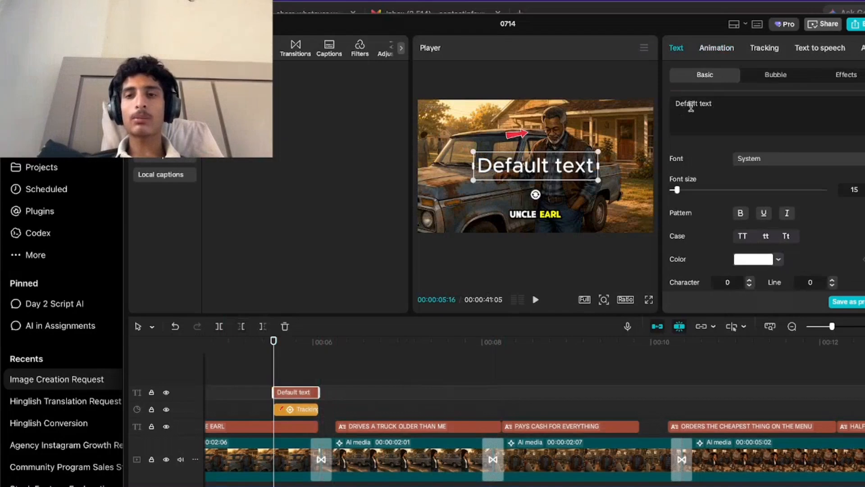
Replace the default text with "UNCEL EARL".
text(U)
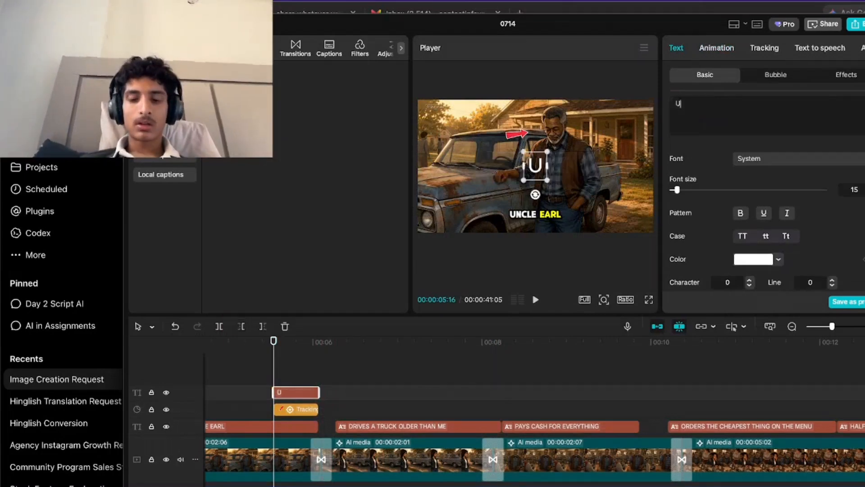
text(NCEL EARL)
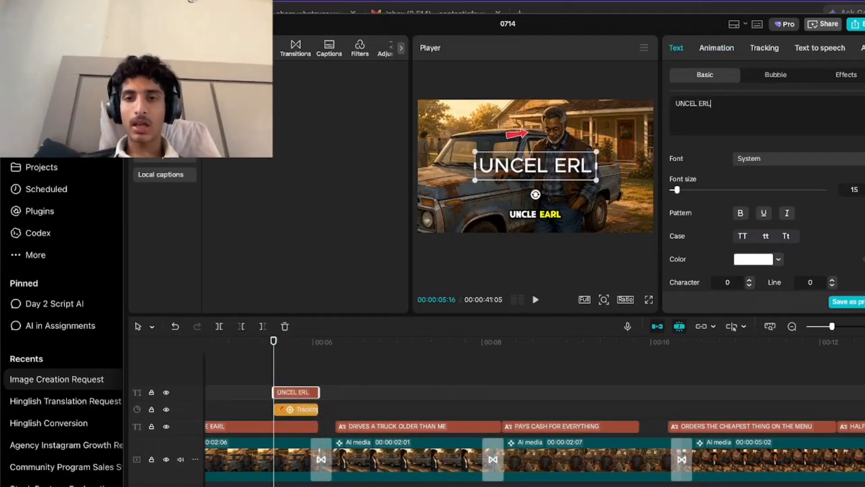
key(BackSpace)
key(BackSpace)
text(ARL)
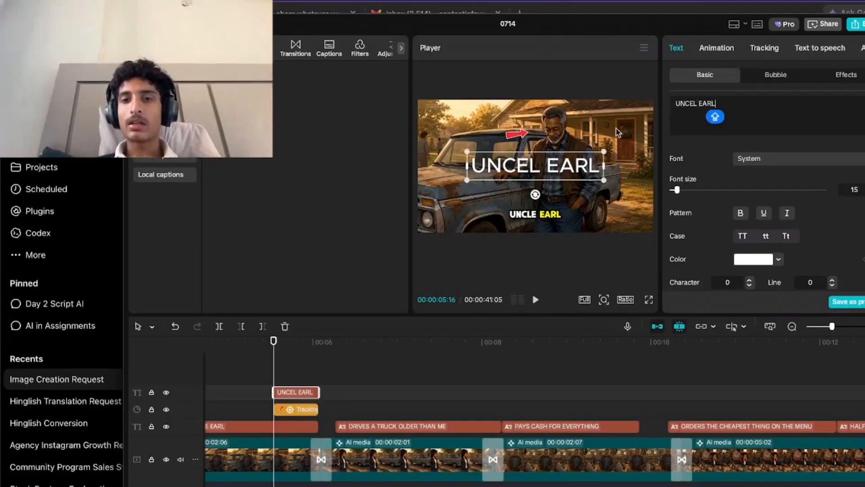
Set the UNCEL EARL text to yellow Cromulent, shrink it, and place it beside the arrow's tail.
click(787, 165)
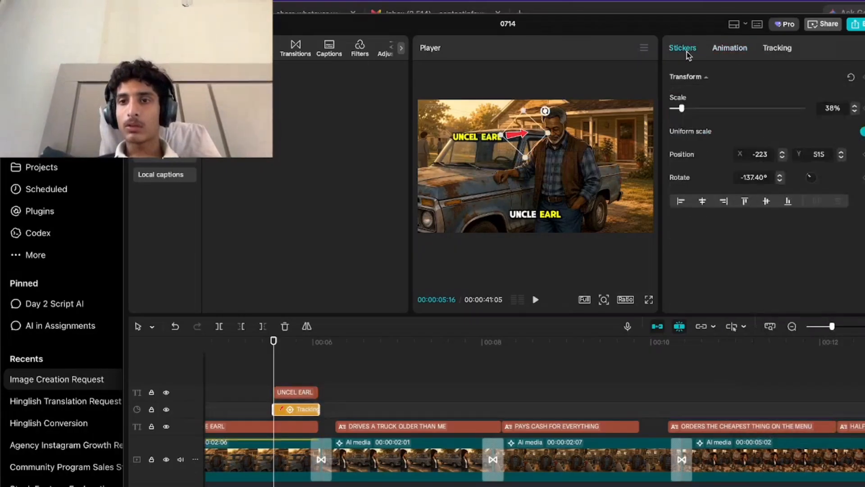
Look through the entry animations for the arrow sticker, leaving None applied.
click(724, 49)
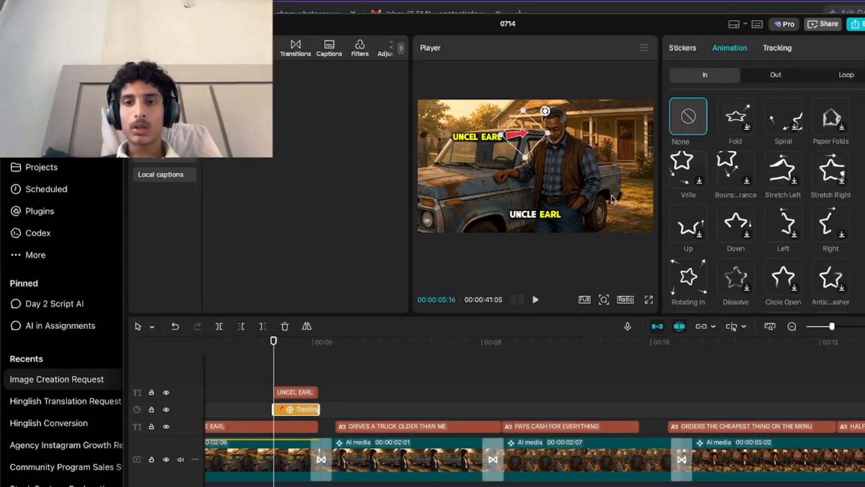
scroll(731, 273, down, 2)
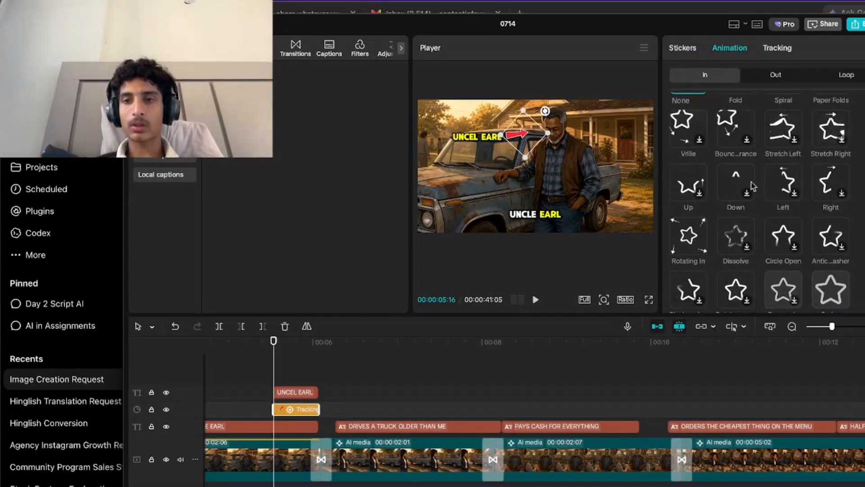
scroll(769, 184, up, 3)
click(679, 138)
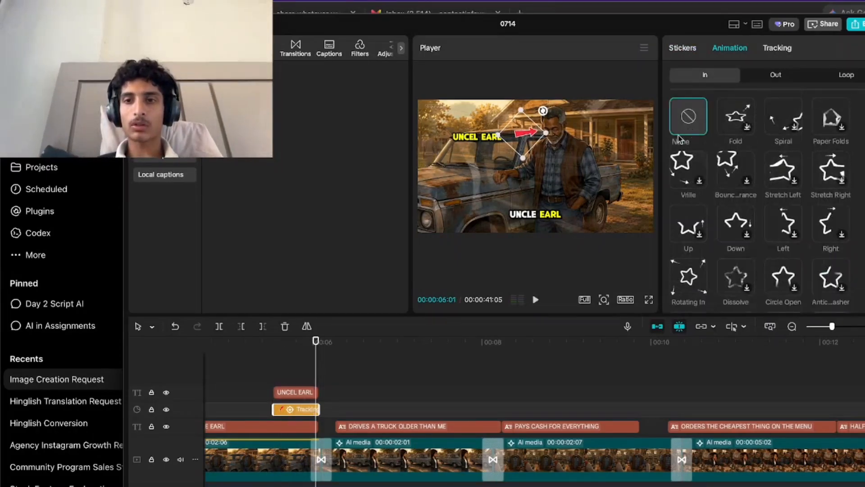
Apply motion tracking in both directions to the UNCEL EARL text so it follows the man's head.
click(296, 381)
click(297, 393)
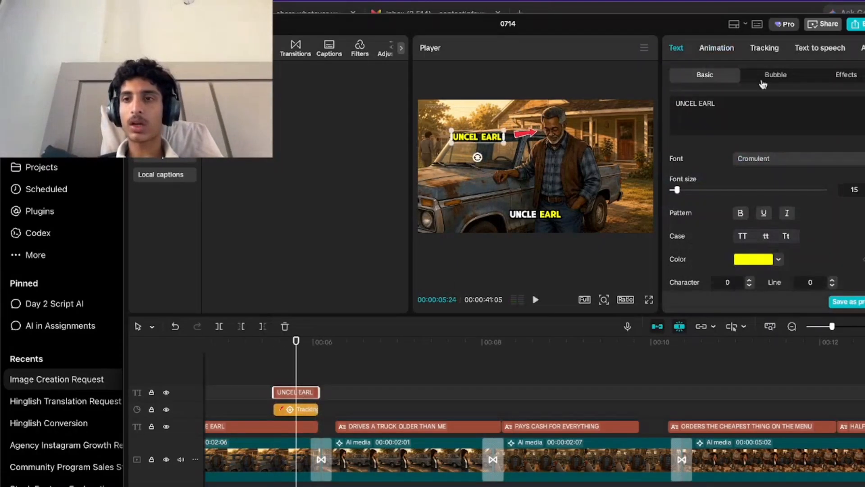
click(764, 48)
click(736, 112)
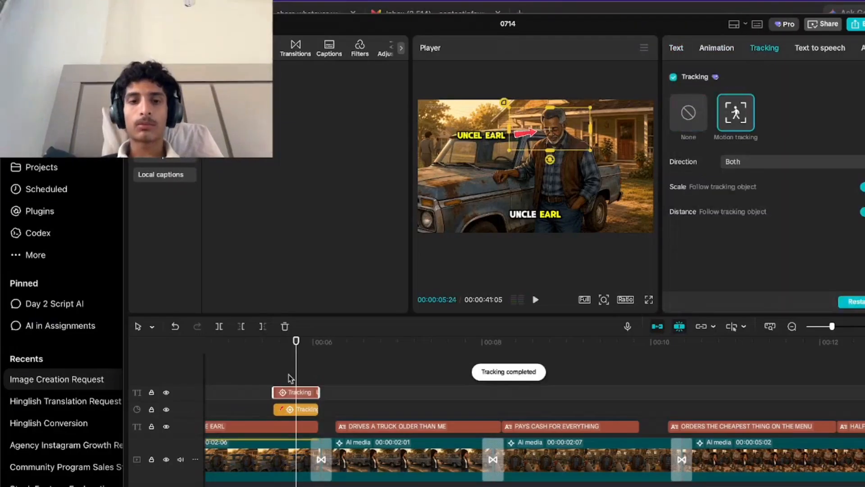
Play back the callout moment repeatedly to check how the tracked text moves with the arrow.
mouse_move(265, 383)
mouse_down()
mouse_move(319, 382)
mouse_move(275, 382)
mouse_up()
key(space)
key(space)
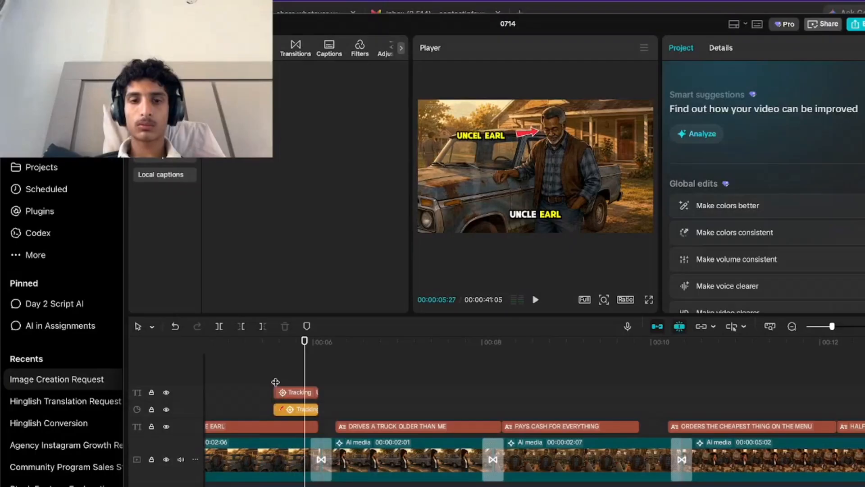
click(275, 382)
key(space)
key(space)
click(271, 387)
key(space)
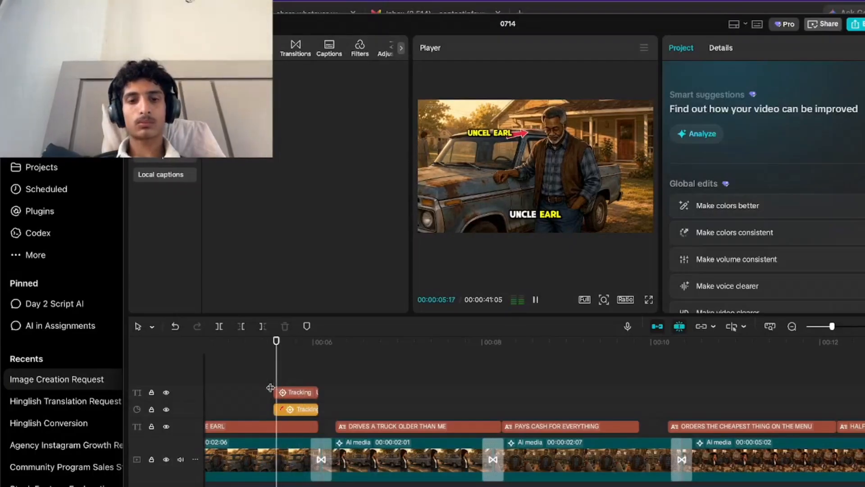
key(space)
key(space)
key(space)
Try to retrack the UNCEL EARL text by moving it away from the arrow and fitting the tracking box around the arrow.
click(293, 409)
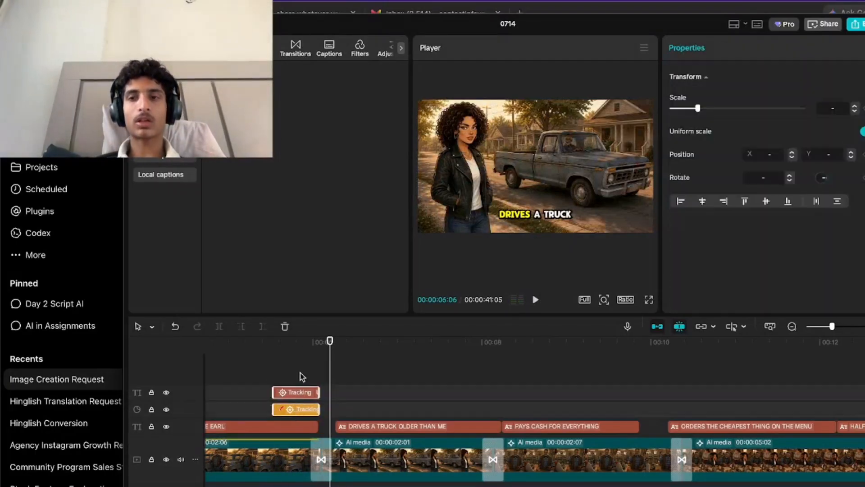
click(299, 386)
click(301, 396)
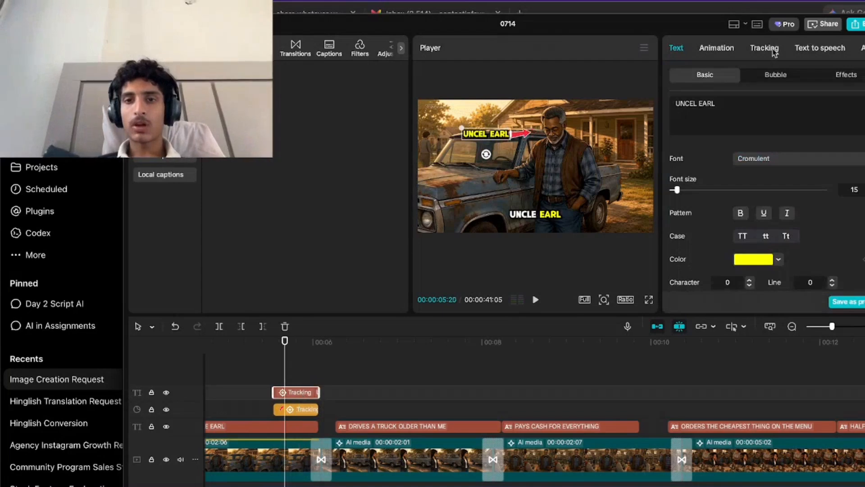
click(764, 47)
click(501, 140)
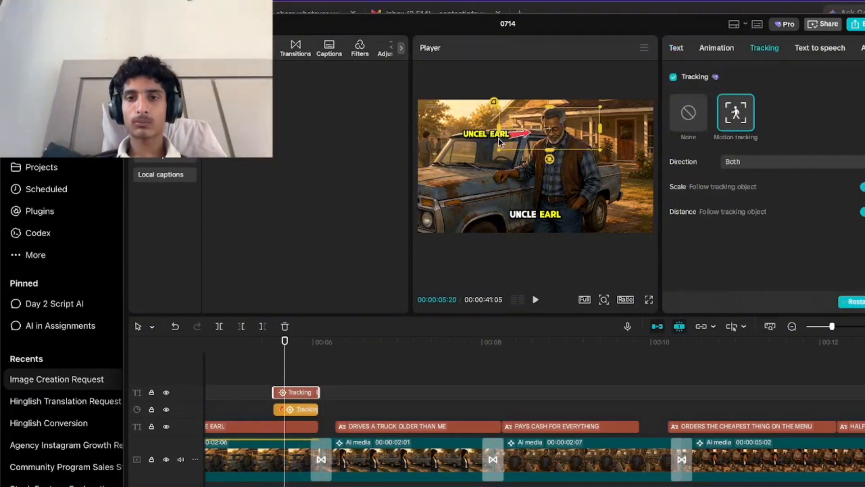
mouse_move(488, 140)
mouse_down()
mouse_move(479, 149)
mouse_move(483, 144)
mouse_up()
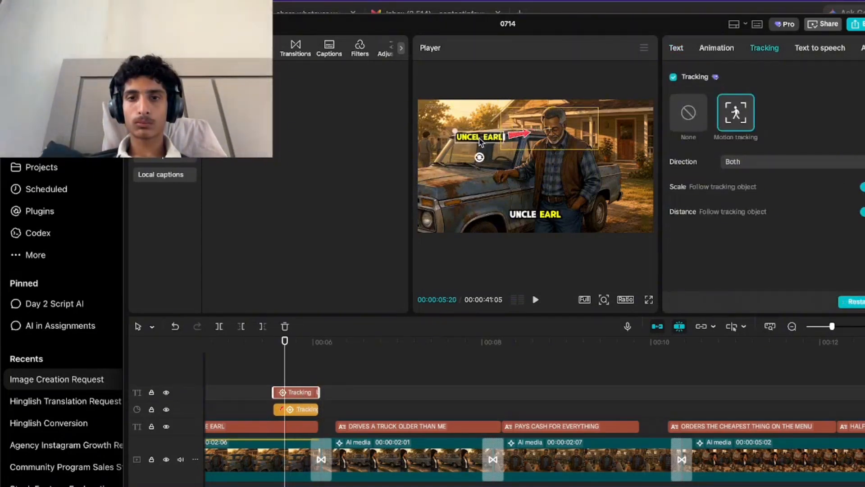
click(548, 144)
drag(539, 141, 521, 122)
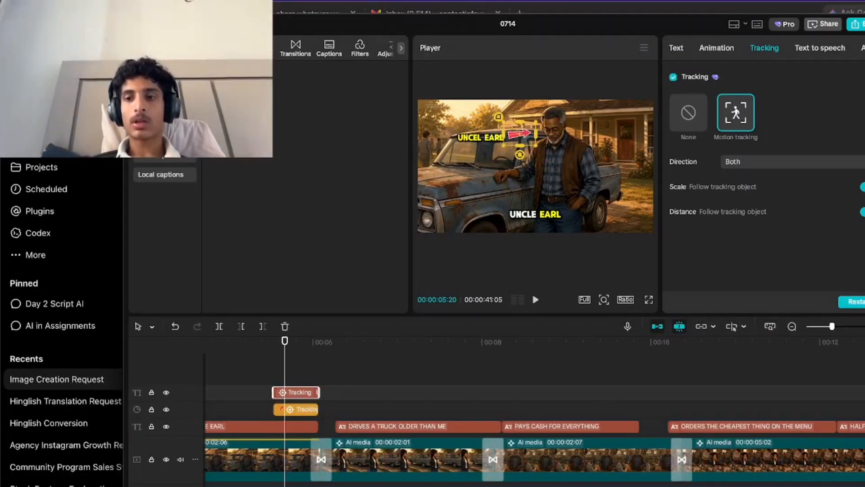
click(860, 301)
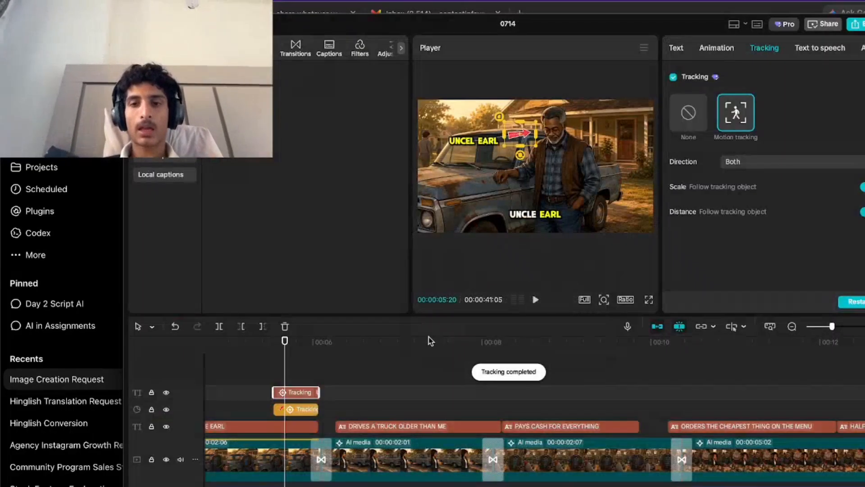
Play back the callout to check the arrow-based text tracking, and undo that retracking.
click(268, 370)
key(space)
key(space)
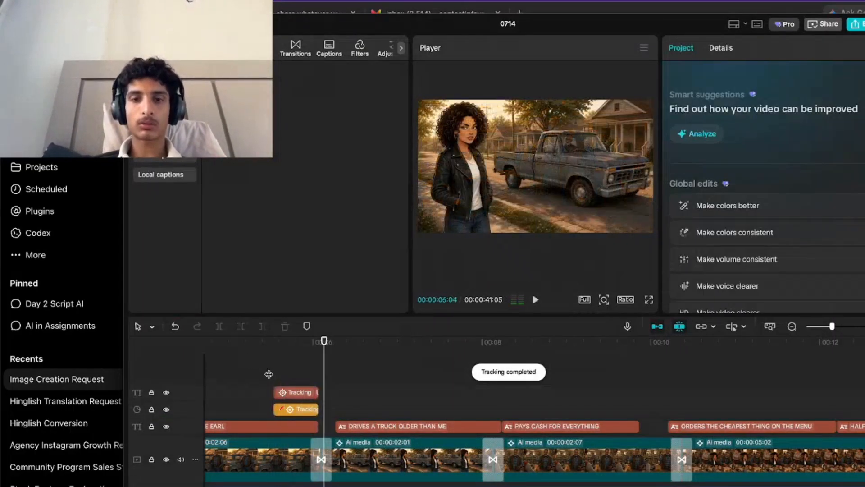
click(277, 377)
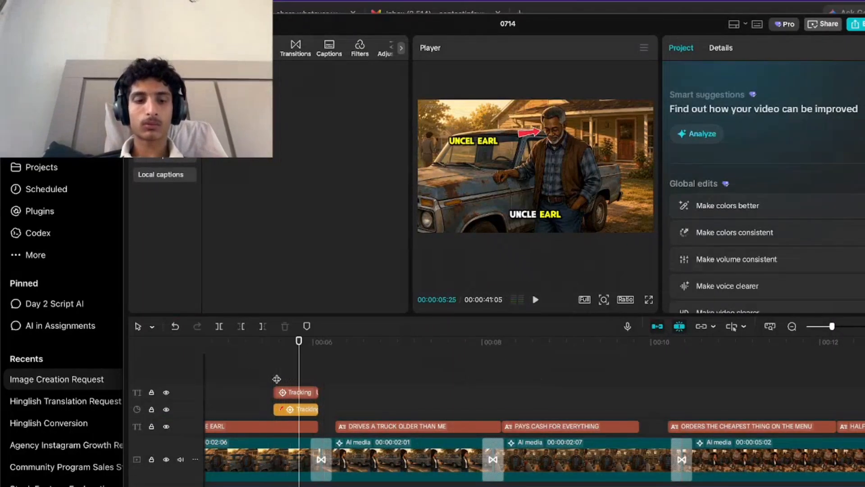
click(277, 378)
key(space)
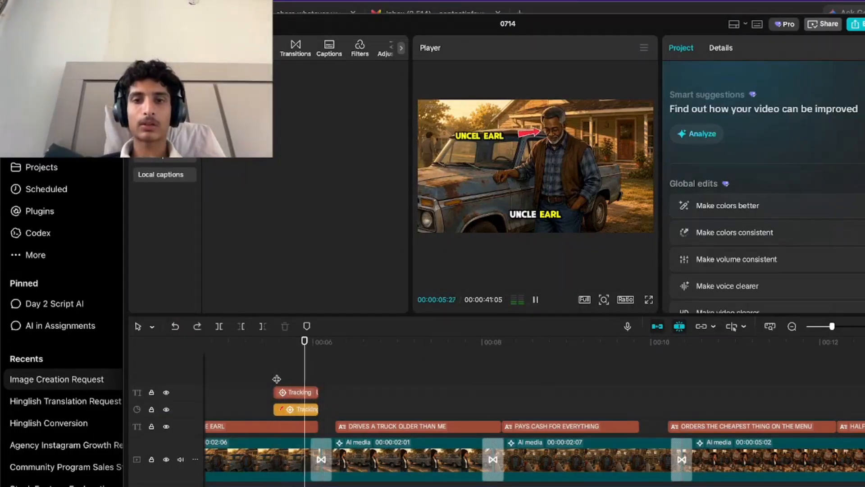
Replay the Uncle Earl moment from just before the callout to check its tracking and timing.
key(space)
key(space)
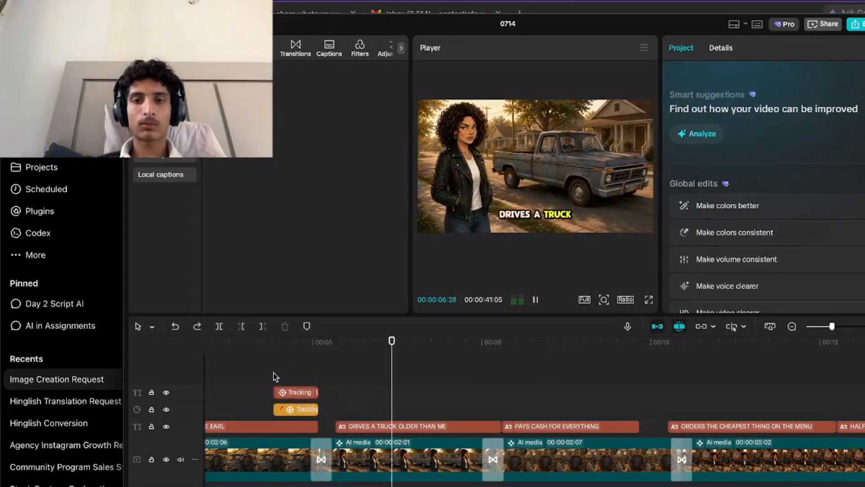
click(273, 378)
key(space)
click(253, 415)
key(space)
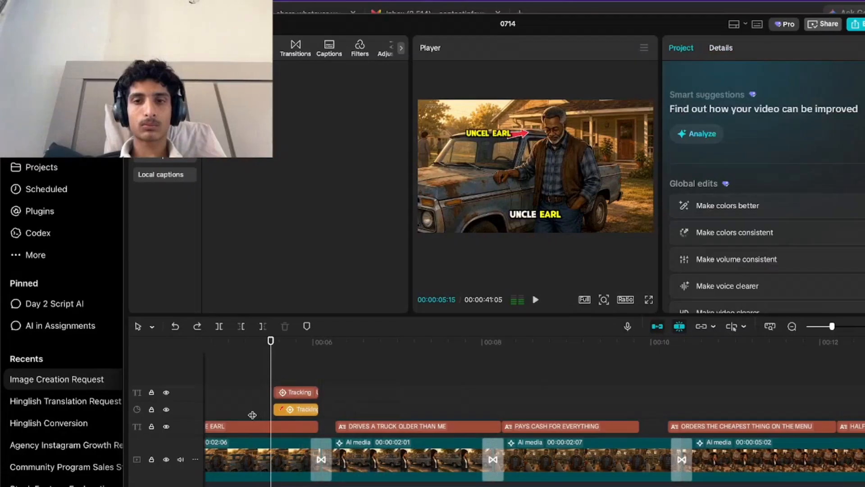
key(space)
Cut the IN MINE THAT'S caption off at 00:00:05:03 and extend the start of the callout text and arrow back to that point.
key(space)
key(w)
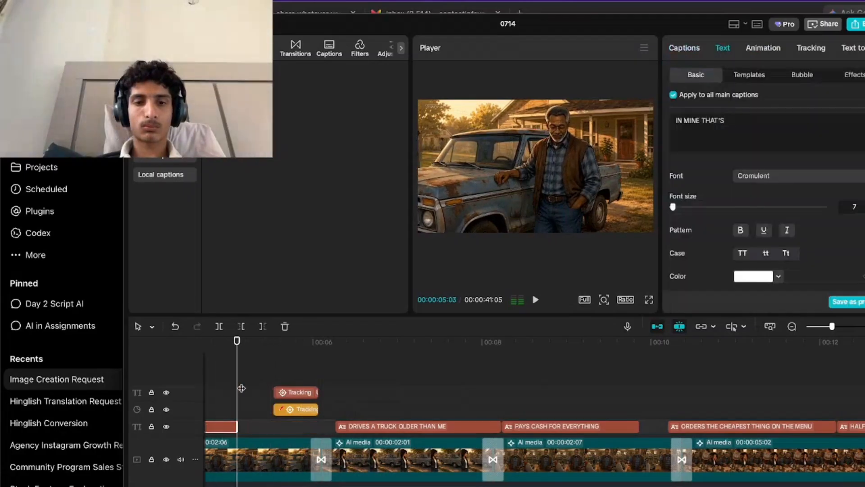
key(space)
click(241, 388)
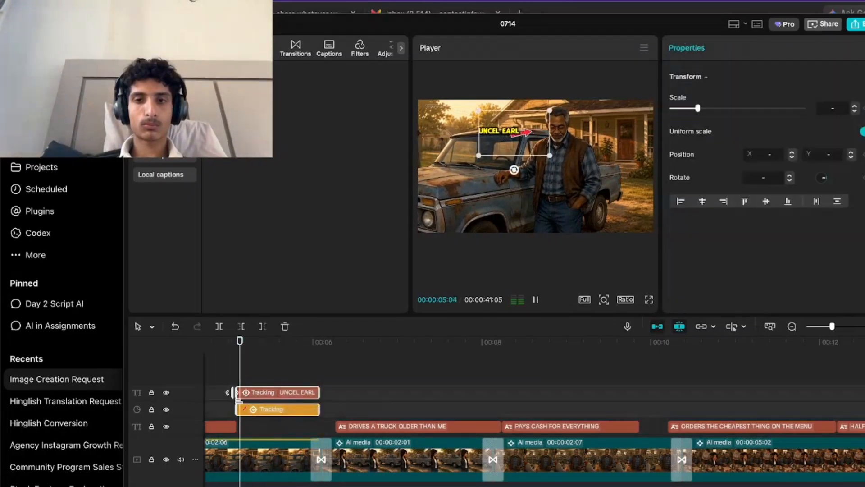
key(space)
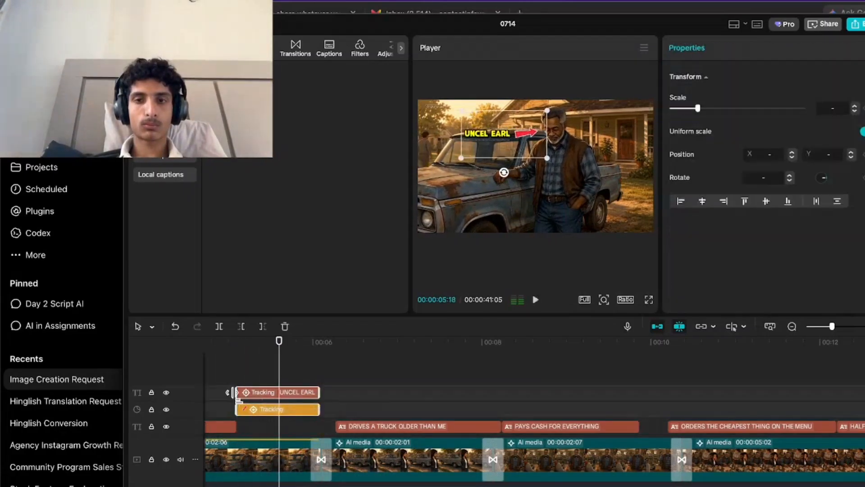
key(space)
click(232, 379)
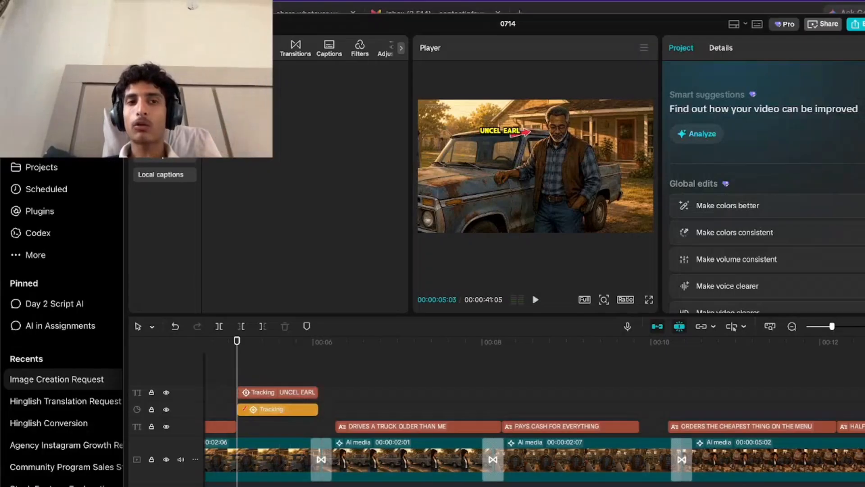
Open the audio library and play back the extended callout together with the shortened caption.
click(174, 48)
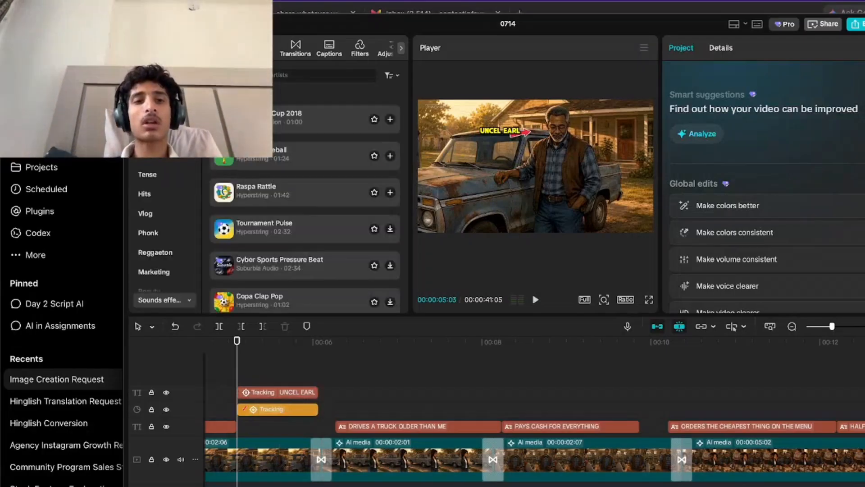
click(222, 362)
key(space)
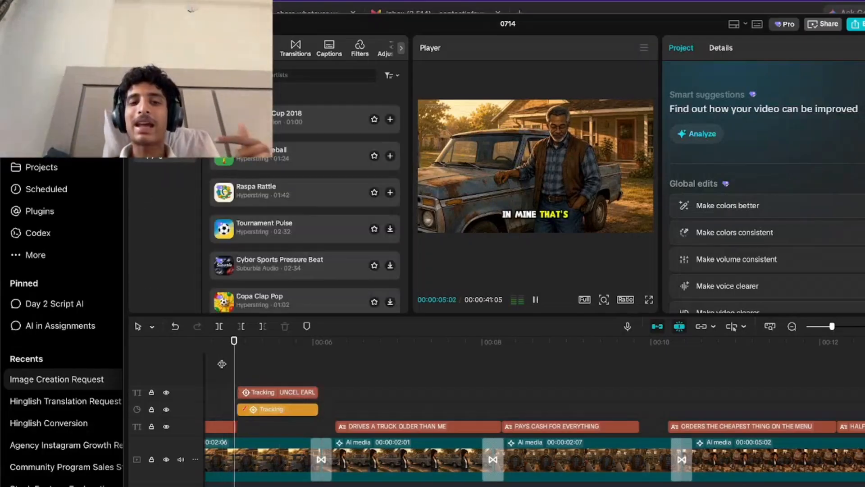
key(space)
key(space)
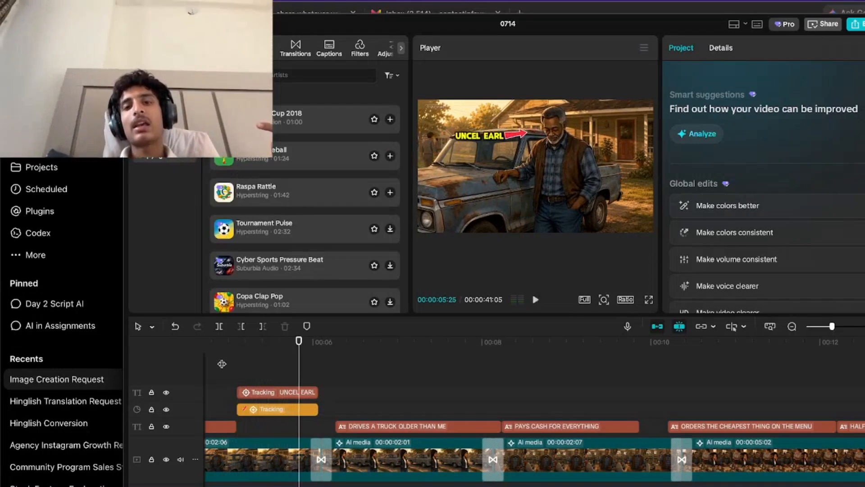
key(space)
Add the one-second Hertz Box Music sound effect at 00:00:05:06, where the callout appears, and play the video from there.
click(245, 365)
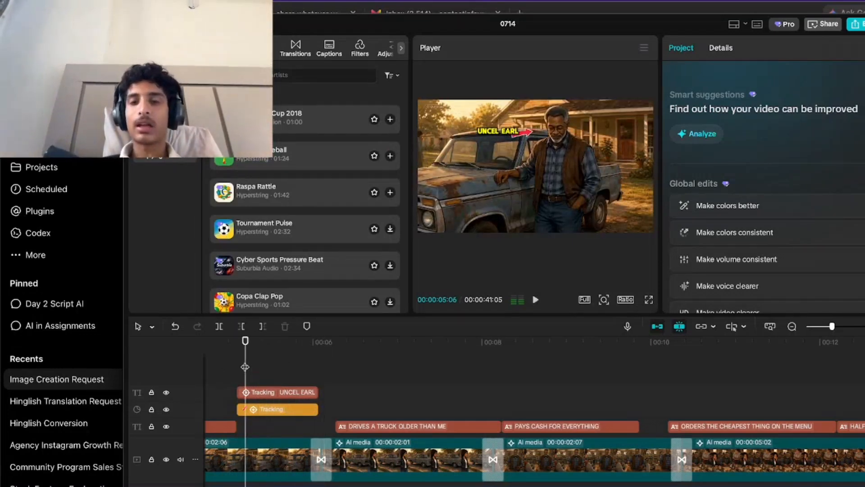
click(163, 136)
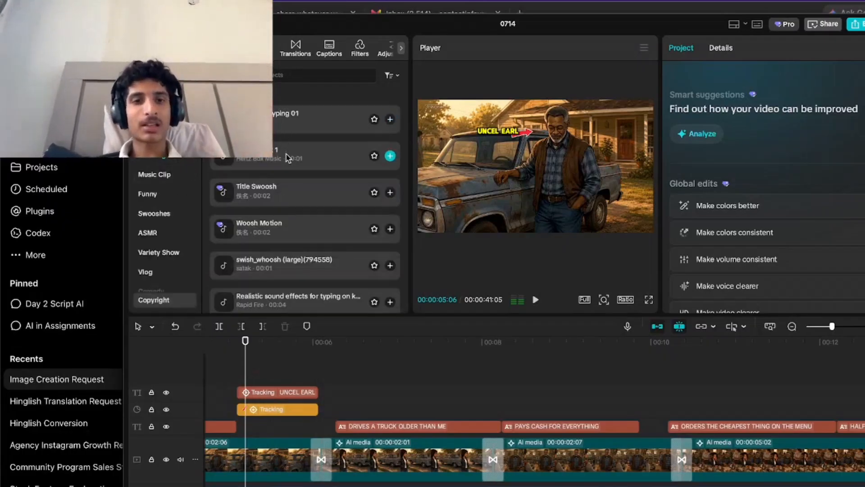
click(387, 166)
click(391, 158)
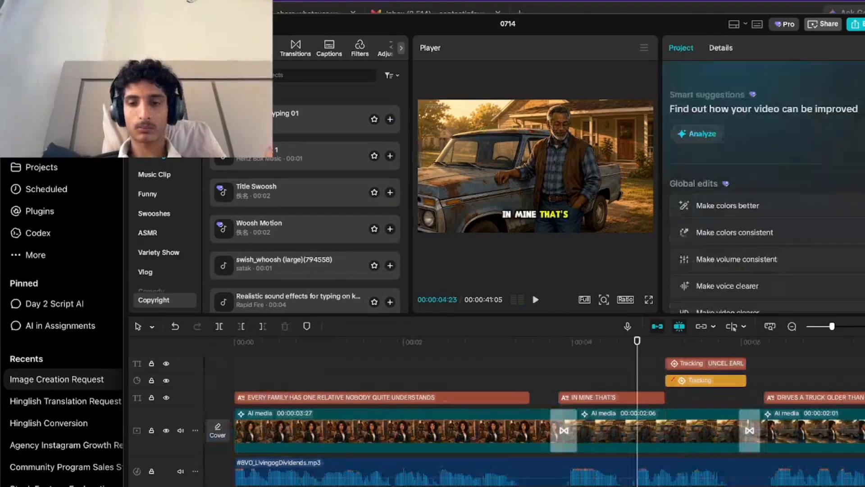
key(space)
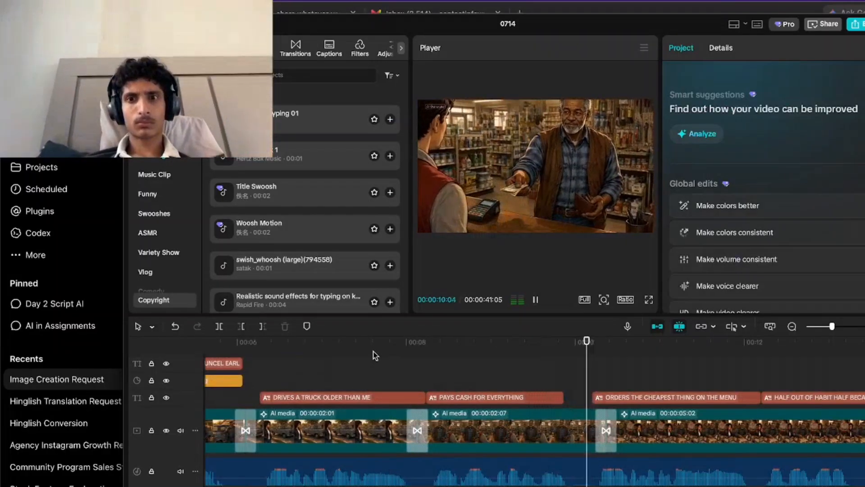
Return the playhead to the start of the video and browse the music library for a background track.
drag(420, 343, 0, 408)
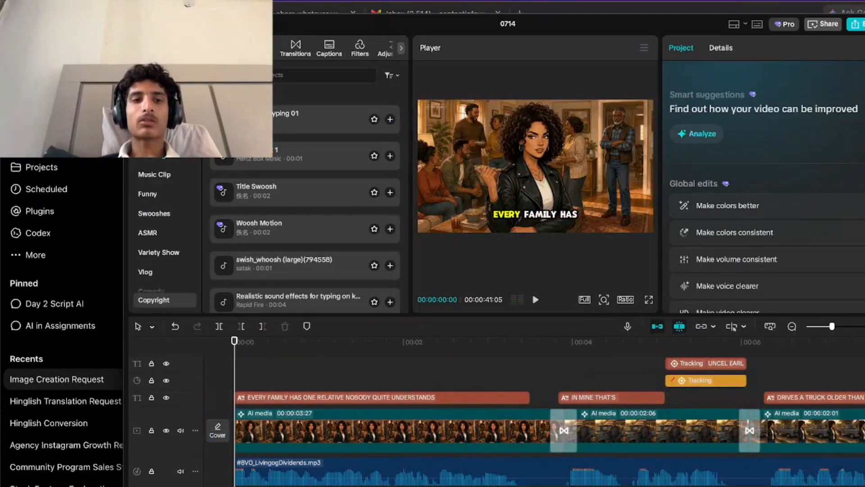
click(158, 136)
click(160, 158)
click(157, 115)
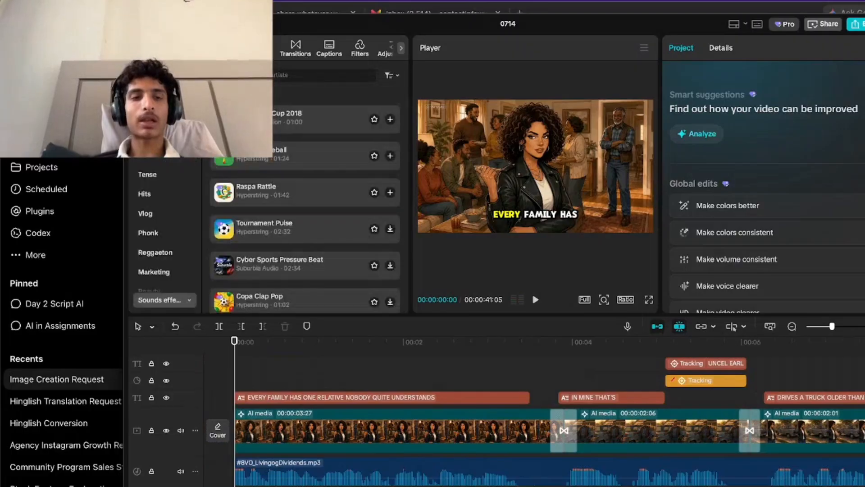
click(269, 205)
scroll(270, 208, down, 6)
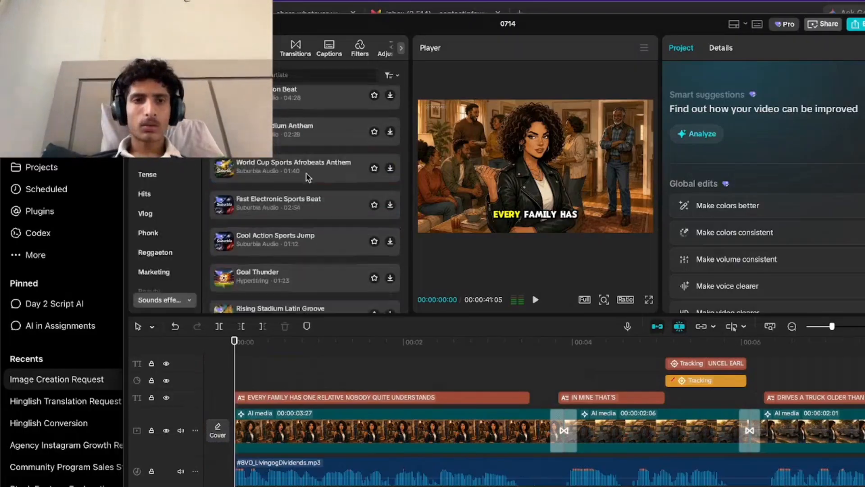
Preview several background music candidates, including Fast Electronic Sports Beat, Girl from Barcelona and Girl Youre Alright.
click(305, 213)
scroll(303, 210, down, 1)
scroll(304, 209, down, 5)
click(306, 270)
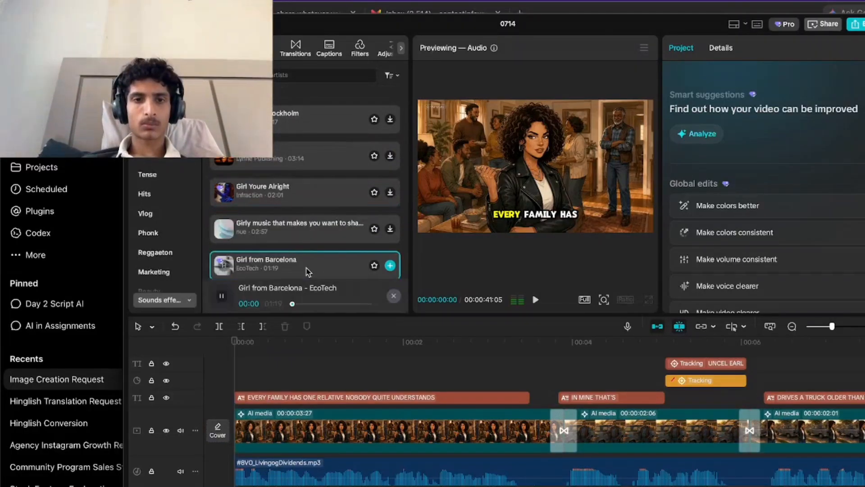
click(317, 193)
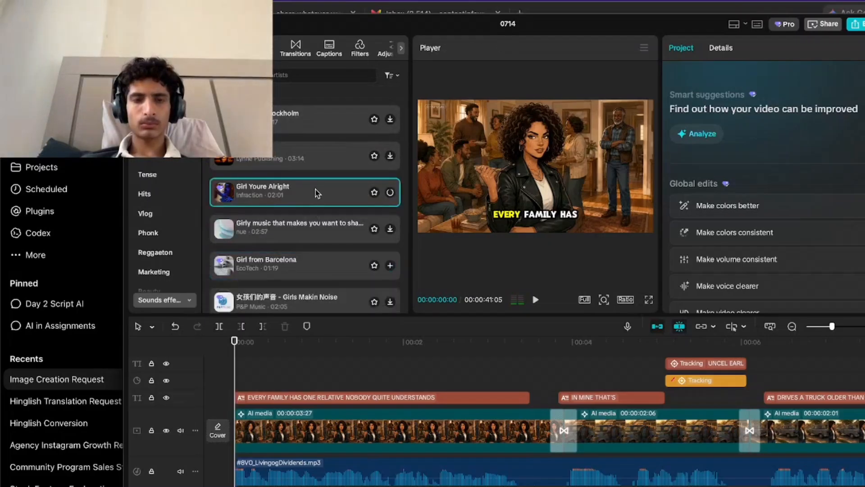
Browse the Phonk and Travel music categories for a background track.
click(147, 233)
scroll(152, 256, down, 3)
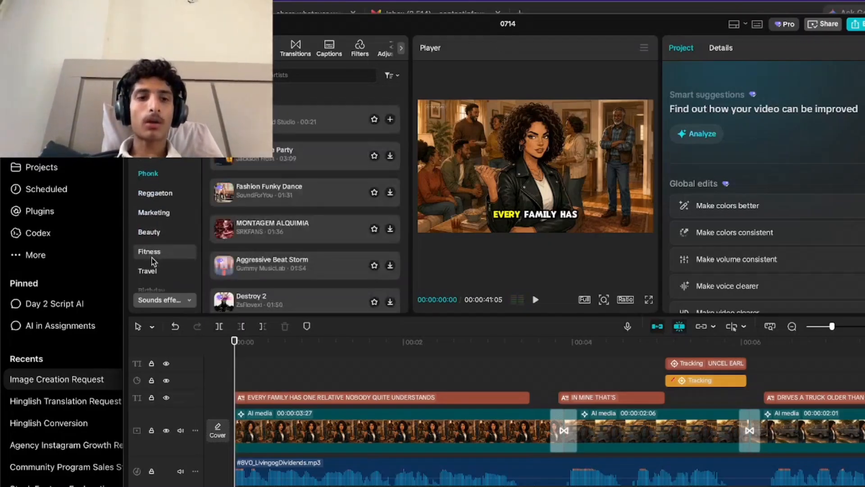
scroll(152, 258, down, 3)
click(169, 222)
scroll(169, 222, down, 3)
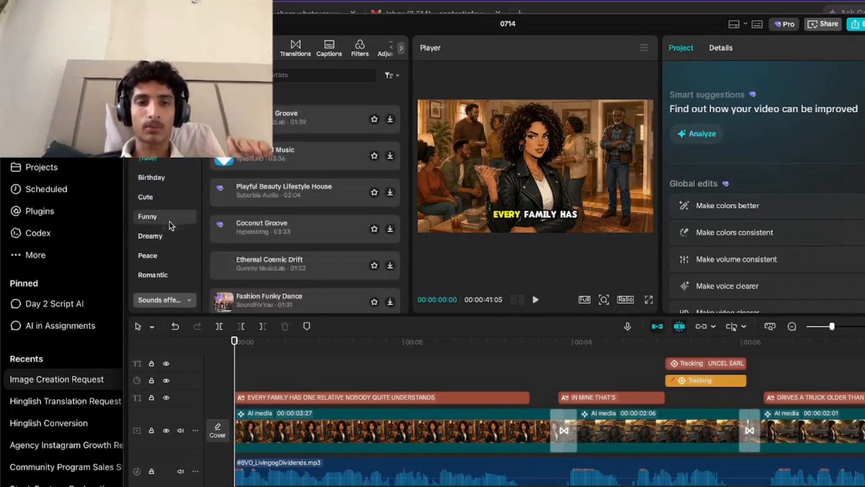
Preview tracks in the Dreamy music category, including Ambient Corporate Inspiration7176, Quiet Passion, Ambiental7357 and Ambient.
click(167, 232)
click(290, 203)
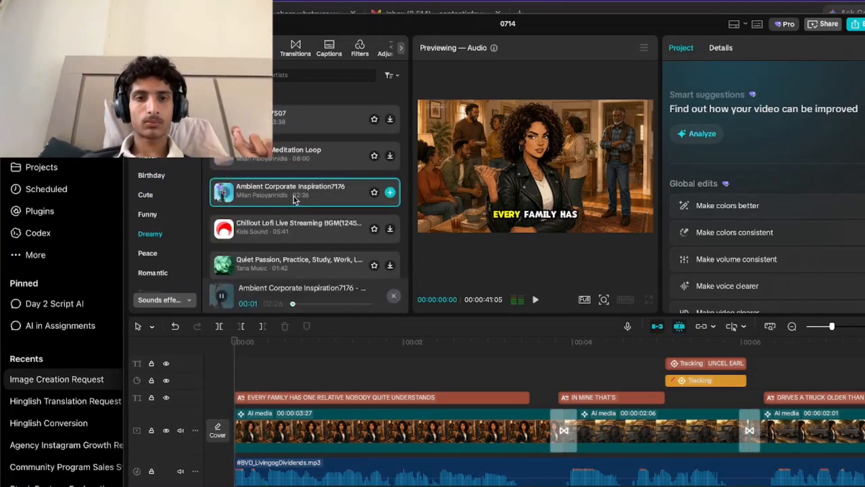
click(279, 257)
scroll(282, 262, down, 3)
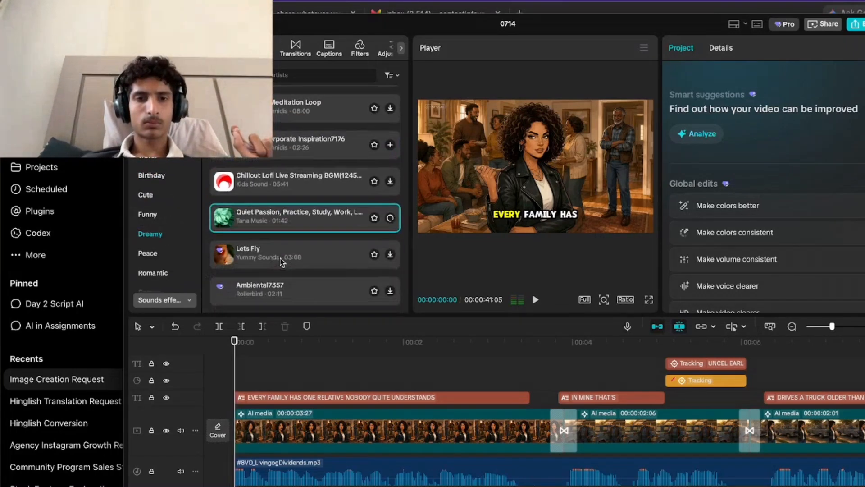
scroll(281, 259, down, 3)
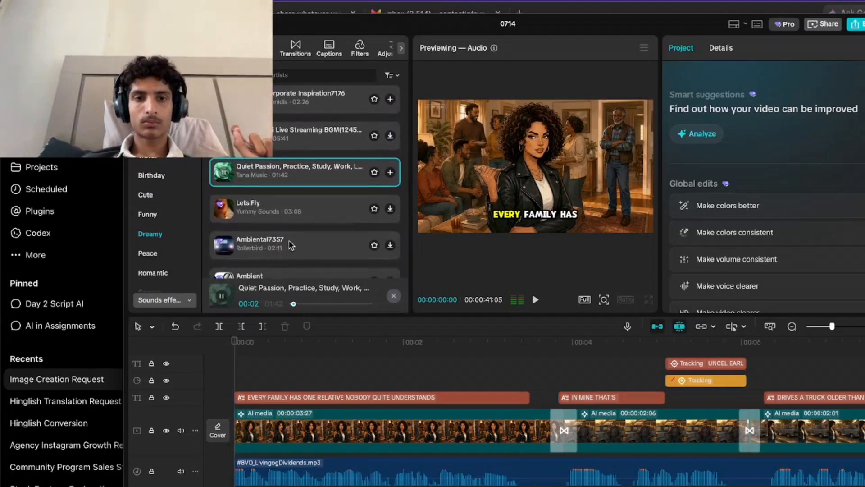
click(291, 244)
scroll(291, 243, down, 6)
click(321, 169)
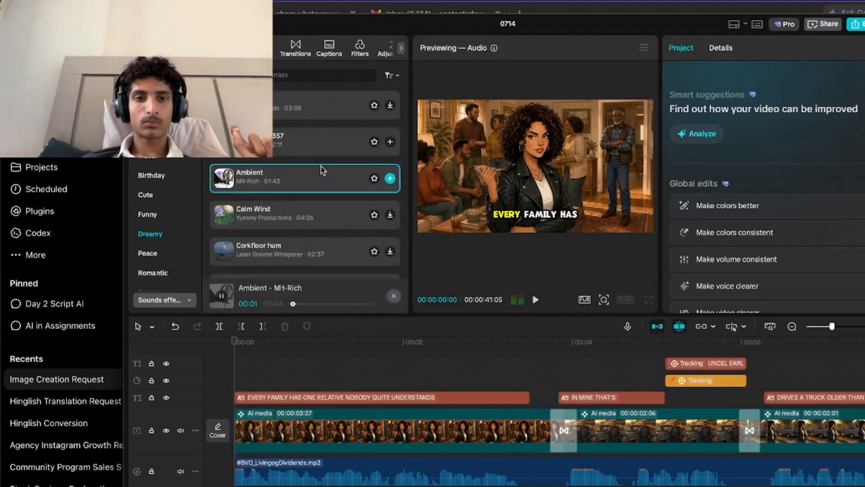
Preview the Calm Wind track, add it below the voiceover at the start of the timeline, and lower its volume to -20.5 dB.
click(268, 211)
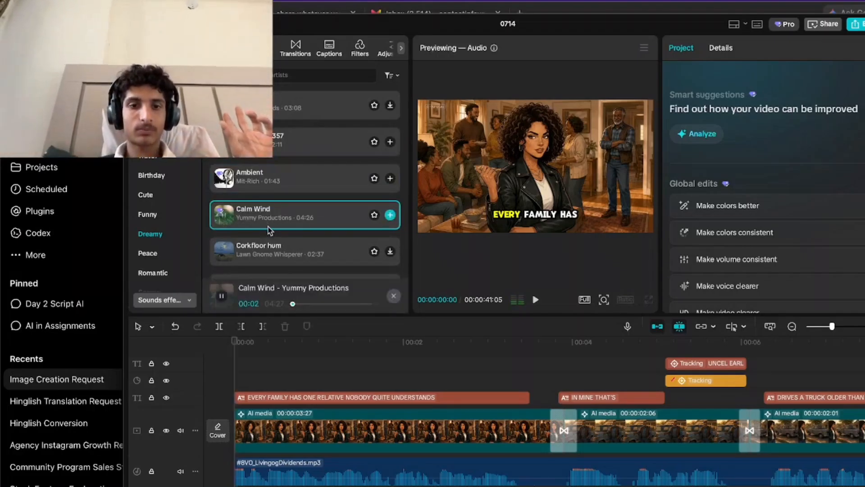
click(296, 303)
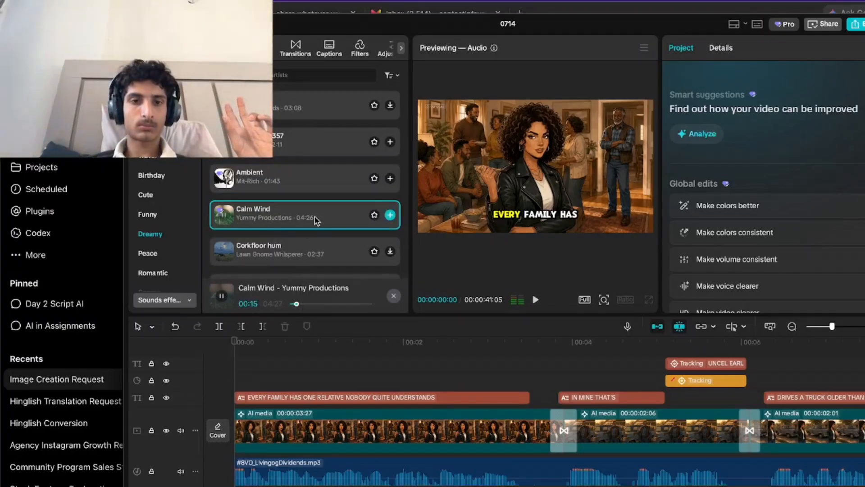
drag(317, 221, 273, 485)
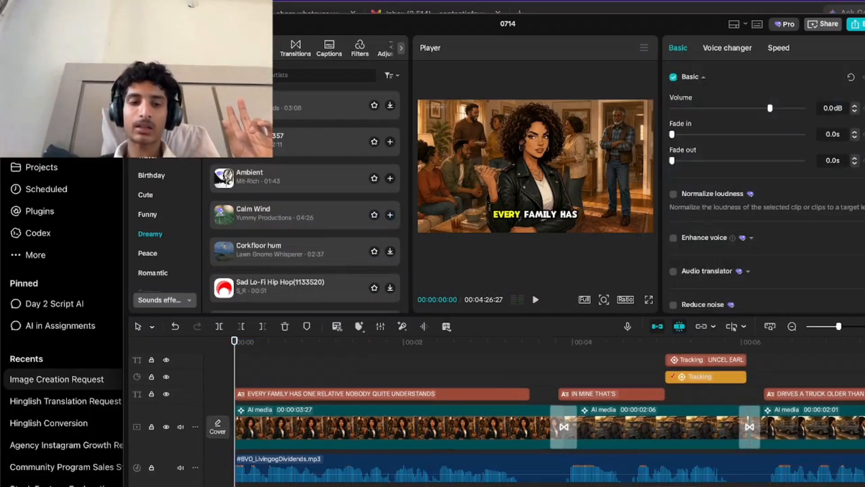
drag(770, 108, 736, 108)
key(space)
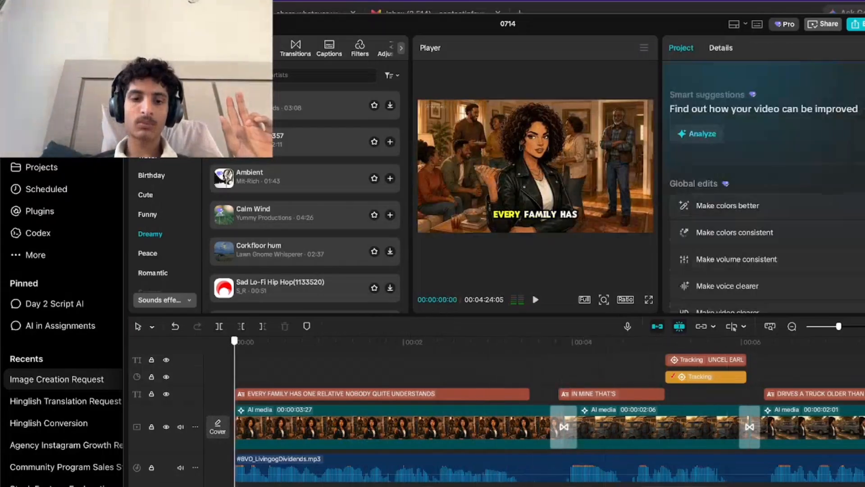
Play the video with the background music and cut the music off at the end of the video, 00:00:41:05.
key(space)
scroll(535, 410, right, 6)
scroll(535, 410, left, 1)
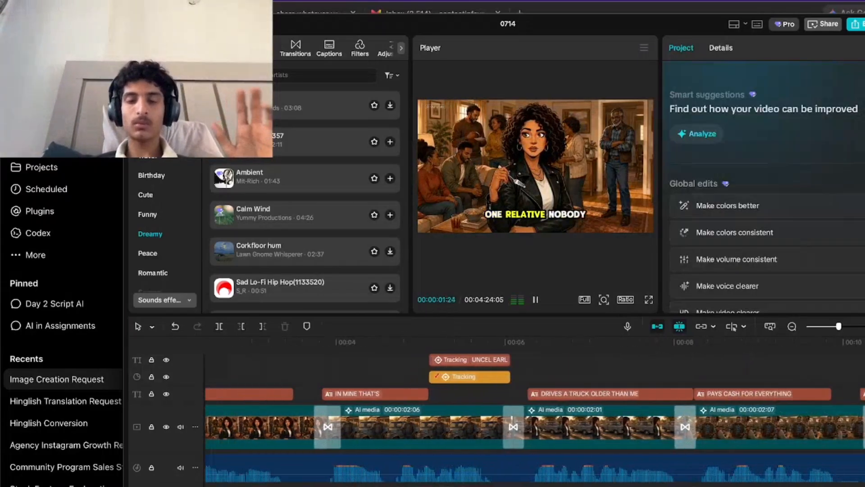
scroll(535, 410, down, 5)
scroll(534, 410, down, 2)
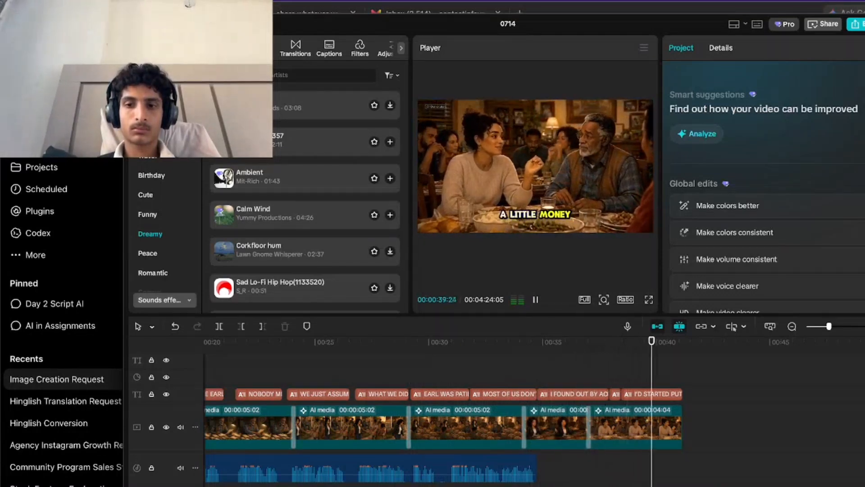
click(308, 456)
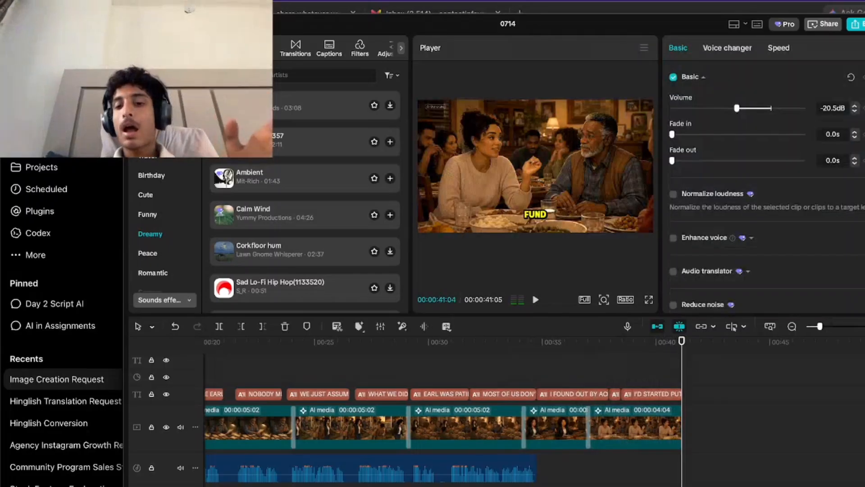
Raise the volume of the main #8VO_LivingogDividends.mp3 voiceover clip to 6.6 dB and play the video from near its start.
scroll(270, 459, left, 10)
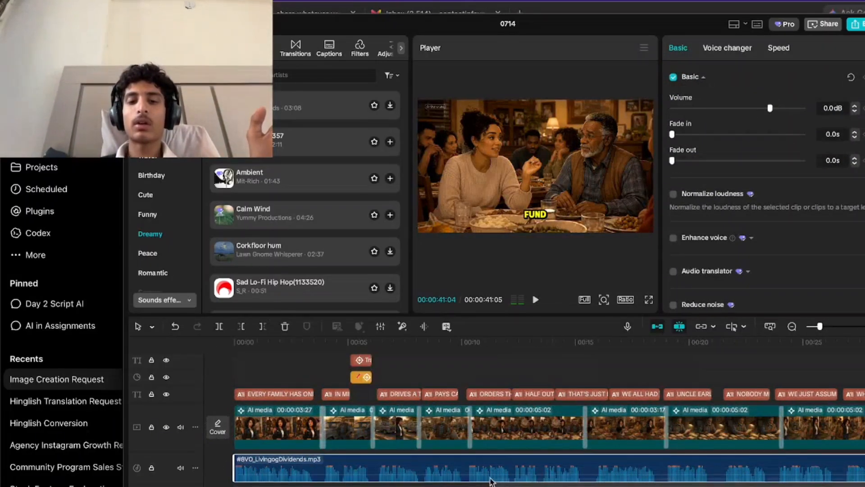
drag(777, 108, 780, 110)
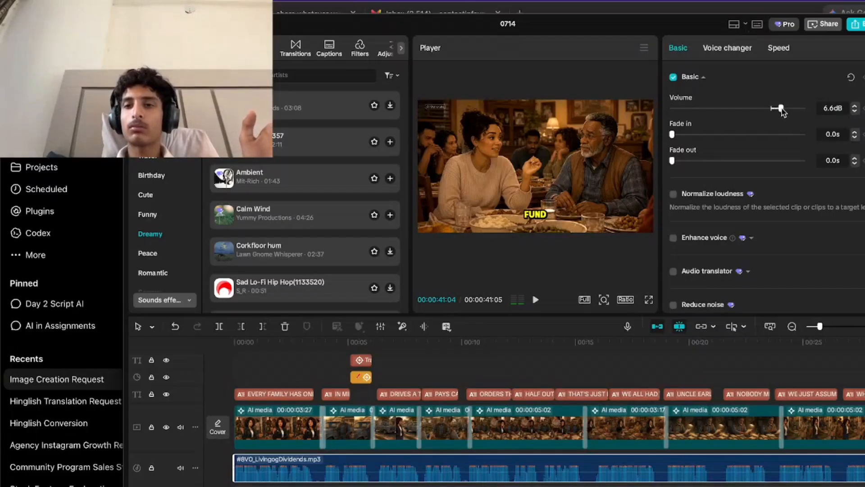
drag(538, 345, 250, 408)
key(space)
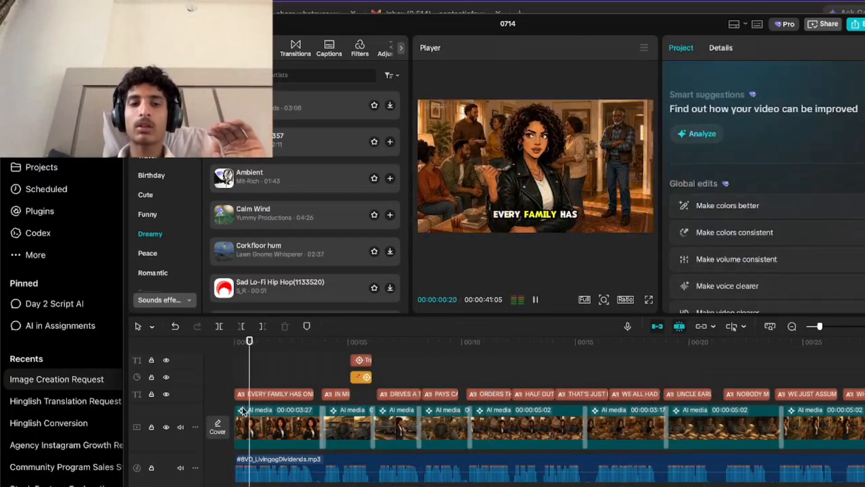
key(space)
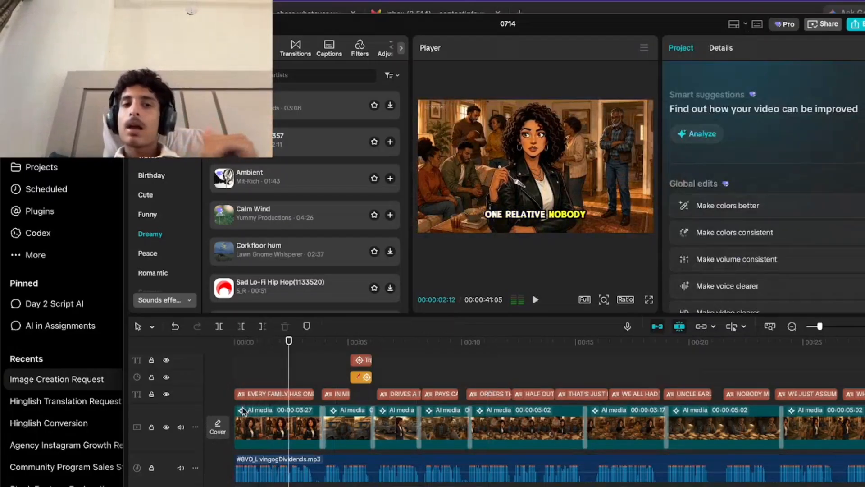
Preview the Ambient track again and a piano track among the Dreamy music as alternatives.
scroll(244, 410, down, 1)
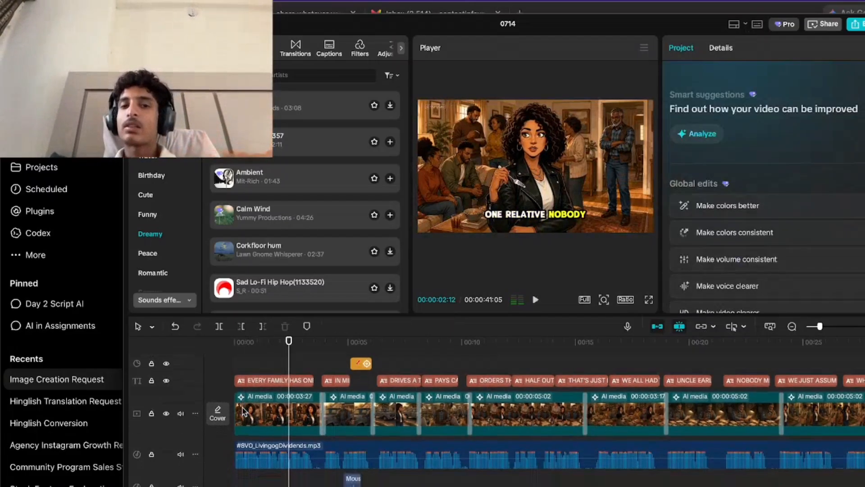
click(288, 189)
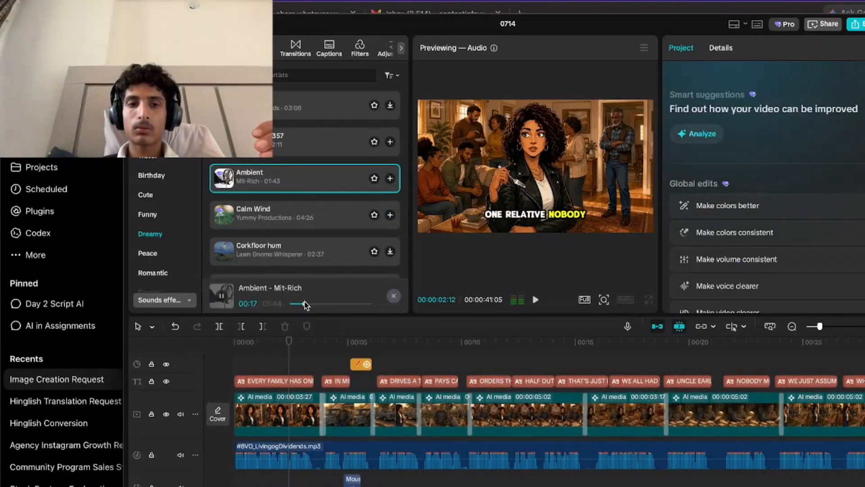
scroll(305, 180, down, 7)
click(309, 170)
scroll(309, 170, down, 1)
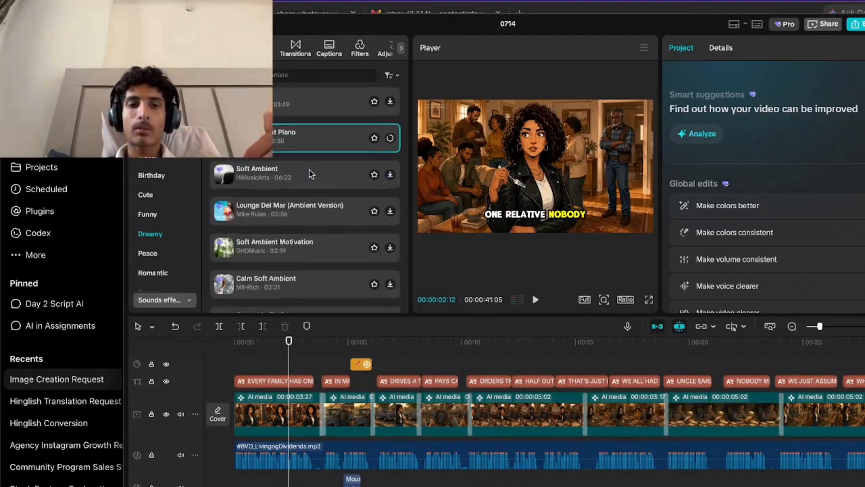
Return the playhead to the start of the video and play back the mix of voiceover, captions and music.
drag(283, 347, 158, 396)
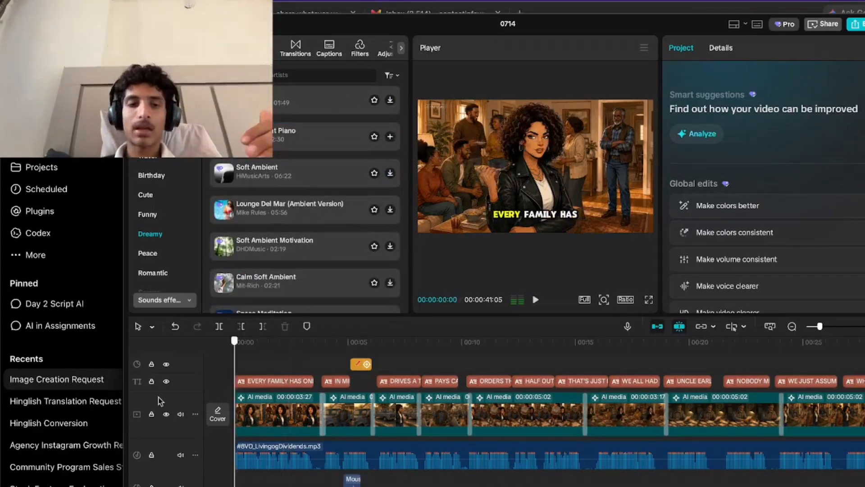
key(space)
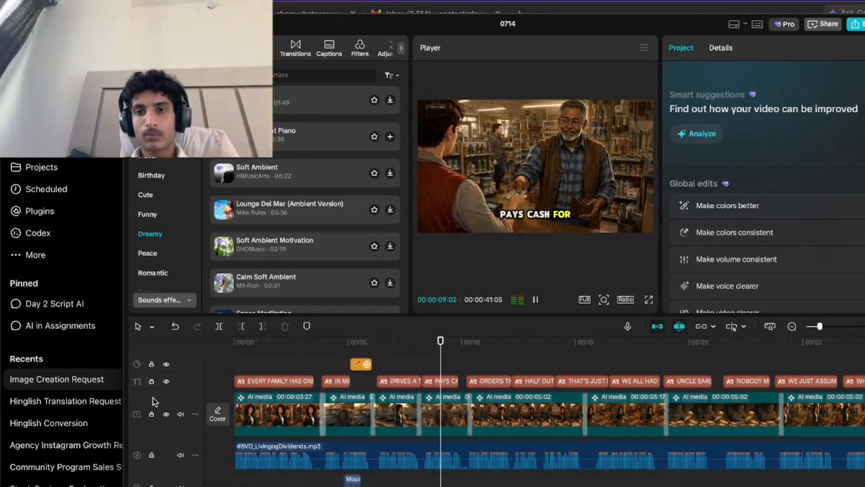
key(space)
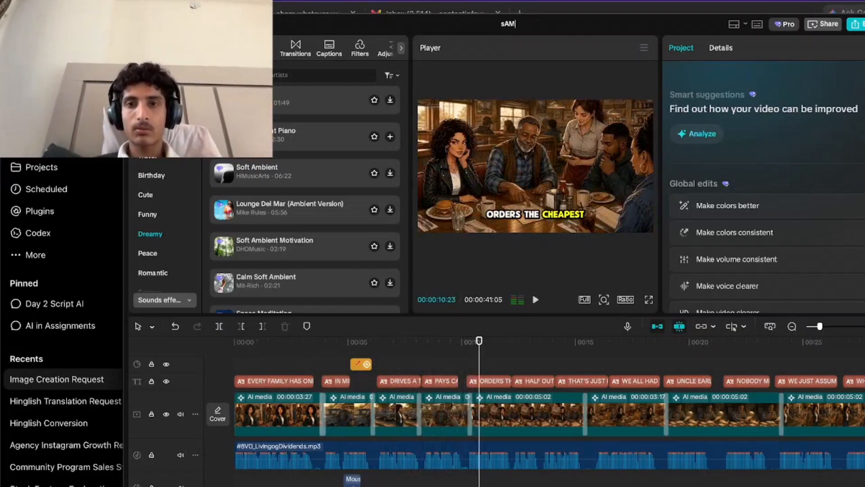
Try to rename the project as a sample for the client, including the client's name.
text(for st)
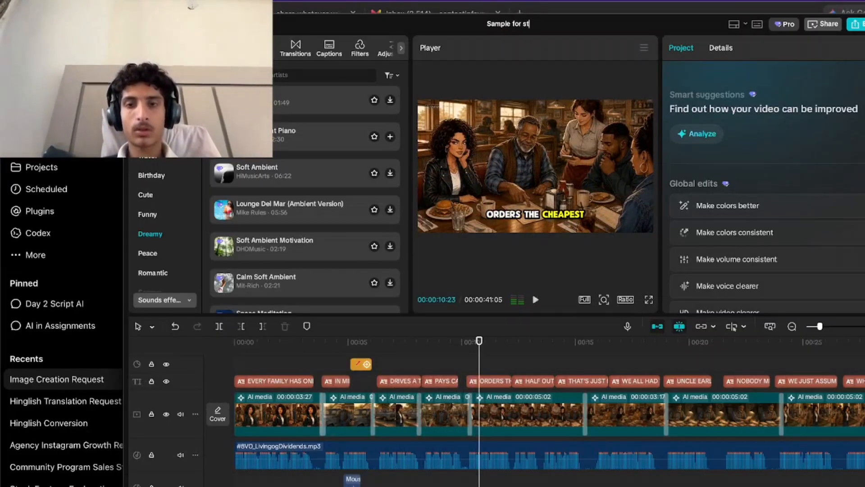
text(ehfia)
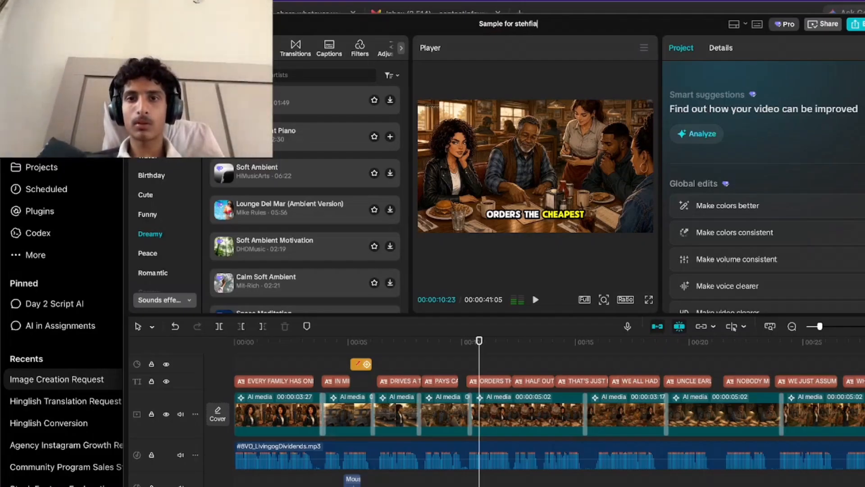
Fit the whole timeline in view and play the video from 00:00:12:06.
scroll(498, 448, down, 3)
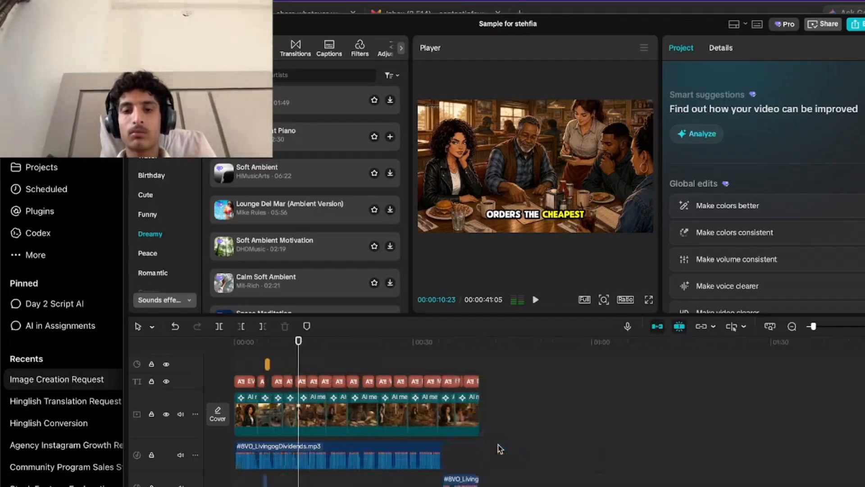
click(302, 369)
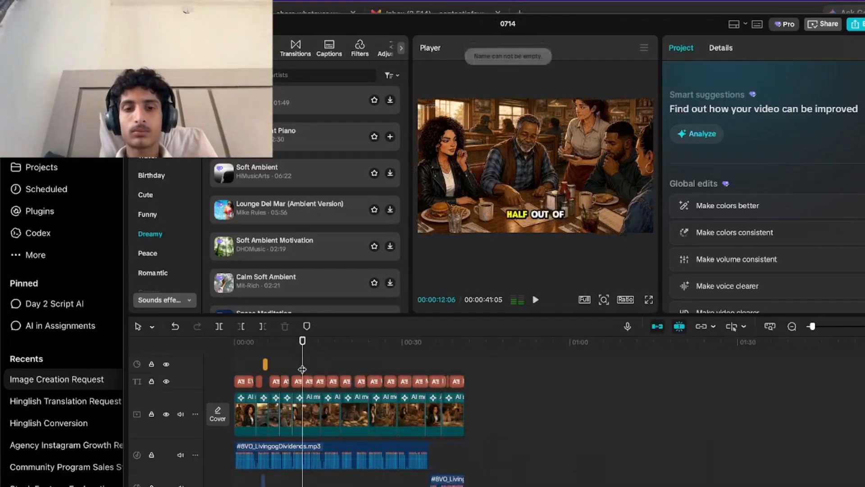
key(space)
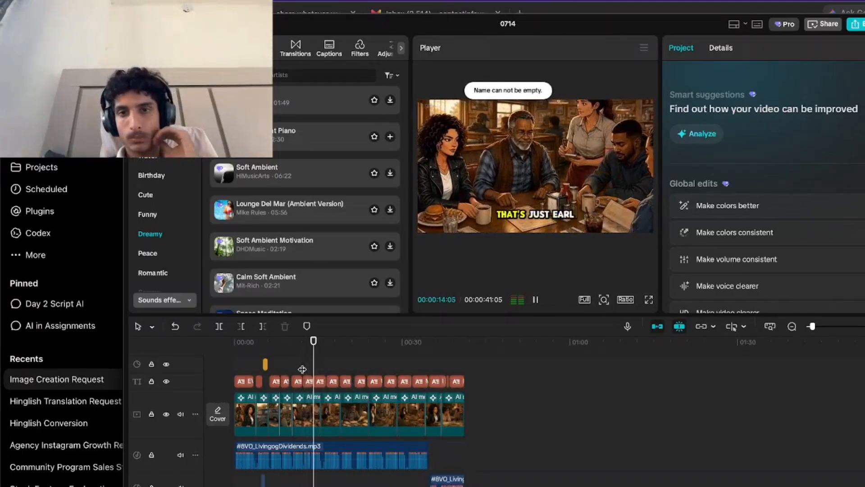
Rename the project "Sample For" followed by the client's name.
click(508, 25)
text(Sample )
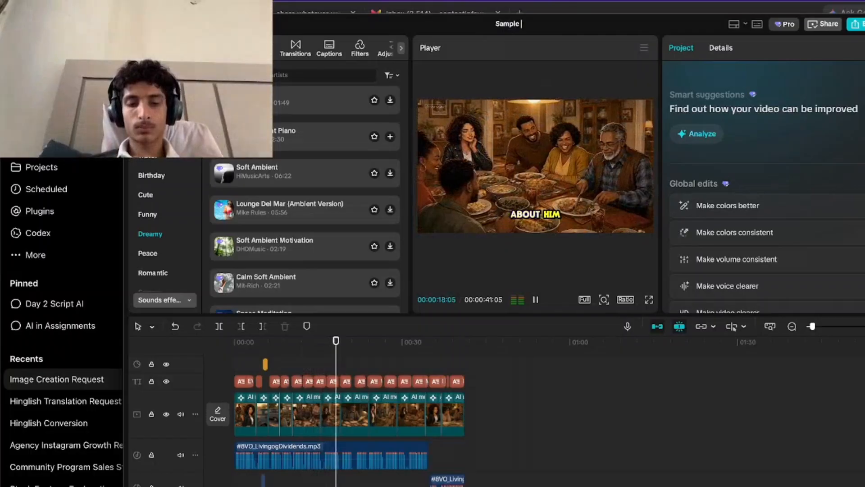
text(For)
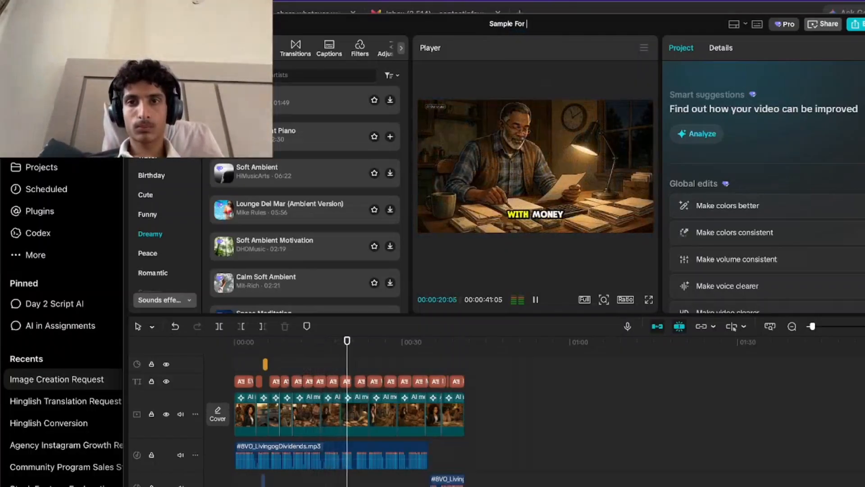
text( Stefia)
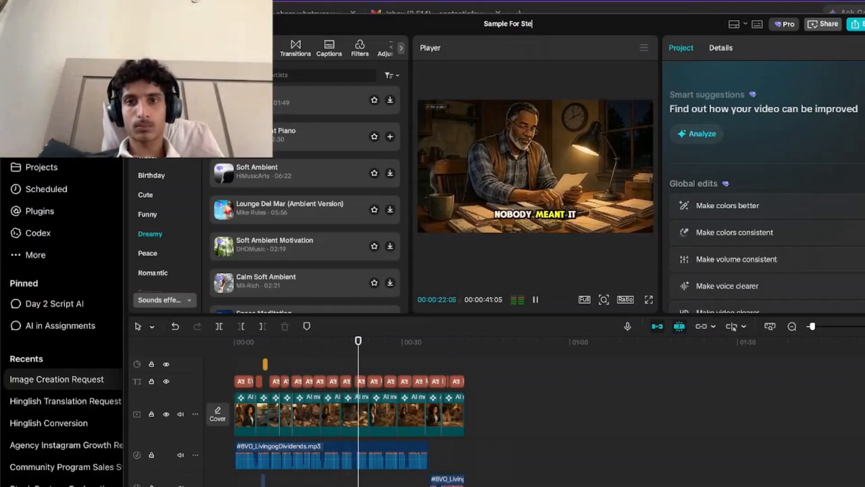
key(BackSpace)
key(BackSpace)
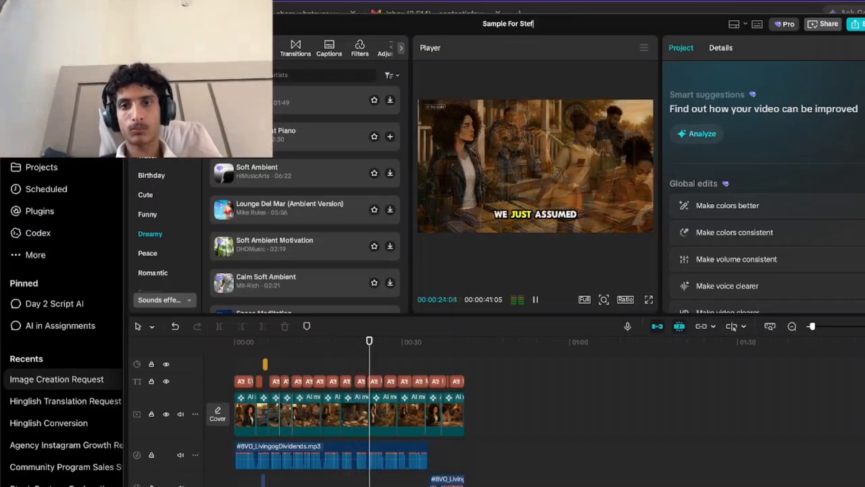
text(hia)
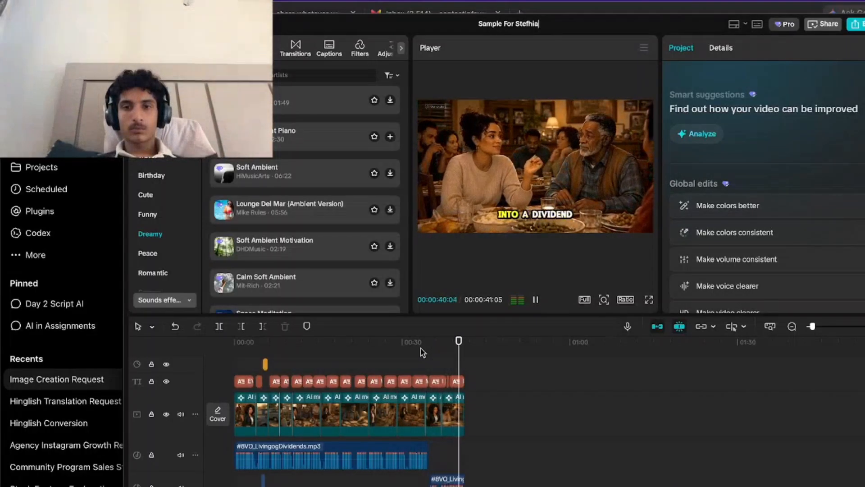
Play the video from 00:00:18:26 and move the playhead back to the dinner-table scene at 00:00:16:08.
click(338, 366)
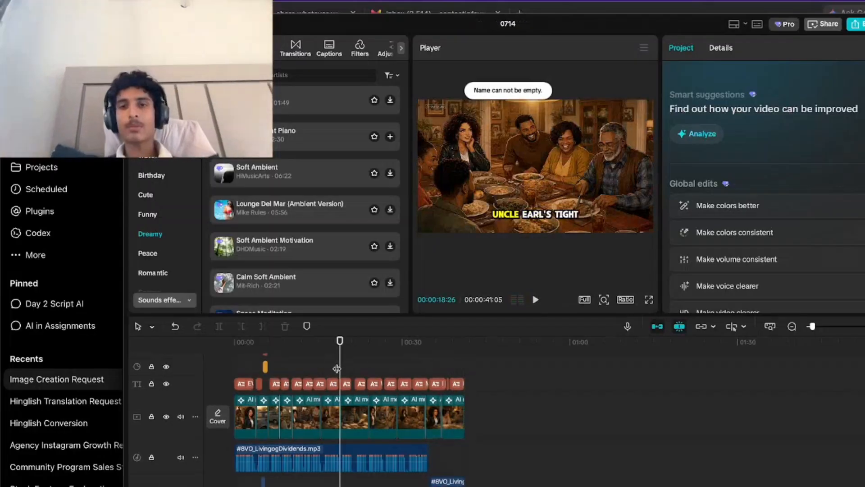
scroll(337, 369, up, 3)
key(space)
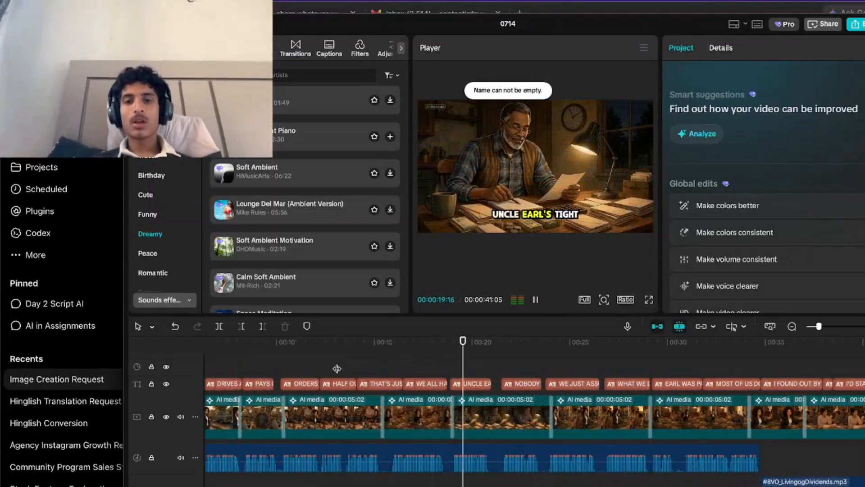
click(386, 371)
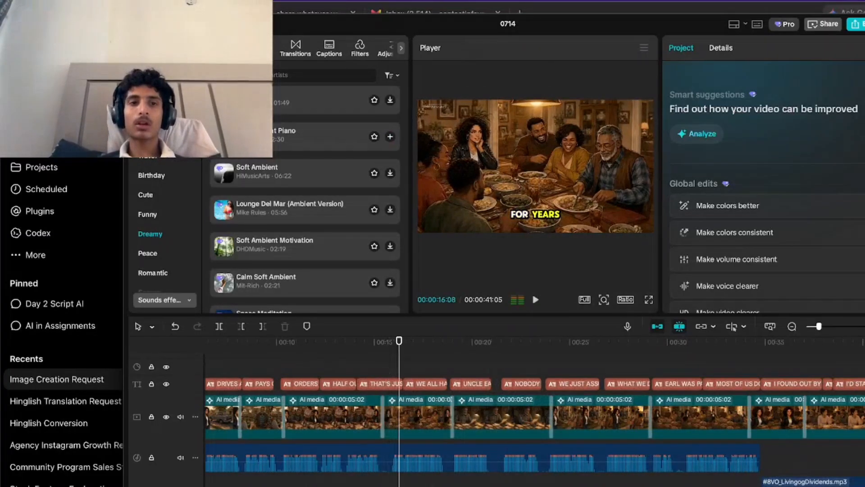
Load scene 06.png from the Applications folder as the source image for an AI dialogue scene.
click(157, 75)
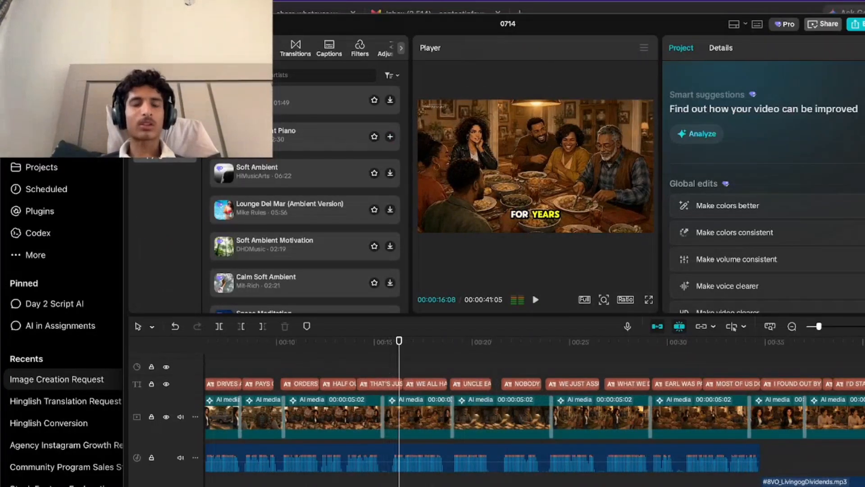
click(144, 48)
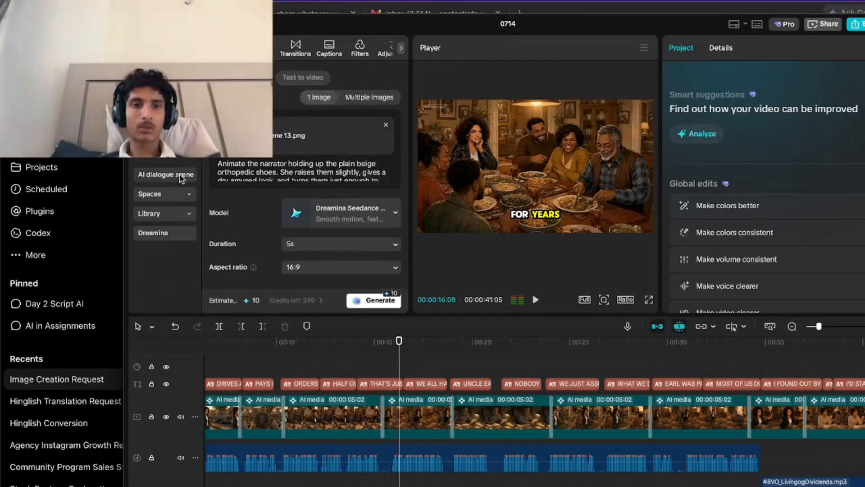
click(167, 174)
click(300, 229)
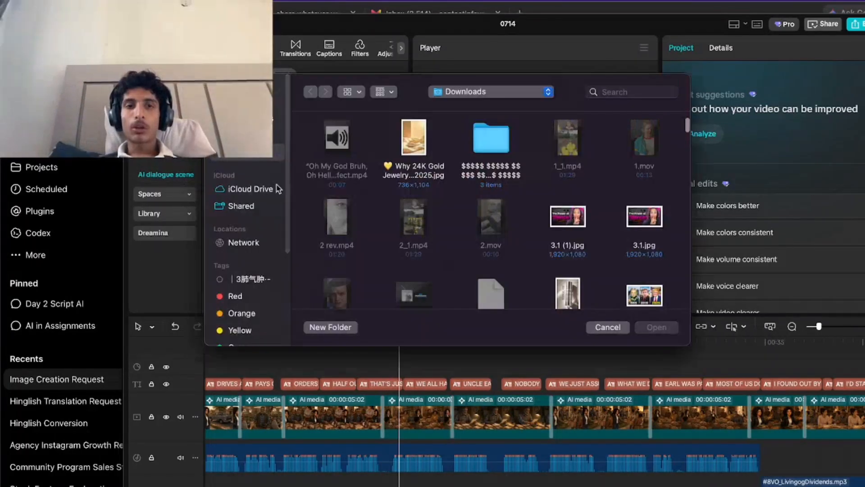
key(super+shift+a)
scroll(577, 278, down, 15)
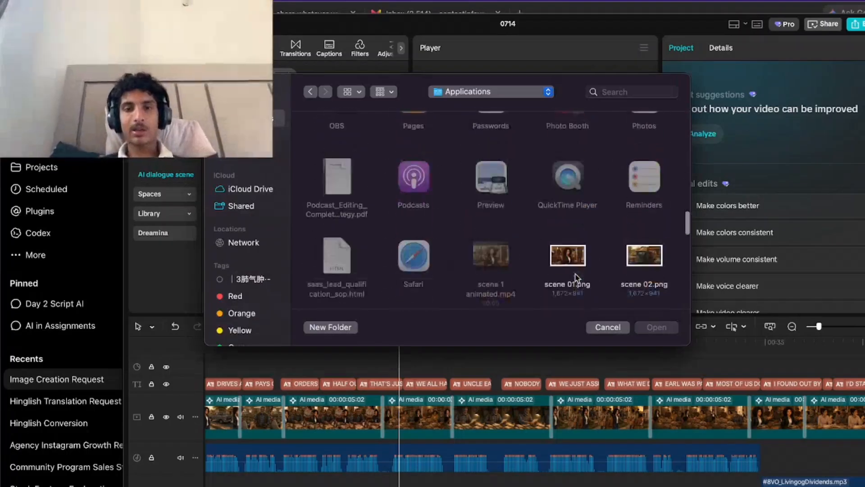
scroll(576, 278, down, 5)
scroll(577, 278, up, 8)
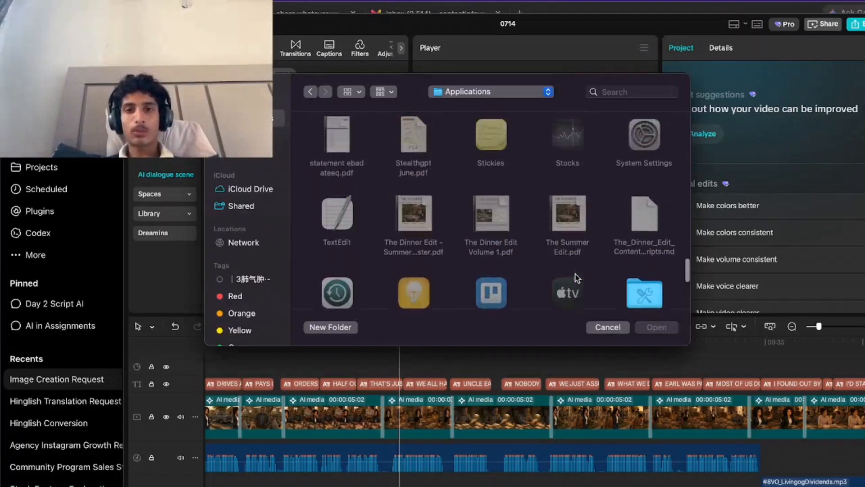
scroll(576, 276, up, 2)
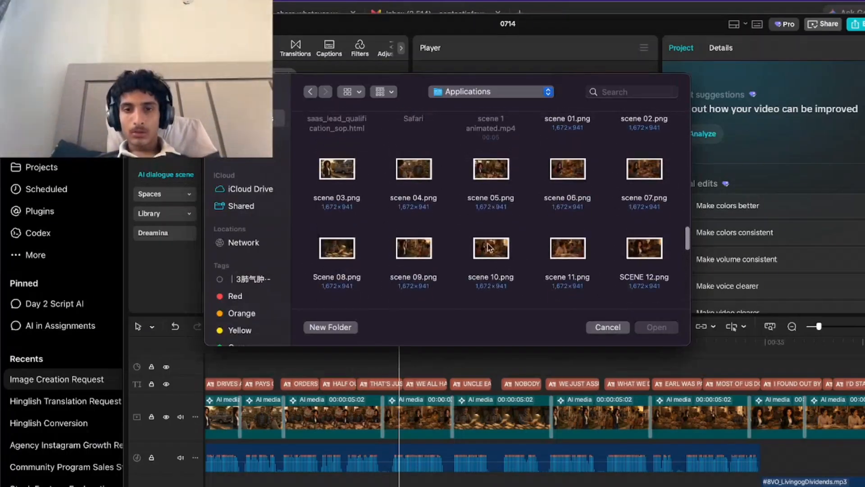
click(584, 175)
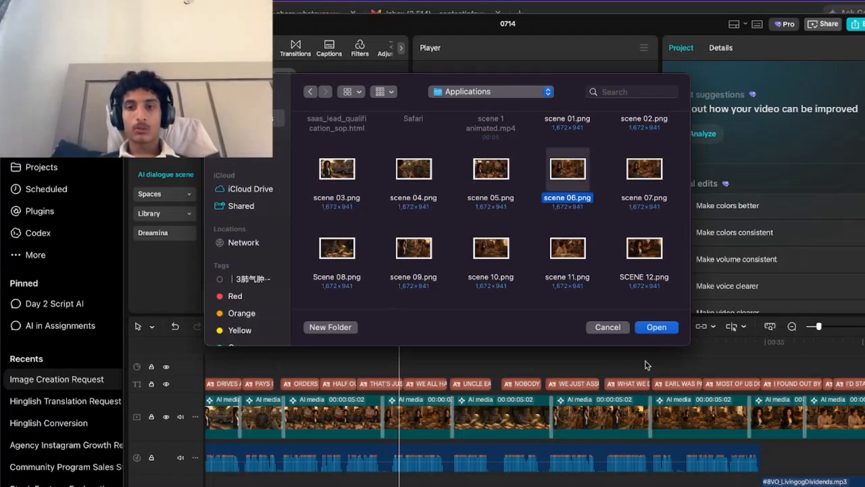
click(658, 331)
Try to generate the 4s AI dialogue scene from the loaded image, allowing the permission request.
click(383, 301)
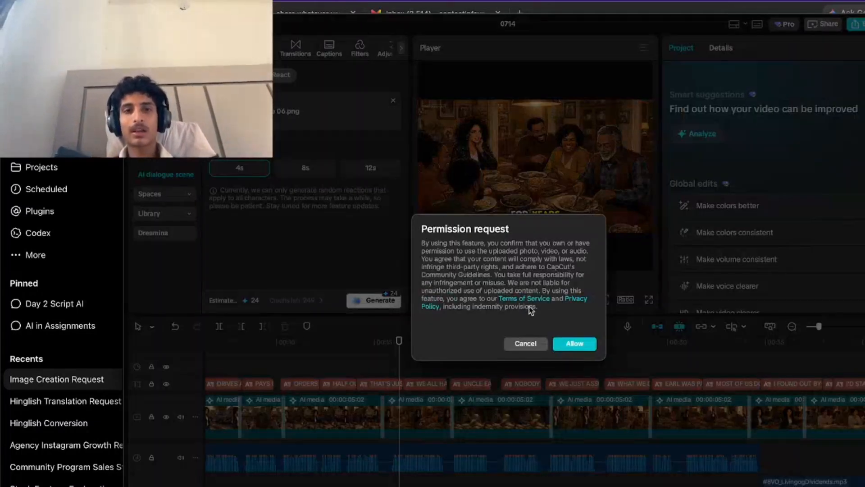
click(576, 344)
click(573, 315)
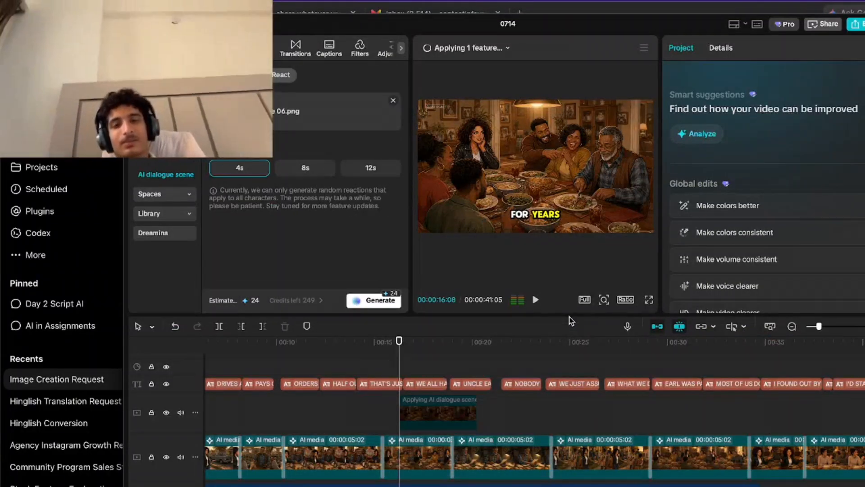
Play back the dinner-table scene and replay it from 00:00:16:03 to 00:00:18:00.
key(space)
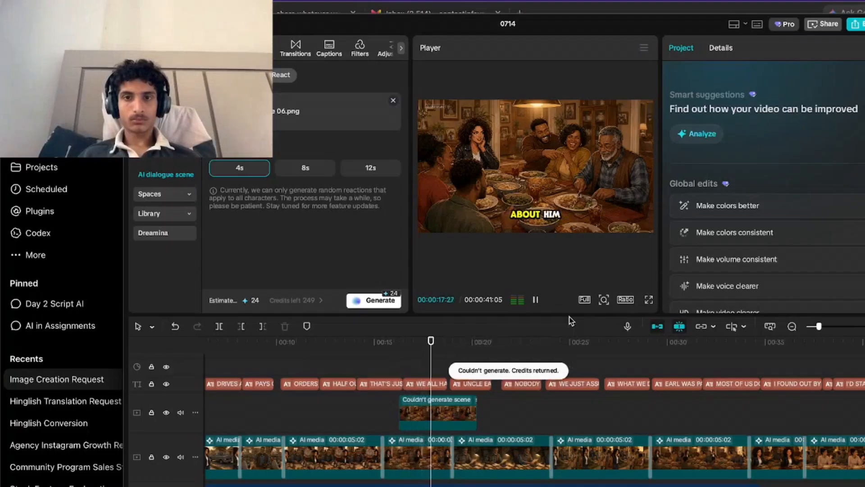
click(388, 371)
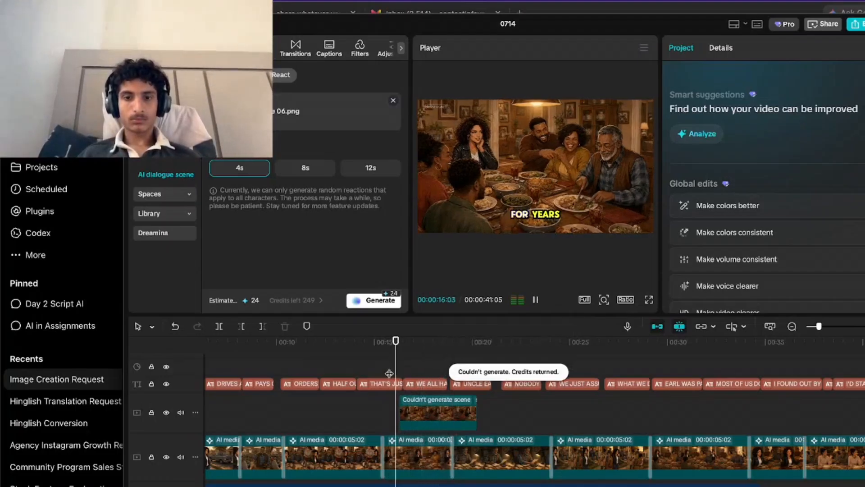
key(space)
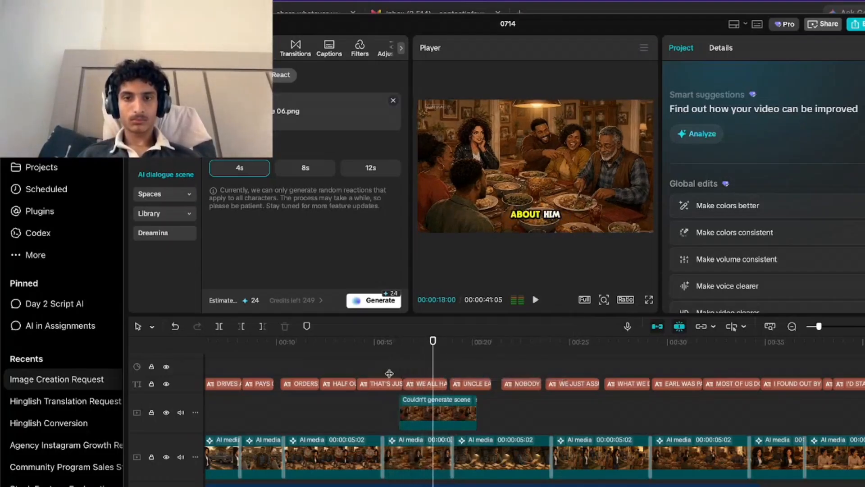
Delete the AI dialogue scene clip above the main video track and confirm its removal.
click(423, 413)
key(Delete)
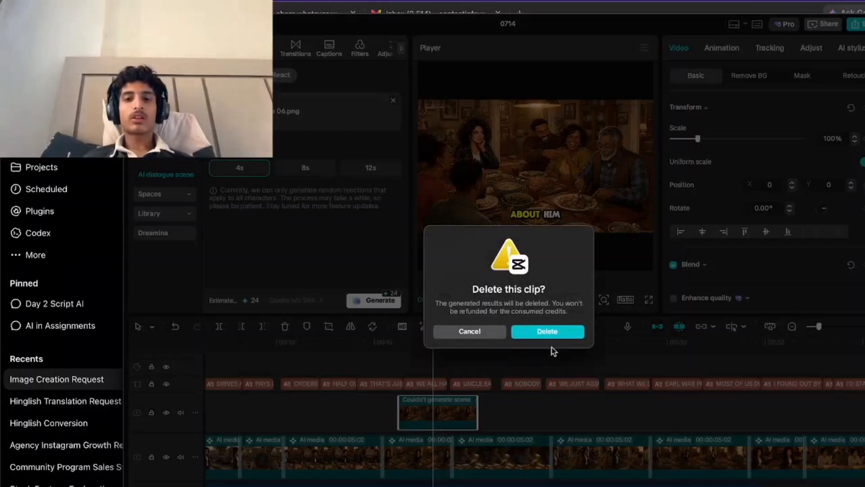
click(547, 332)
Move the playhead to 00:00:15:17 and search the sound effects library for family laughter.
click(387, 361)
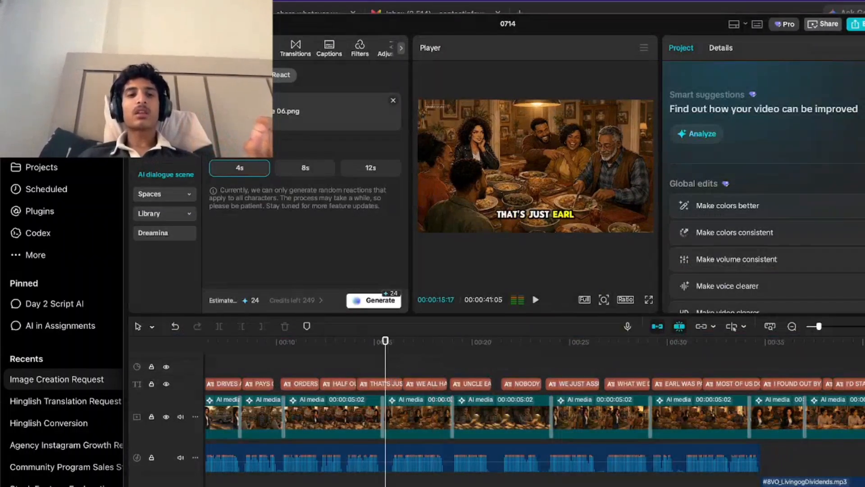
scroll(164, 207, down, 2)
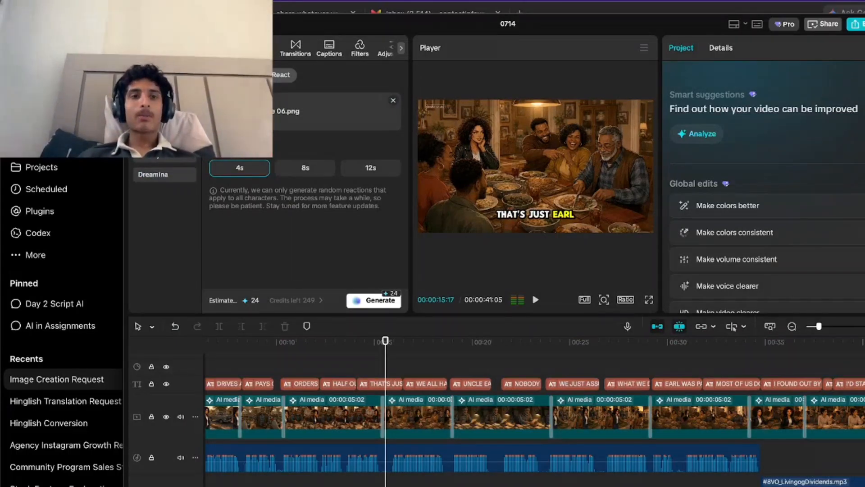
click(169, 48)
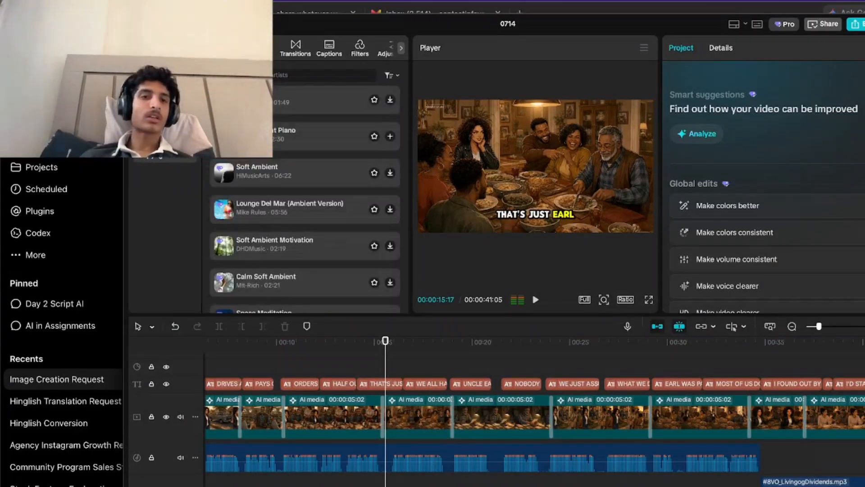
click(159, 136)
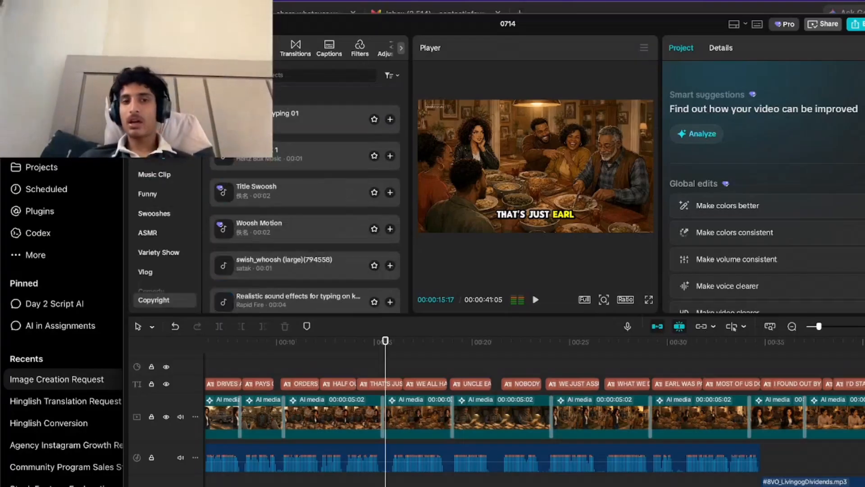
click(257, 75)
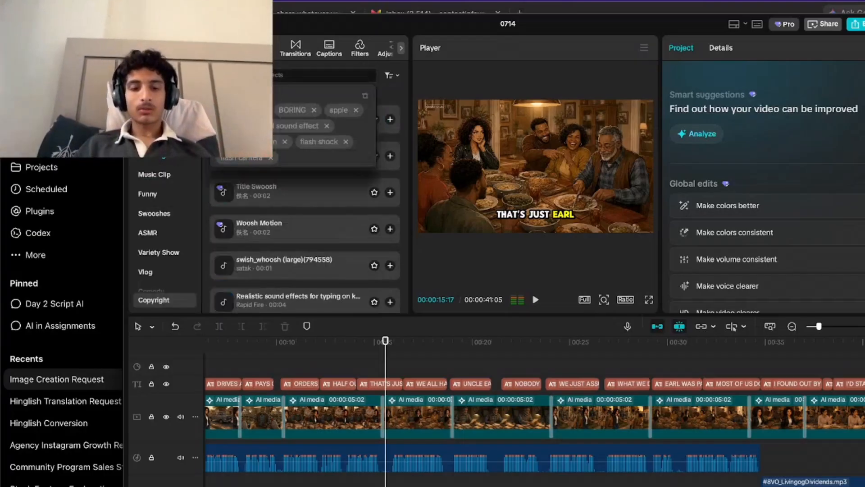
text(family)
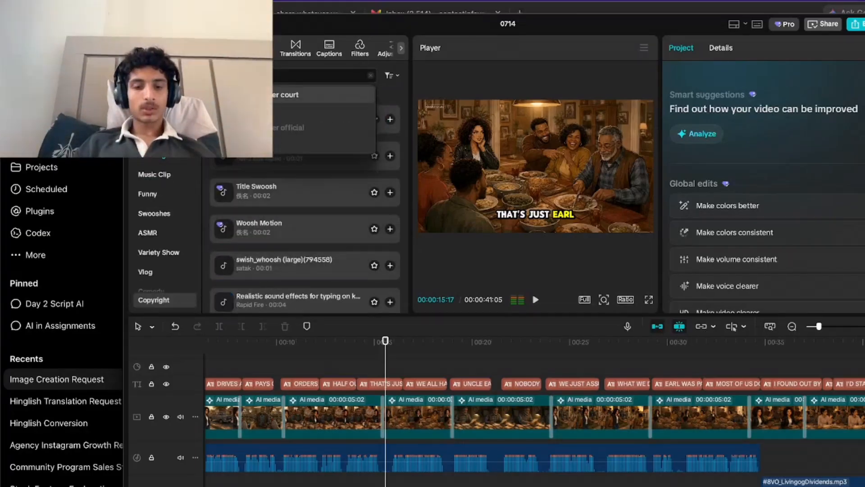
Listen to the laughter and family sound effects in the search results to find one suiting the dinner-table scene.
click(288, 152)
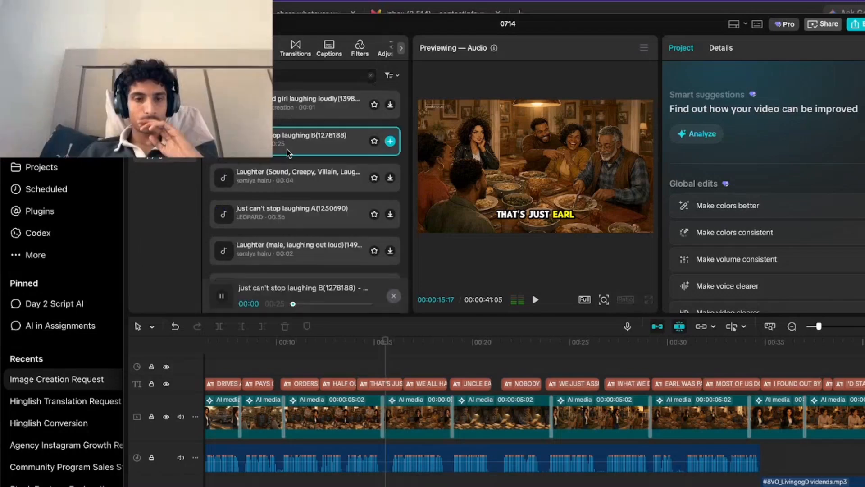
click(285, 183)
scroll(285, 198, down, 1)
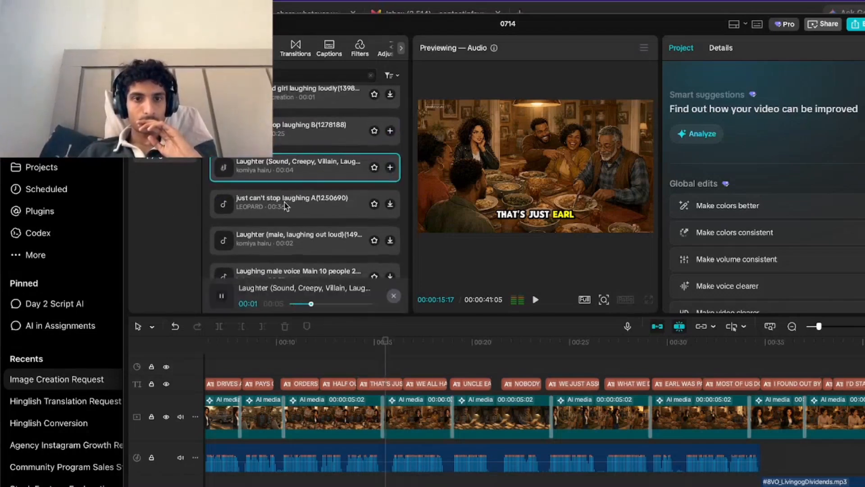
scroll(284, 205, down, 2)
click(295, 195)
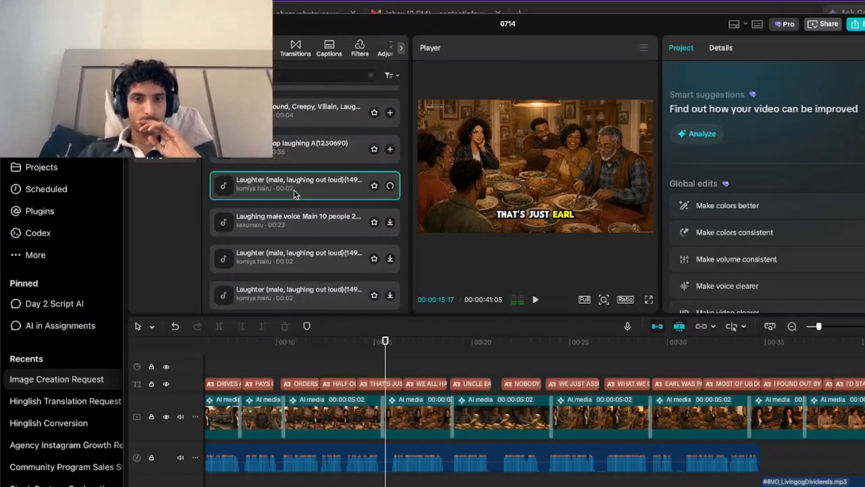
scroll(295, 195, down, 3)
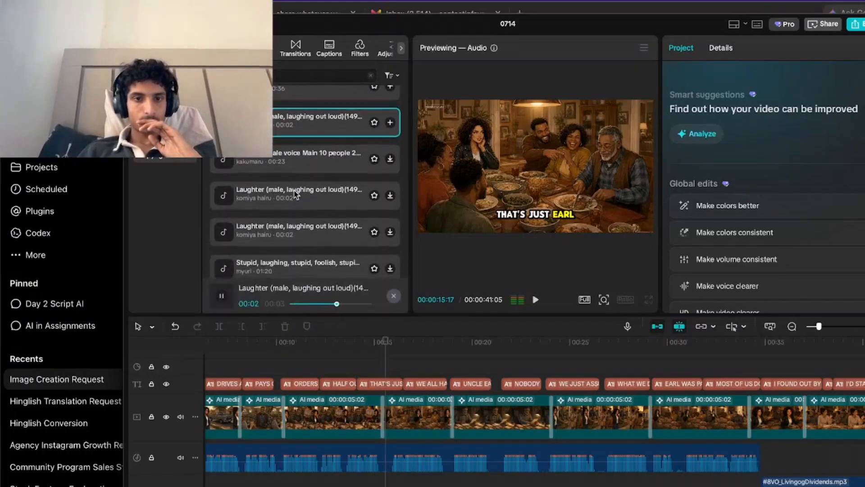
click(296, 194)
scroll(296, 195, down, 1)
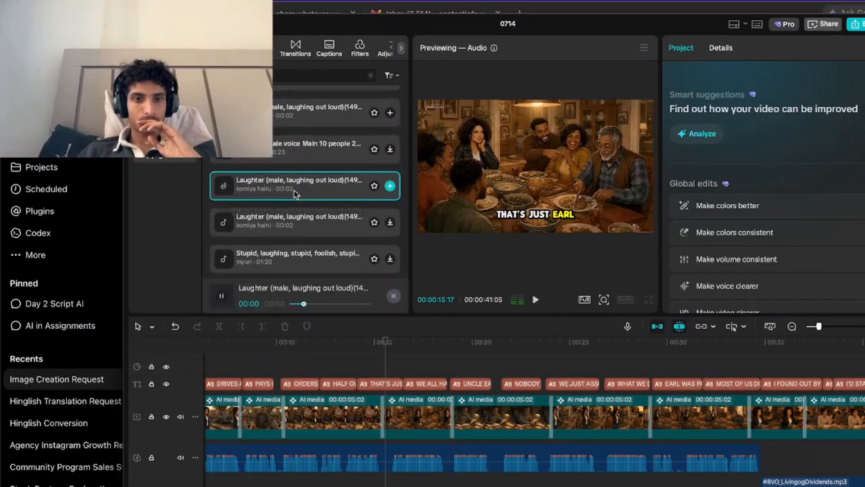
scroll(295, 195, down, 2)
click(301, 184)
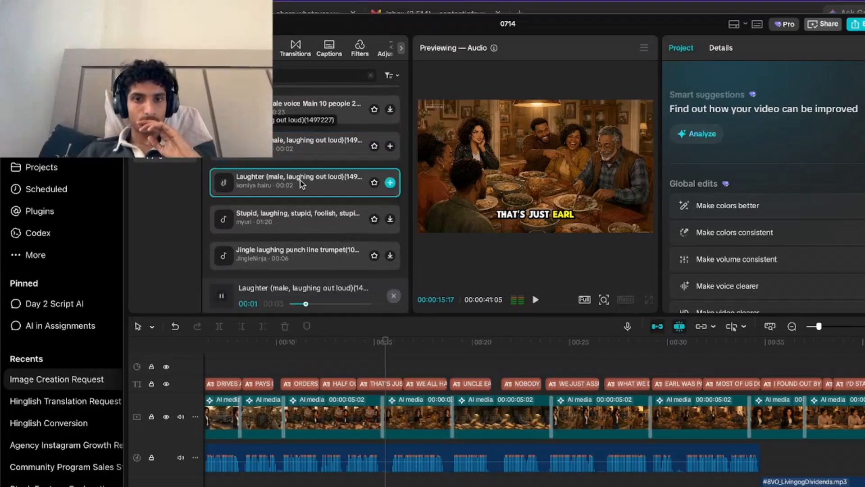
scroll(300, 184, down, 2)
click(299, 210)
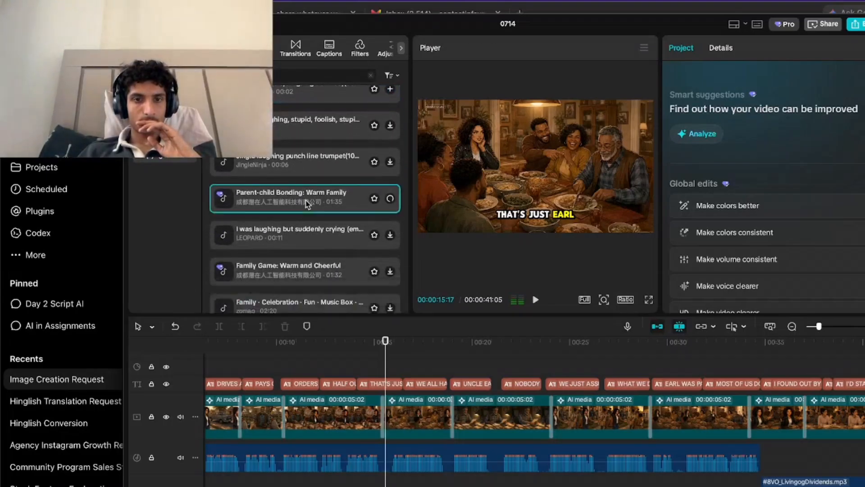
scroll(302, 207, down, 1)
click(306, 203)
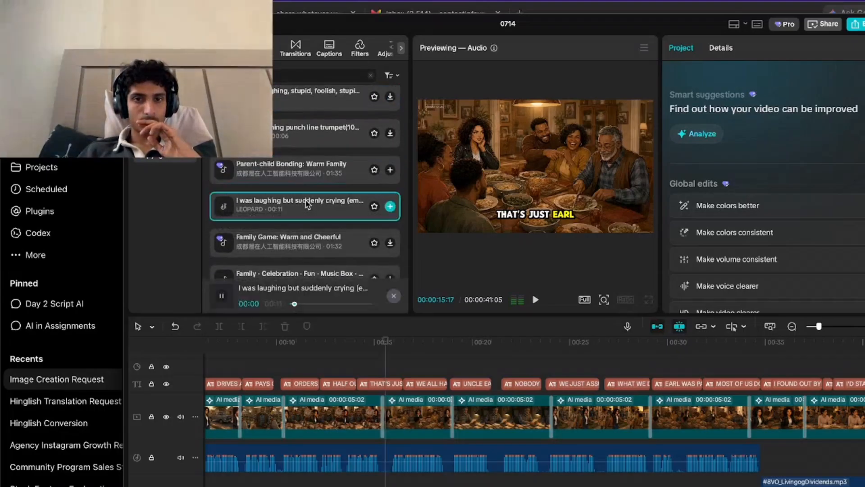
scroll(306, 203, down, 5)
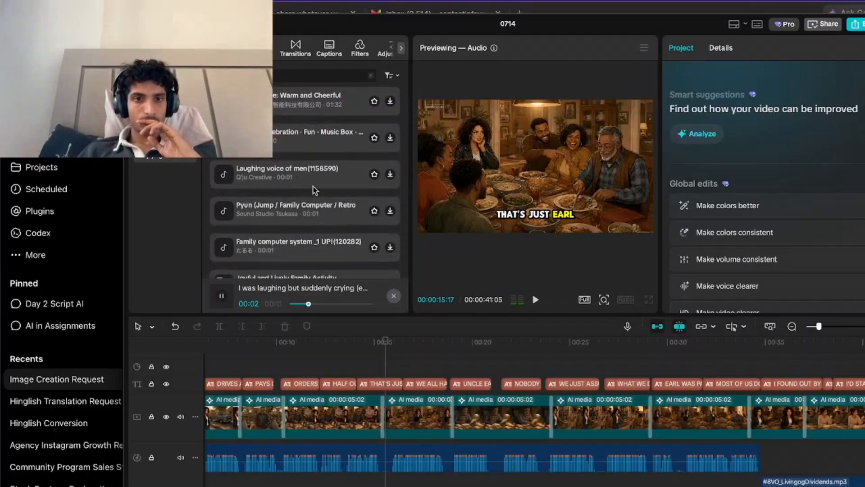
Preview the "Laughing voice of men" sound effect, add it to the timeline at 00:00:15:17, and open its voice changer options.
click(315, 173)
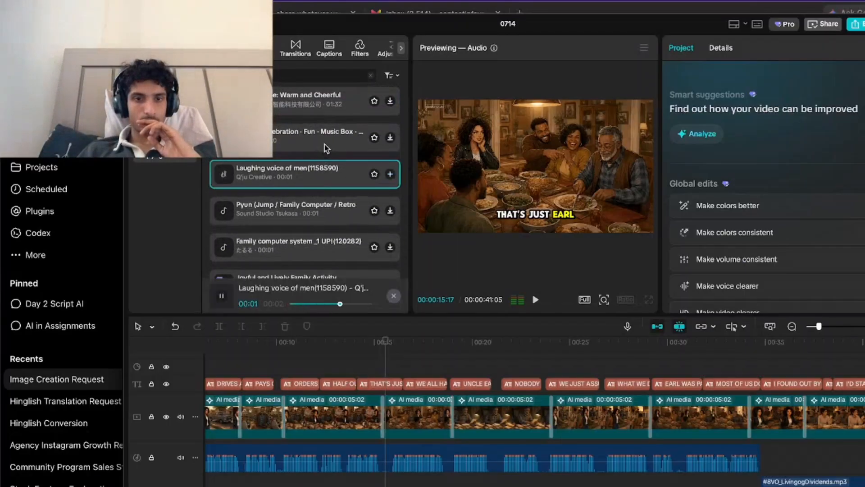
click(327, 204)
click(390, 173)
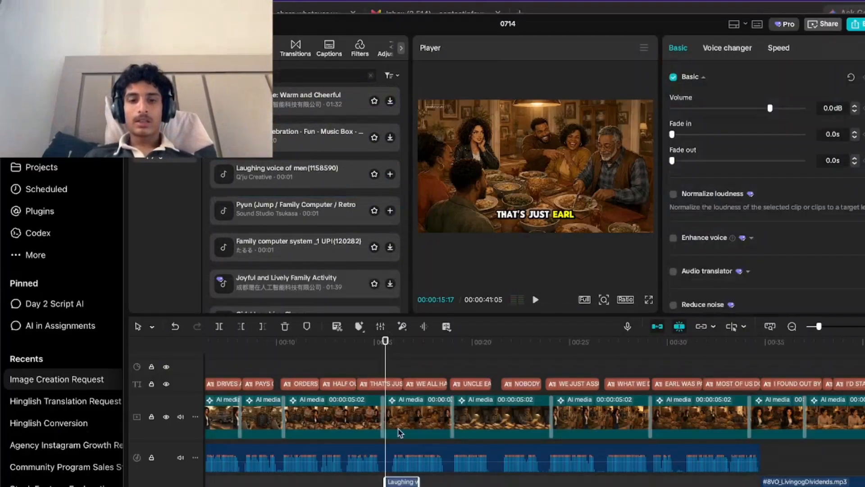
scroll(488, 460, up, 3)
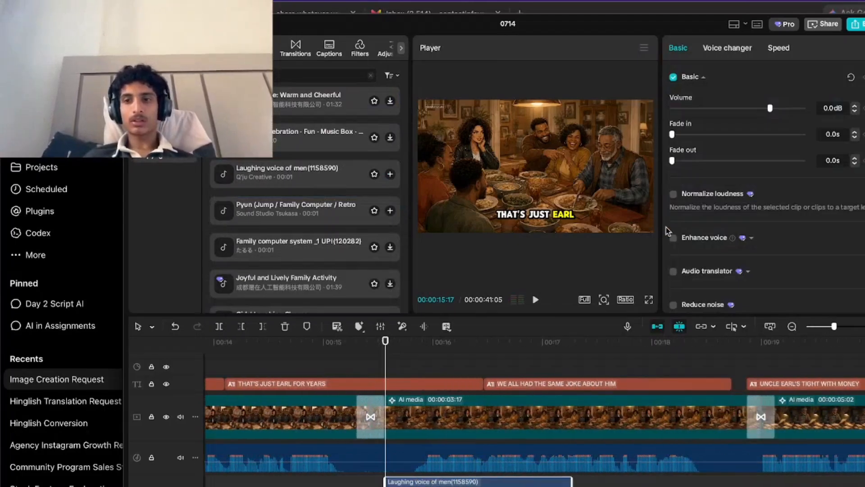
click(726, 48)
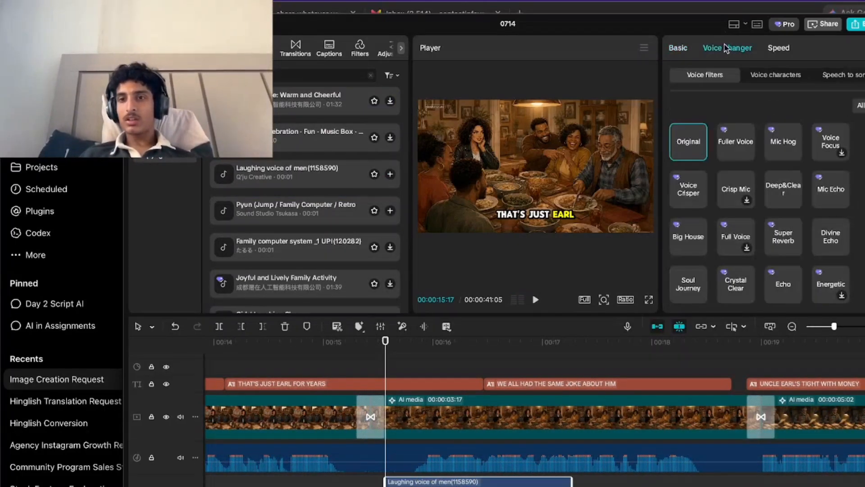
Apply the Fuller Voice filter to the laughter clip, lower its volume to about -10.7 dB, and play the scene back.
click(748, 146)
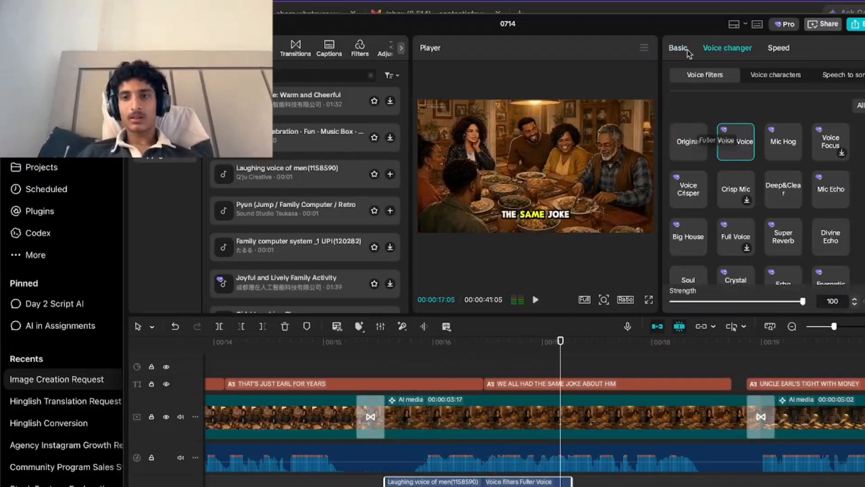
click(677, 48)
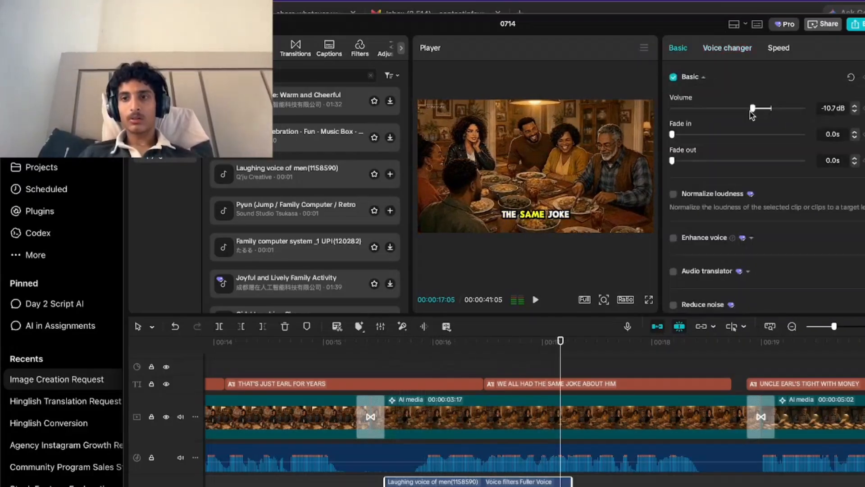
click(363, 366)
key(space)
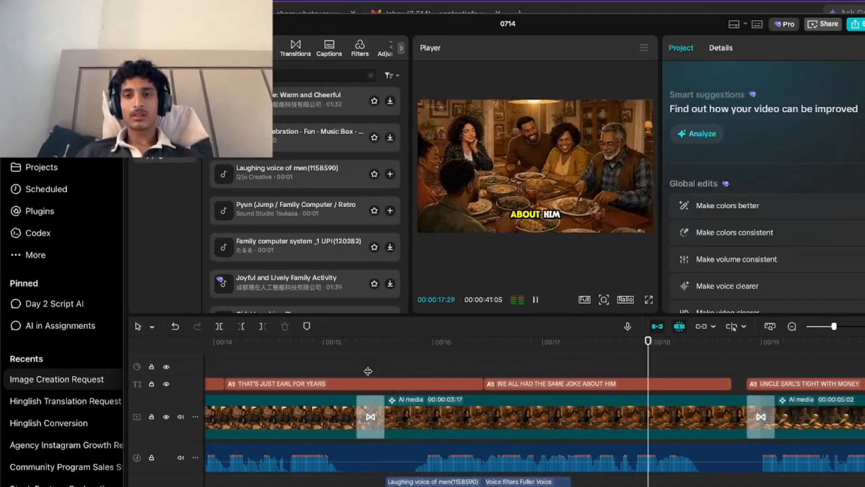
scroll(566, 449, down, 5)
scroll(566, 450, down, 5)
key(space)
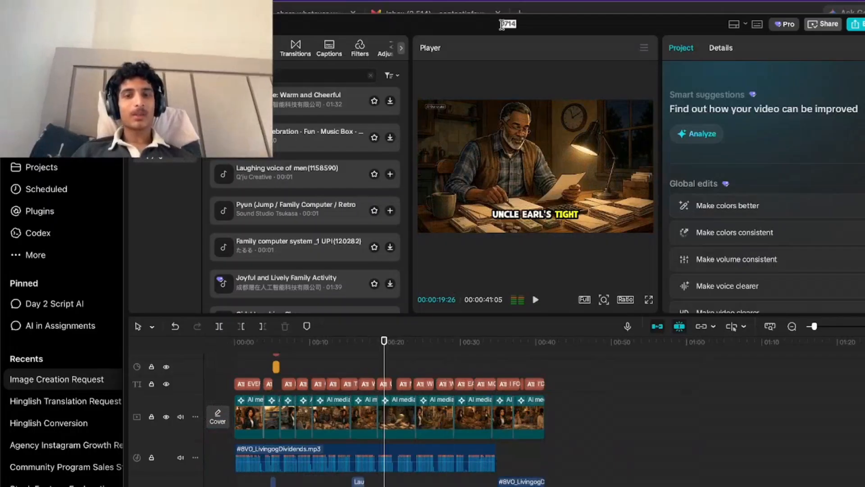
Rename the project as the client's sample and export it as a 1080P HEVC mp4 at 30fps.
text(sample for stefia)
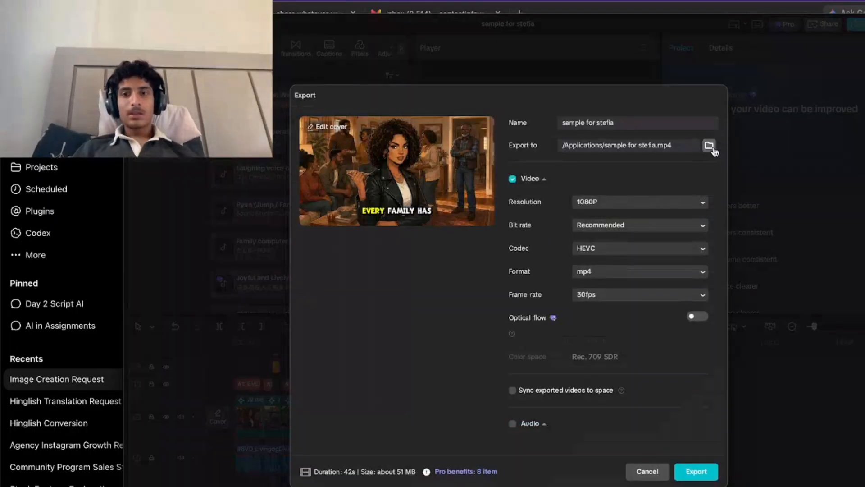
click(697, 472)
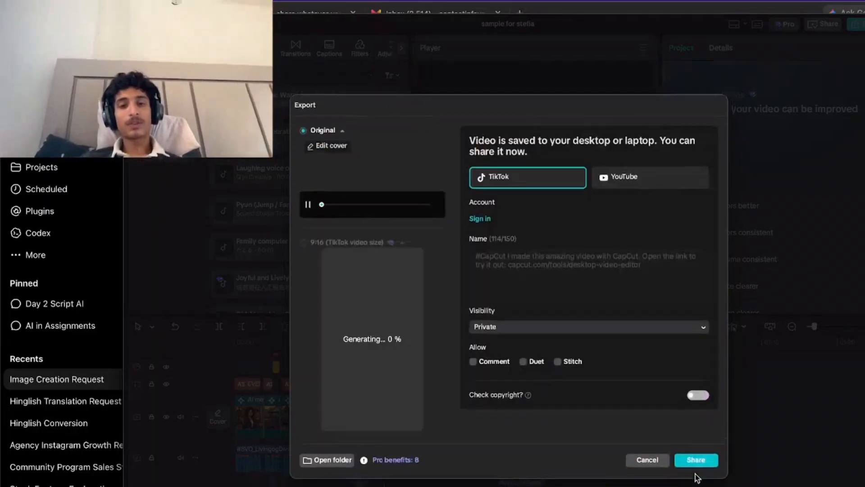
click(646, 462)
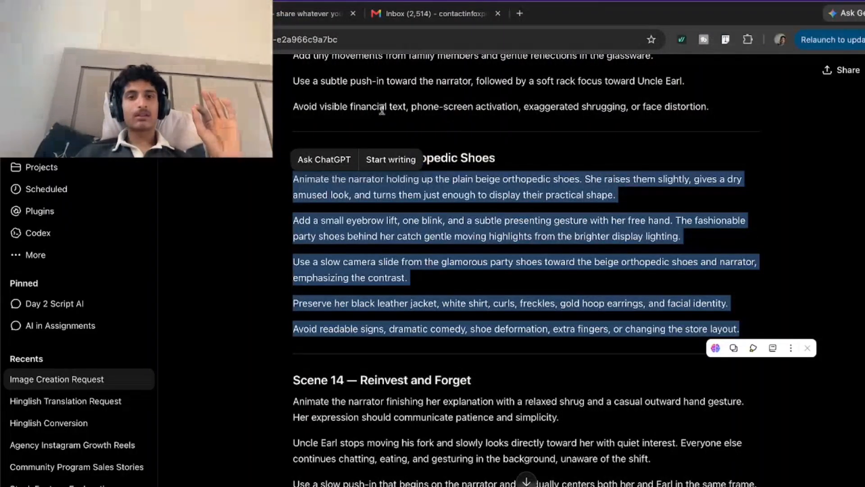
Switch to Chrome and open frame.io in a new tab.
click(780, 39)
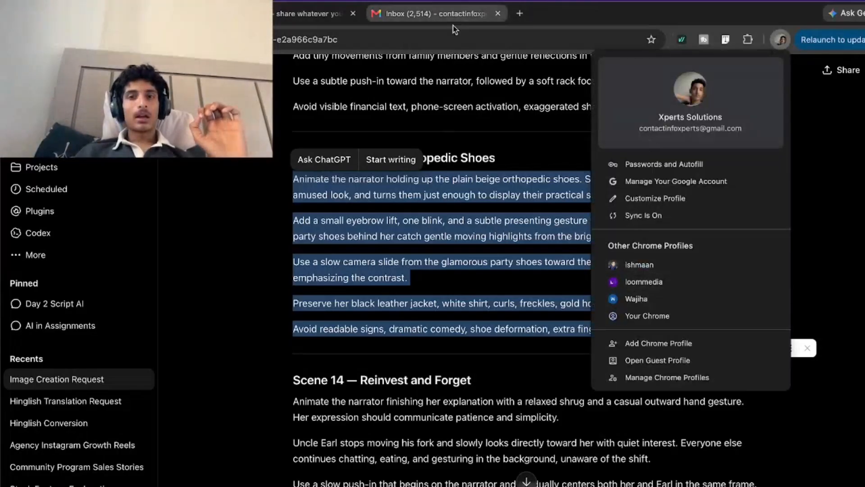
click(520, 14)
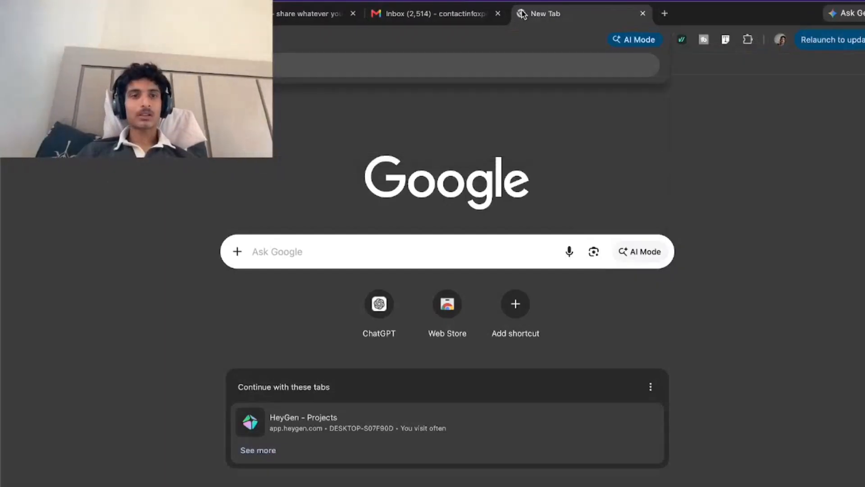
text(frame.io)
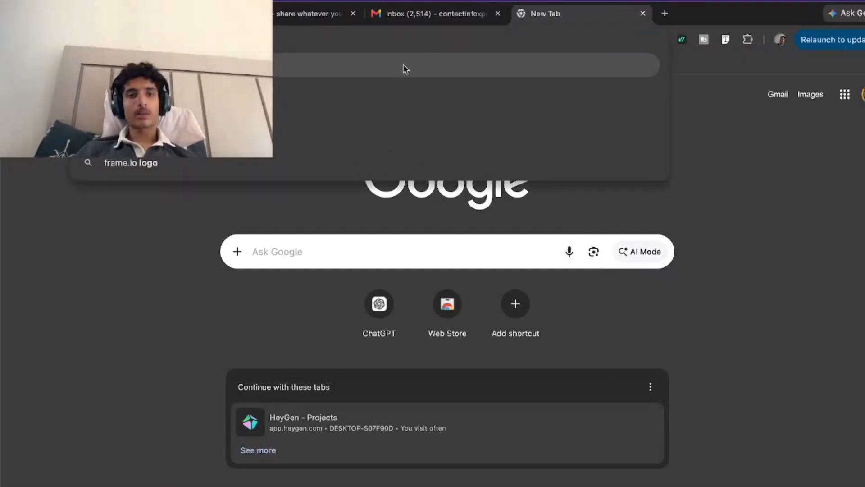
click(403, 69)
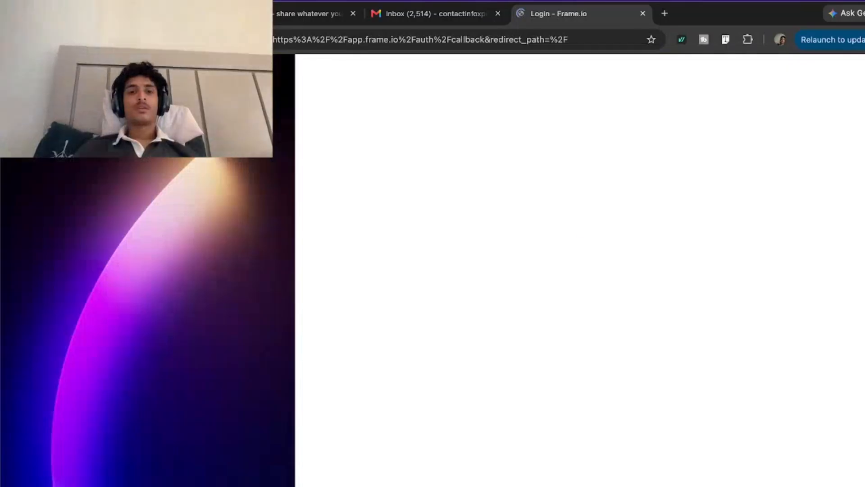
Sign in to Frame.io with the saved account email and password.
click(607, 358)
key(super+a)
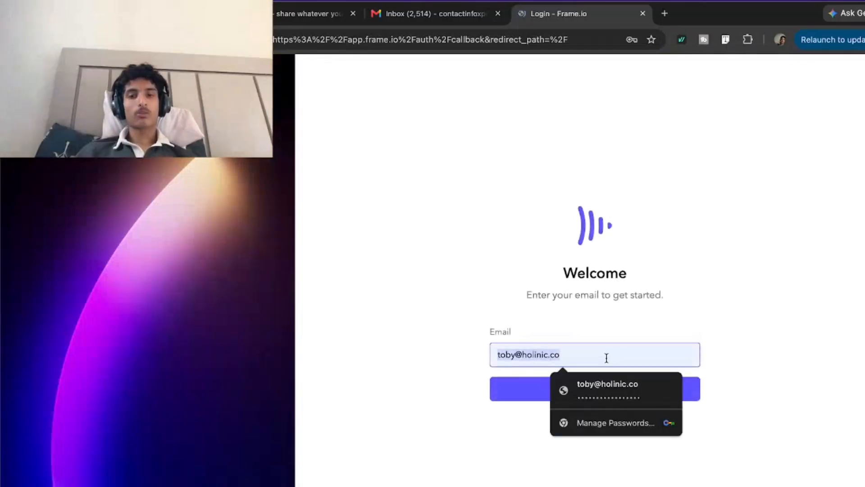
click(509, 388)
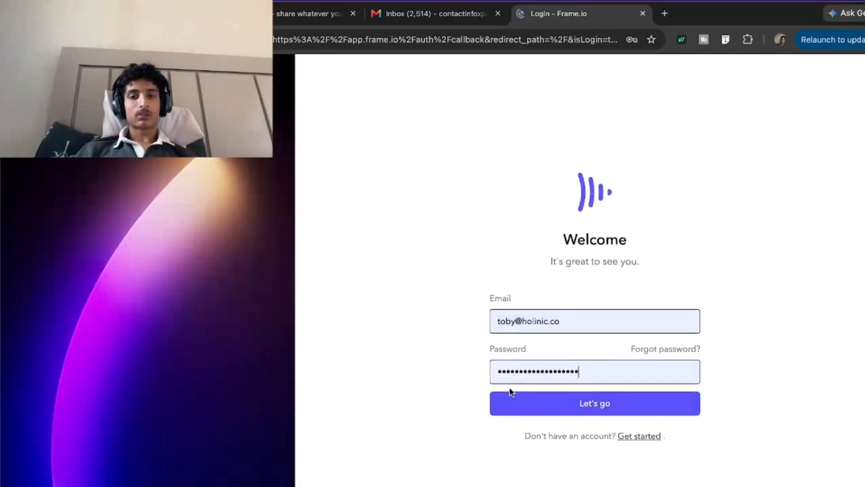
click(604, 402)
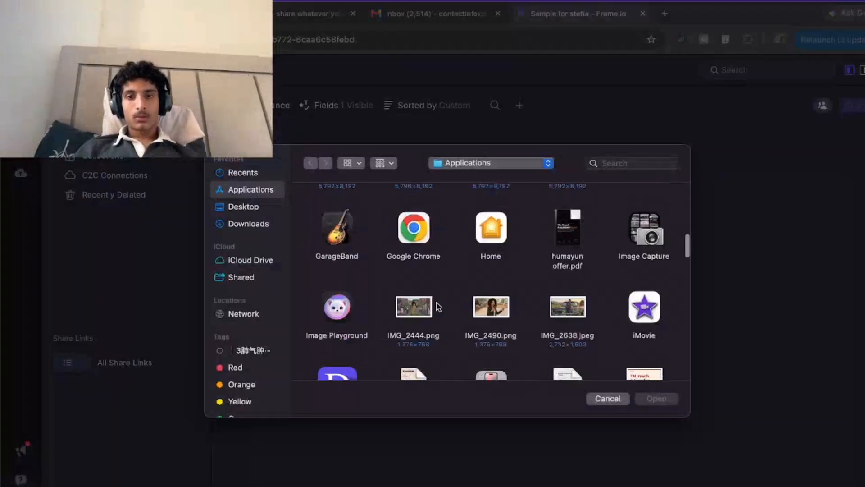
Upload the exported client sample mp4 from the Applications folder to the Frame.io sample project.
scroll(435, 306, down, 2)
scroll(436, 306, down, 5)
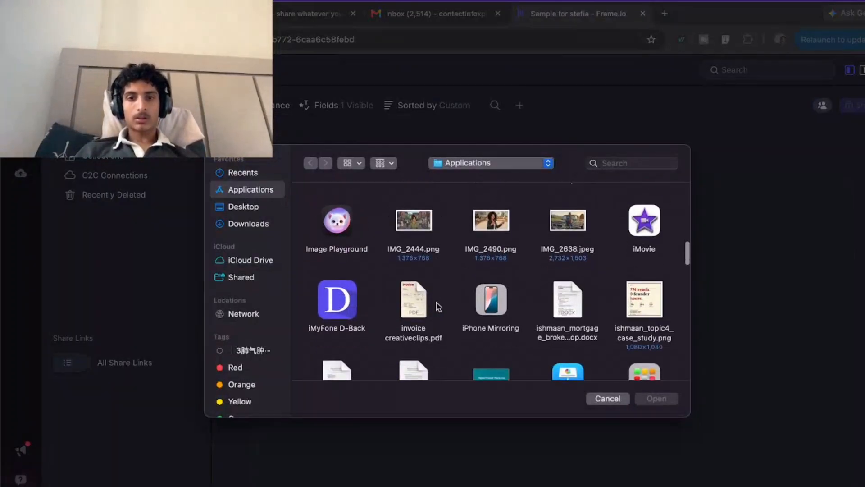
scroll(436, 306, down, 4)
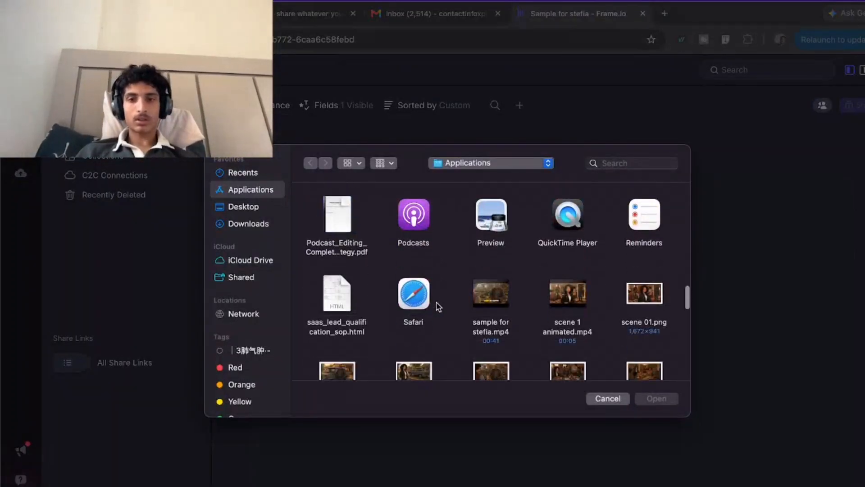
click(491, 304)
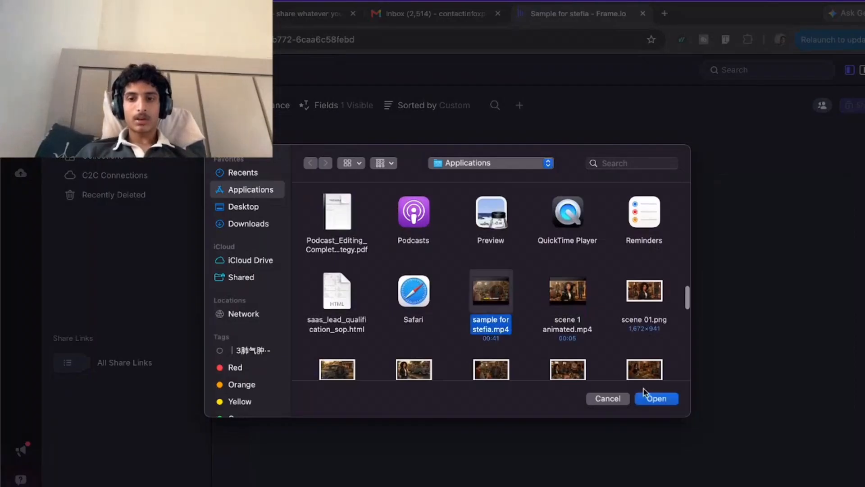
click(657, 398)
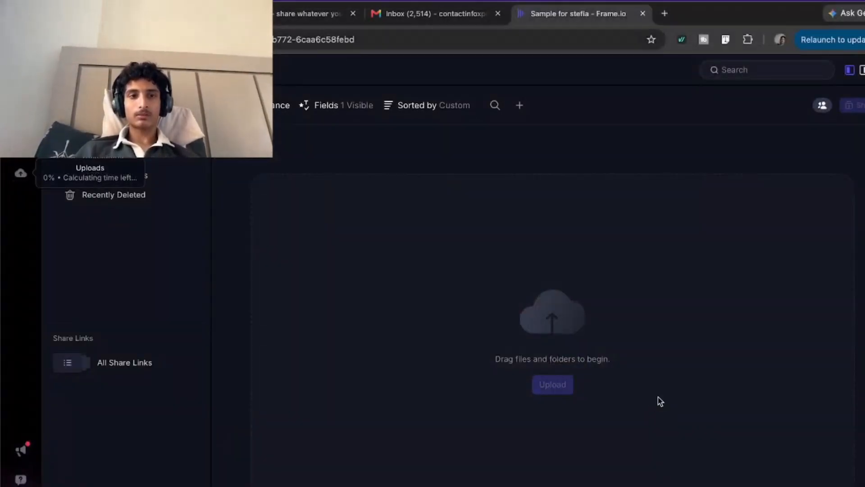
Create a share link for the uploaded sample video and select the link's address.
click(331, 326)
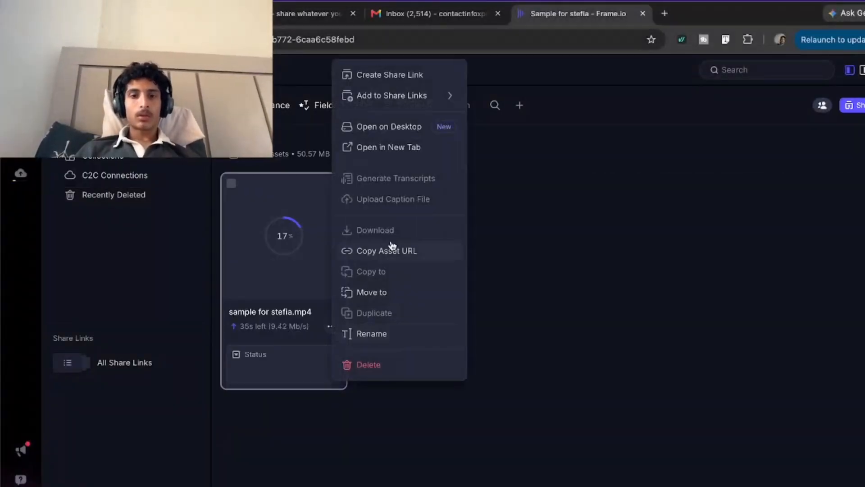
click(436, 83)
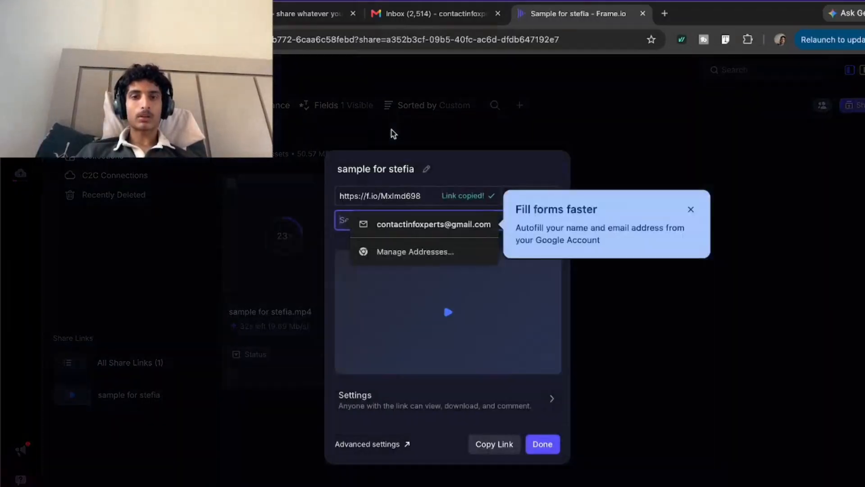
click(468, 197)
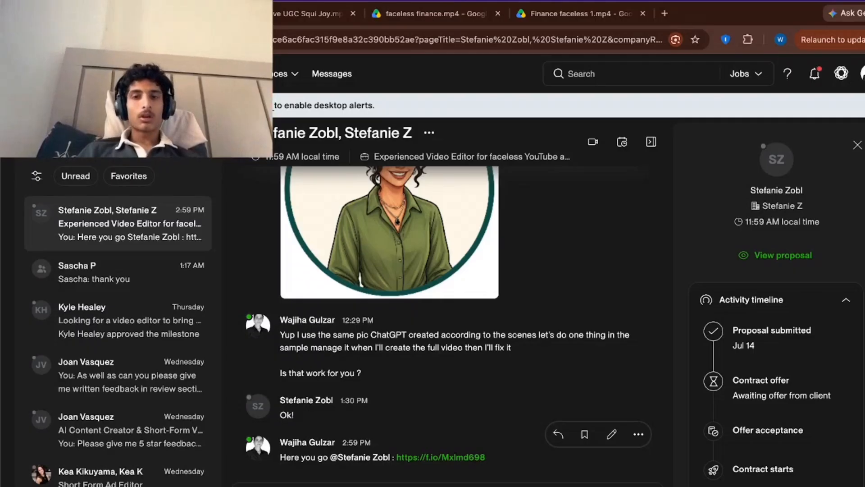
Switch from the Upwork chat to the Xperts Solutions Chrome profile and close the sample video's share link dialog.
right_click(605, 485)
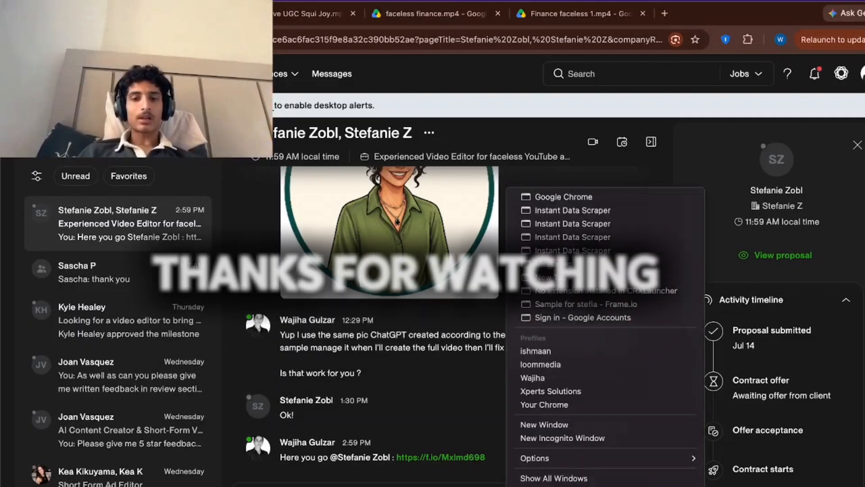
click(550, 390)
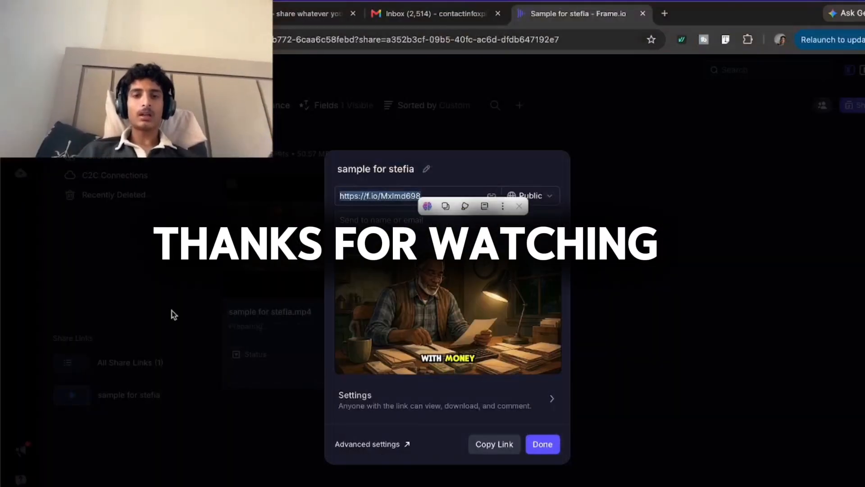
click(541, 445)
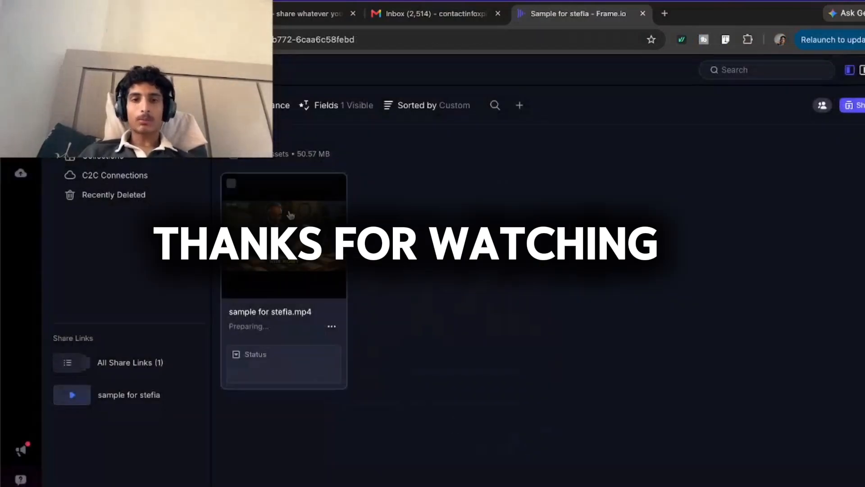
click(831, 484)
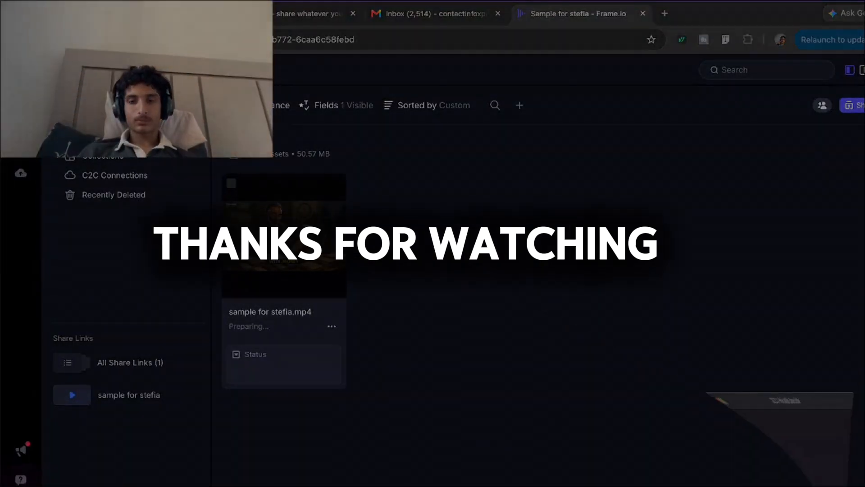